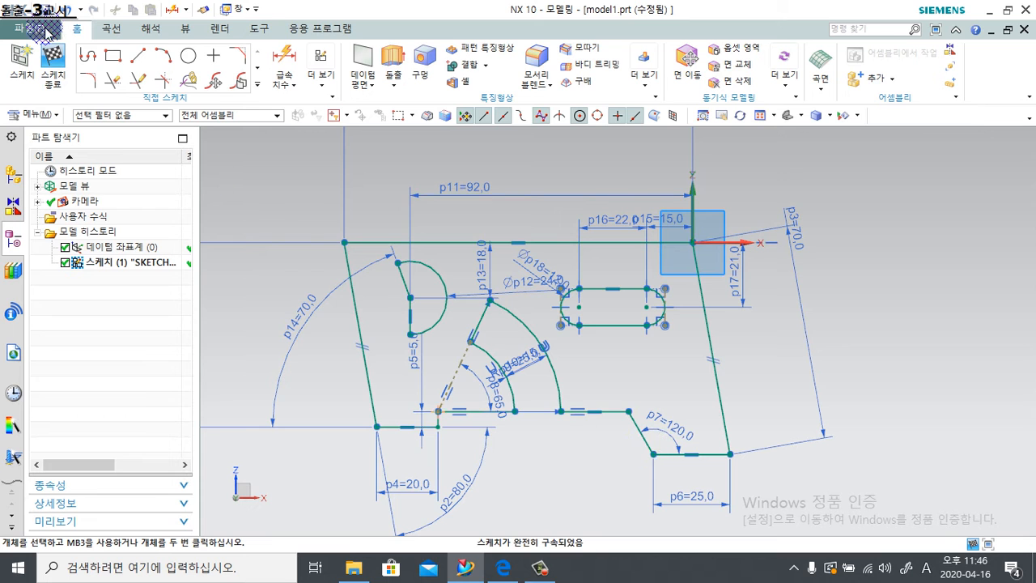
Finish the bracket profile sketch and return to the 3D model.
{"action": "left_click", "coordinate": [51, 57]}
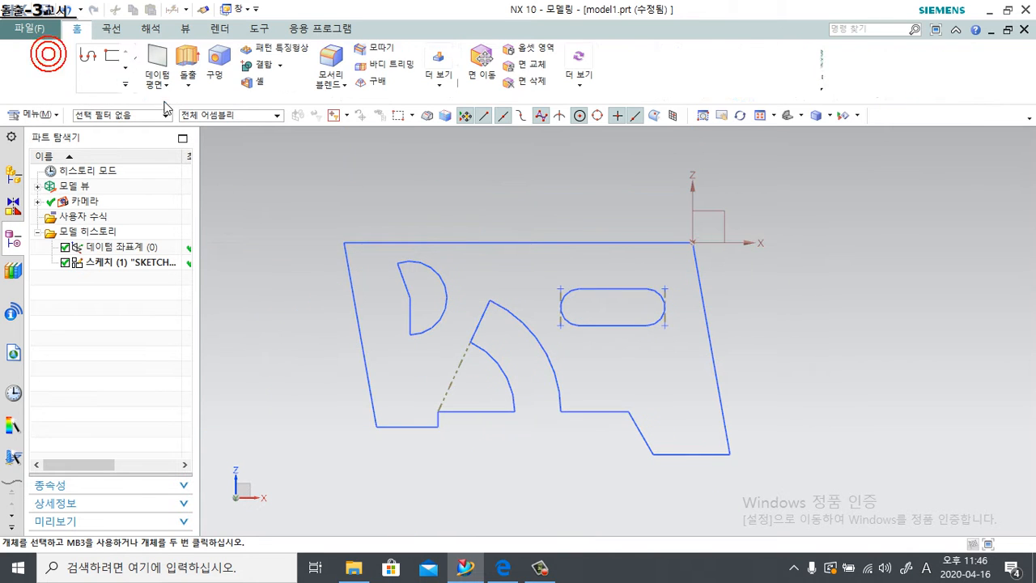
{"action": "mouse_move", "coordinate": [542, 434]}
{"action": "middle_mouse_down"}
{"action": "mouse_move", "coordinate": [518, 393]}
{"action": "mouse_move", "coordinate": [511, 421]}
{"action": "mouse_move", "coordinate": [527, 421]}
{"action": "mouse_move", "coordinate": [527, 410]}
{"action": "middle_mouse_up"}
{"action": "left_click", "coordinate": [526, 410]}
{"action": "scroll", "coordinate": [498, 364], "scroll_direction": "up", "scroll_amount": 4}
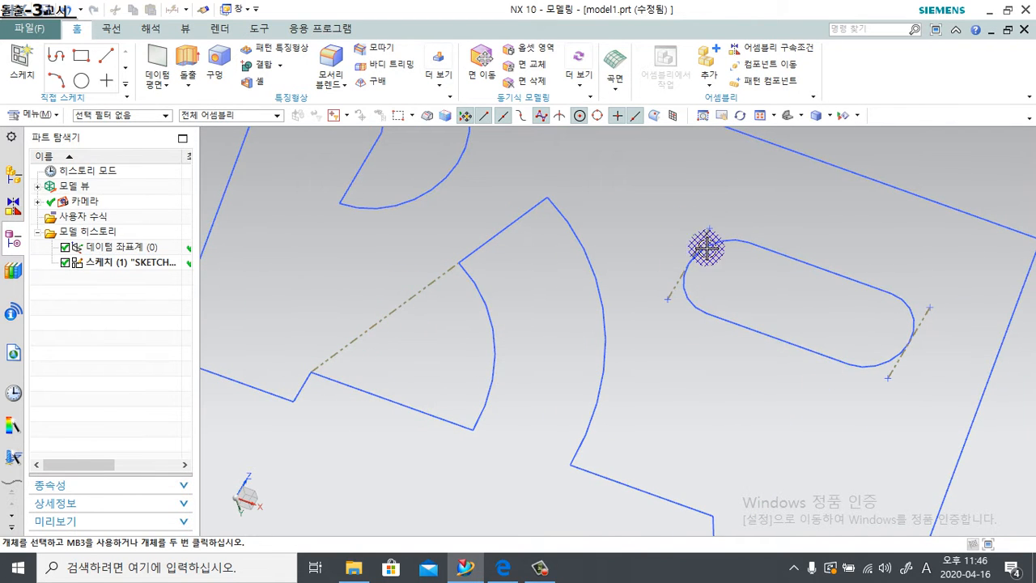
{"action": "scroll", "coordinate": [705, 242], "scroll_direction": "down", "scroll_amount": 4}
{"action": "mouse_move", "coordinate": [688, 272]}
{"action": "middle_mouse_down"}
{"action": "mouse_move", "coordinate": [652, 326]}
{"action": "mouse_move", "coordinate": [590, 293]}
{"action": "mouse_move", "coordinate": [569, 363]}
{"action": "mouse_move", "coordinate": [712, 377]}
{"action": "mouse_move", "coordinate": [712, 287]}
{"action": "mouse_move", "coordinate": [717, 300]}
{"action": "mouse_move", "coordinate": [656, 312]}
{"action": "middle_mouse_up"}
{"action": "left_click", "coordinate": [181, 59]}
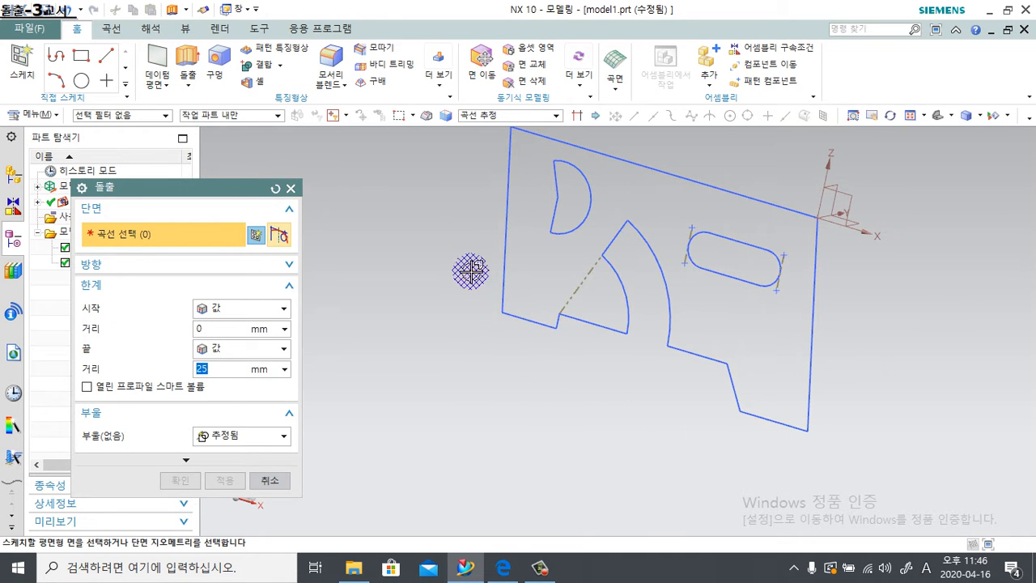
{"action": "key", "text": "F3"}
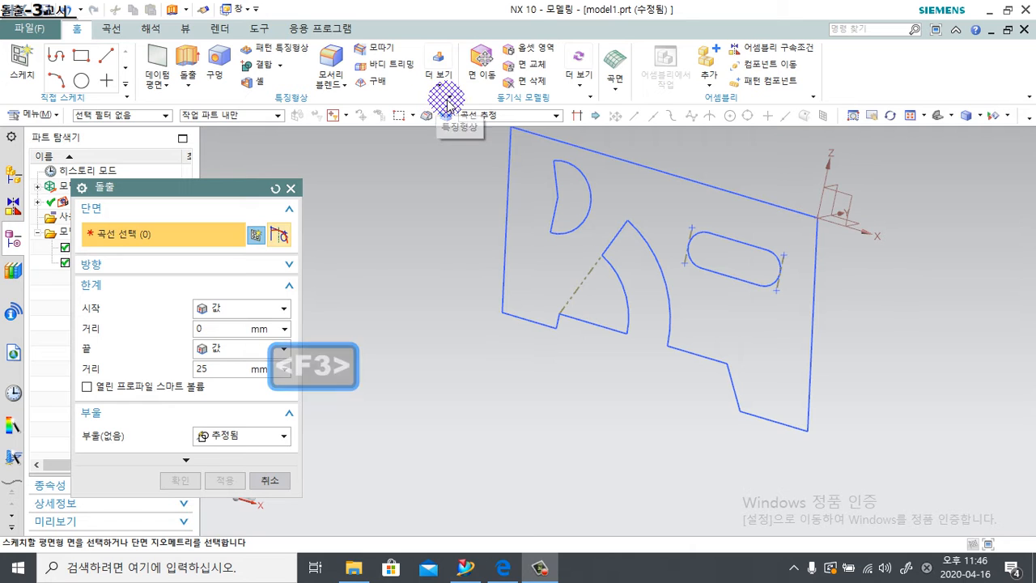
{"action": "key", "text": "F3"}
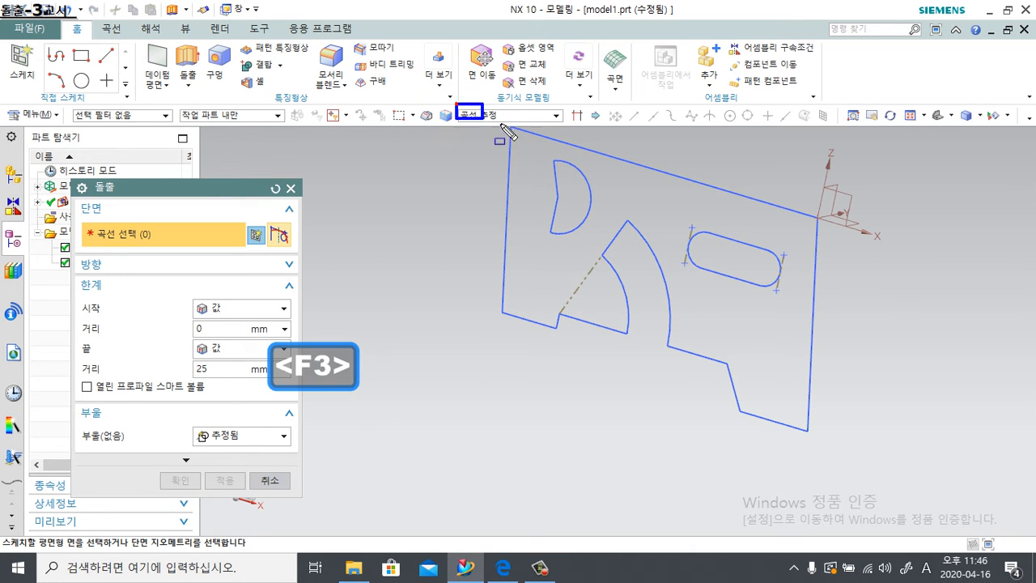
{"action": "key", "text": "F3"}
{"action": "left_click", "coordinate": [513, 118]}
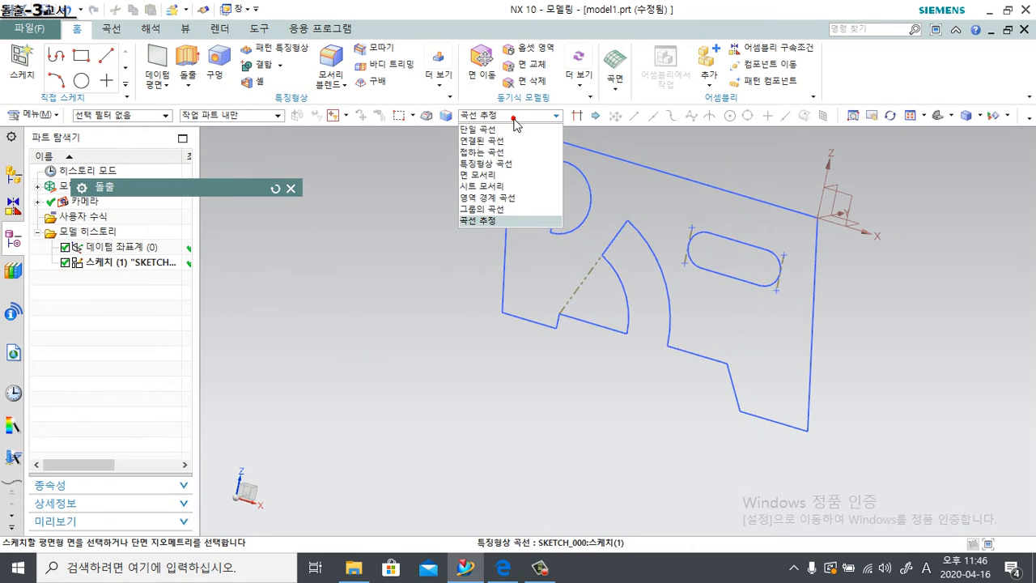
{"action": "left_click", "coordinate": [497, 116]}
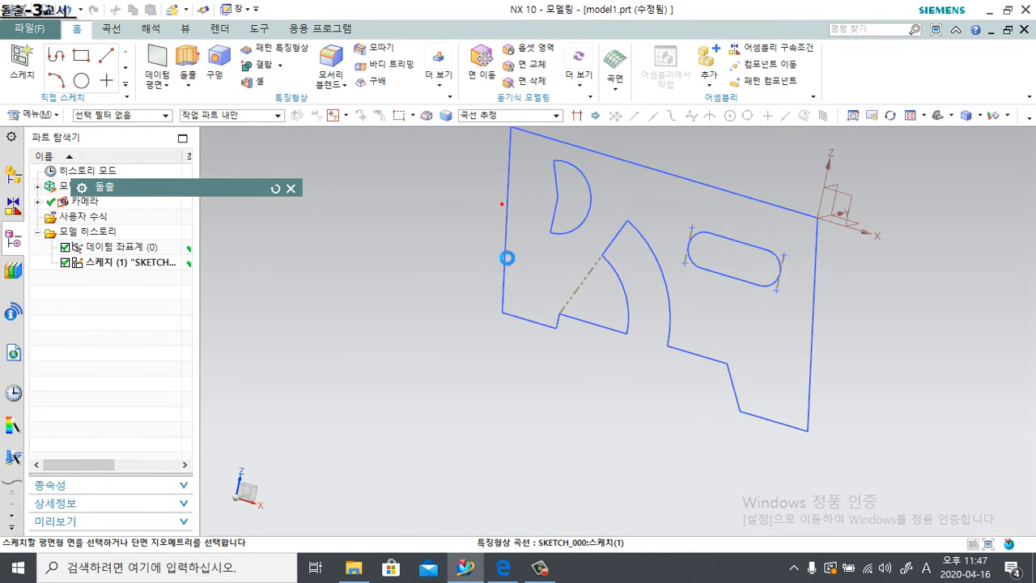
{"action": "left_click", "coordinate": [506, 254]}
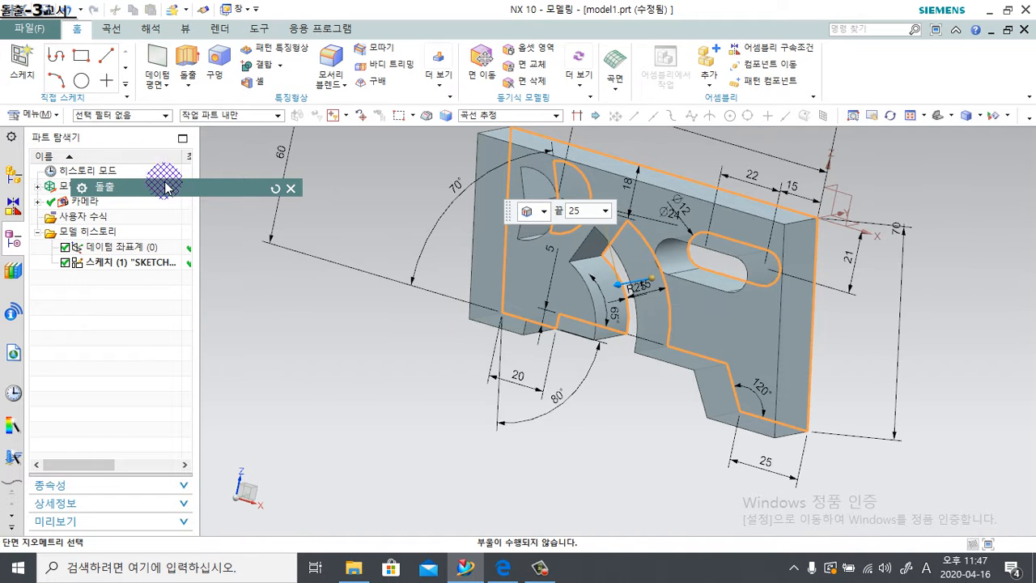
{"action": "middle_click_drag", "start_coordinate": [381, 283], "coordinate": [636, 416]}
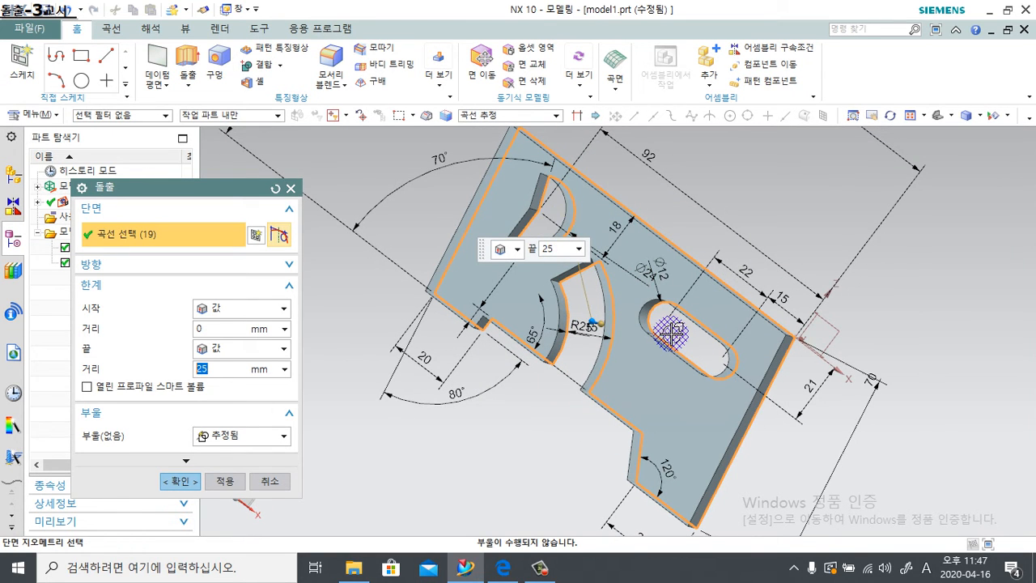
{"action": "middle_click_drag", "start_coordinate": [642, 363], "coordinate": [578, 425]}
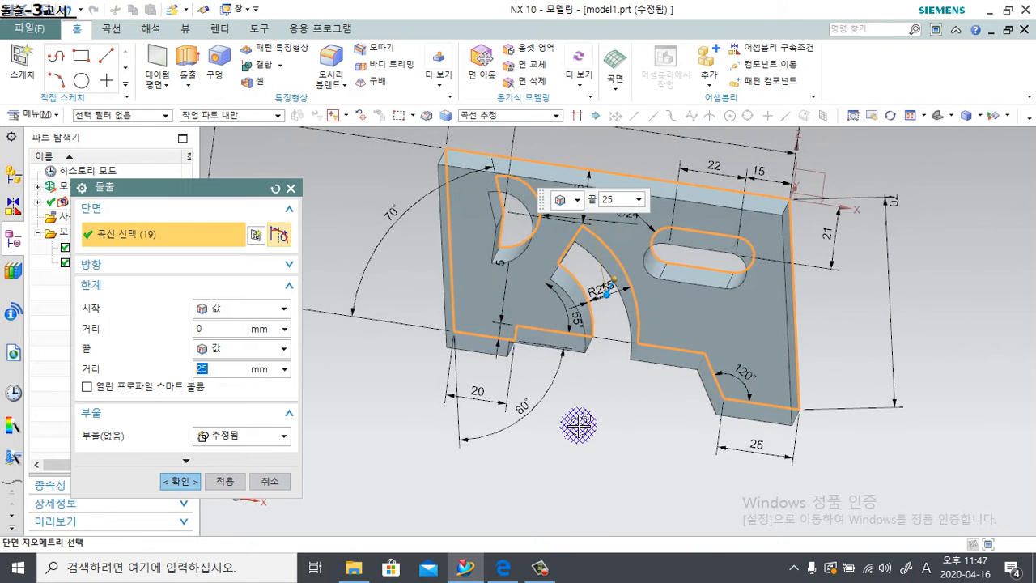
{"action": "left_click", "coordinate": [278, 482]}
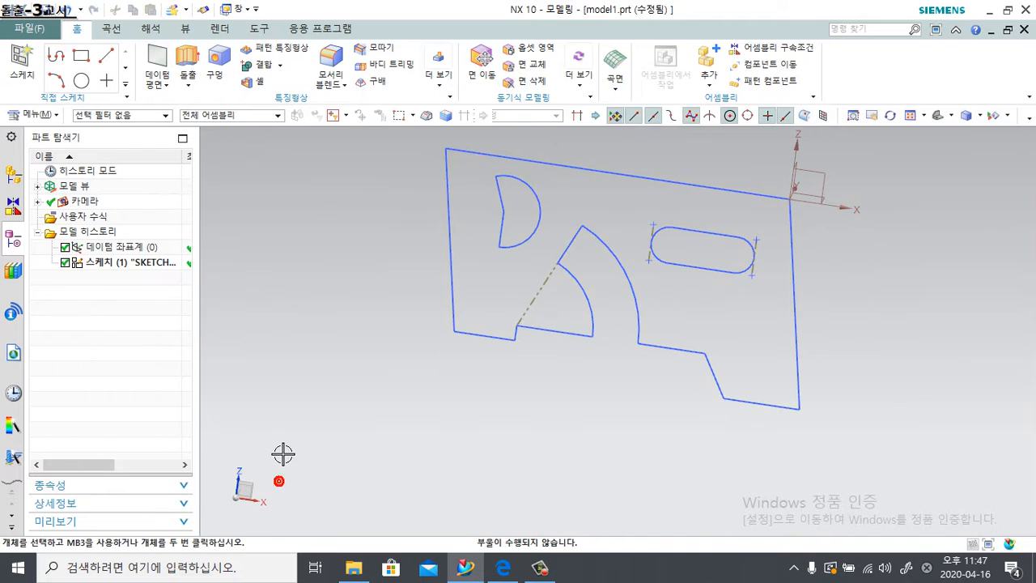
{"action": "mouse_move", "coordinate": [521, 453]}
{"action": "middle_mouse_down"}
{"action": "mouse_move", "coordinate": [504, 483]}
{"action": "mouse_move", "coordinate": [472, 446]}
{"action": "middle_mouse_up"}
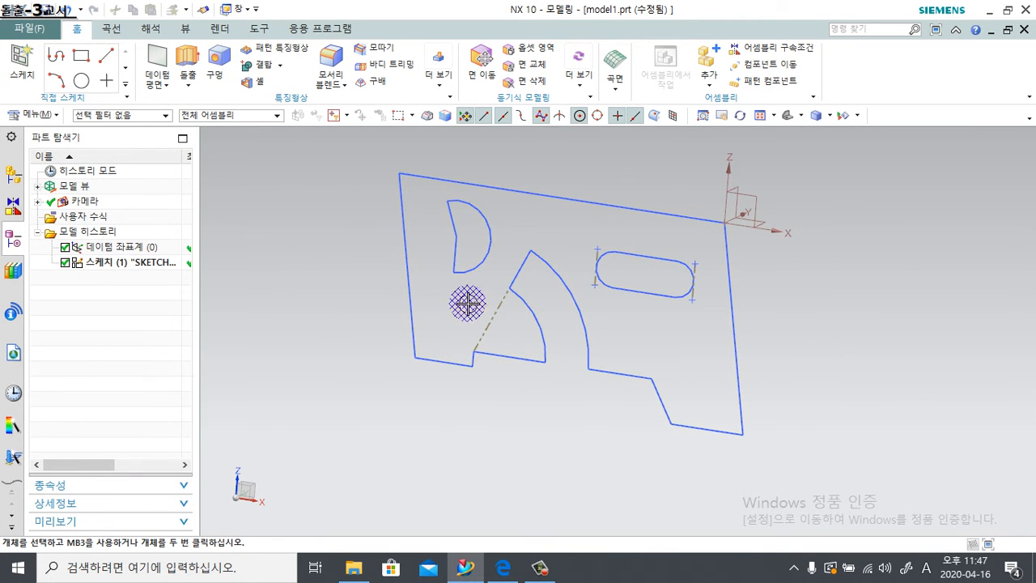
{"action": "left_click", "coordinate": [189, 60]}
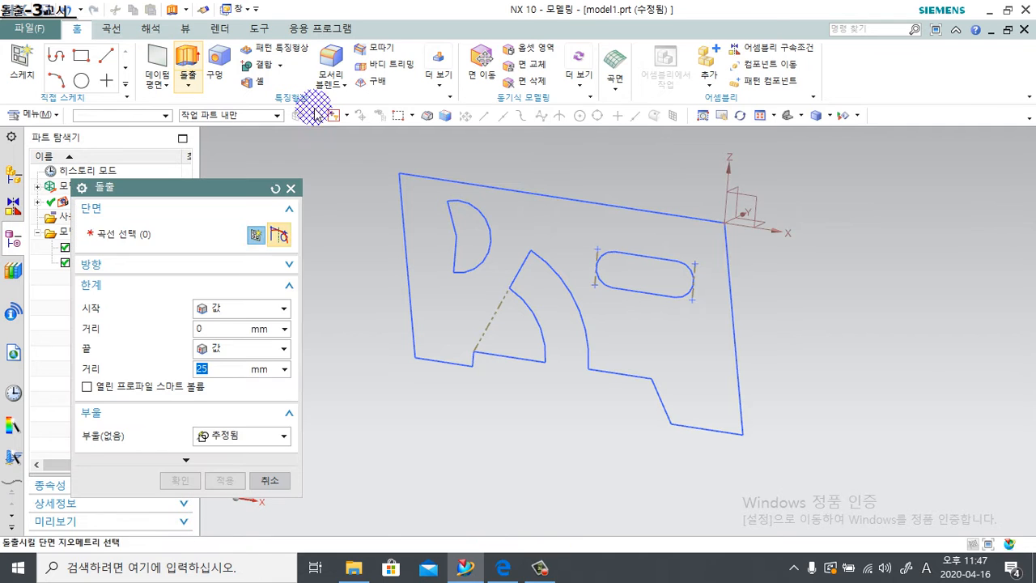
{"action": "left_click", "coordinate": [512, 118]}
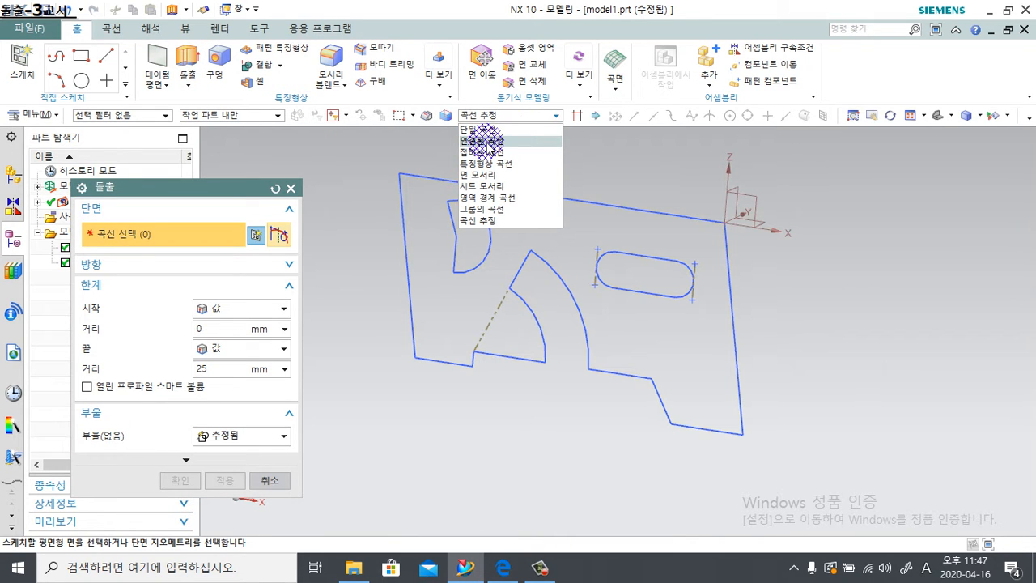
{"action": "left_click", "coordinate": [483, 141]}
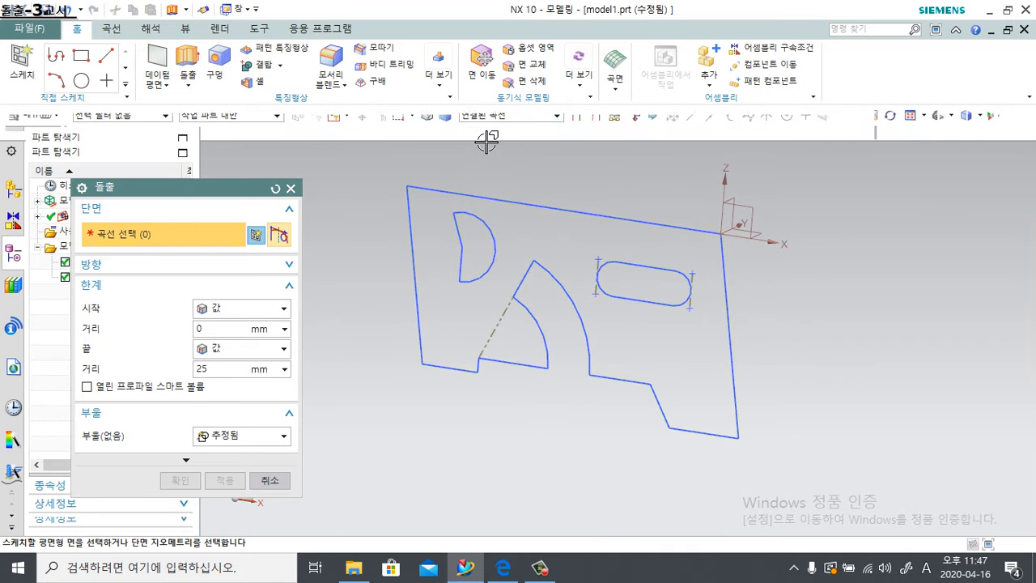
{"action": "left_click", "coordinate": [548, 208]}
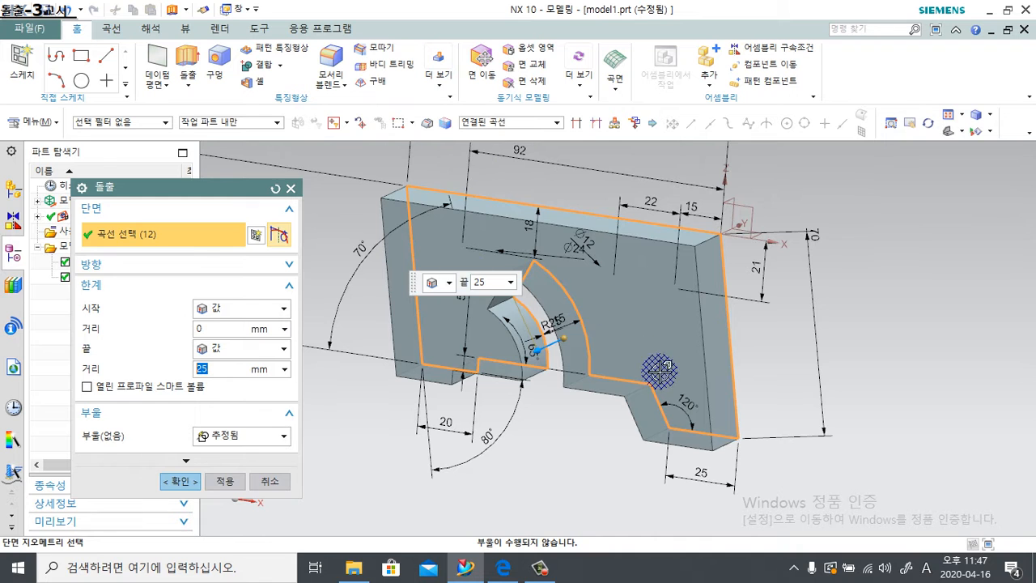
{"action": "mouse_move", "coordinate": [659, 370]}
{"action": "middle_mouse_down"}
{"action": "mouse_move", "coordinate": [532, 351]}
{"action": "mouse_move", "coordinate": [537, 257]}
{"action": "middle_mouse_up"}
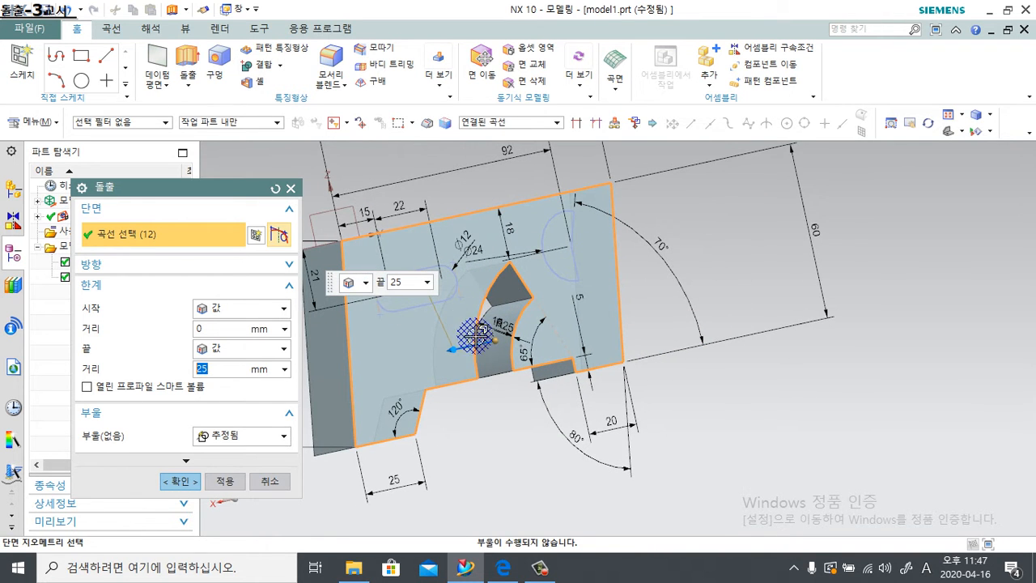
{"action": "mouse_move", "coordinate": [521, 394]}
{"action": "middle_mouse_down"}
{"action": "mouse_move", "coordinate": [591, 418]}
{"action": "mouse_move", "coordinate": [507, 390]}
{"action": "middle_mouse_up"}
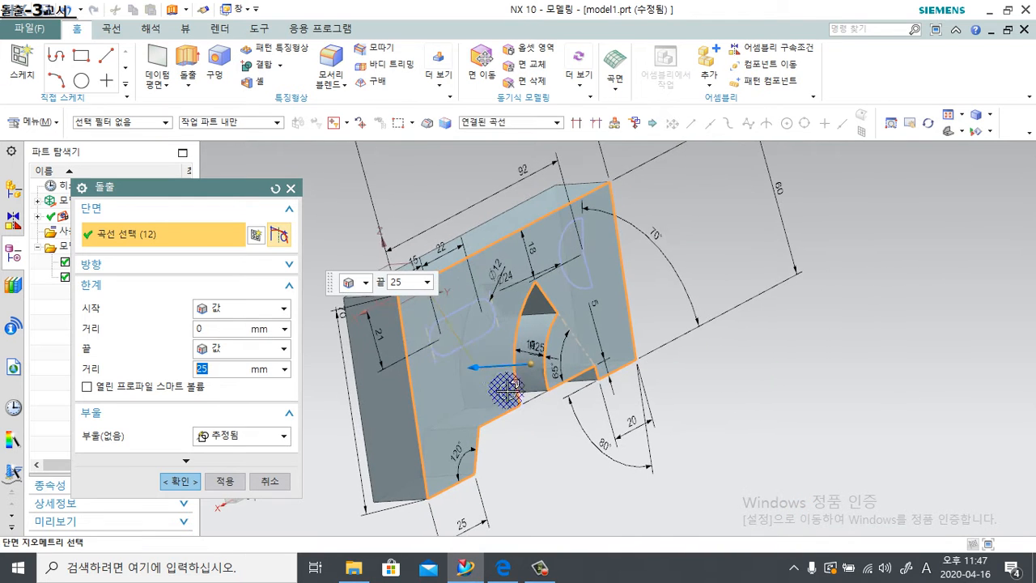
{"action": "left_click", "coordinate": [463, 312]}
{"action": "left_click", "coordinate": [575, 243]}
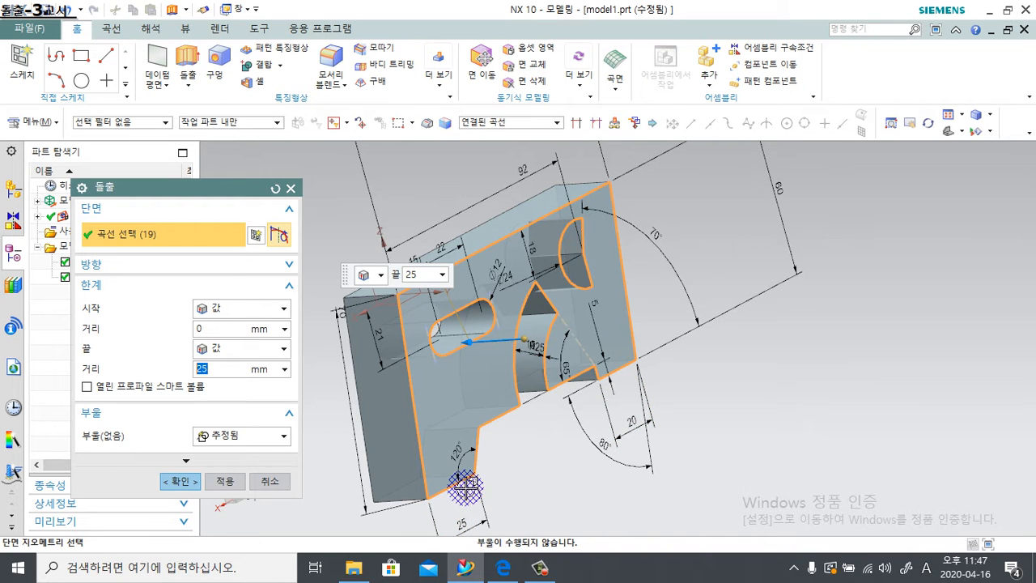
{"action": "middle_click_drag", "start_coordinate": [519, 441], "coordinate": [503, 487]}
{"action": "left_click", "coordinate": [270, 481]}
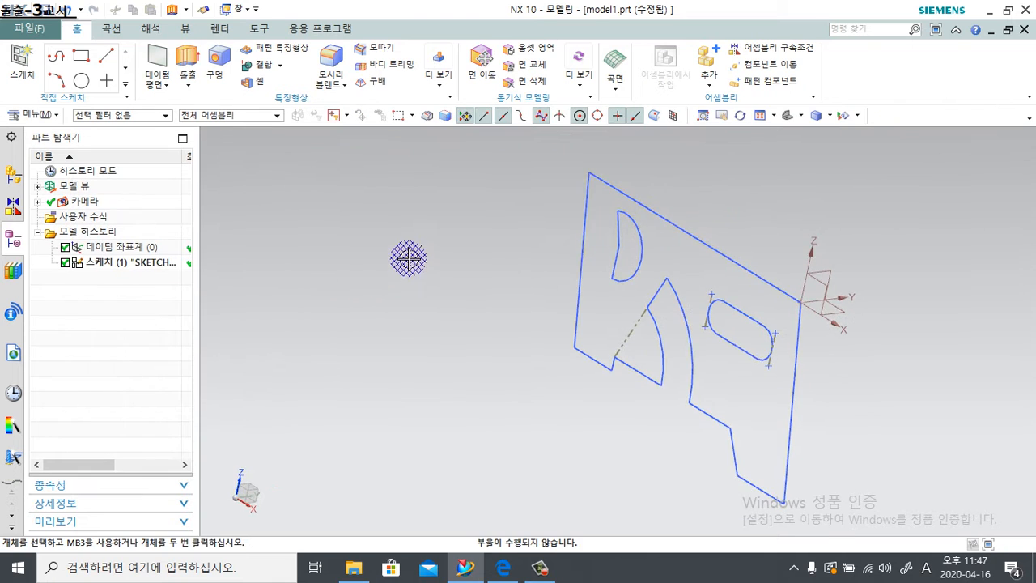
Extrude only the outer profile of the sketch from 0 to 25 mm, picking it with the connected curves rule.
{"action": "mouse_move", "coordinate": [409, 257]}
{"action": "middle_mouse_down"}
{"action": "mouse_move", "coordinate": [426, 296]}
{"action": "mouse_move", "coordinate": [444, 283]}
{"action": "mouse_move", "coordinate": [353, 302]}
{"action": "middle_mouse_up"}
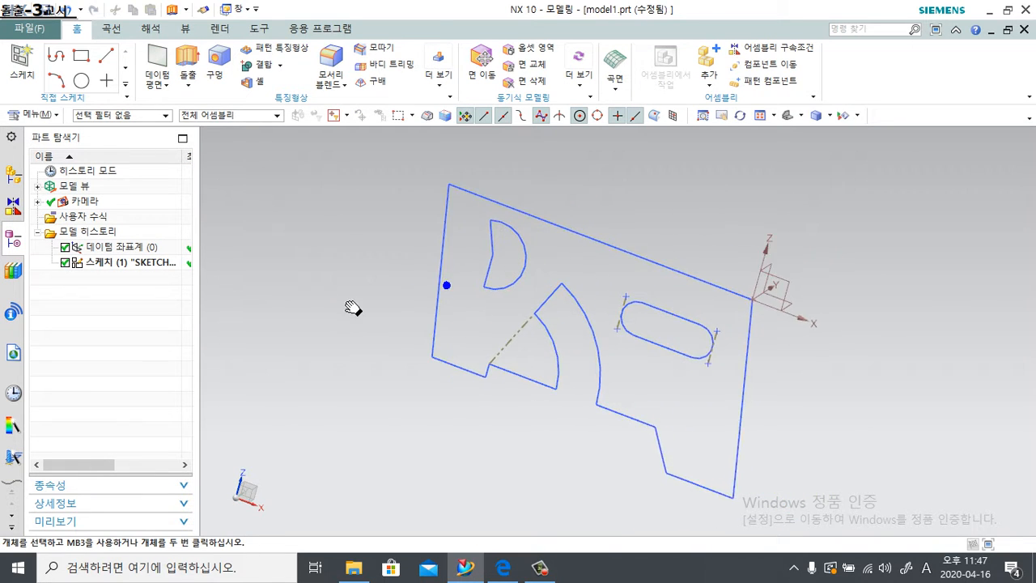
{"action": "left_click", "coordinate": [187, 63]}
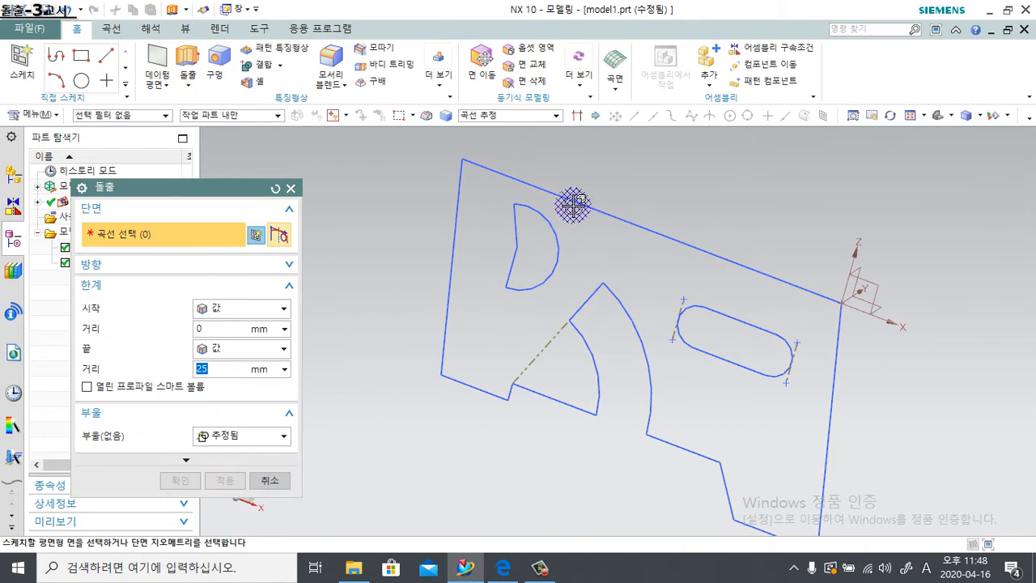
{"action": "left_click", "coordinate": [510, 119]}
{"action": "left_click", "coordinate": [513, 141]}
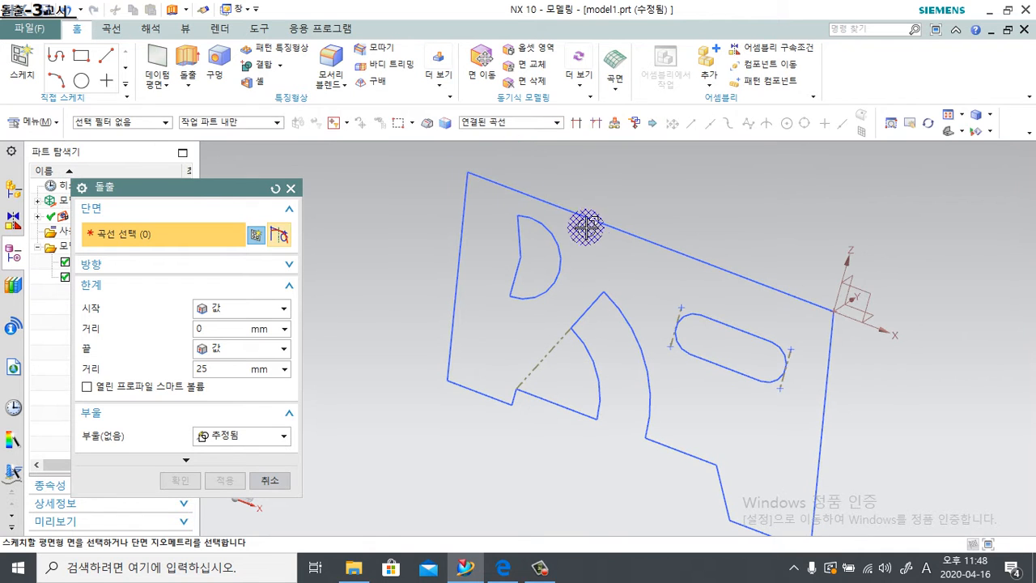
{"action": "left_click", "coordinate": [597, 219]}
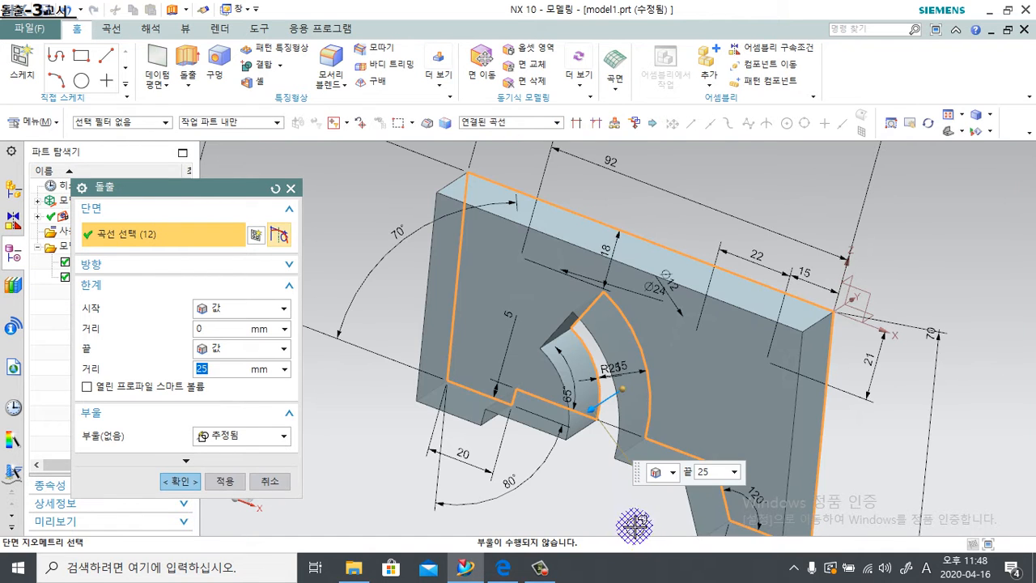
{"action": "middle_click_drag", "start_coordinate": [588, 371], "coordinate": [536, 331]}
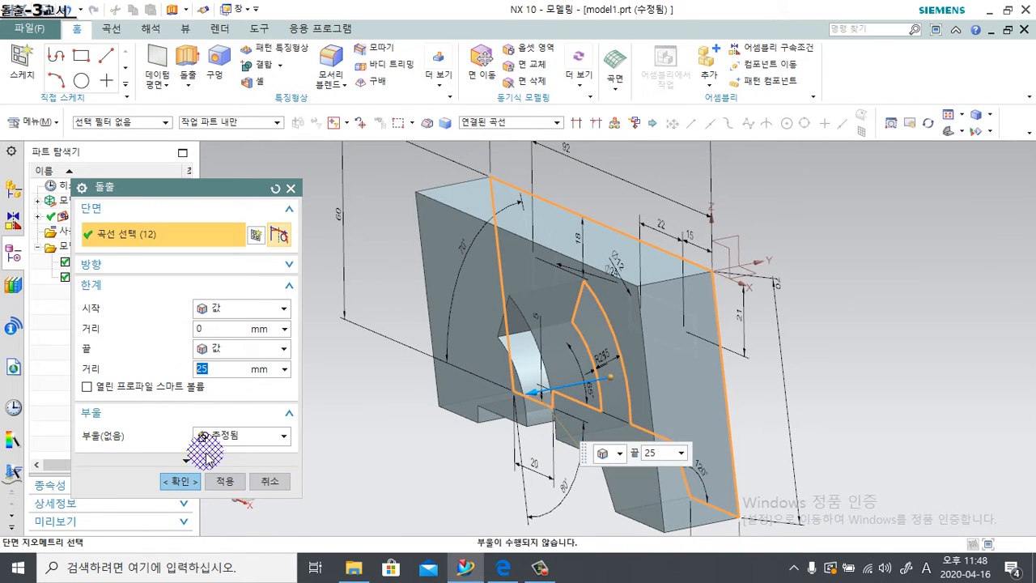
{"action": "left_click", "coordinate": [184, 481]}
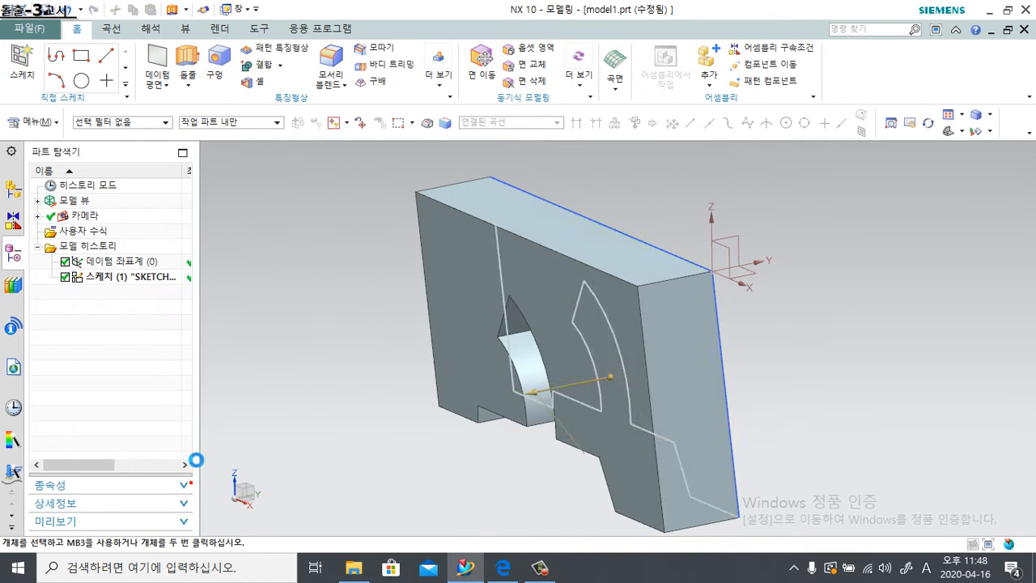
{"action": "middle_click_drag", "start_coordinate": [744, 504], "coordinate": [520, 282]}
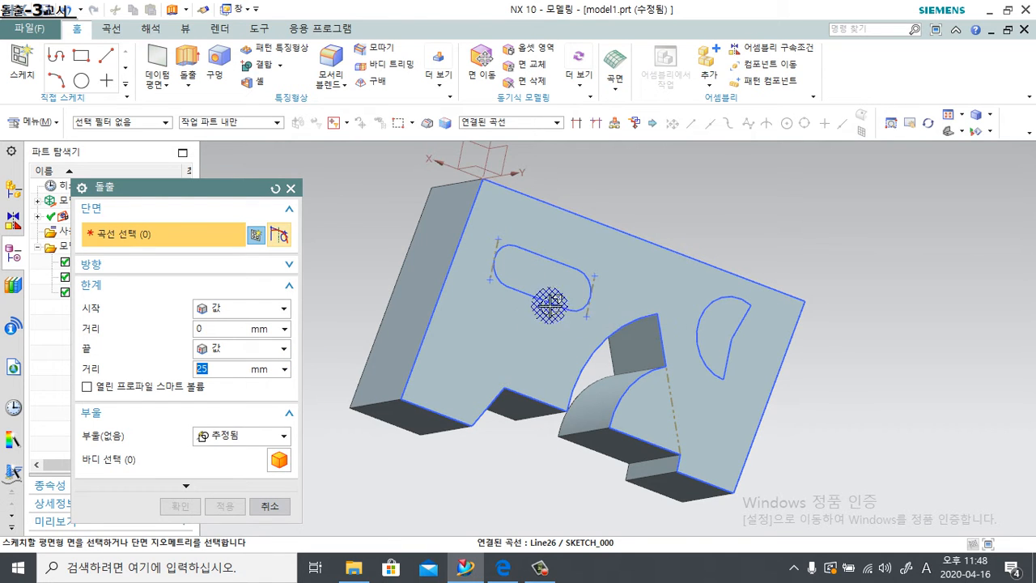
{"action": "left_click", "coordinate": [514, 287]}
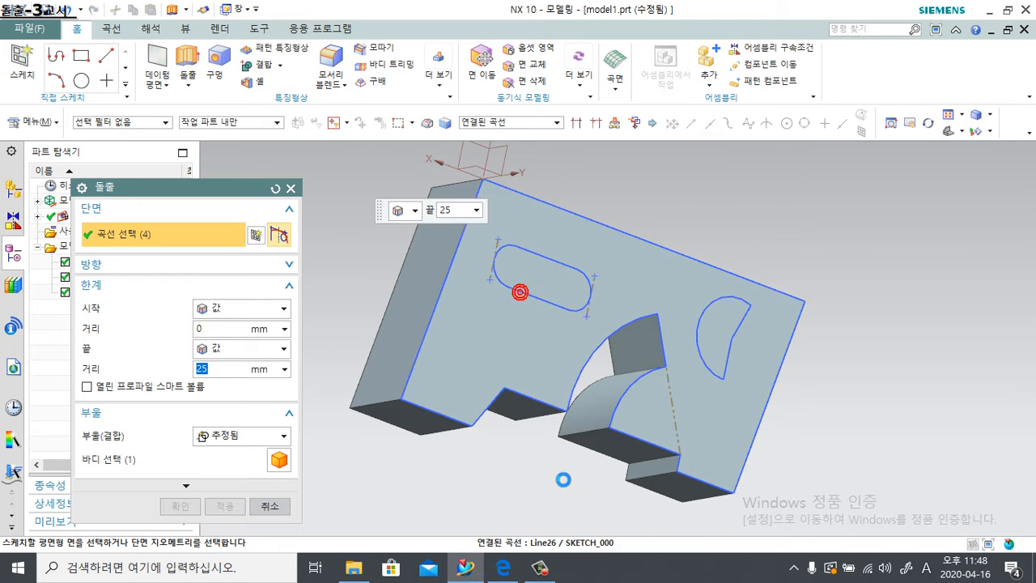
{"action": "left_click", "coordinate": [179, 507]}
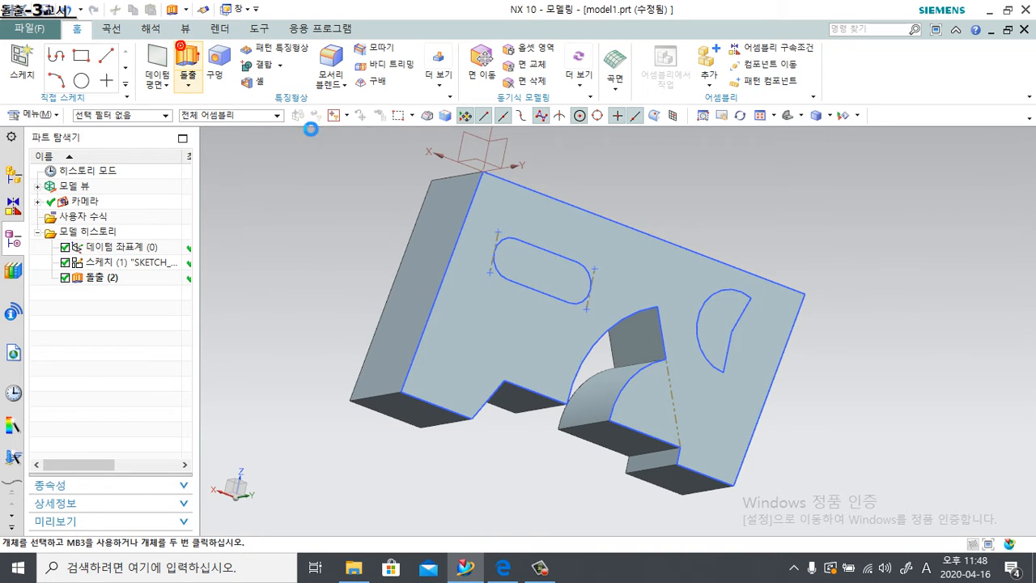
{"action": "left_click", "coordinate": [491, 122]}
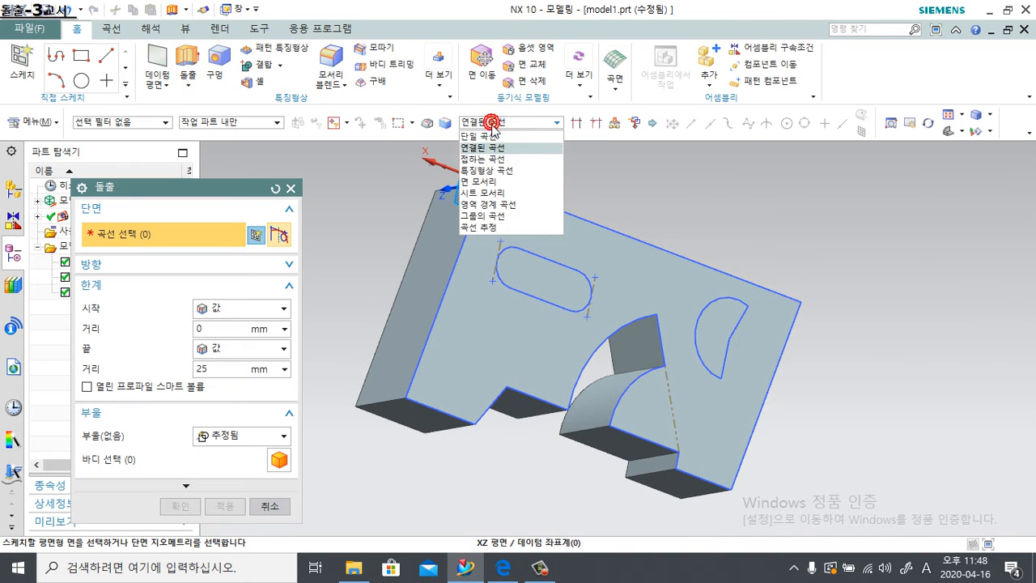
{"action": "left_click", "coordinate": [490, 158]}
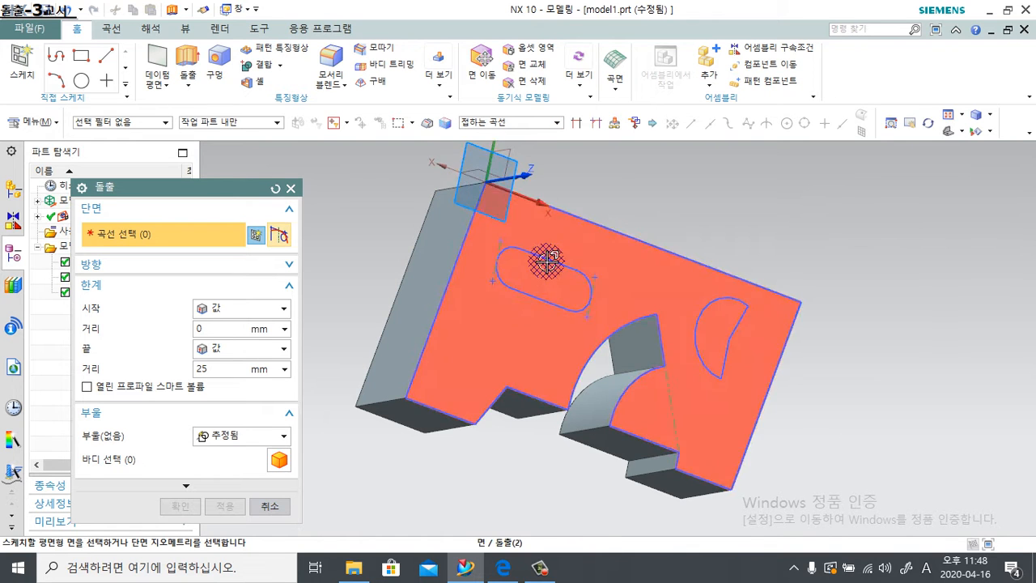
{"action": "left_click", "coordinate": [546, 259]}
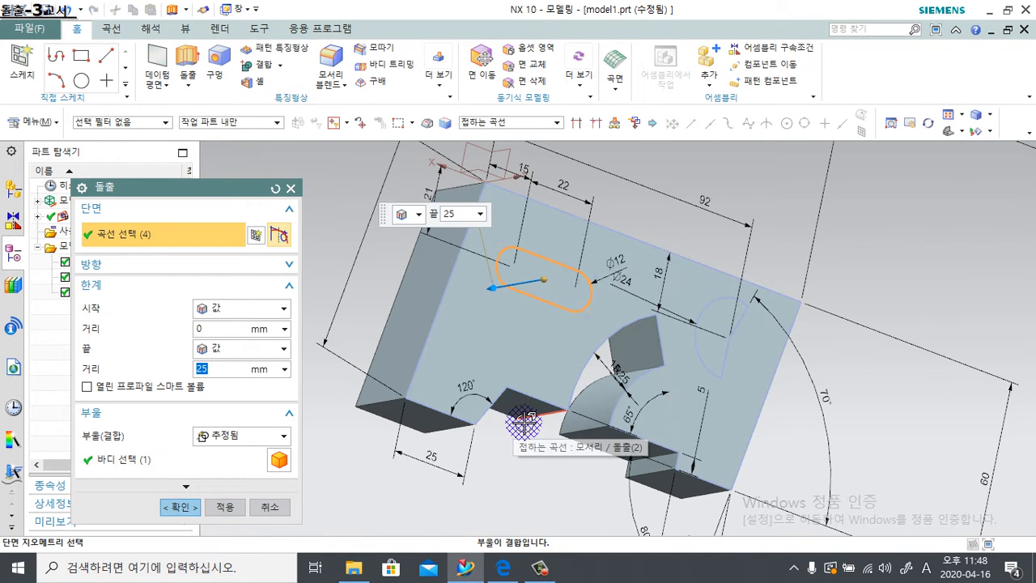
{"action": "left_click", "coordinate": [275, 507]}
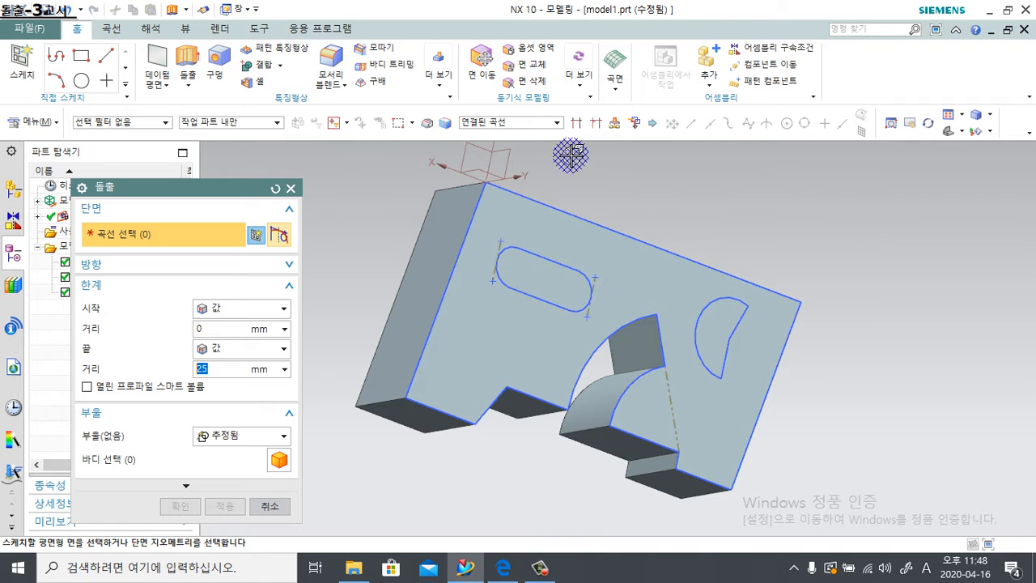
Try selecting the arc of the D-shaped outline for an extrusion with the tangent curves rule, and cancel the command.
{"action": "left_click", "coordinate": [513, 122]}
{"action": "left_click", "coordinate": [529, 151]}
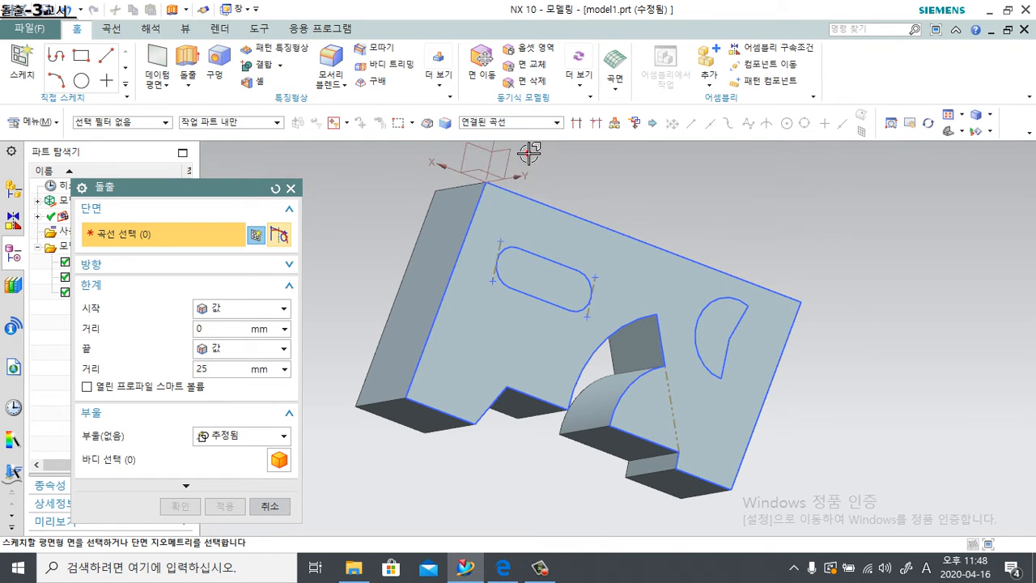
{"action": "left_click", "coordinate": [513, 122]}
{"action": "left_click", "coordinate": [527, 162]}
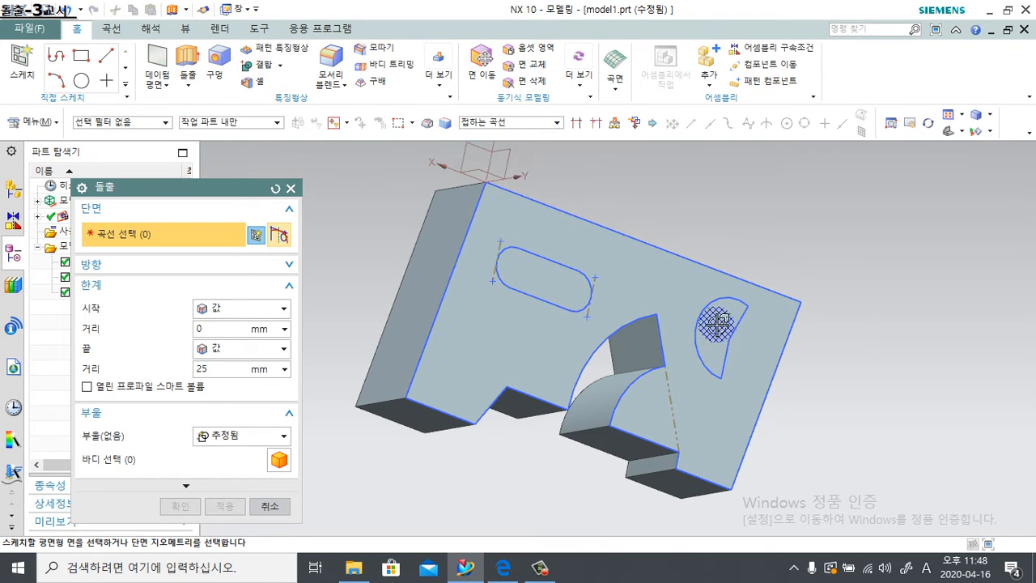
{"action": "left_click", "coordinate": [725, 299]}
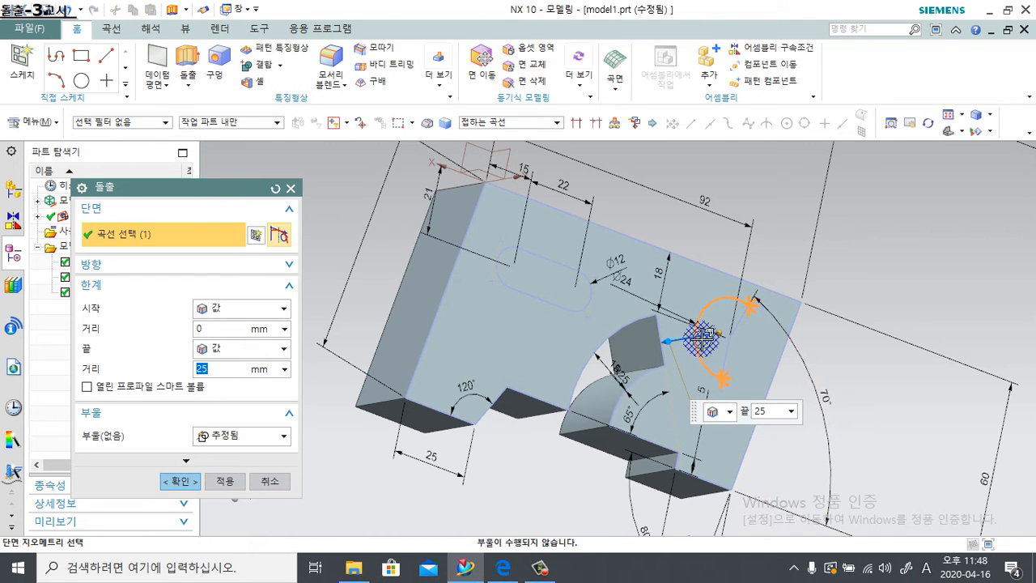
{"action": "scroll", "coordinate": [696, 454], "scroll_direction": "up", "scroll_amount": 5}
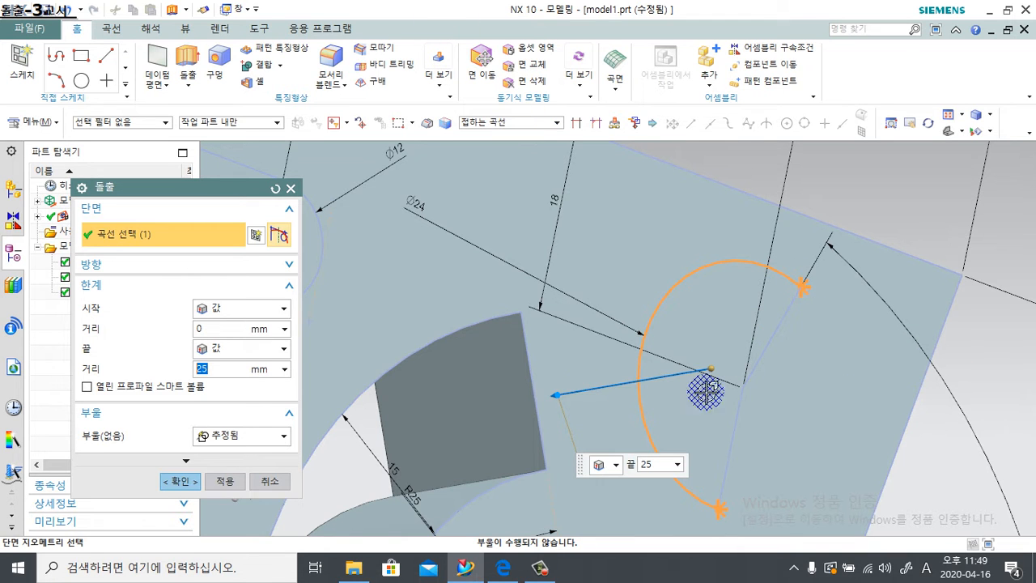
{"action": "middle_click", "coordinate": [275, 484]}
{"action": "scroll", "coordinate": [590, 366], "scroll_direction": "down", "scroll_amount": 6}
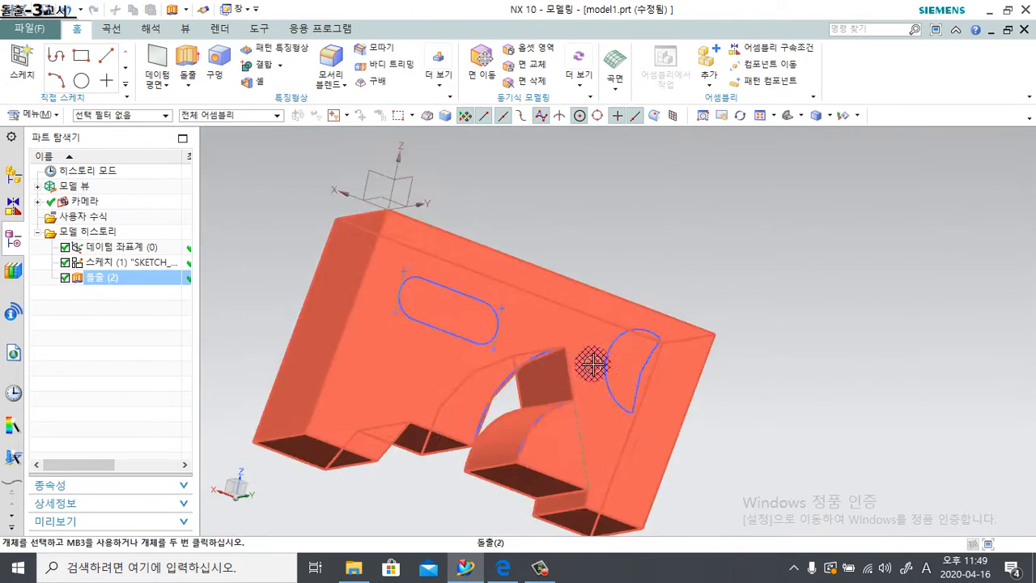
{"action": "middle_click_drag", "start_coordinate": [534, 384], "coordinate": [554, 366]}
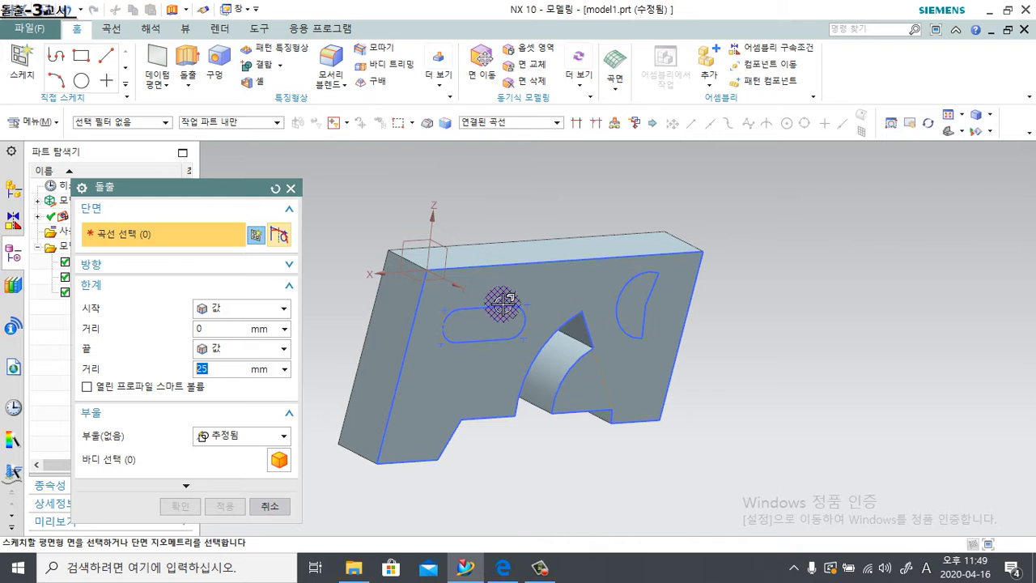
{"action": "key", "text": "Escape"}
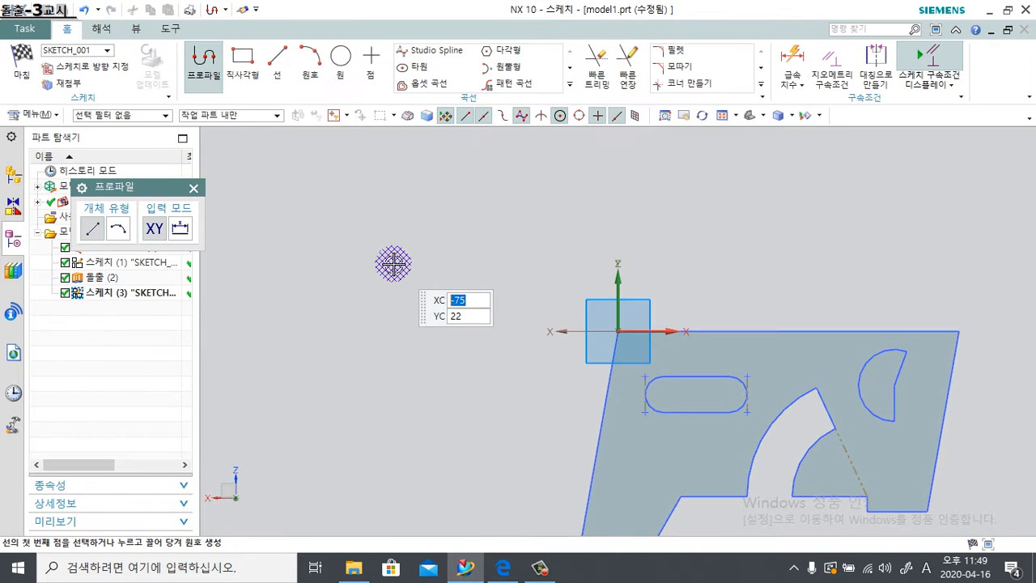
{"action": "left_click", "coordinate": [22, 59]}
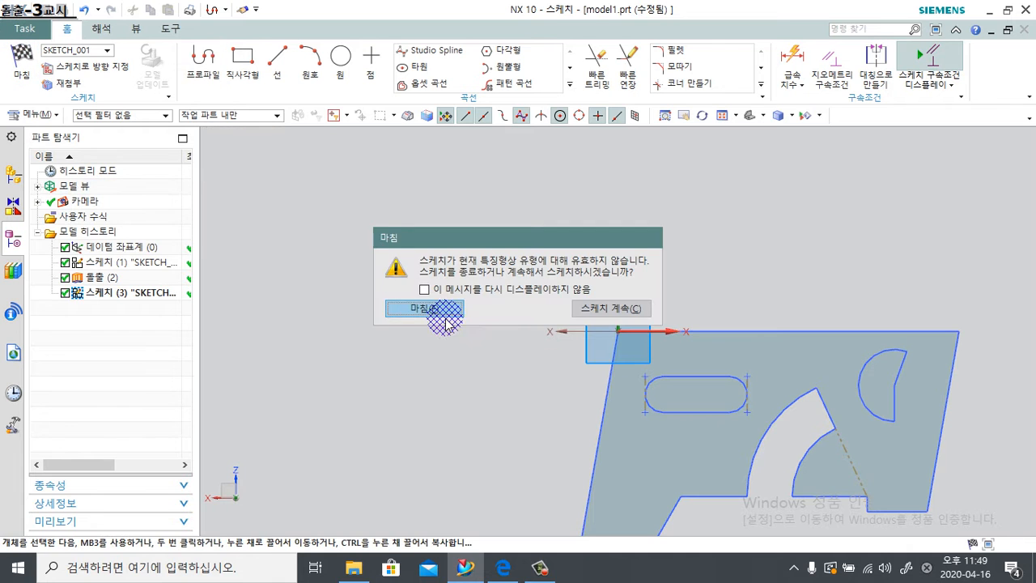
{"action": "left_click", "coordinate": [420, 308]}
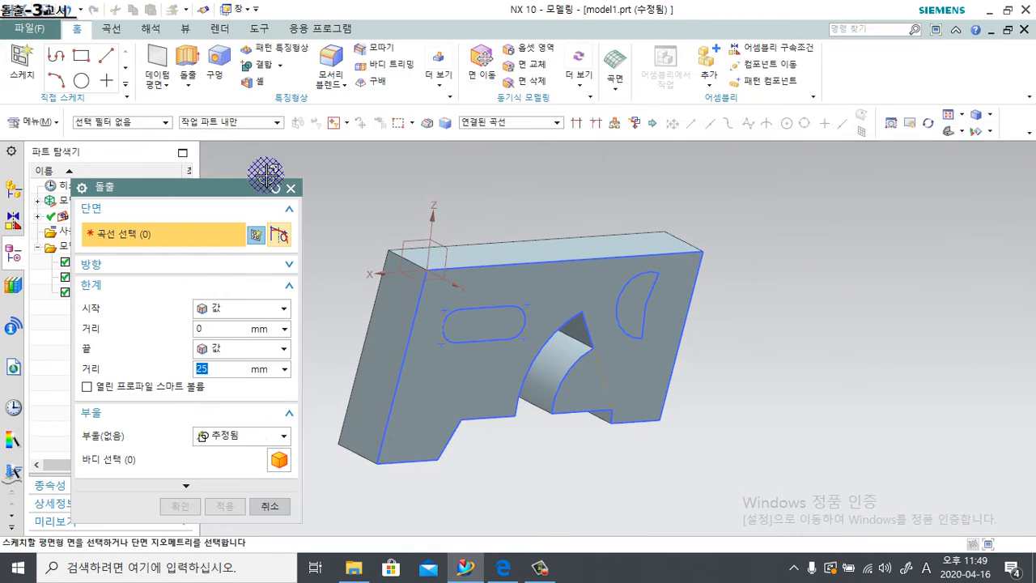
{"action": "left_click", "coordinate": [290, 188]}
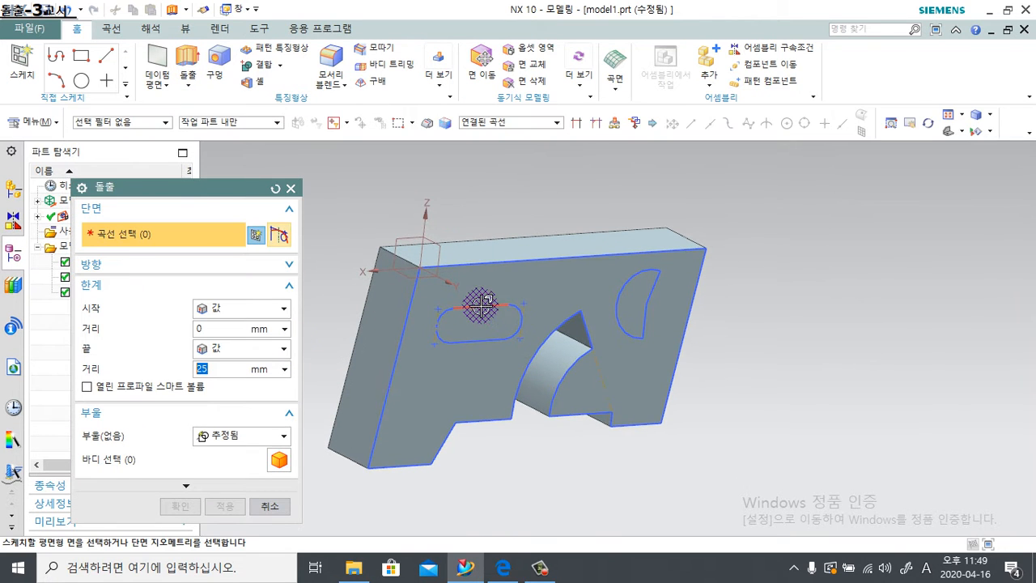
Extrude the rounded slot outline from 0 to 53 mm, using the connected curves rule and the inferred Boolean to unite it with the plate.
{"action": "middle_click_drag", "start_coordinate": [458, 424], "coordinate": [590, 370]}
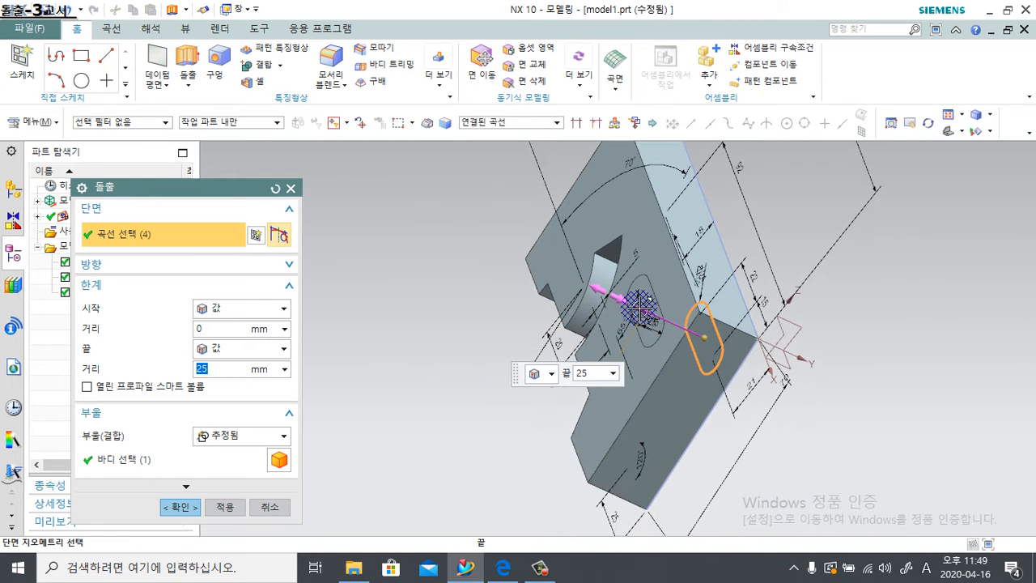
{"action": "left_click_drag", "start_coordinate": [627, 301], "coordinate": [573, 280]}
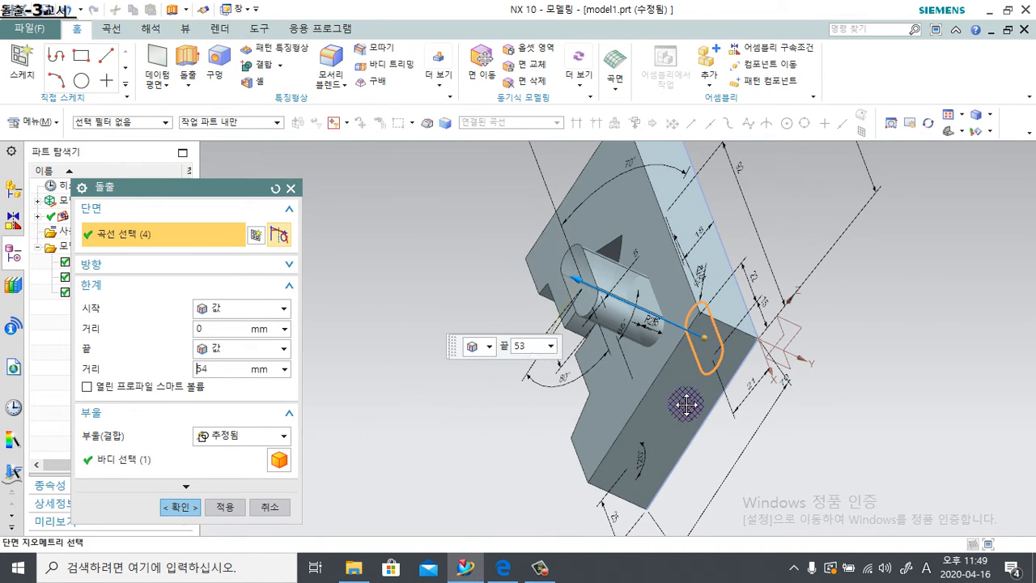
{"action": "middle_click_drag", "start_coordinate": [698, 462], "coordinate": [598, 488]}
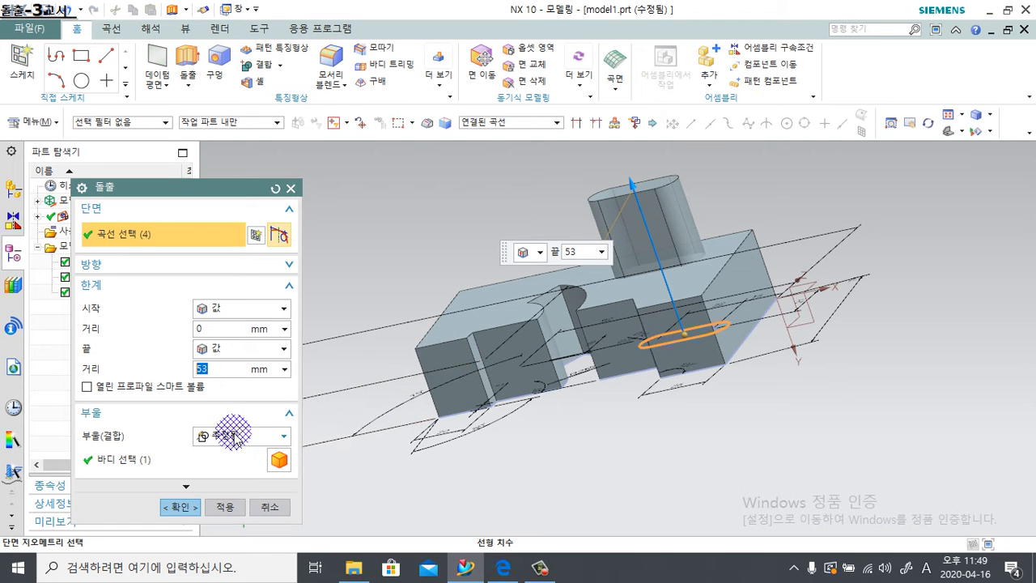
{"action": "left_click_drag", "start_coordinate": [183, 191], "coordinate": [262, 76]}
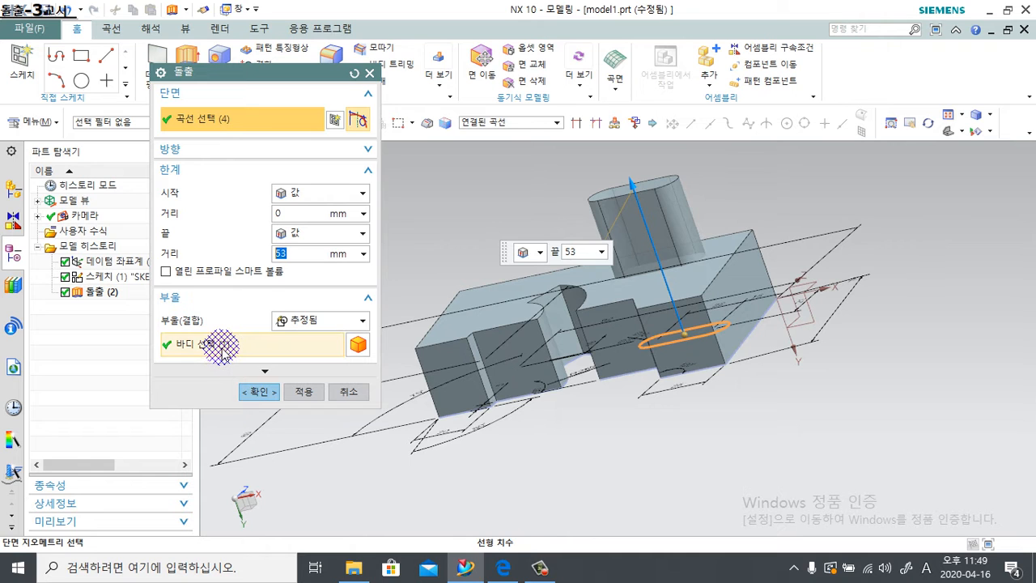
{"action": "left_click", "coordinate": [301, 394]}
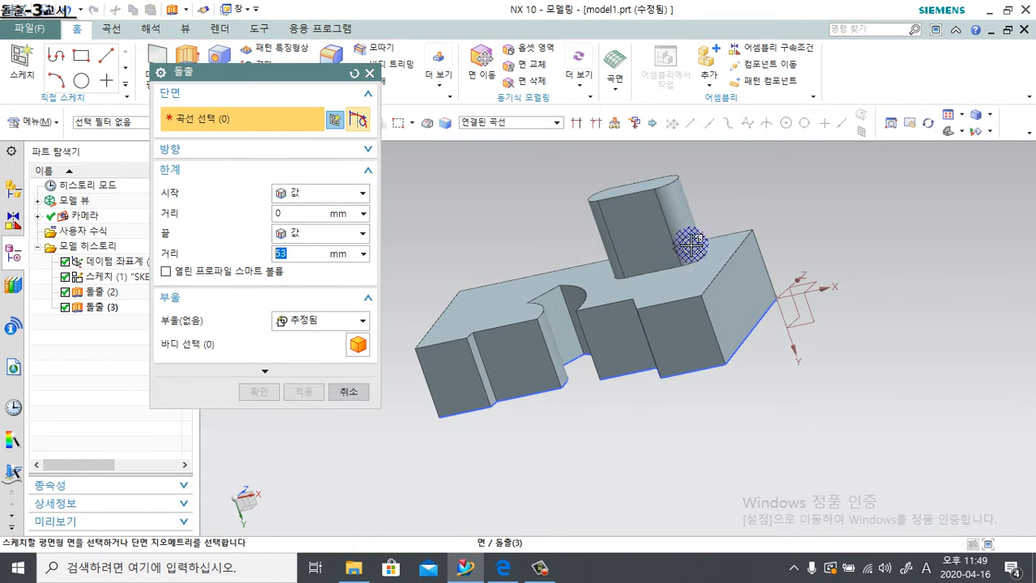
Extrude the D-shaped outline from 0 to 53 mm with the Boolean set to subtract, cutting it through the plate.
{"action": "middle_click_drag", "start_coordinate": [651, 299], "coordinate": [558, 332]}
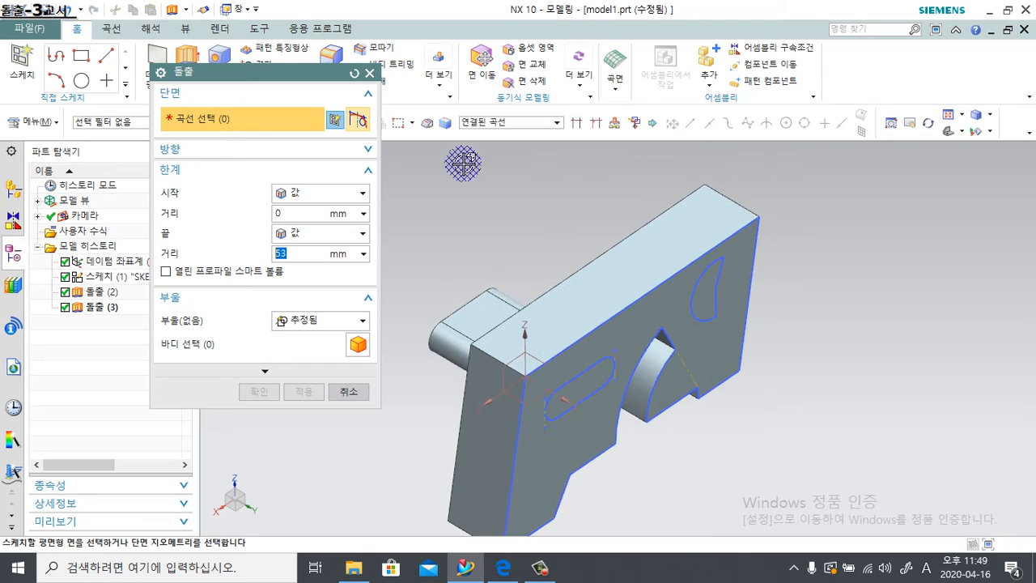
{"action": "left_click", "coordinate": [710, 307]}
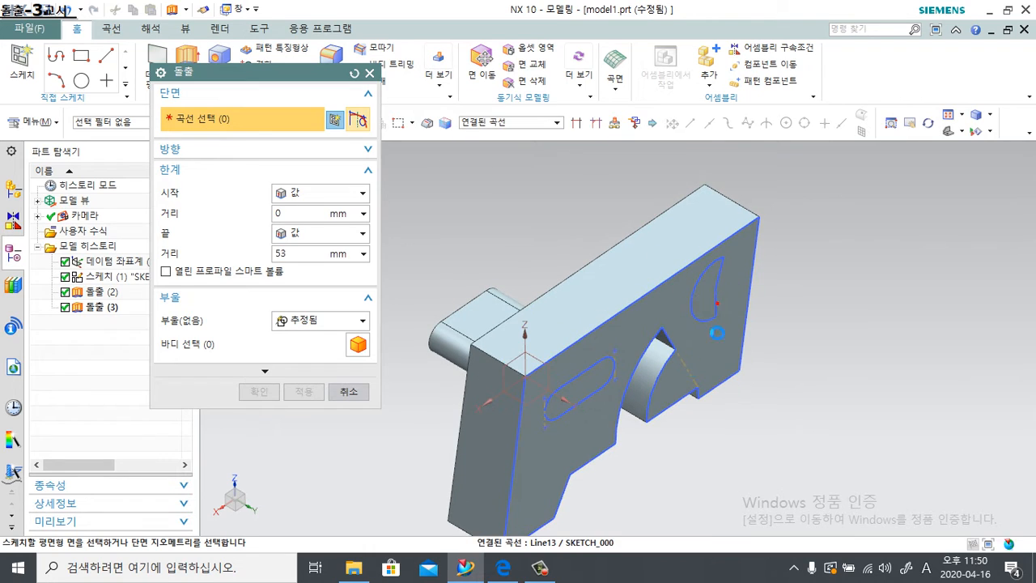
{"action": "middle_click_drag", "start_coordinate": [533, 392], "coordinate": [393, 351]}
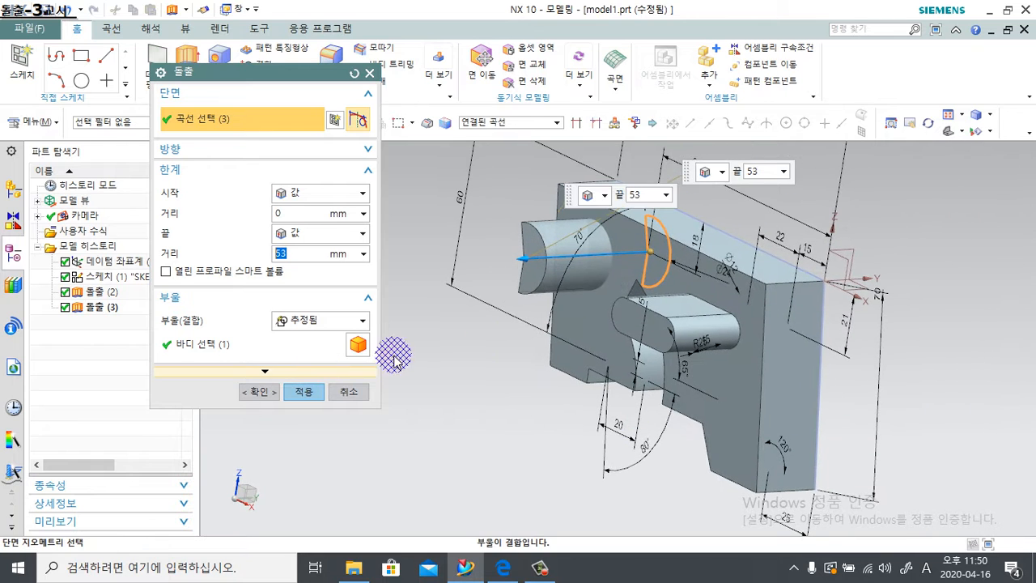
{"action": "left_click", "coordinate": [326, 324]}
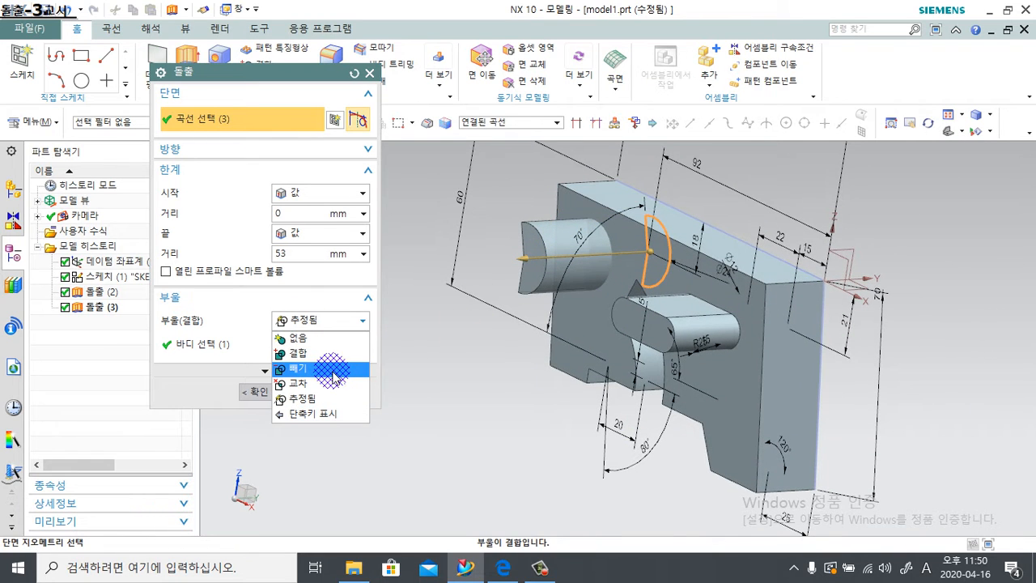
{"action": "left_click", "coordinate": [332, 369]}
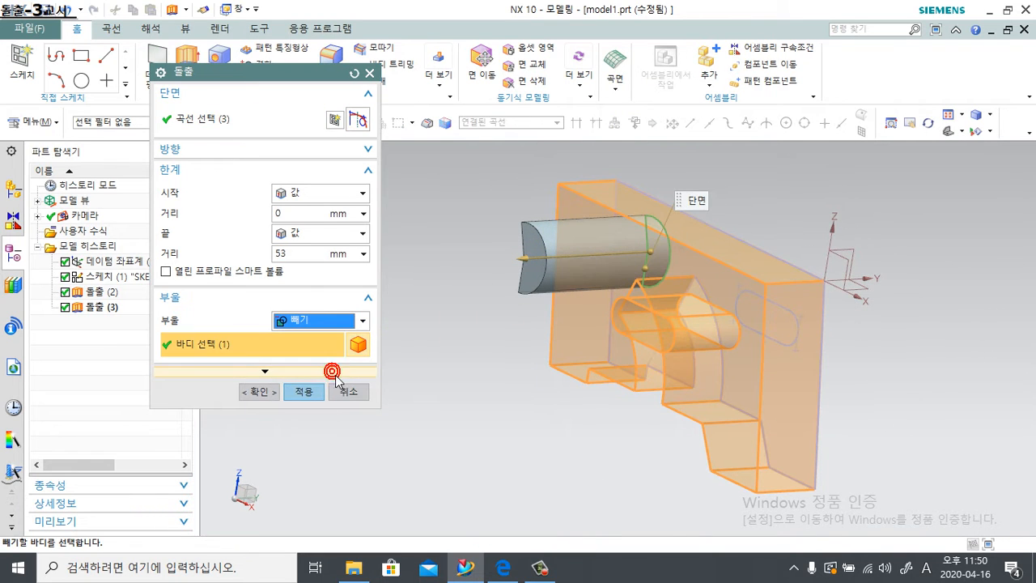
{"action": "left_click", "coordinate": [256, 391]}
{"action": "middle_click_drag", "start_coordinate": [493, 402], "coordinate": [534, 429]}
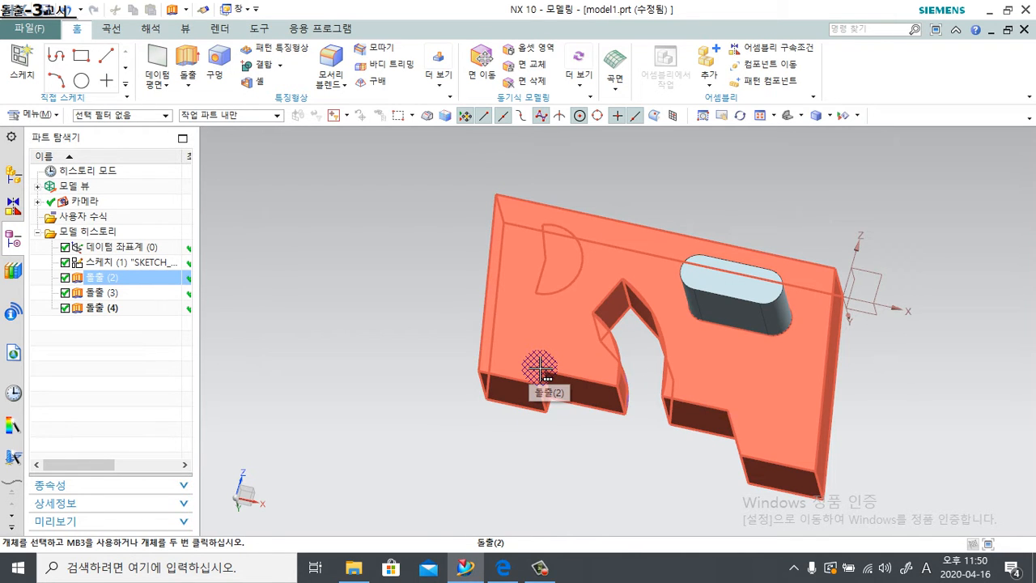
Reopen the D-shaped extrusion for editing and review its Boolean options.
{"action": "double_click", "coordinate": [115, 308]}
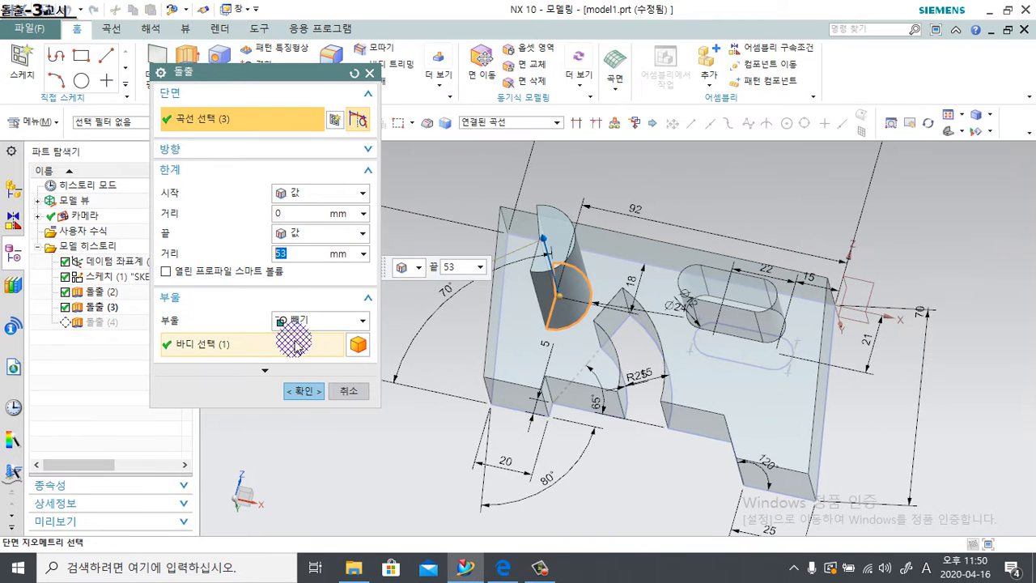
{"action": "left_click", "coordinate": [293, 322]}
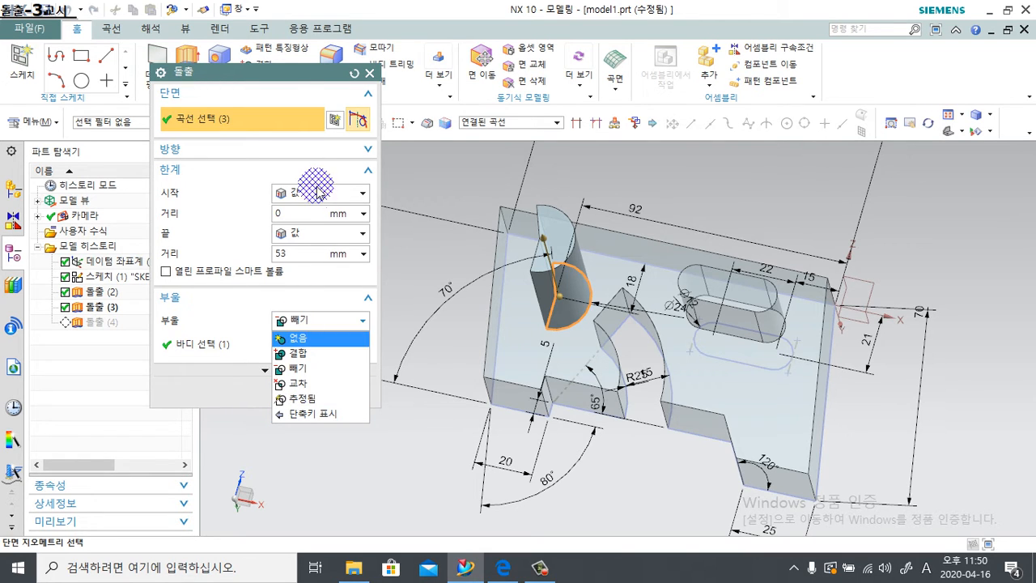
{"action": "left_click", "coordinate": [241, 421]}
{"action": "left_click", "coordinate": [349, 393]}
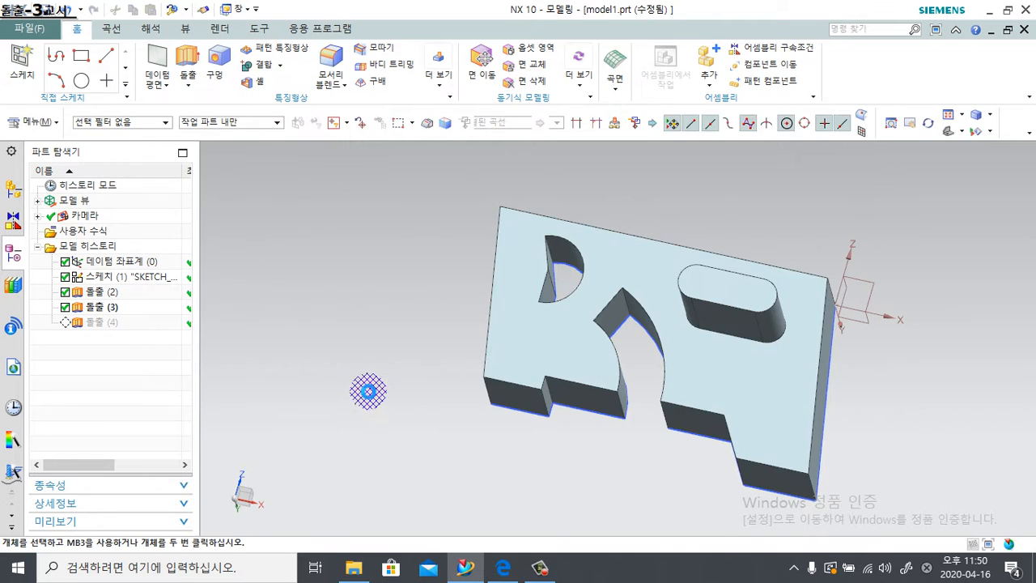
Delete the D-shaped extrusion from the model history.
{"action": "scroll", "coordinate": [564, 324], "scroll_direction": "up", "scroll_amount": 3}
{"action": "middle_click_drag", "start_coordinate": [585, 324], "coordinate": [438, 400], "text": "shift"}
{"action": "left_click", "coordinate": [105, 314]}
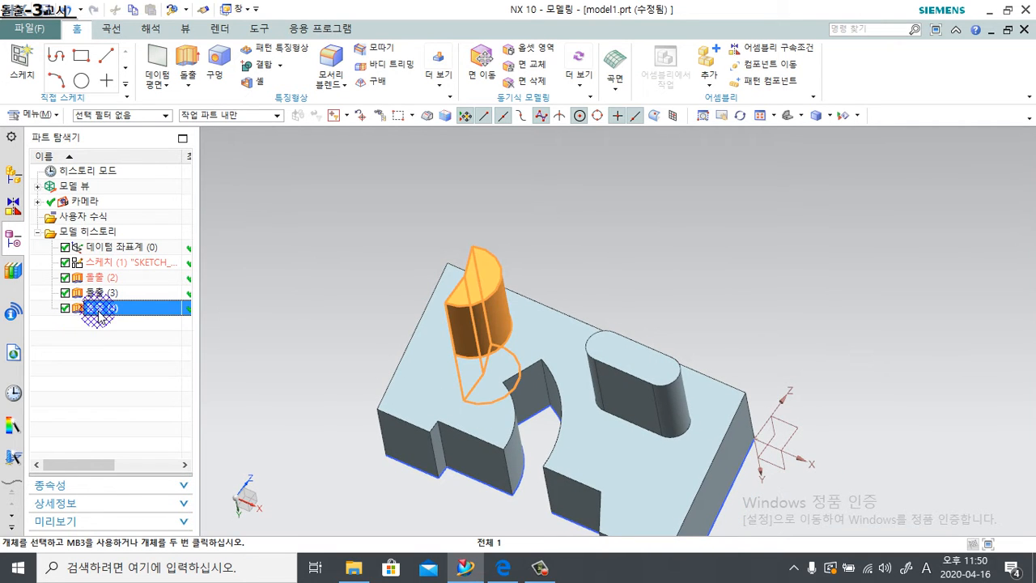
{"action": "right_click", "coordinate": [100, 315]}
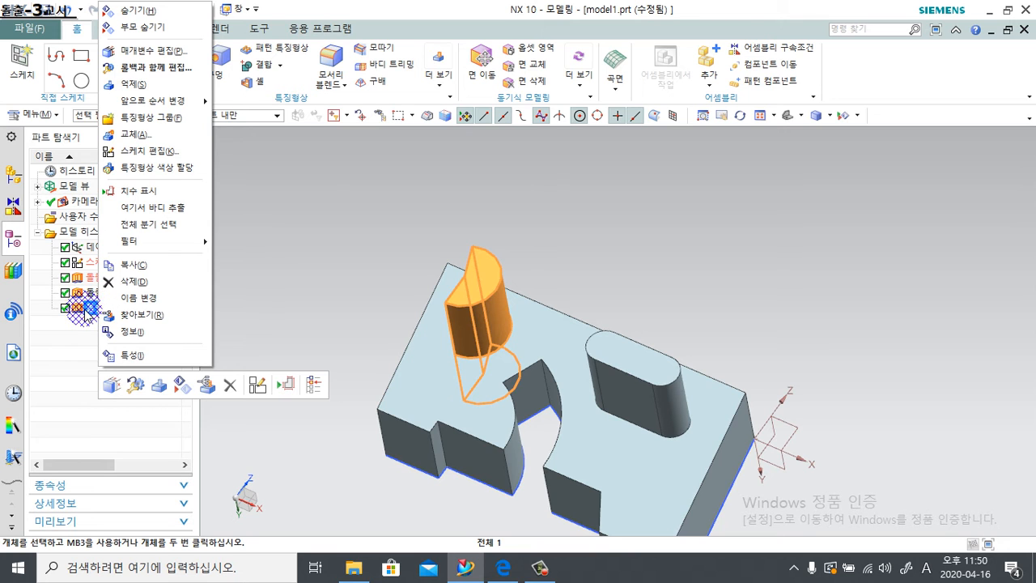
{"action": "left_click", "coordinate": [126, 280]}
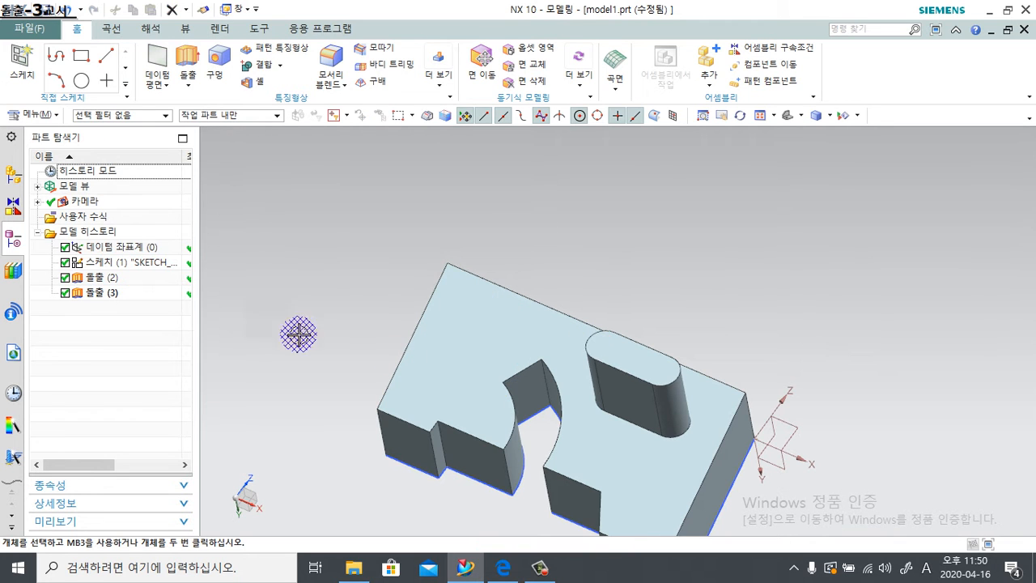
Set up a new extrusion of the D-shaped outline from 0 to 53 mm with the Boolean set to intersect.
{"action": "middle_click_drag", "start_coordinate": [657, 437], "coordinate": [678, 366]}
{"action": "middle_click_drag", "start_coordinate": [526, 425], "coordinate": [539, 398]}
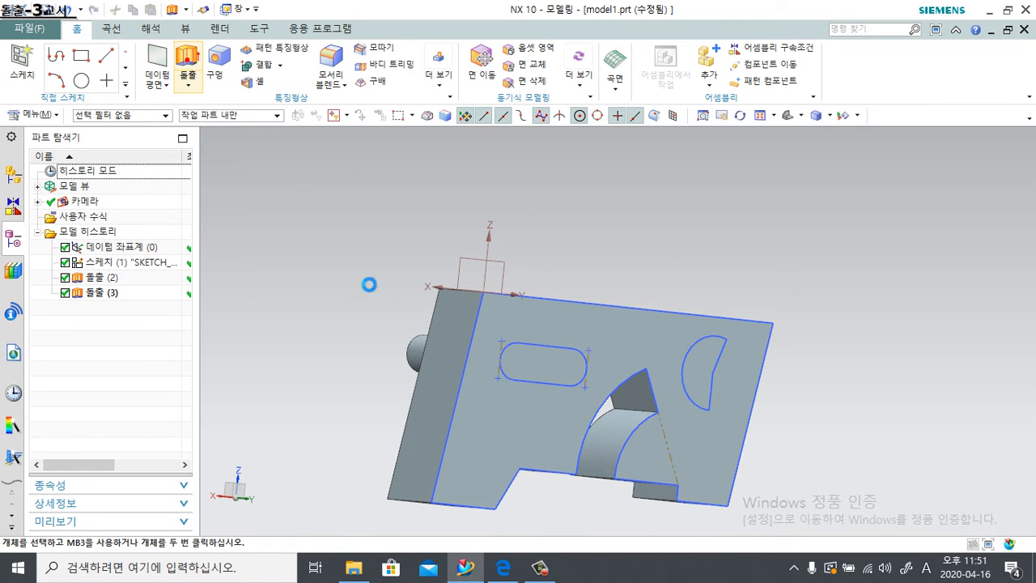
{"action": "left_click", "coordinate": [683, 394]}
{"action": "middle_click_drag", "start_coordinate": [684, 394], "coordinate": [663, 342]}
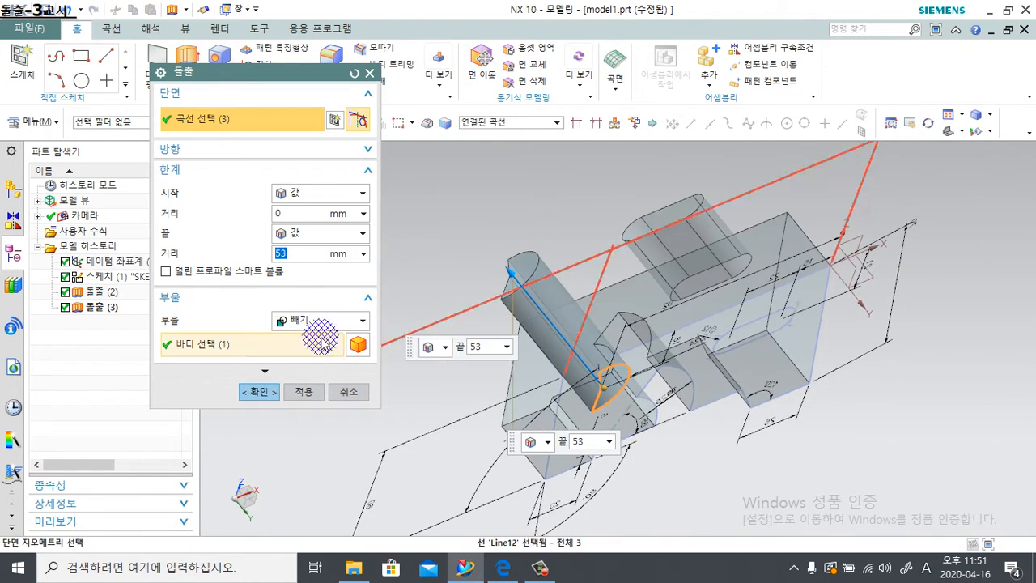
{"action": "left_click", "coordinate": [299, 318]}
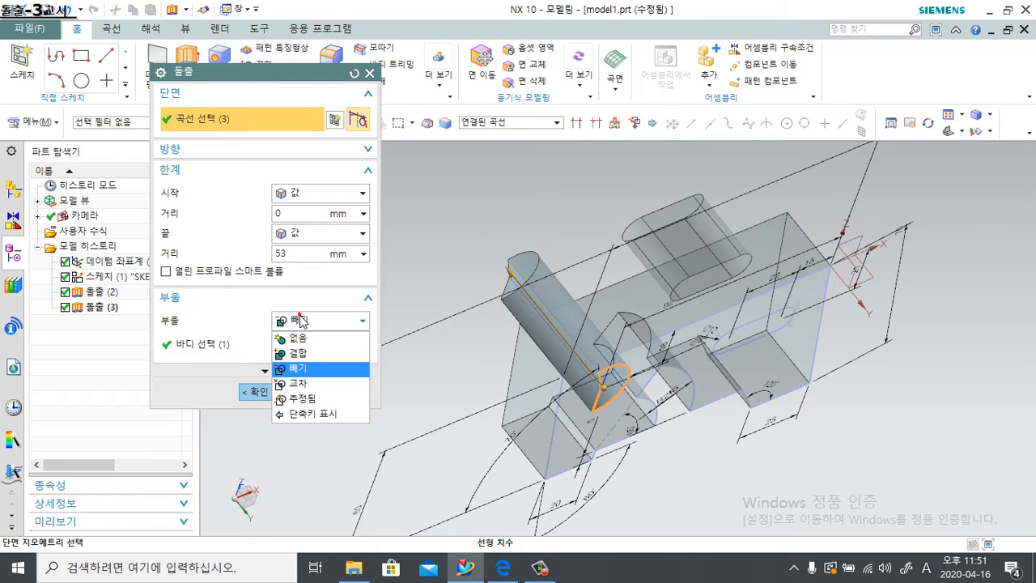
{"action": "left_click", "coordinate": [325, 380]}
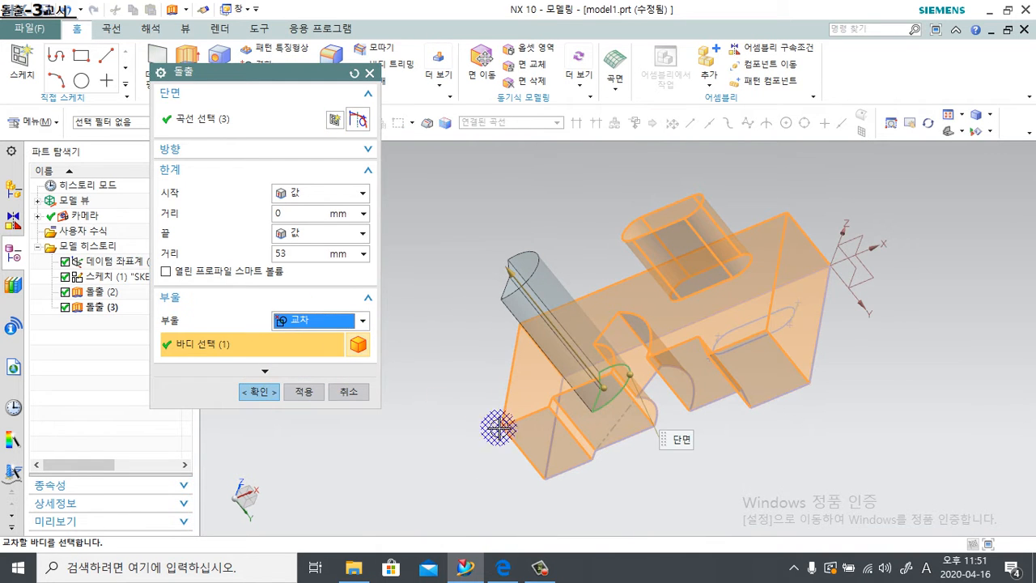
{"action": "middle_click_drag", "start_coordinate": [513, 491], "coordinate": [523, 458]}
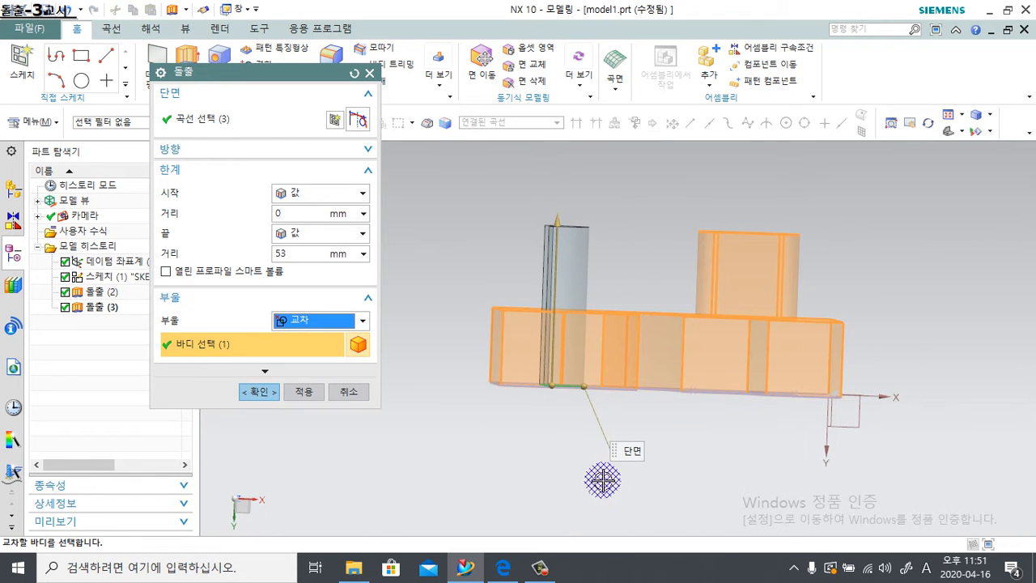
{"action": "key", "text": "F2"}
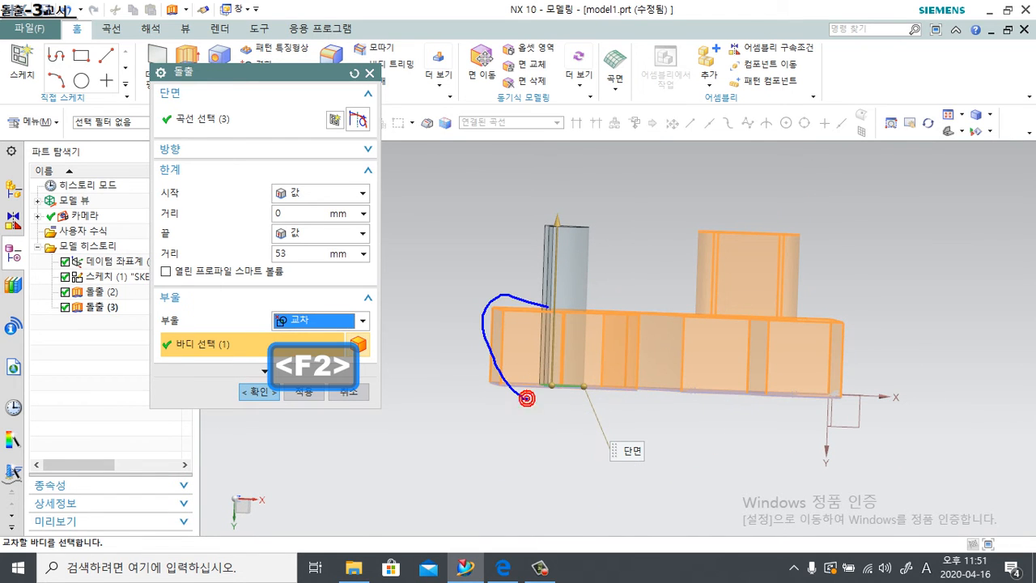
{"action": "mouse_move", "coordinate": [681, 267]}
{"action": "left_mouse_down"}
{"action": "mouse_move", "coordinate": [818, 283]}
{"action": "mouse_move", "coordinate": [861, 380]}
{"action": "mouse_move", "coordinate": [532, 374]}
{"action": "left_mouse_up"}
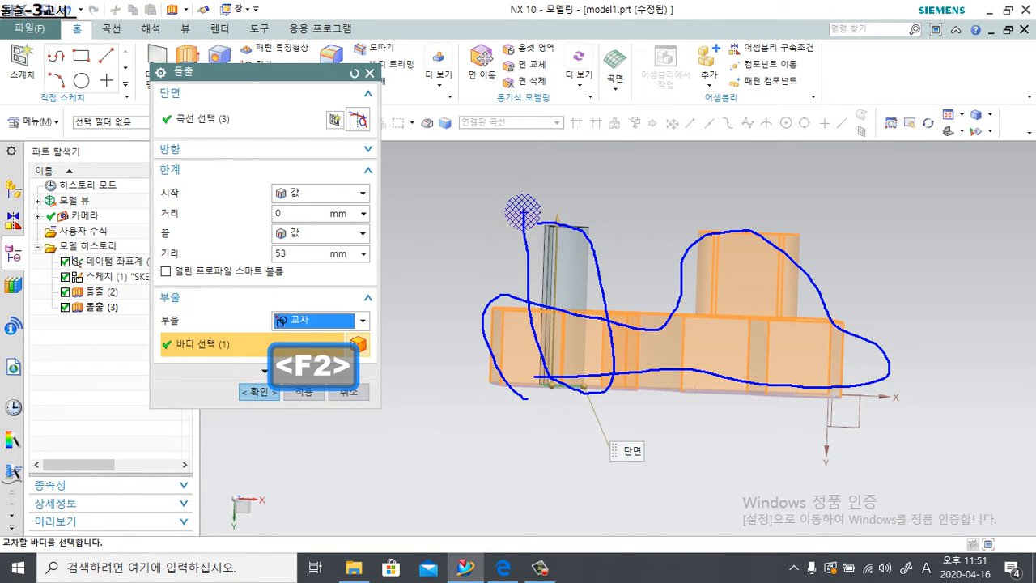
{"action": "key", "text": "r"}
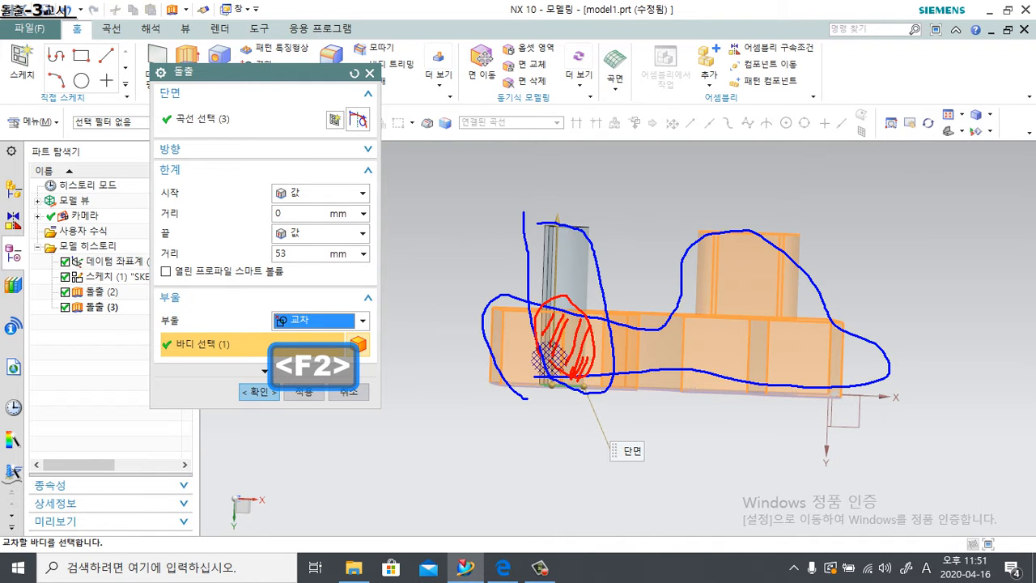
Complete the D-shaped extrusion with the intersect Boolean and inspect the resulting body from above.
{"action": "key", "text": "Escape"}
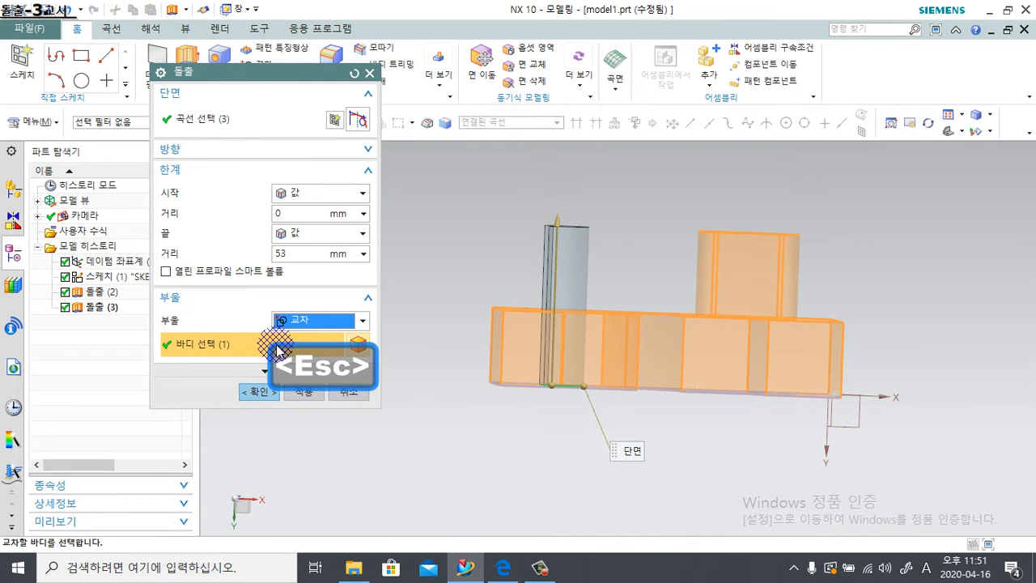
{"action": "left_click", "coordinate": [267, 394]}
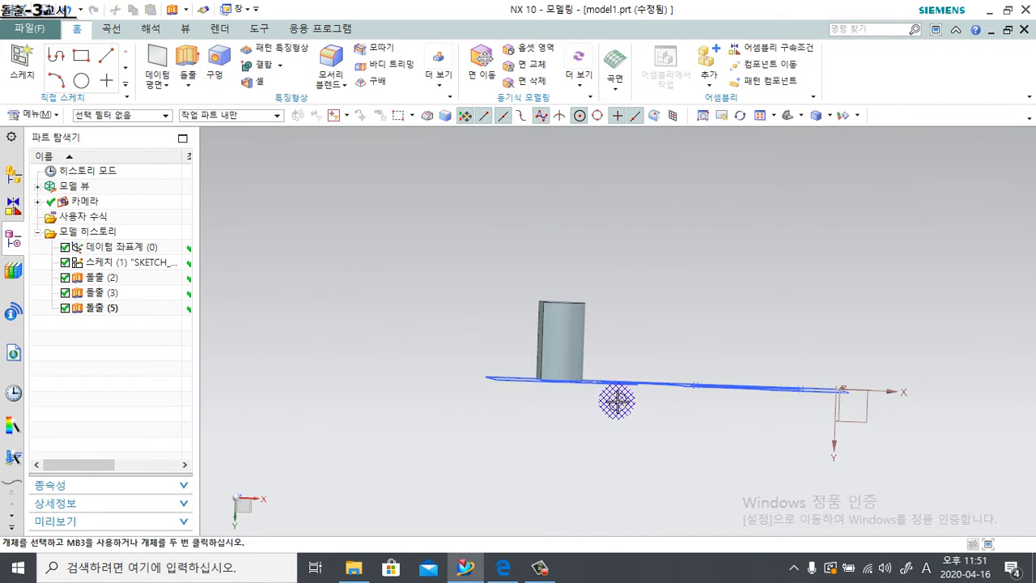
{"action": "middle_click_drag", "start_coordinate": [617, 398], "coordinate": [620, 455]}
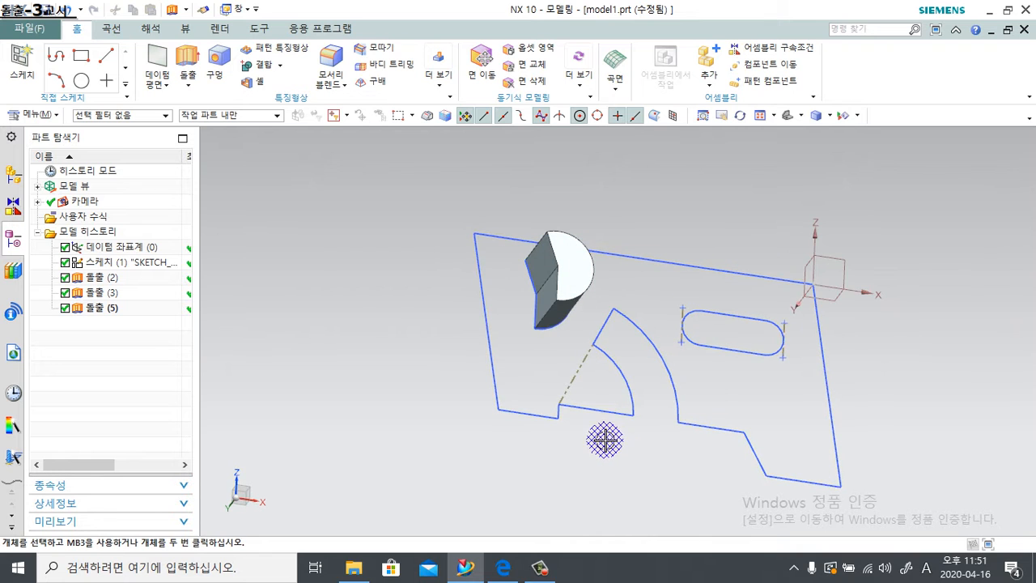
Undo the intersect extrusion of the D-shaped outline.
{"action": "key", "text": "ctrl+z"}
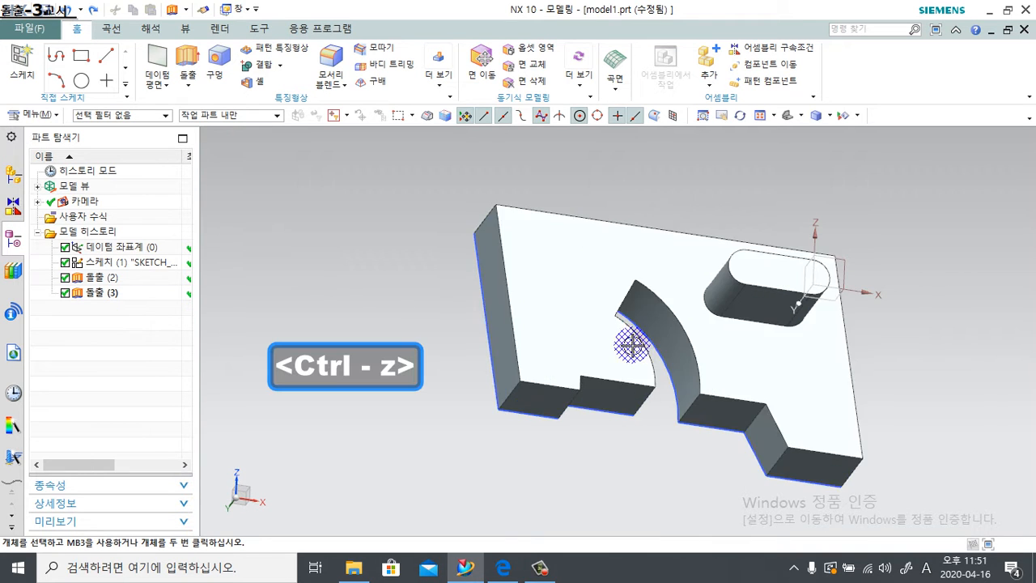
{"action": "middle_click_drag", "start_coordinate": [654, 449], "coordinate": [483, 382]}
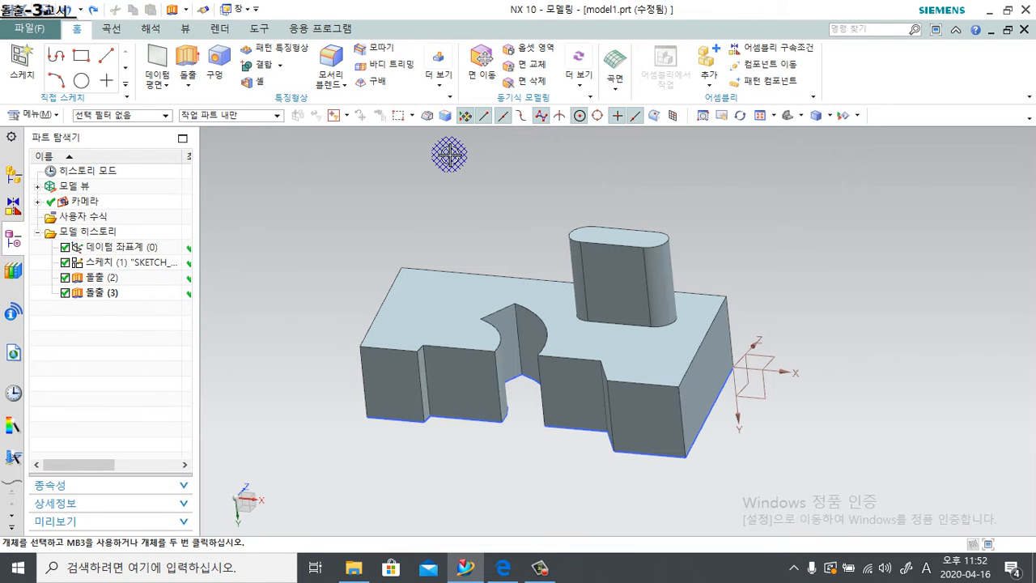
Create a new part named model2.prt in C:\MODELING from the millimetre Model template.
{"action": "left_click", "coordinate": [36, 29]}
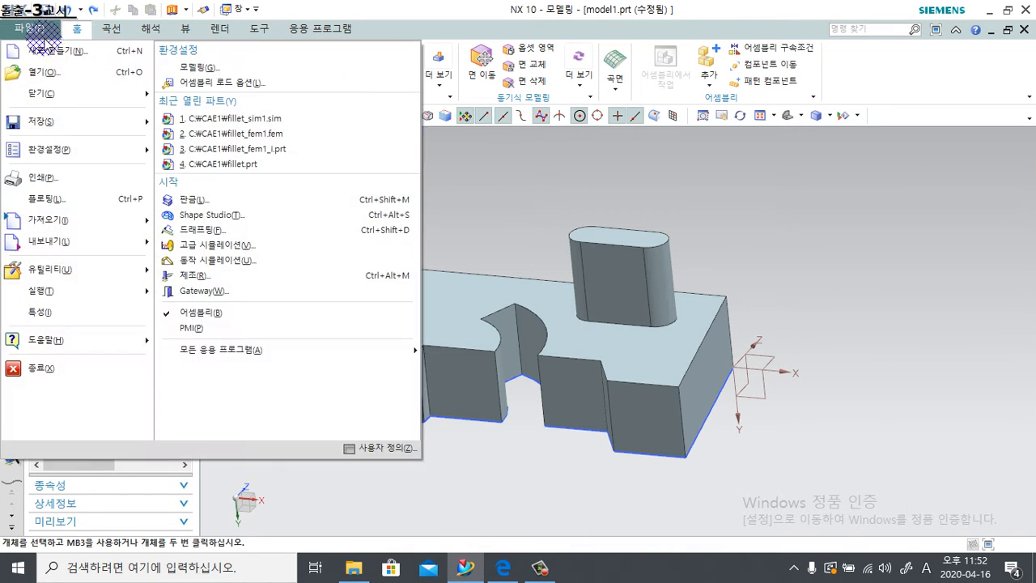
{"action": "left_click", "coordinate": [55, 51]}
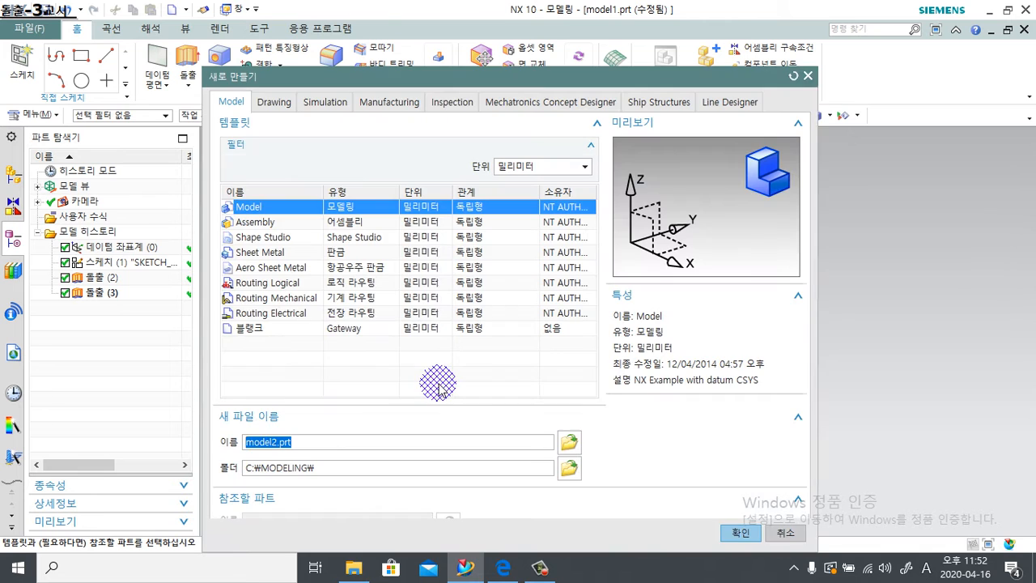
{"action": "left_click", "coordinate": [751, 535]}
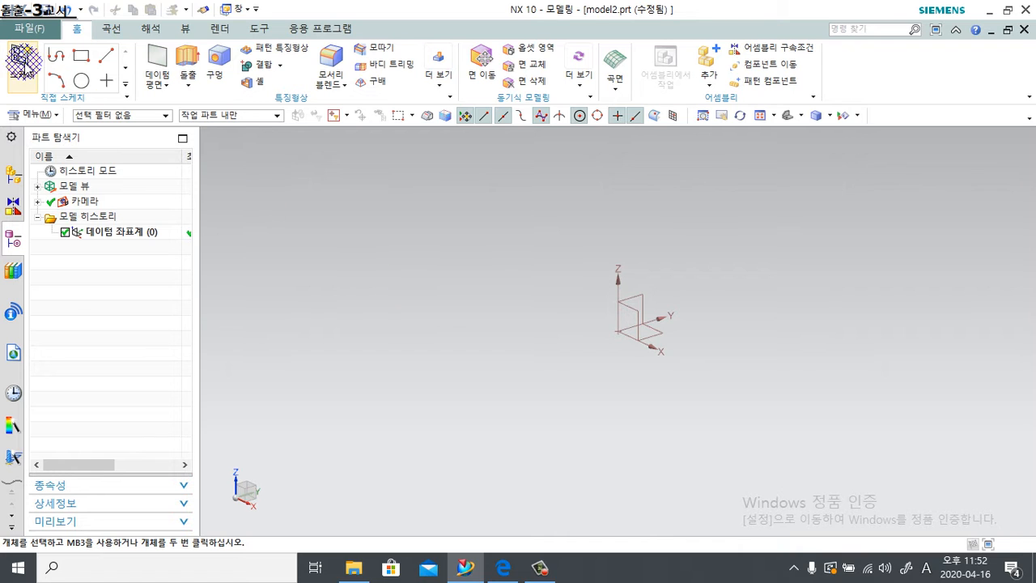
Create a sketch on the default XY plane and draw a circle about 159 mm in diameter centred on the origin.
{"action": "left_click", "coordinate": [36, 71]}
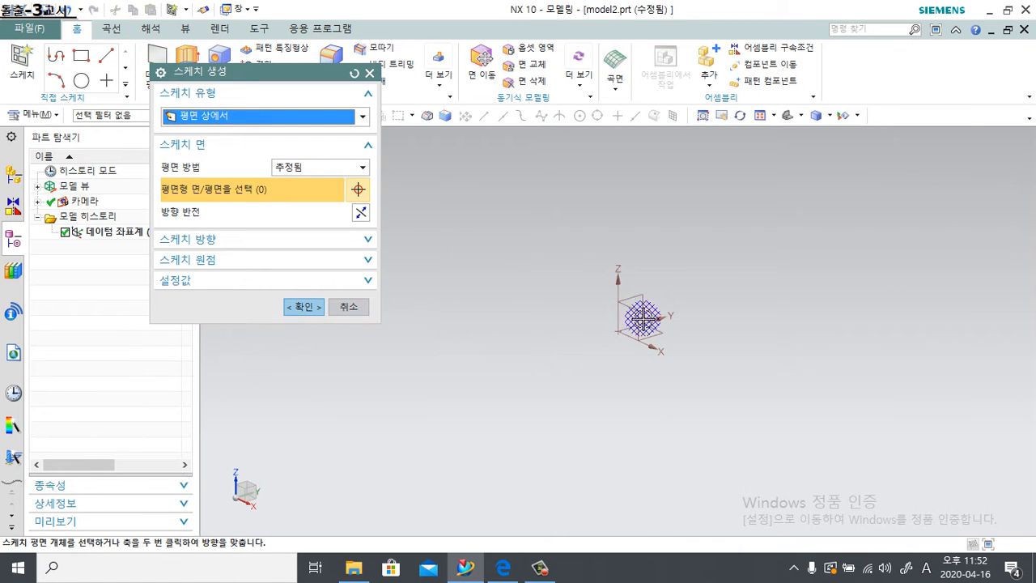
{"action": "left_click", "coordinate": [303, 305]}
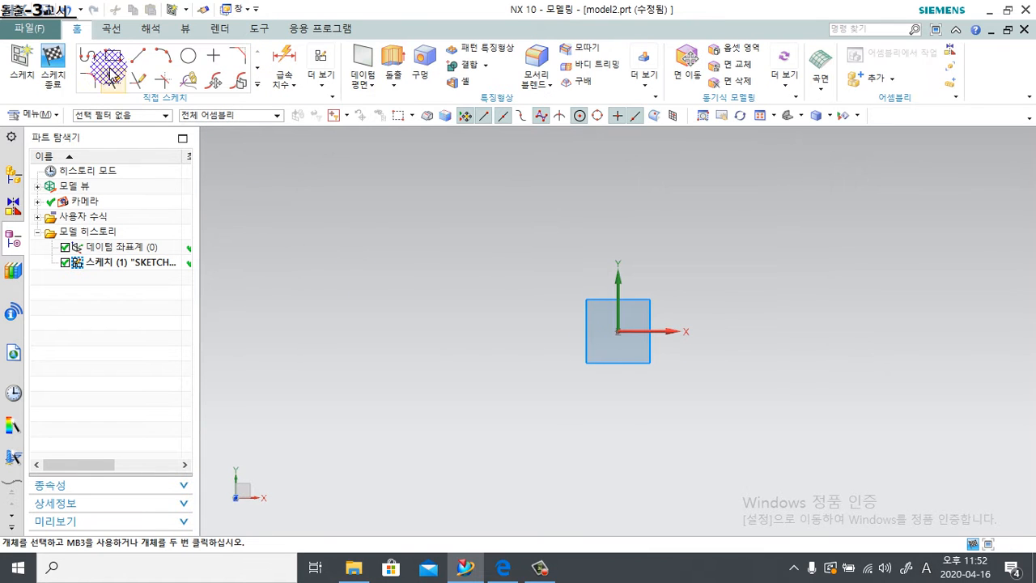
{"action": "left_click", "coordinate": [193, 61]}
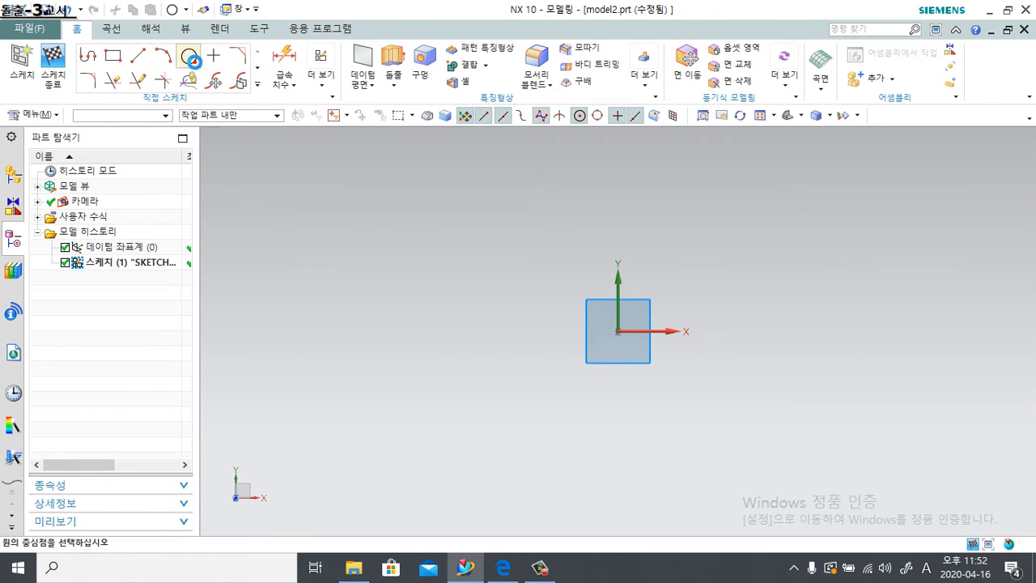
{"action": "left_click", "coordinate": [617, 340]}
{"action": "left_click", "coordinate": [743, 450]}
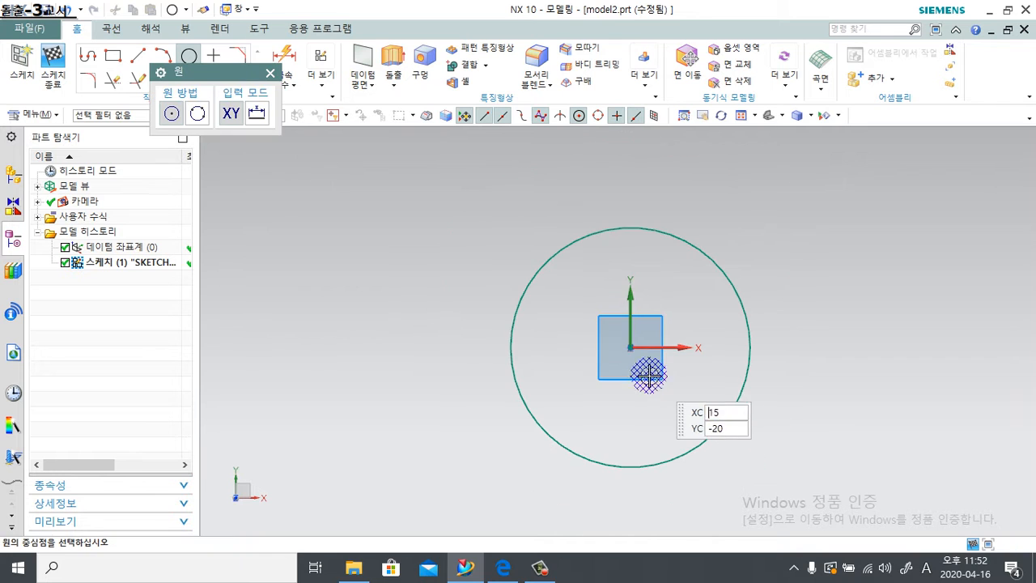
Dimension the XY-plane circle to a diameter of 200 mm and finish the sketch.
{"action": "left_click", "coordinate": [283, 56]}
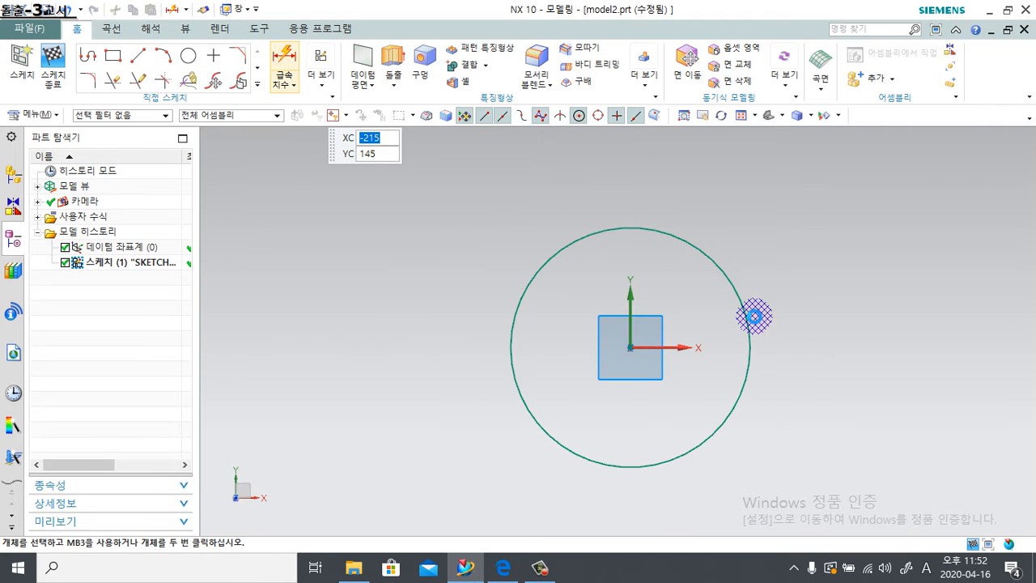
{"action": "left_click", "coordinate": [738, 303]}
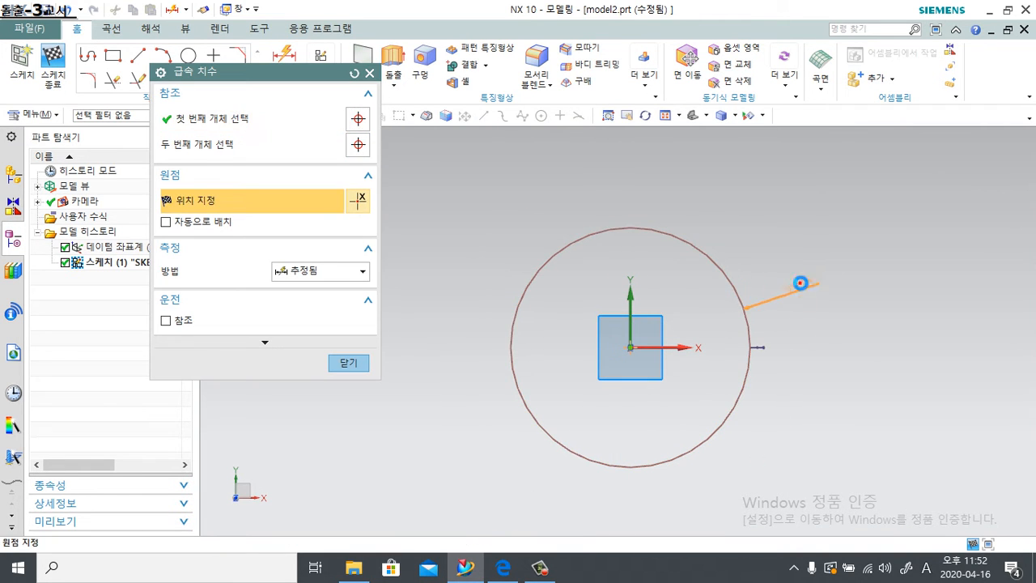
{"action": "left_click", "coordinate": [810, 301]}
{"action": "scroll", "coordinate": [817, 289], "scroll_direction": "up", "scroll_amount": 1}
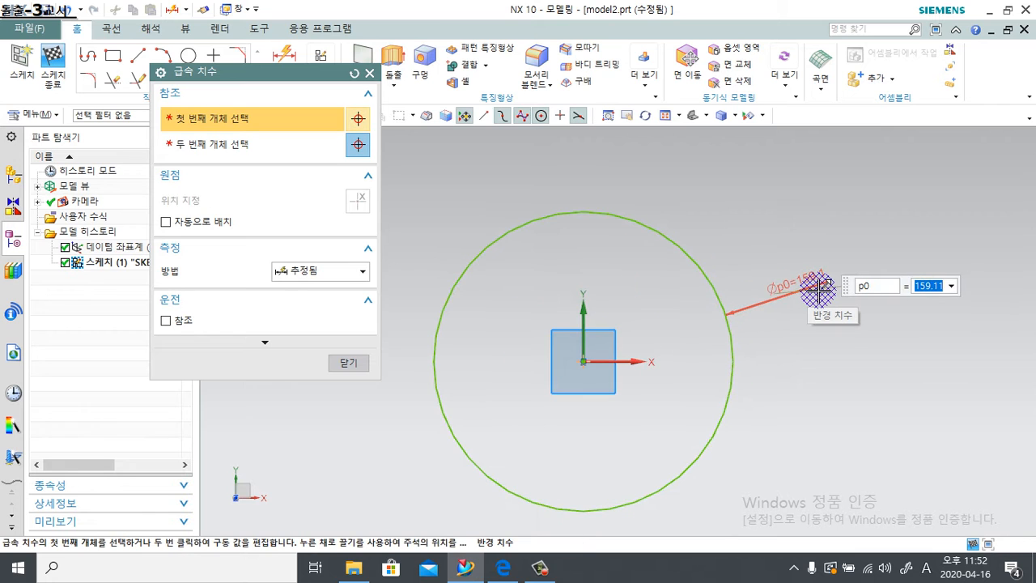
{"action": "type", "text": "200"}
{"action": "key", "text": "Return"}
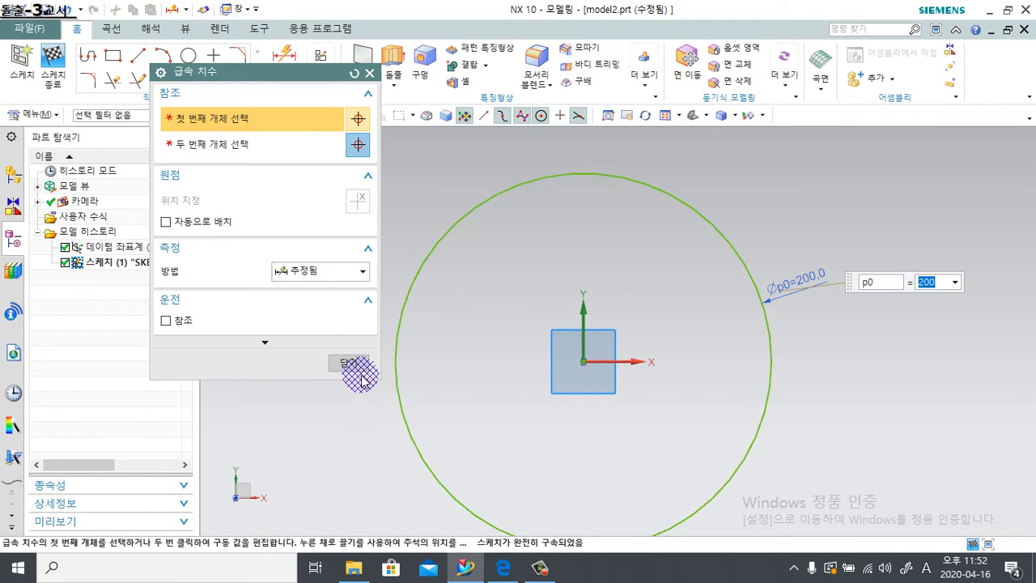
{"action": "left_click", "coordinate": [361, 366]}
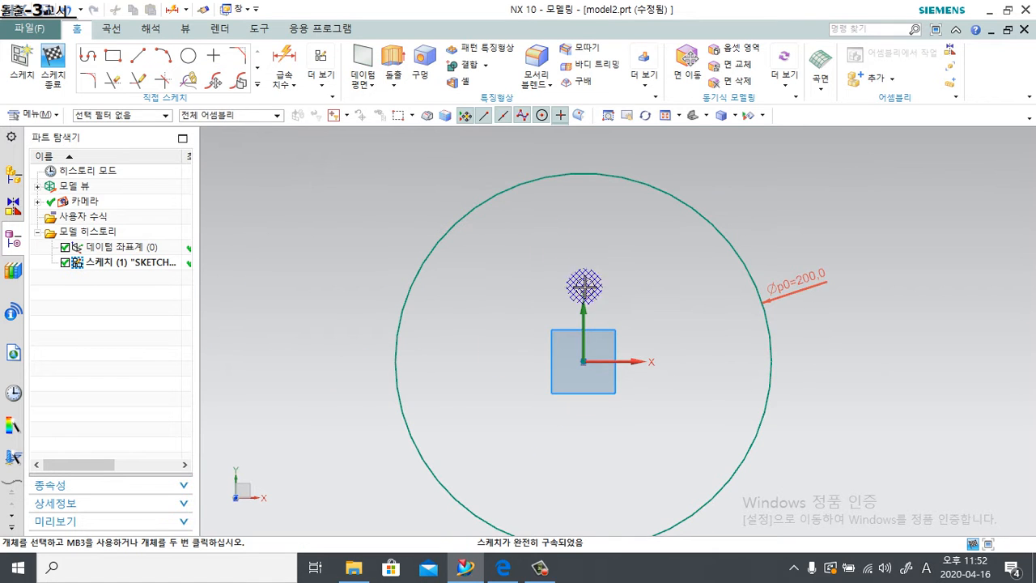
{"action": "scroll", "coordinate": [585, 289], "scroll_direction": "down", "scroll_amount": 1}
{"action": "left_click", "coordinate": [57, 56]}
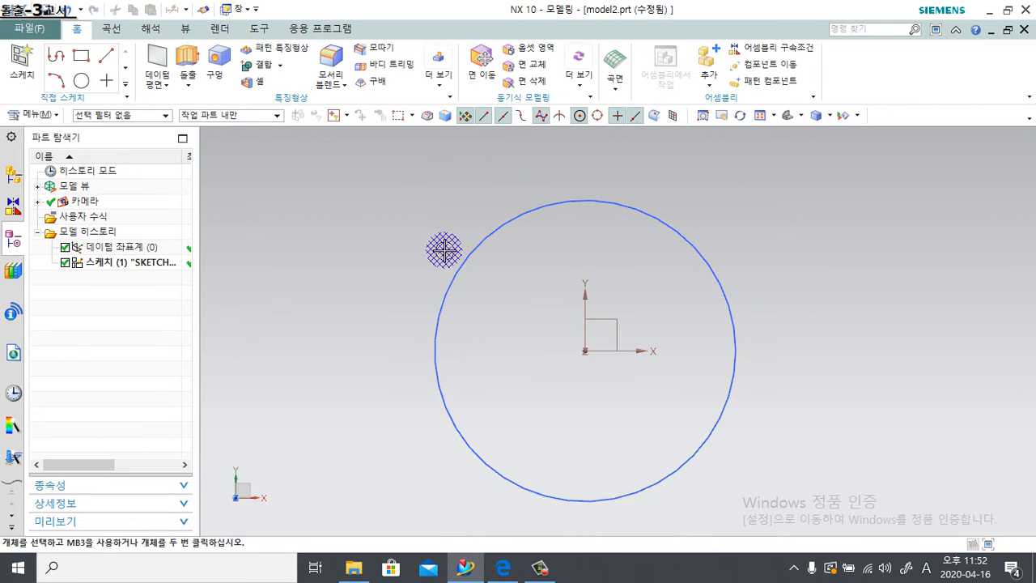
Create a second sketch on the XZ datum plane and draw a circle about 231 mm in diameter centred on the origin.
{"action": "left_click", "coordinate": [786, 115]}
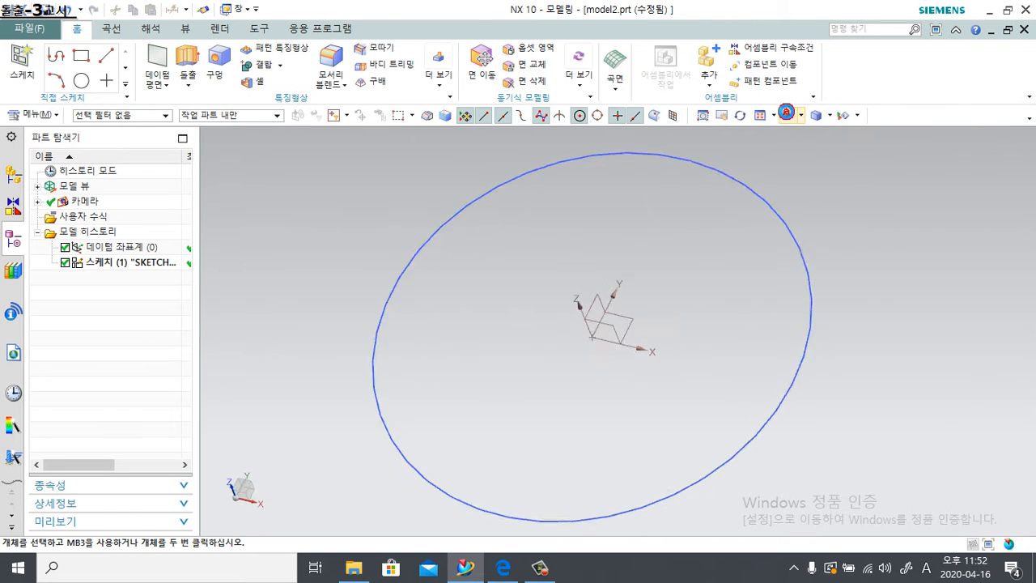
{"action": "scroll", "coordinate": [725, 247], "scroll_direction": "down", "scroll_amount": 5}
{"action": "middle_click_drag", "start_coordinate": [774, 381], "coordinate": [704, 417], "text": "shift"}
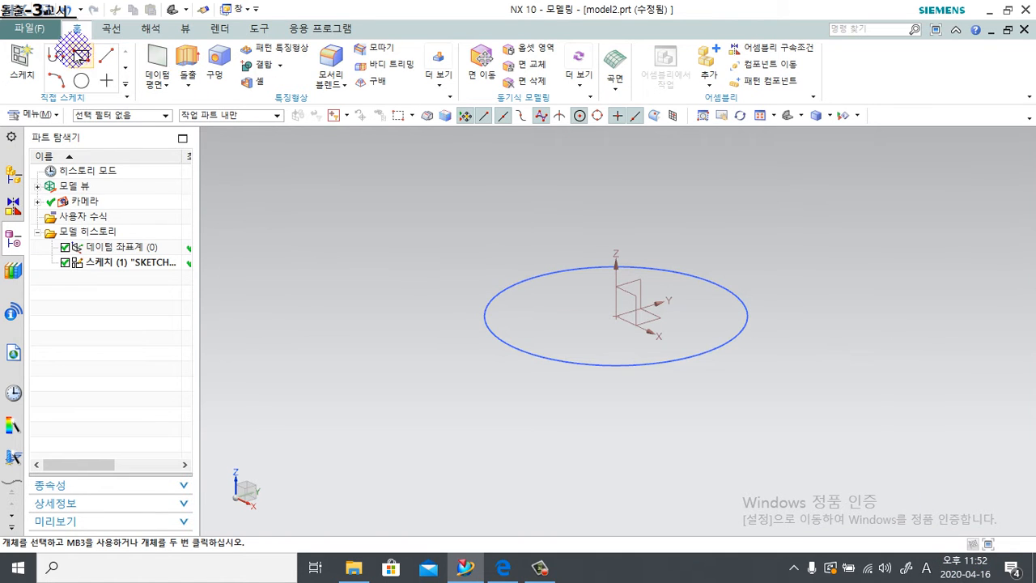
{"action": "left_click", "coordinate": [24, 69]}
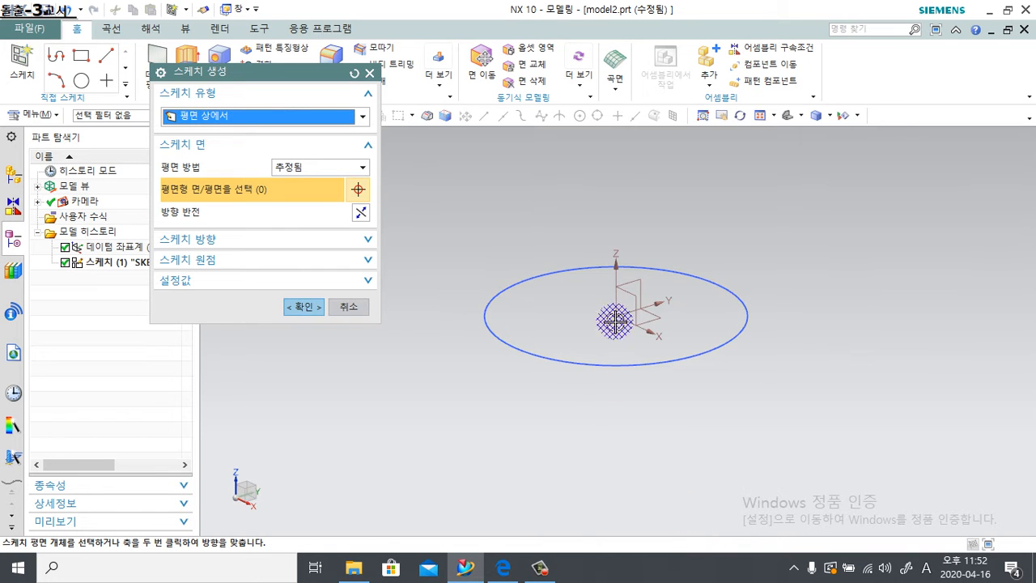
{"action": "left_click", "coordinate": [631, 296]}
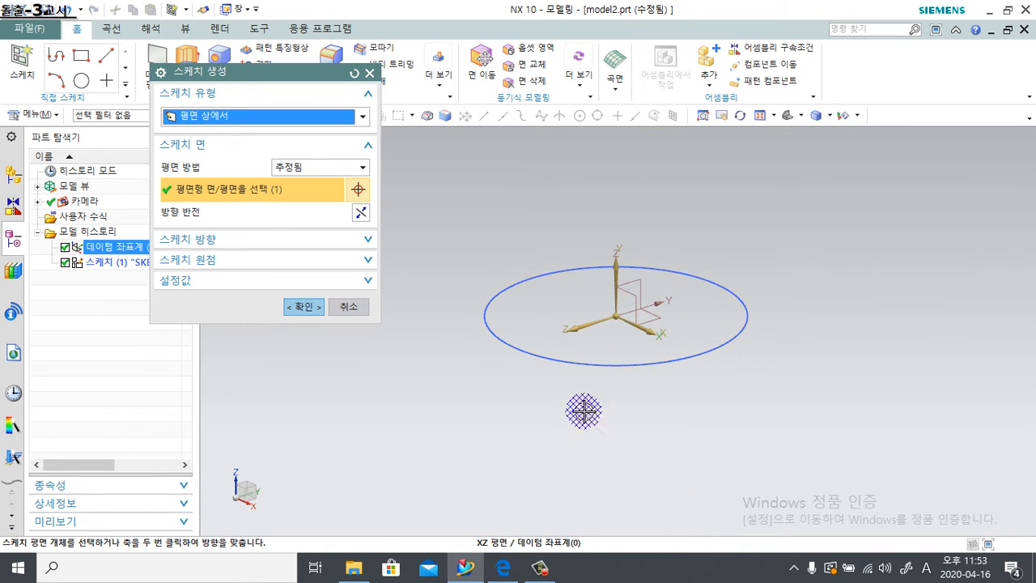
{"action": "left_click", "coordinate": [316, 307]}
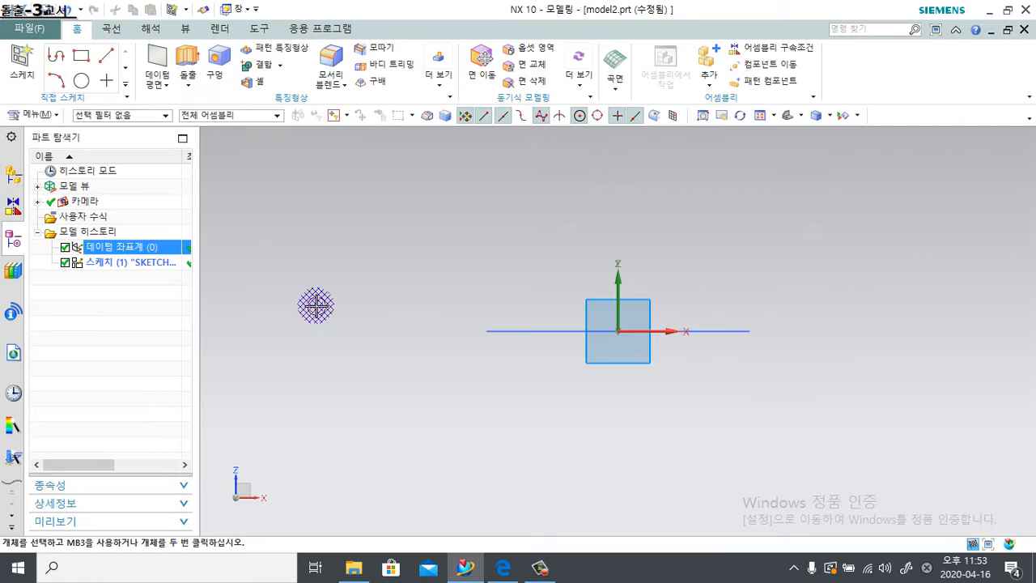
{"action": "left_click", "coordinate": [181, 56]}
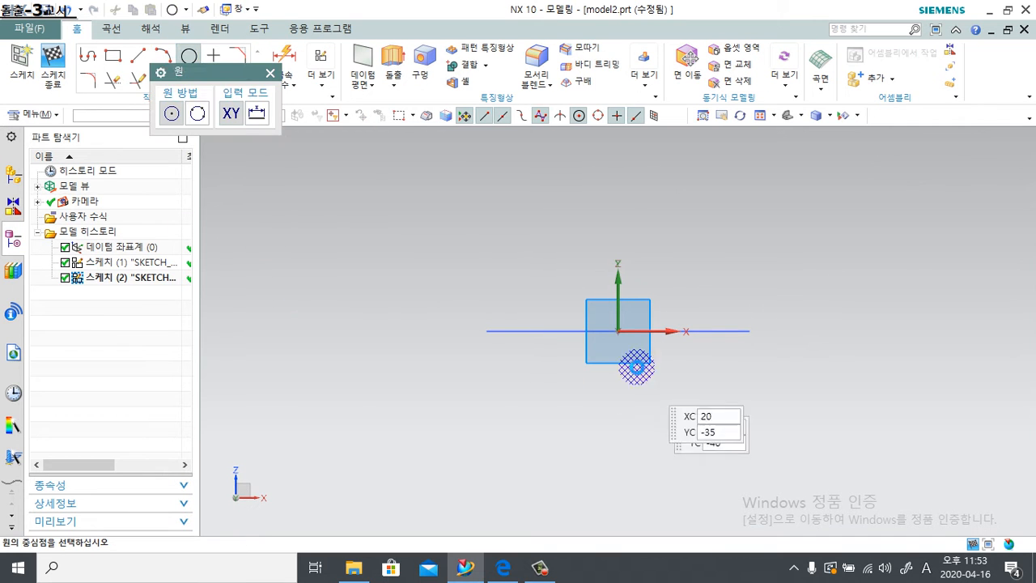
{"action": "left_click", "coordinate": [619, 330]}
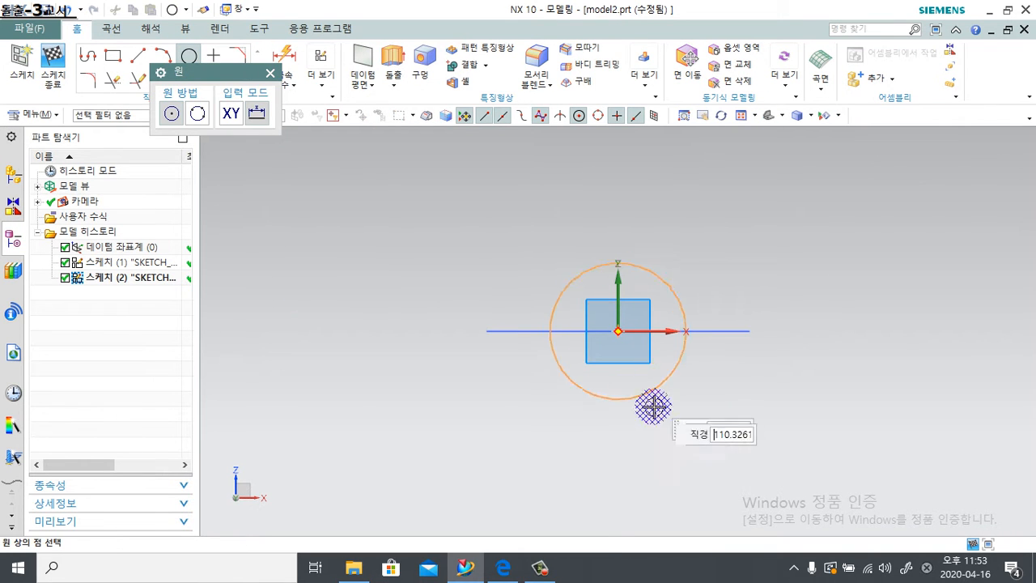
{"action": "left_click", "coordinate": [687, 464]}
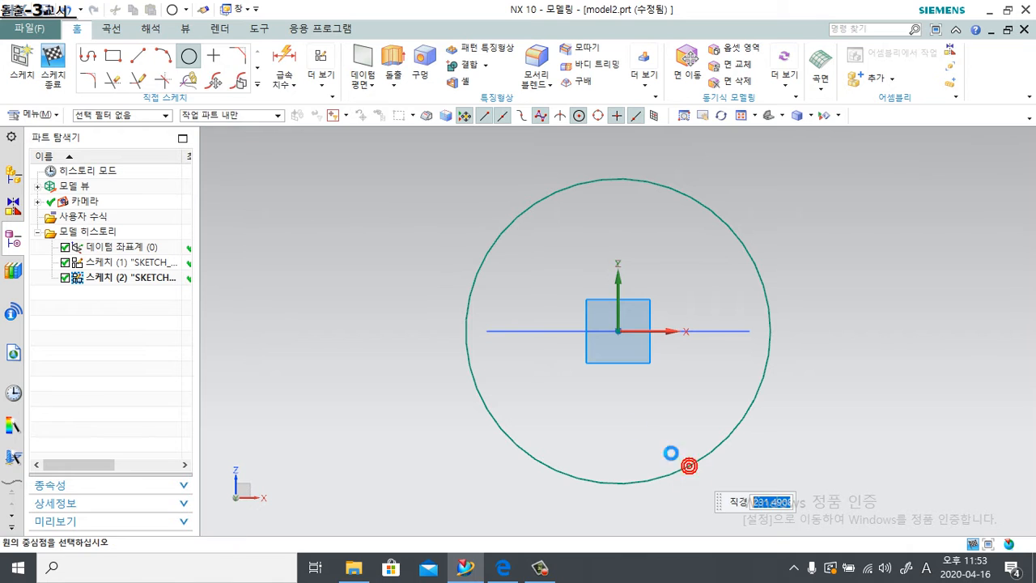
Set the XZ-plane circle's diameter to 200 mm with a rapid dimension and finish the second sketch.
{"action": "left_click", "coordinate": [284, 55]}
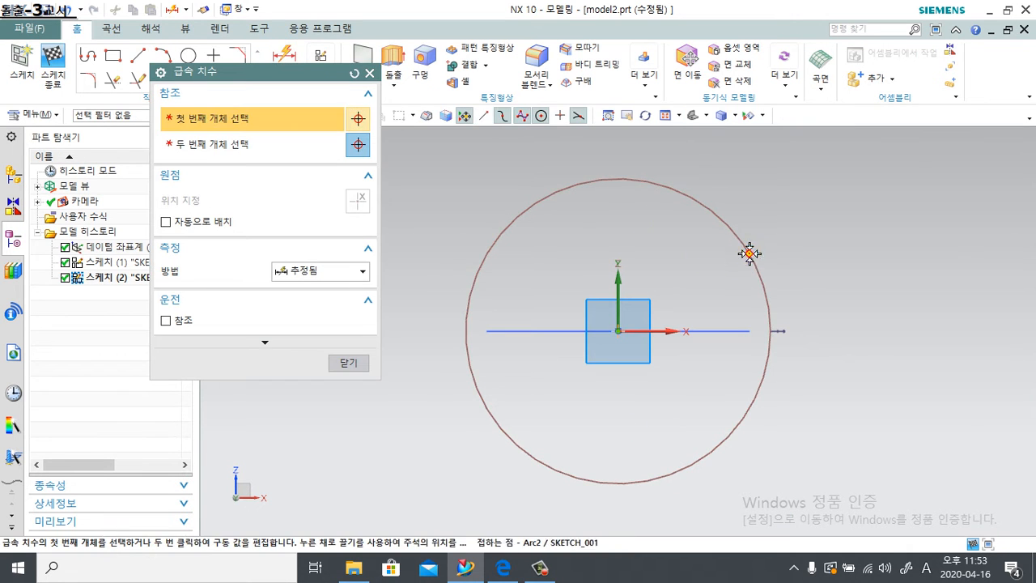
{"action": "left_click", "coordinate": [746, 251]}
{"action": "type", "text": "2"}
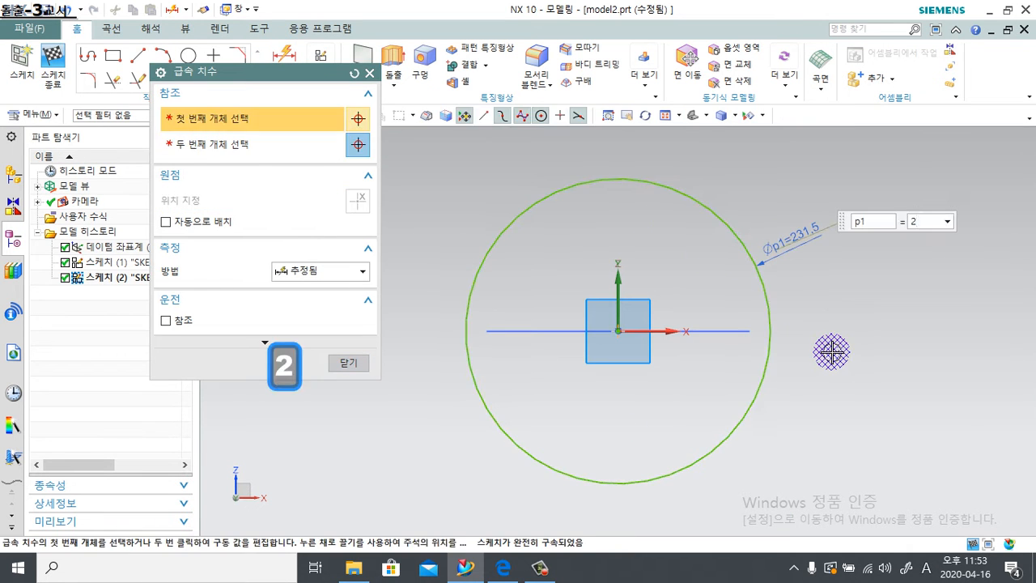
{"action": "type", "text": "00"}
{"action": "key", "text": "Return"}
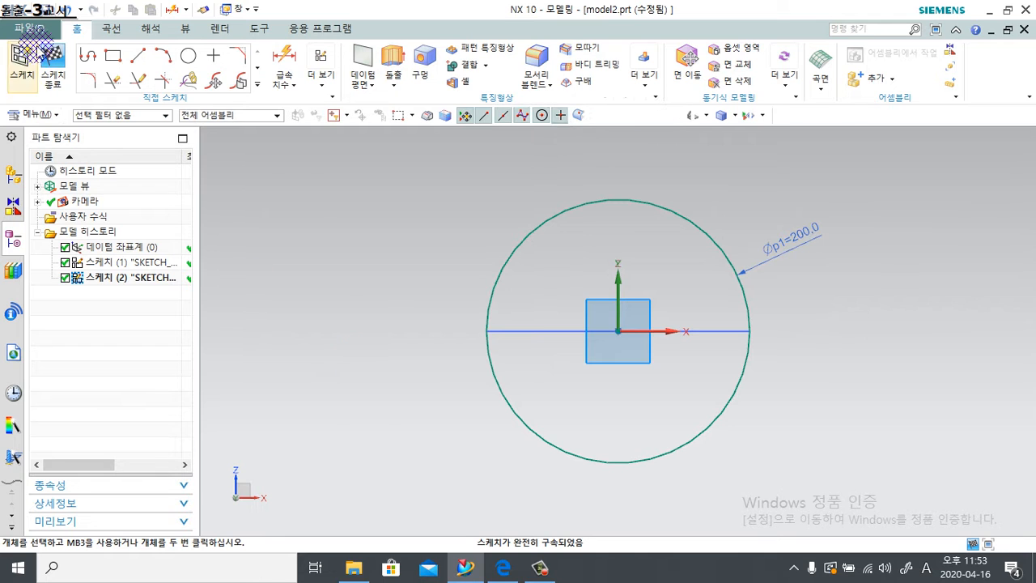
{"action": "left_click", "coordinate": [52, 60]}
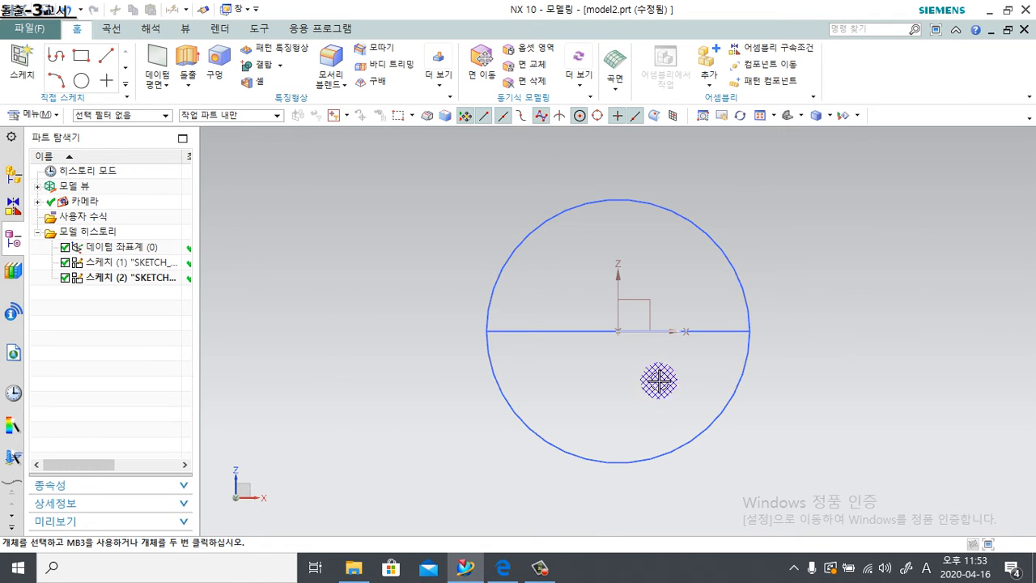
Extrude the XZ-plane circle with a symmetric limit of 205 mm and apply it, keeping the Extrude command running.
{"action": "middle_click_drag", "start_coordinate": [657, 381], "coordinate": [536, 398]}
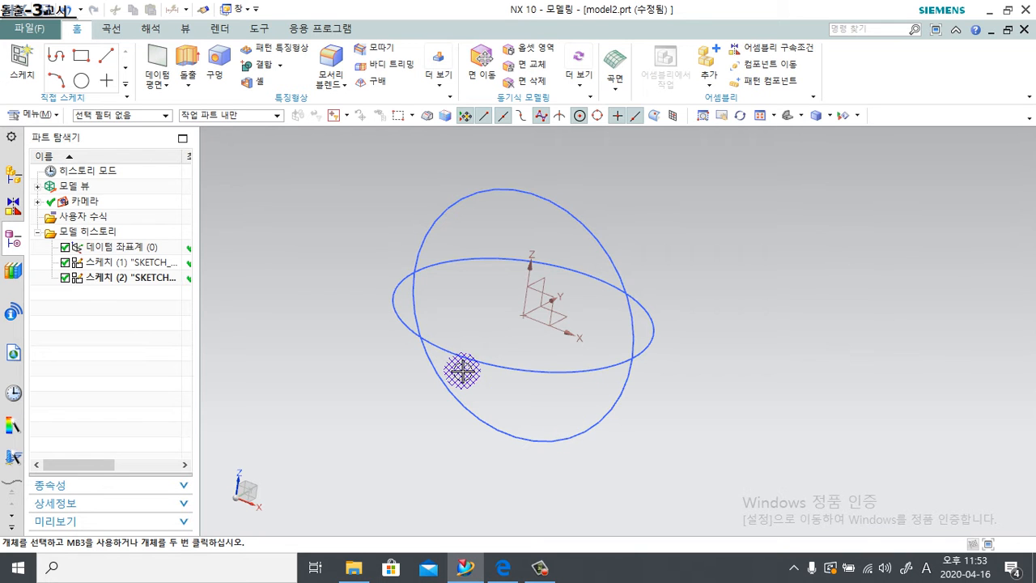
{"action": "mouse_move", "coordinate": [461, 432]}
{"action": "middle_mouse_down"}
{"action": "mouse_move", "coordinate": [450, 432]}
{"action": "mouse_move", "coordinate": [462, 453]}
{"action": "mouse_move", "coordinate": [481, 409]}
{"action": "mouse_move", "coordinate": [726, 377]}
{"action": "mouse_move", "coordinate": [731, 391]}
{"action": "mouse_move", "coordinate": [527, 234]}
{"action": "middle_mouse_up"}
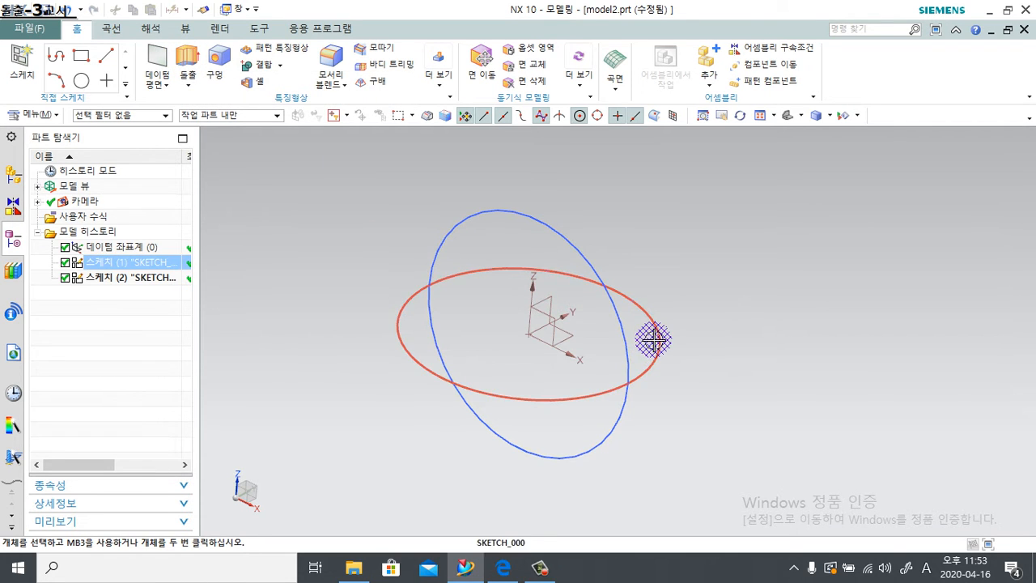
{"action": "key", "text": "x"}
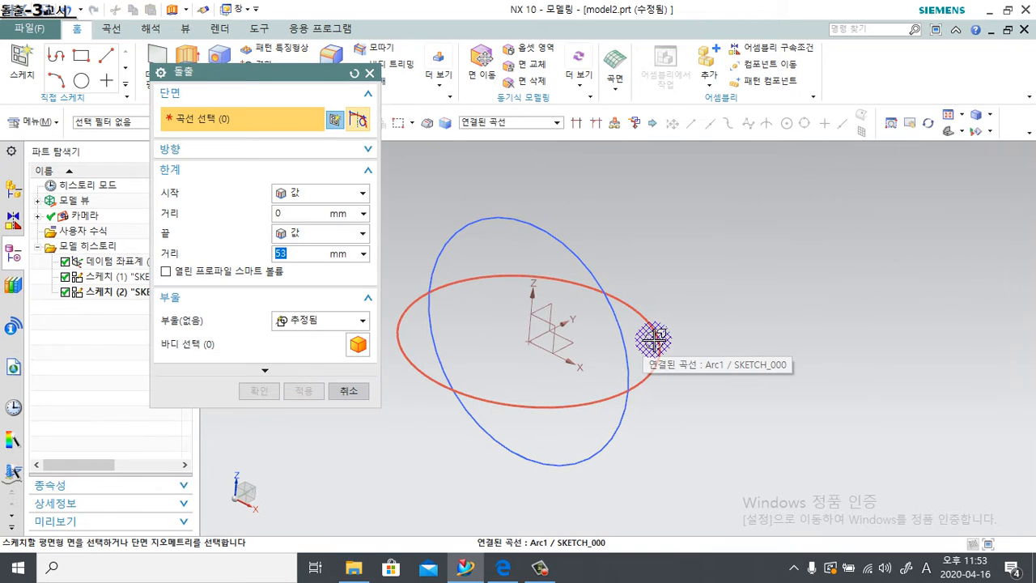
{"action": "middle_click_drag", "start_coordinate": [697, 289], "coordinate": [752, 326], "text": "shift"}
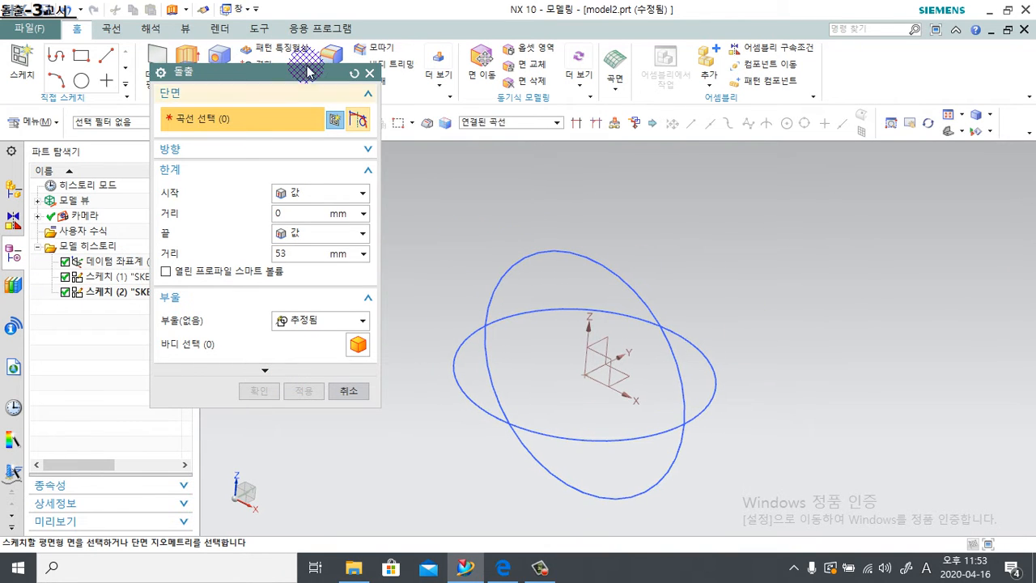
{"action": "left_click_drag", "start_coordinate": [307, 69], "coordinate": [316, 97]}
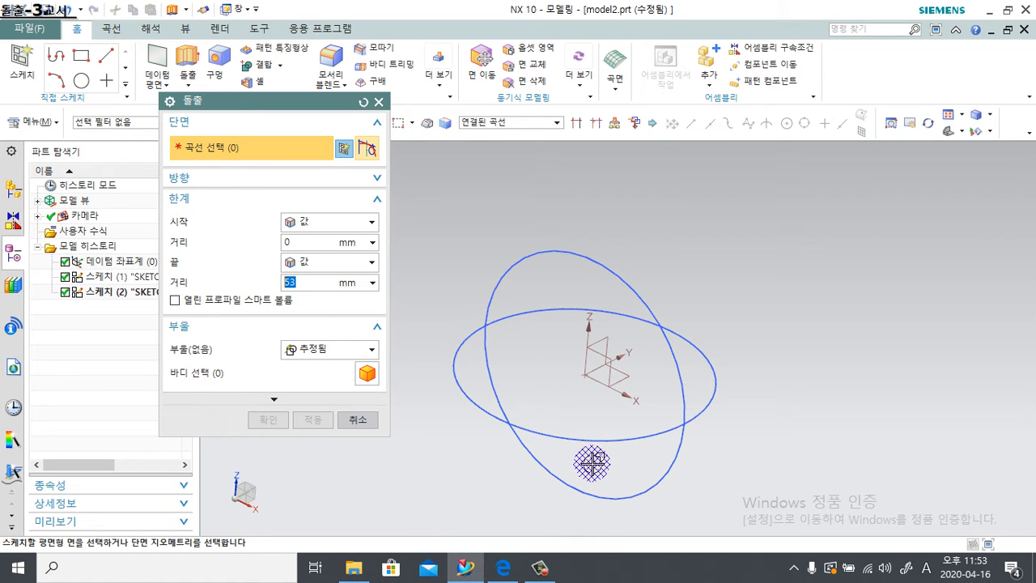
{"action": "left_click", "coordinate": [568, 253]}
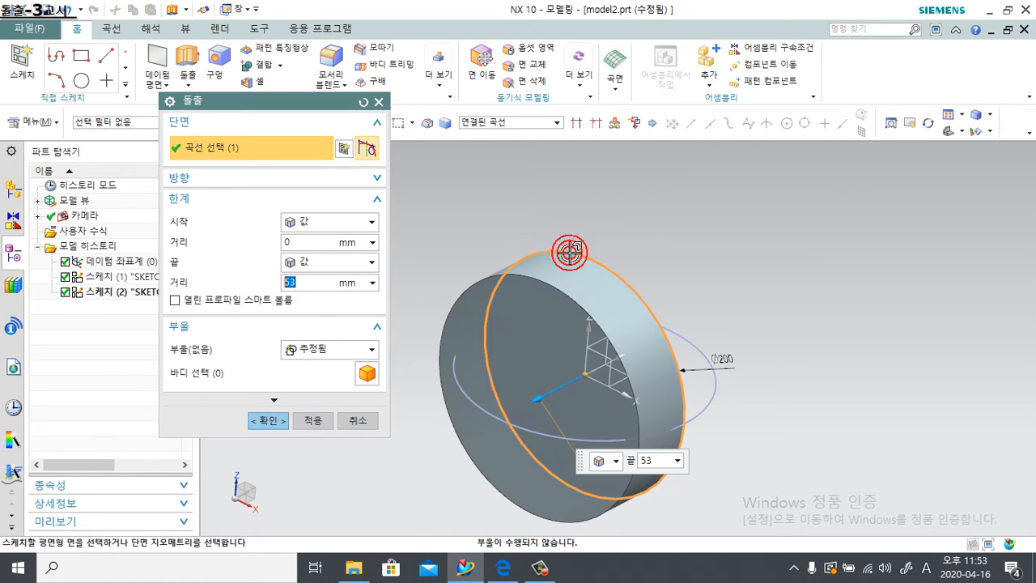
{"action": "middle_click_drag", "start_coordinate": [735, 416], "coordinate": [742, 390]}
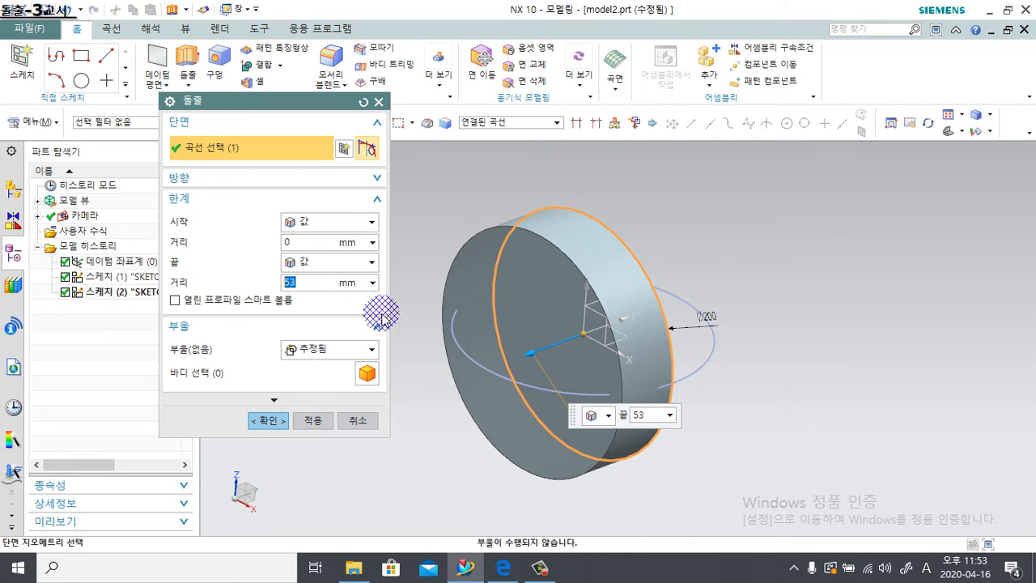
{"action": "left_click", "coordinate": [338, 262]}
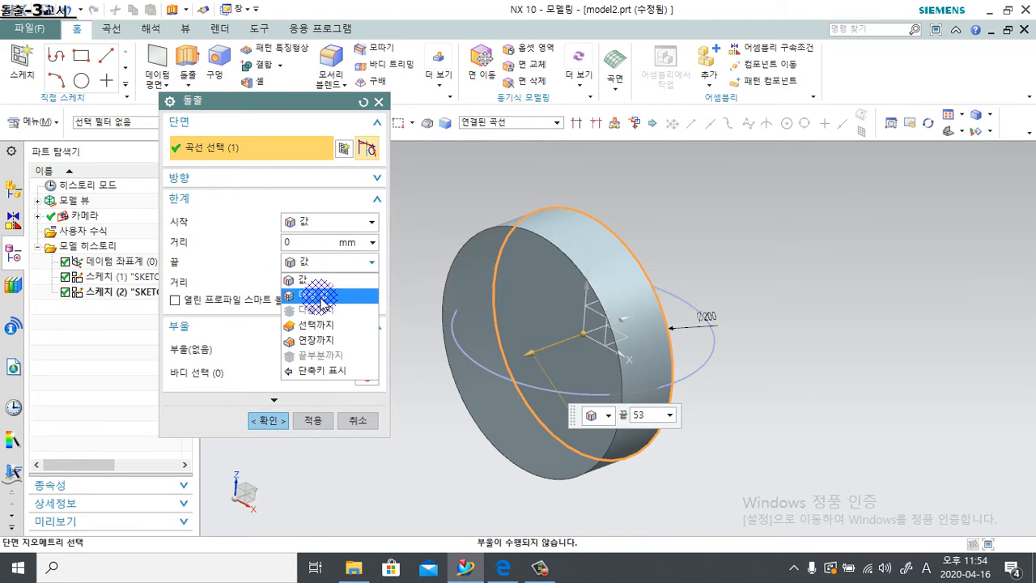
{"action": "left_click", "coordinate": [323, 295]}
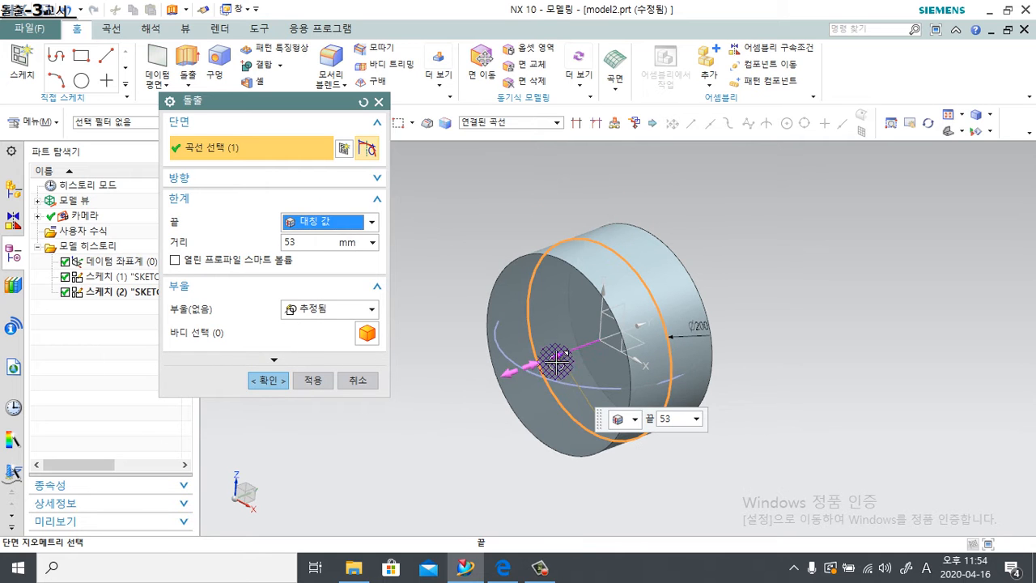
{"action": "left_click_drag", "start_coordinate": [551, 357], "coordinate": [445, 427]}
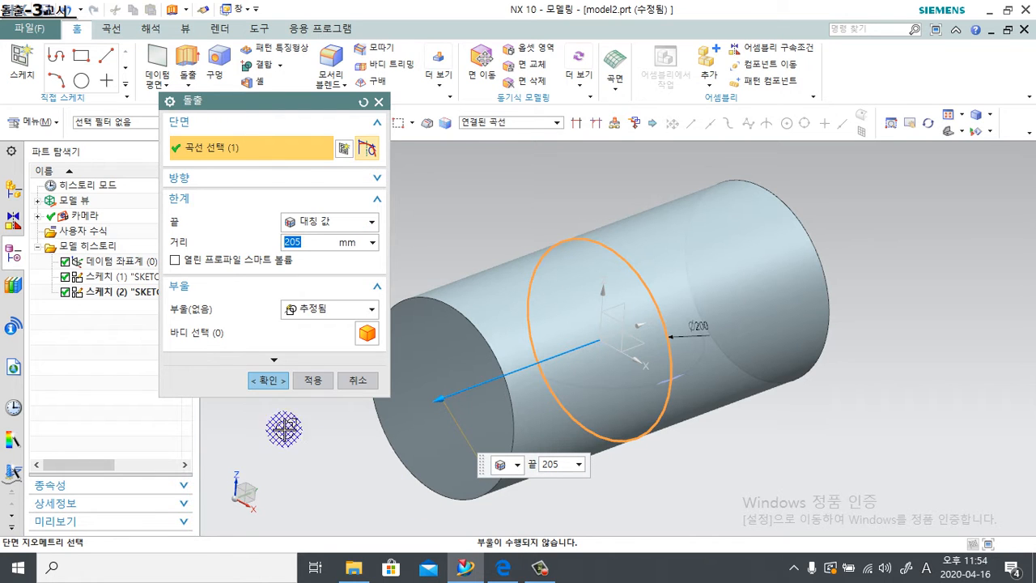
{"action": "left_click", "coordinate": [309, 381]}
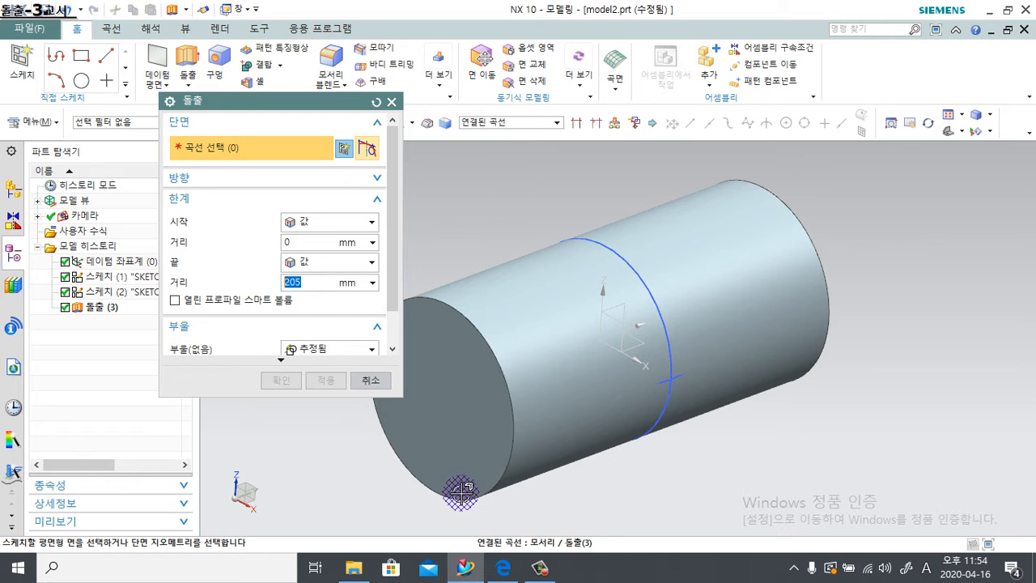
Extrude the XY-plane circle with a symmetric limit of 205 mm, using the Intersect Boolean with the existing cylinder.
{"action": "left_click", "coordinate": [681, 377]}
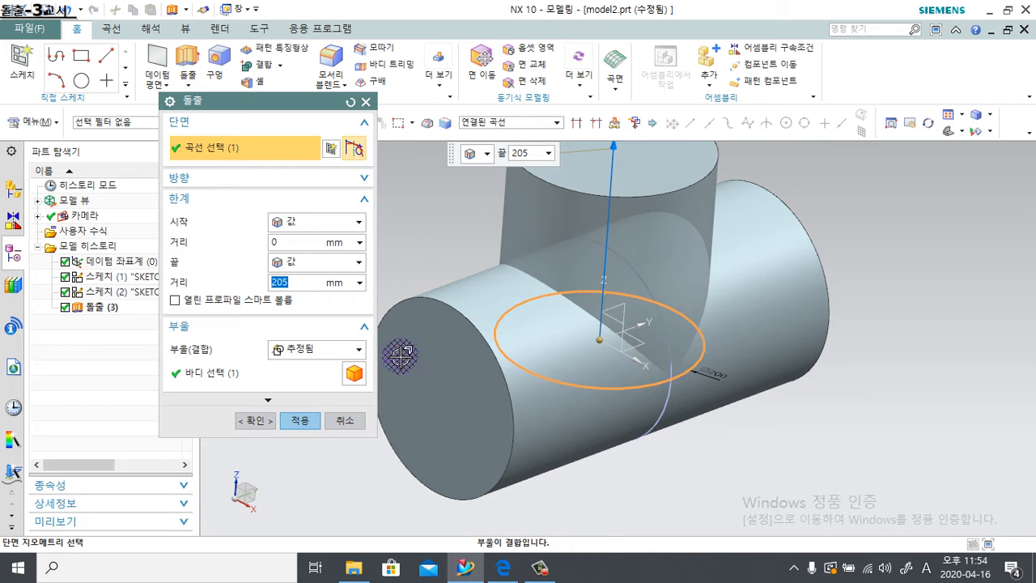
{"action": "left_click", "coordinate": [322, 262]}
{"action": "left_click", "coordinate": [336, 295]}
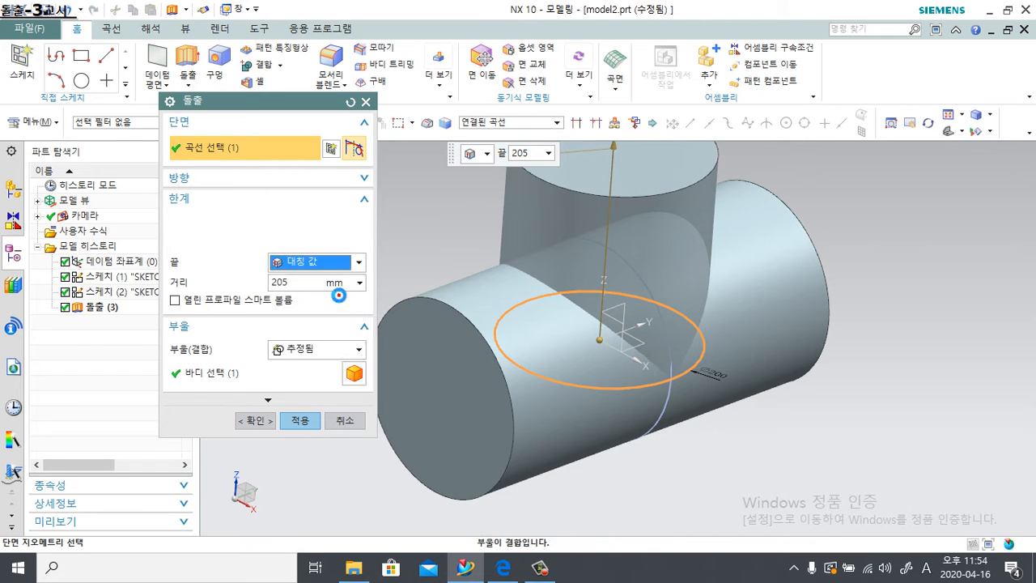
{"action": "middle_click_drag", "start_coordinate": [799, 484], "coordinate": [673, 376]}
{"action": "scroll", "coordinate": [562, 307], "scroll_direction": "up", "scroll_amount": 2}
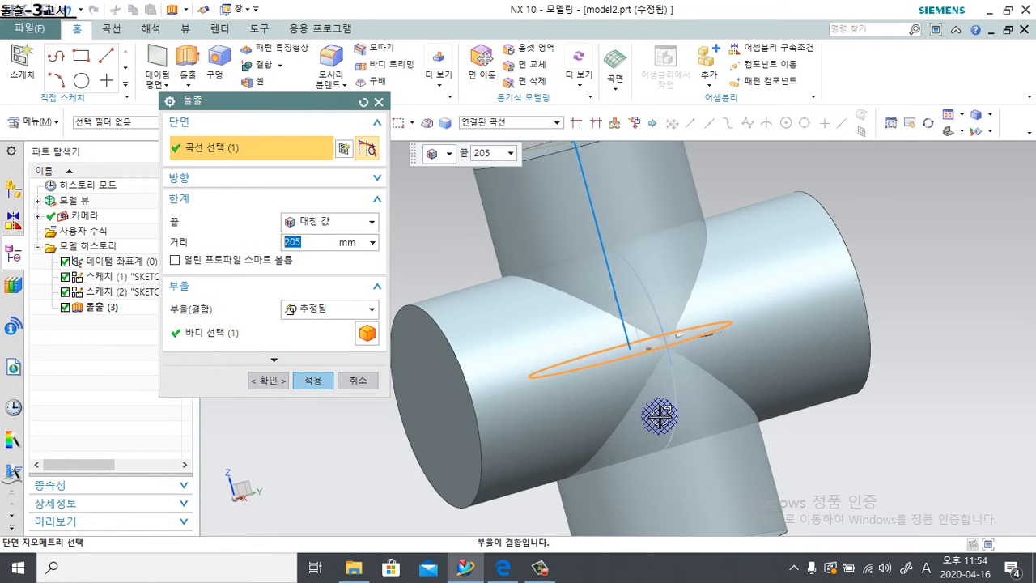
{"action": "left_click", "coordinate": [330, 308]}
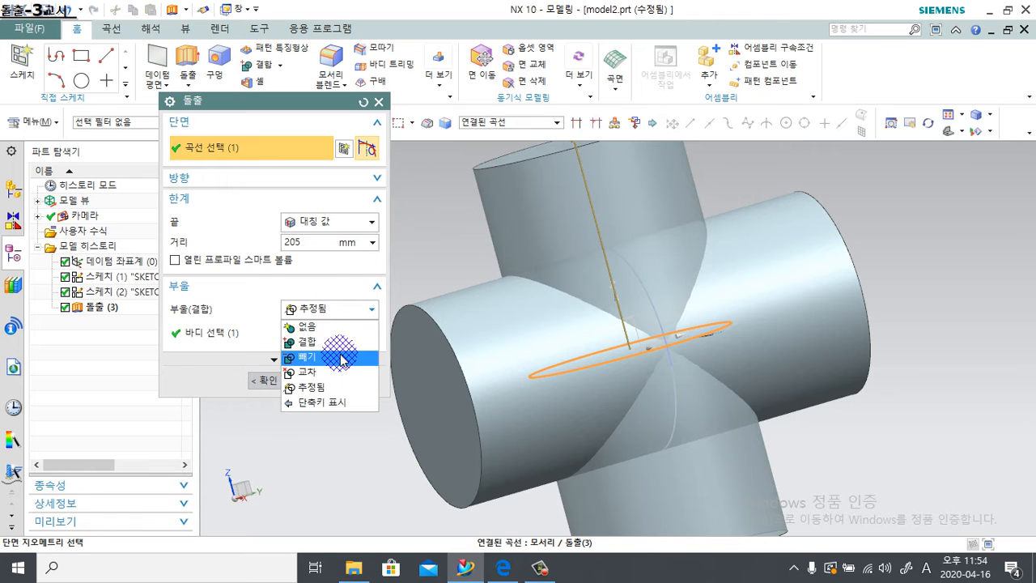
{"action": "left_click", "coordinate": [342, 371]}
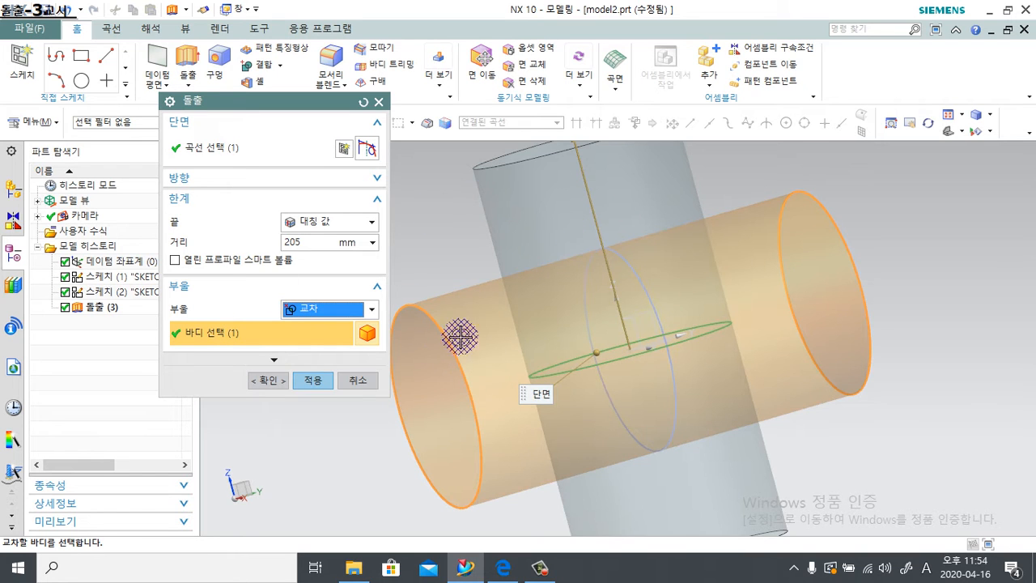
{"action": "left_click", "coordinate": [276, 384]}
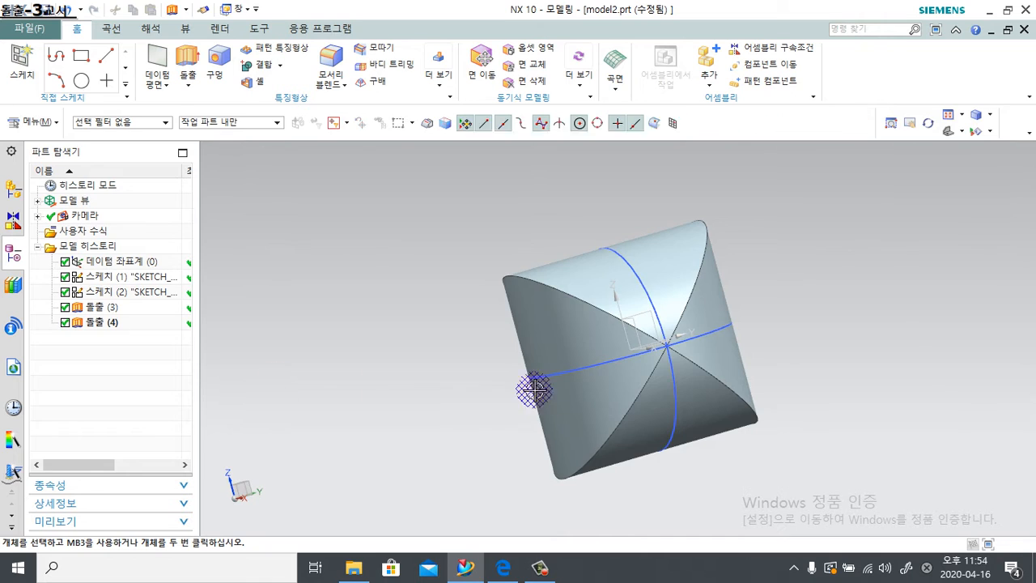
Examine the solid produced by intersecting the two cylinders from several angles.
{"action": "middle_click_drag", "start_coordinate": [537, 386], "coordinate": [436, 436]}
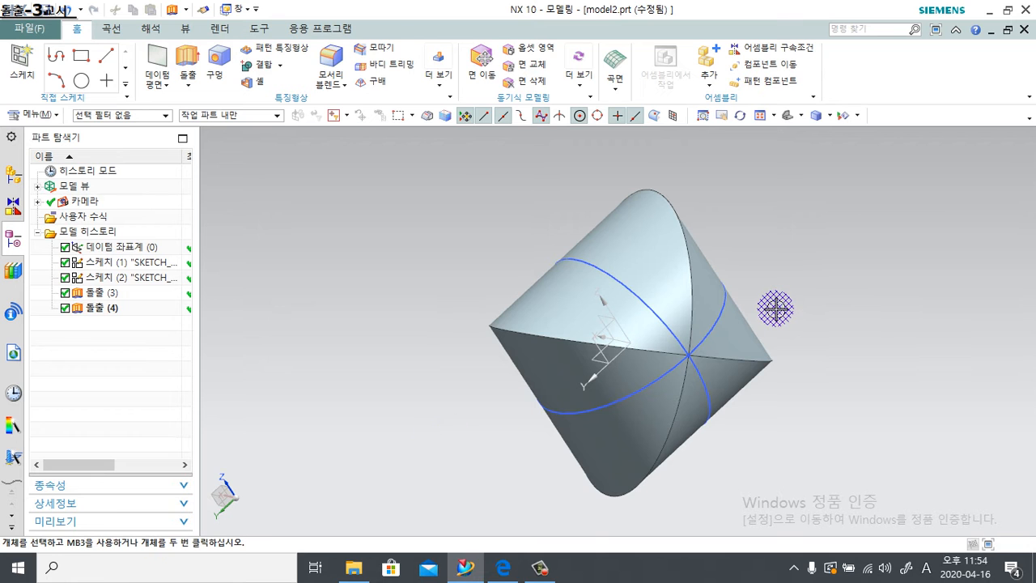
{"action": "middle_click_drag", "start_coordinate": [775, 309], "coordinate": [718, 357]}
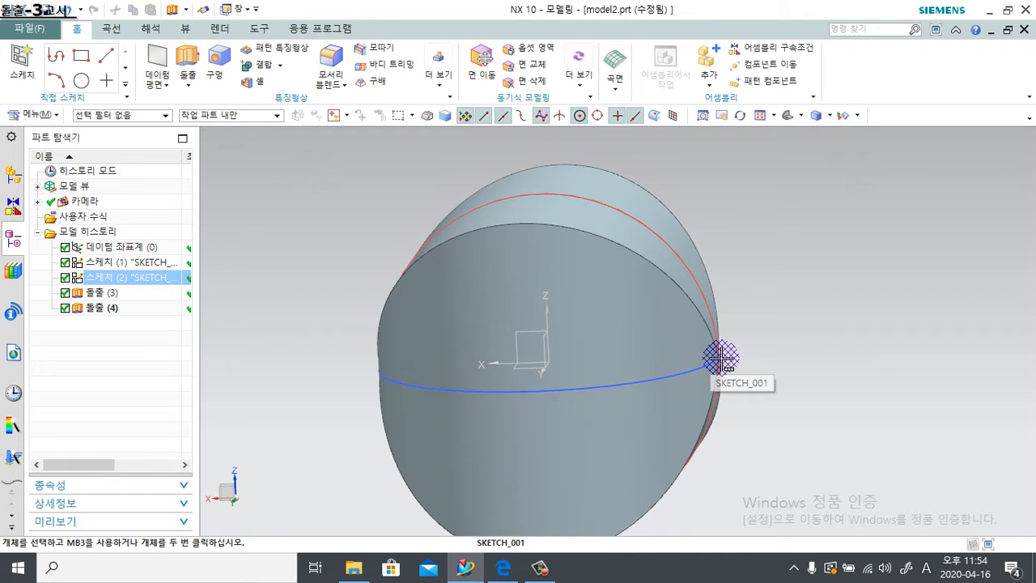
{"action": "middle_click_drag", "start_coordinate": [872, 453], "coordinate": [699, 434]}
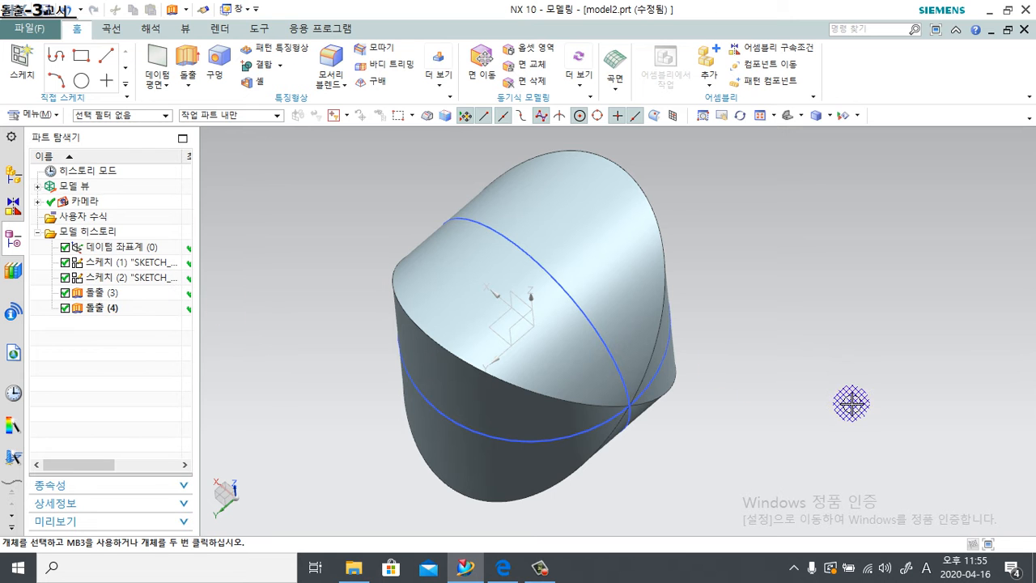
{"action": "middle_click_drag", "start_coordinate": [711, 454], "coordinate": [885, 544]}
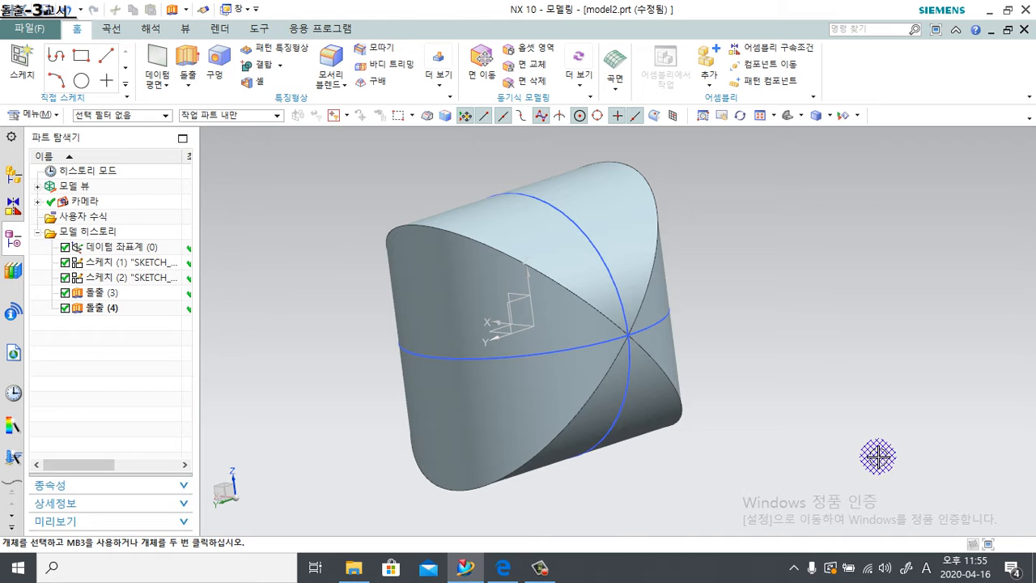
{"action": "key", "text": "F9"}
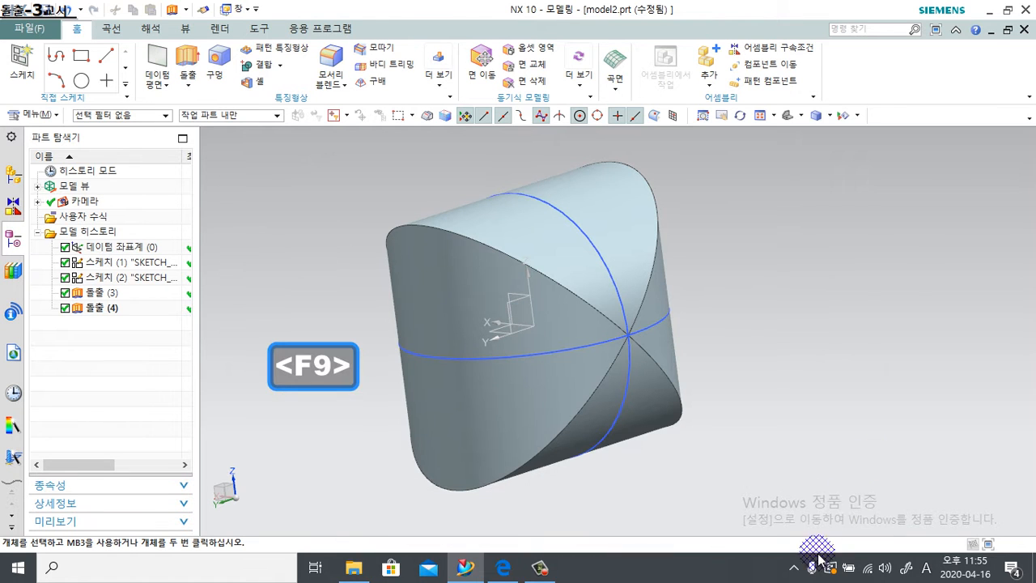
{"action": "middle_click_drag", "start_coordinate": [615, 326], "coordinate": [602, 353]}
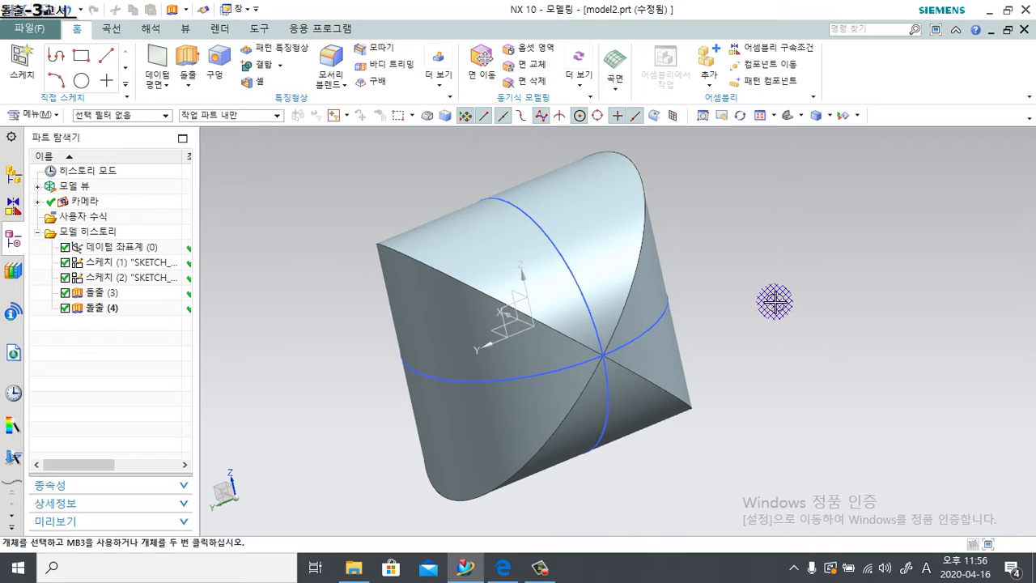
Create a new millimetre part model3.prt from the Model template in the C:\MODELING folder.
{"action": "left_click", "coordinate": [32, 29]}
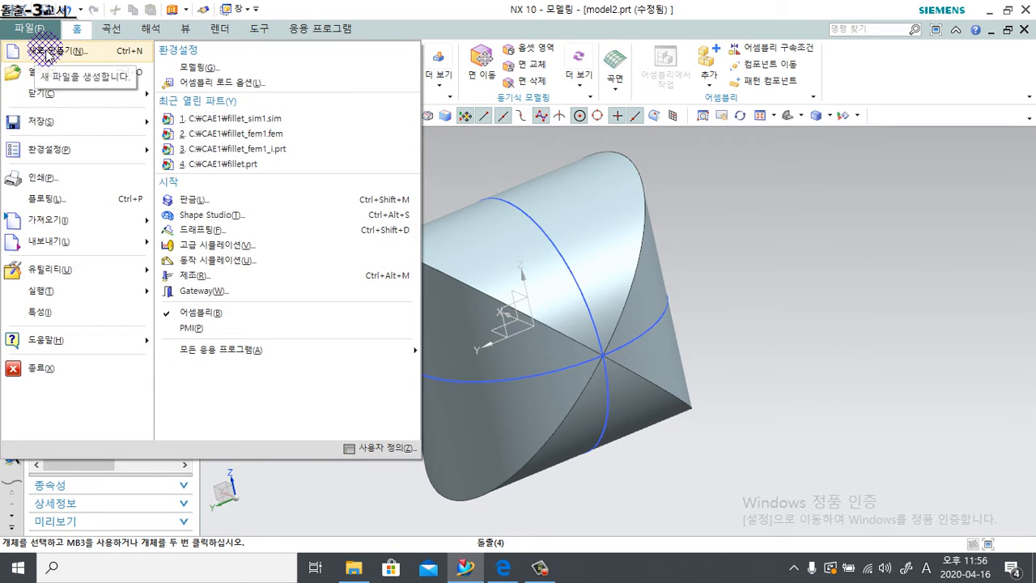
{"action": "left_click", "coordinate": [44, 51]}
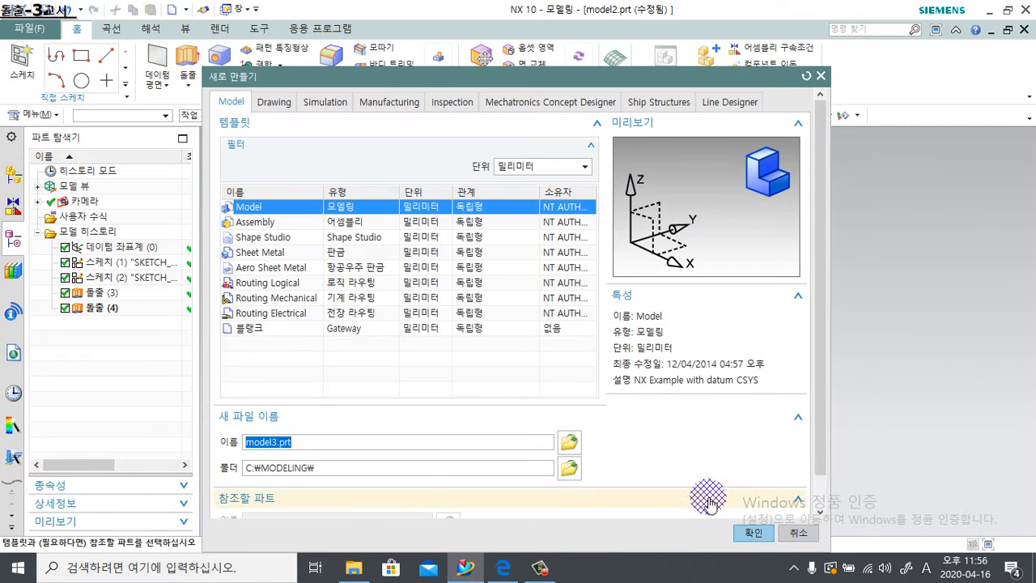
{"action": "left_click", "coordinate": [754, 536]}
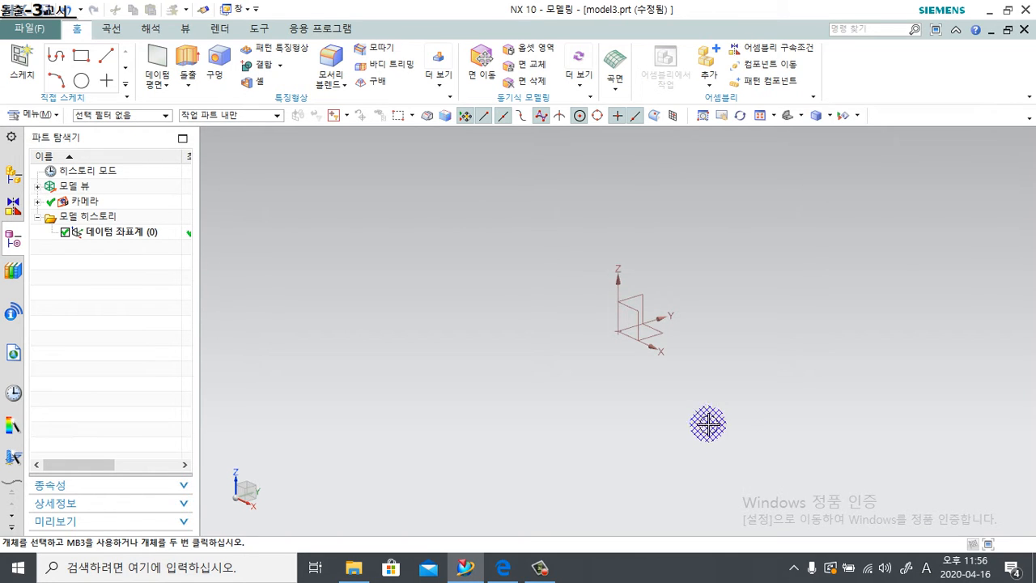
Start a sketch on the default XY plane and draw a rectangle about 95 mm high with its lower-left corner at the origin.
{"action": "middle_click_drag", "start_coordinate": [717, 385], "coordinate": [622, 389], "text": "shift"}
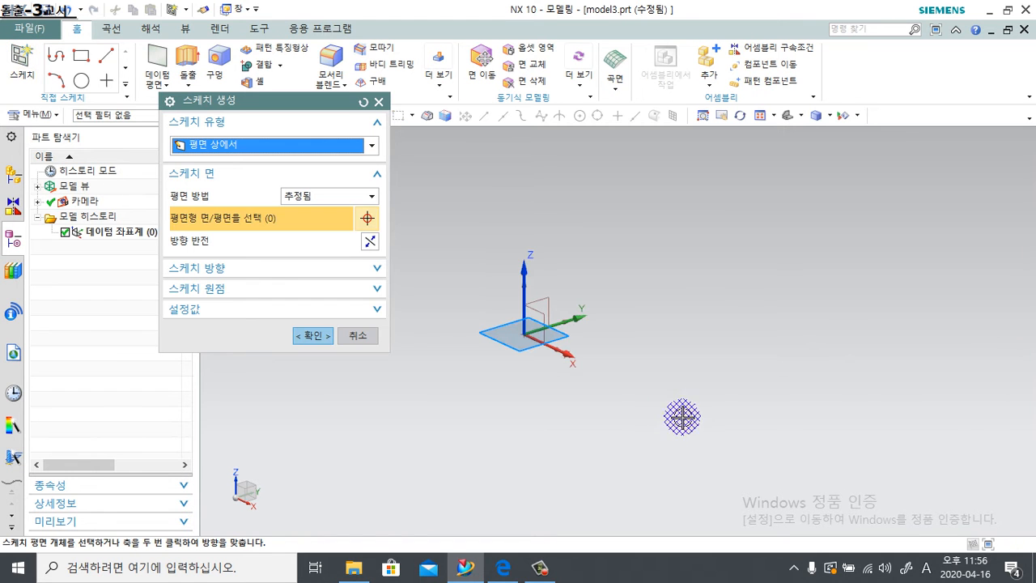
{"action": "left_click", "coordinate": [310, 335]}
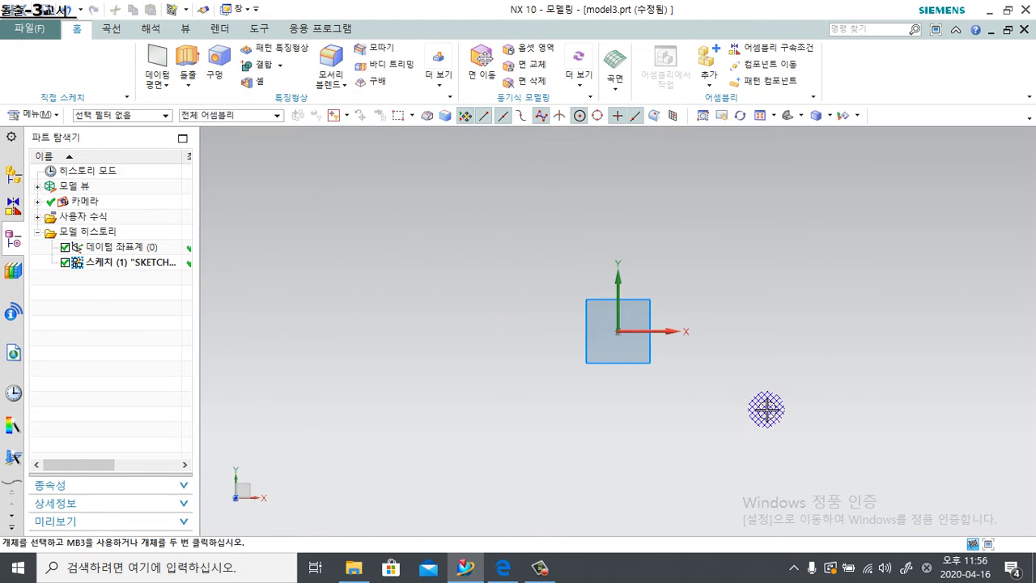
{"action": "middle_click_drag", "start_coordinate": [635, 366], "coordinate": [550, 419], "text": "shift"}
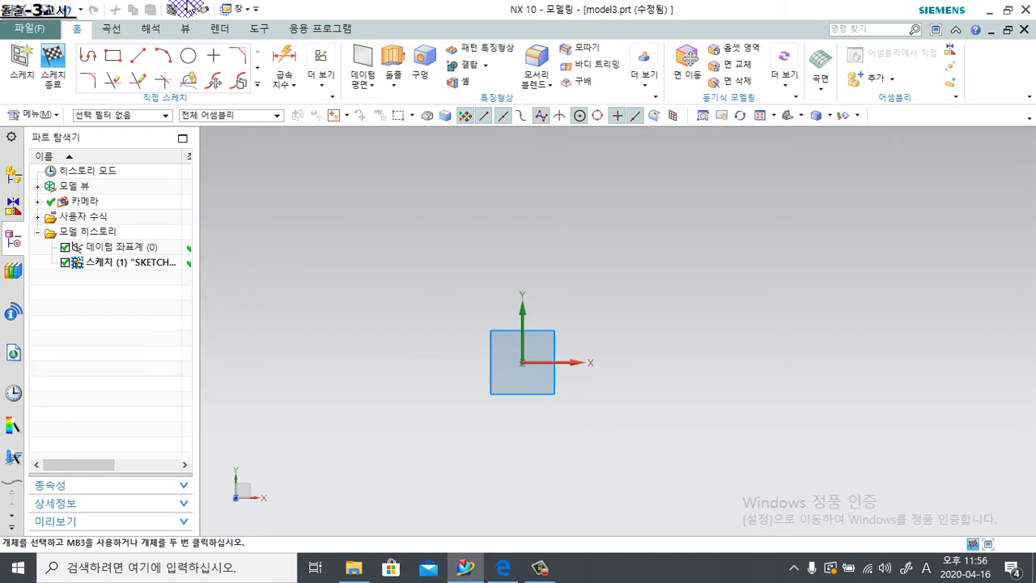
{"action": "left_click", "coordinate": [113, 55]}
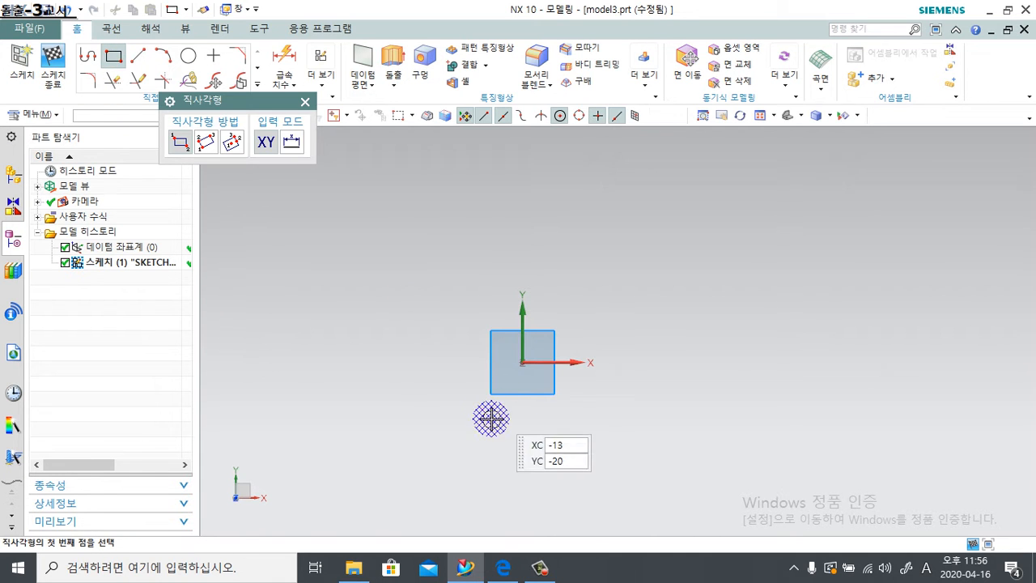
{"action": "left_click", "coordinate": [522, 361]}
{"action": "left_click", "coordinate": [865, 139]}
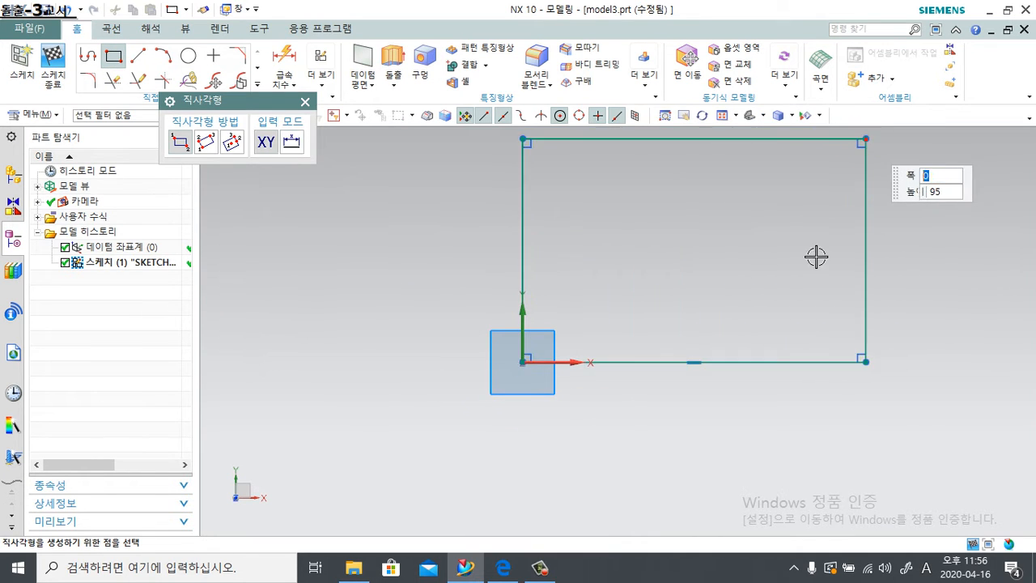
{"action": "middle_click_drag", "start_coordinate": [721, 312], "coordinate": [581, 393], "text": "shift"}
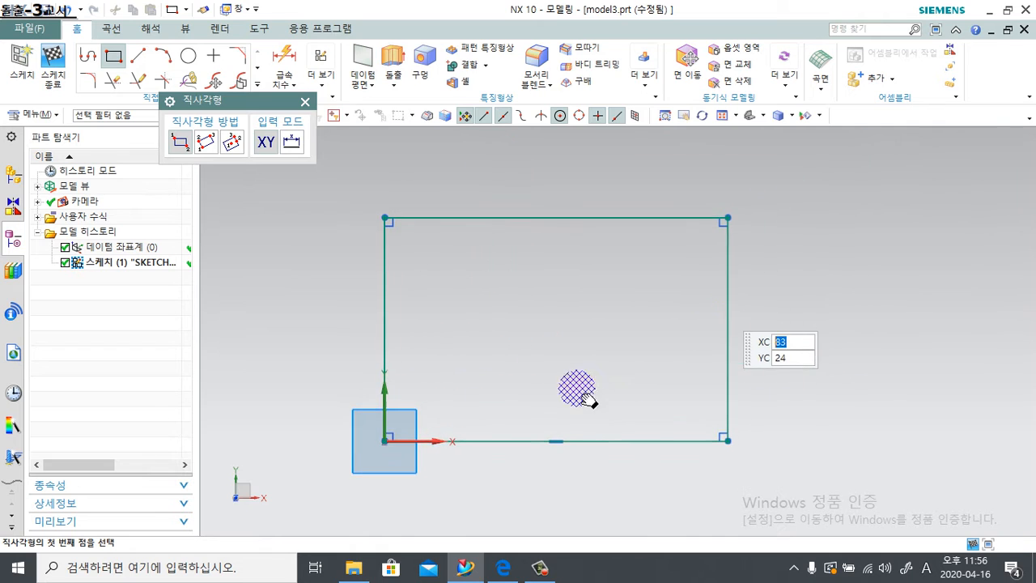
{"action": "left_click", "coordinate": [304, 102]}
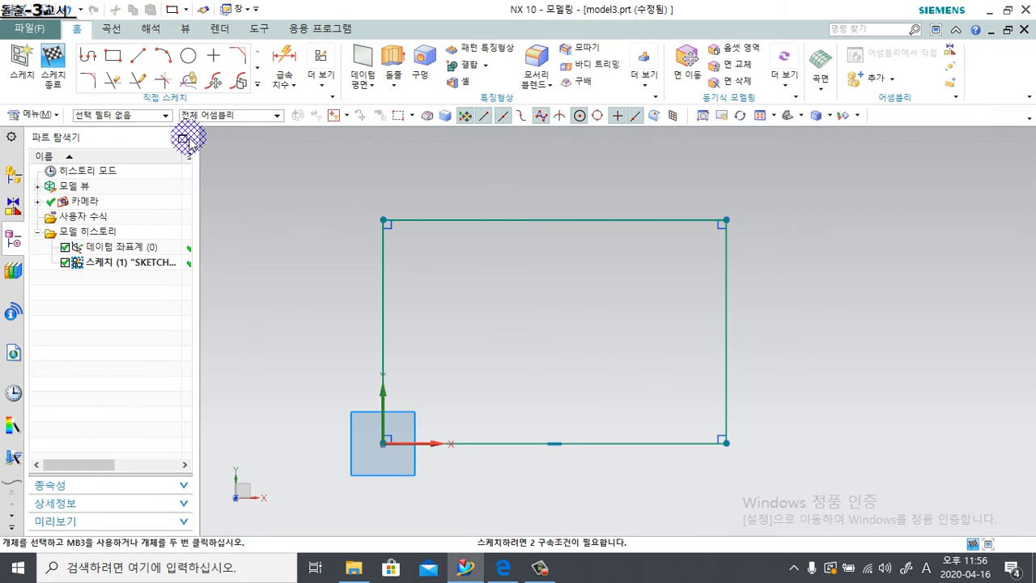
Draw a small upright rectangle inside the large one, near its upper-left corner.
{"action": "left_click", "coordinate": [113, 55]}
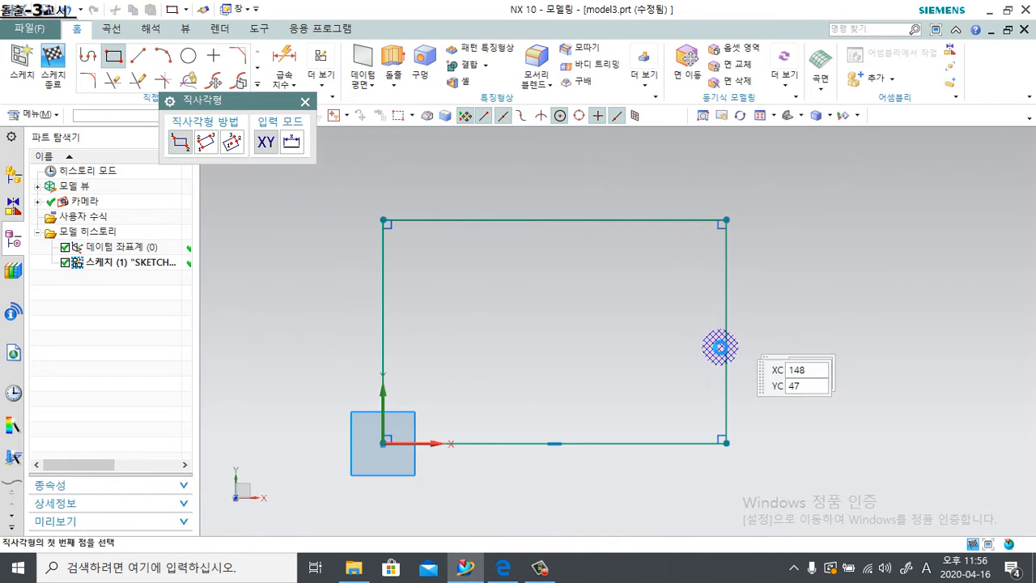
{"action": "left_click", "coordinate": [425, 251]}
{"action": "left_click", "coordinate": [495, 342]}
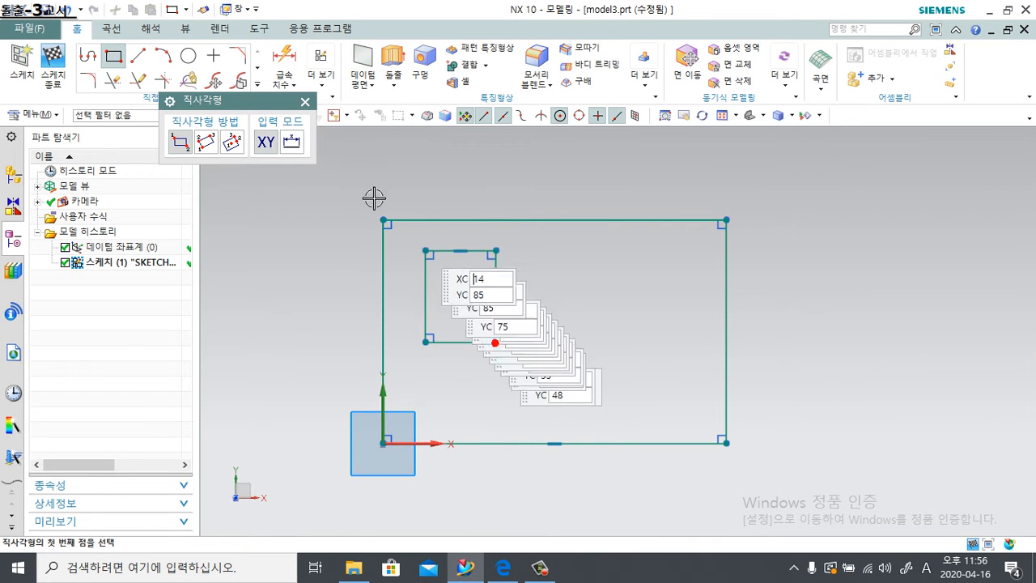
Draw a circle about 41 mm in diameter inside the large rectangle, beside the small upright one.
{"action": "left_click", "coordinate": [187, 55]}
{"action": "left_click", "coordinate": [571, 289]}
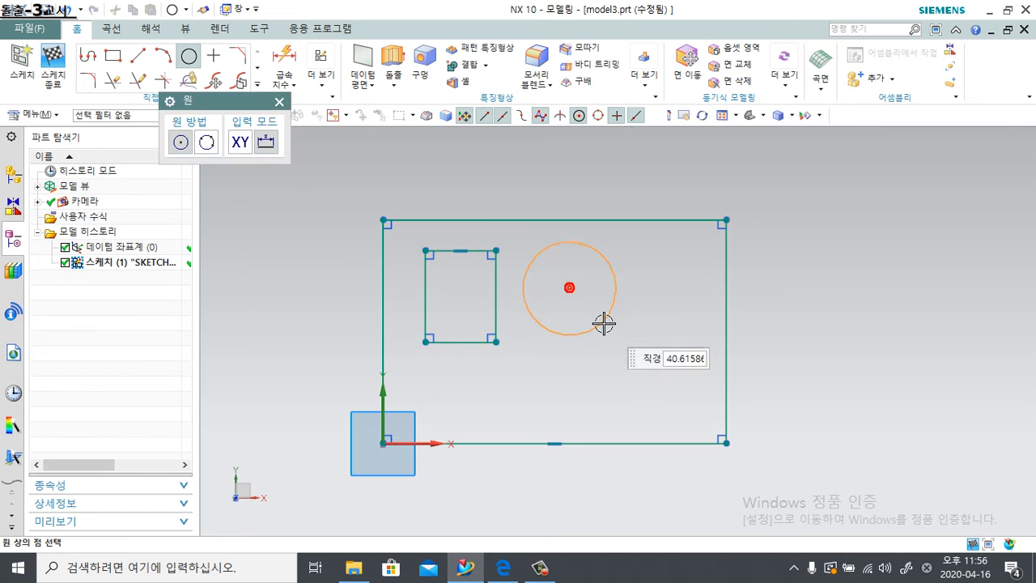
{"action": "left_click", "coordinate": [604, 323]}
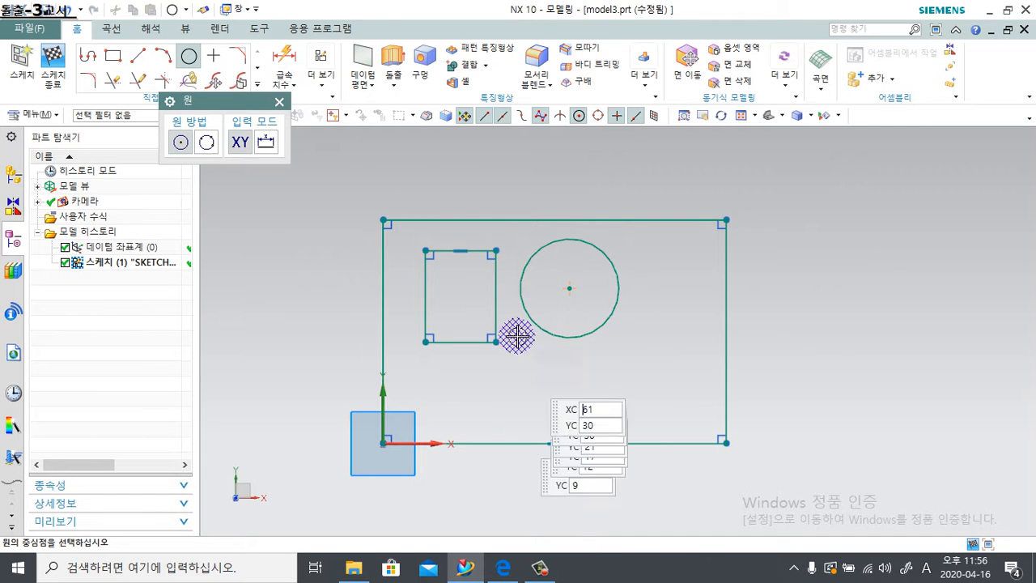
{"action": "key", "text": "Escape"}
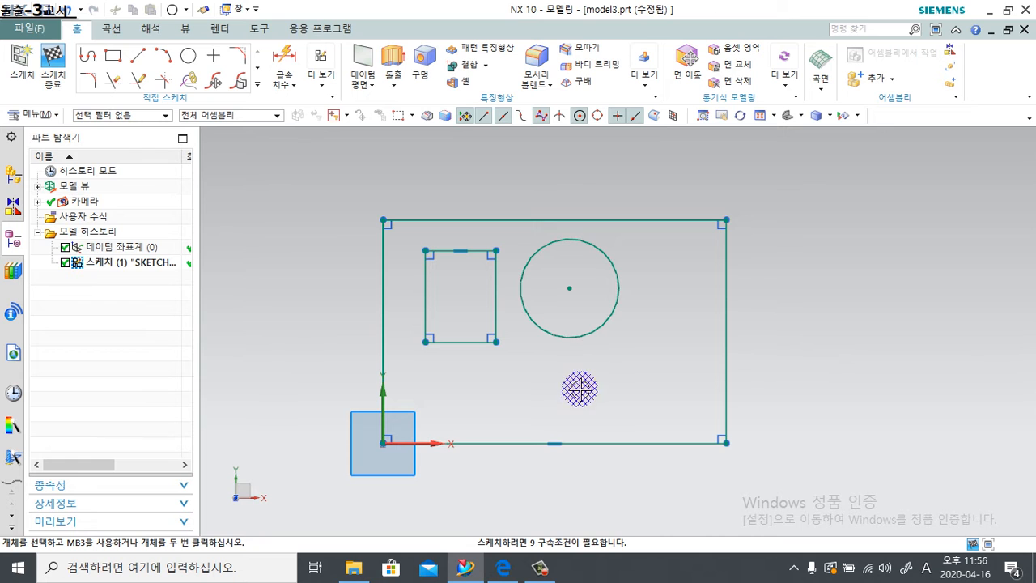
Draw a closed five-sided line profile that crosses the large rectangle's edges and encloses the circle, and finish the sketch.
{"action": "left_click", "coordinate": [134, 55]}
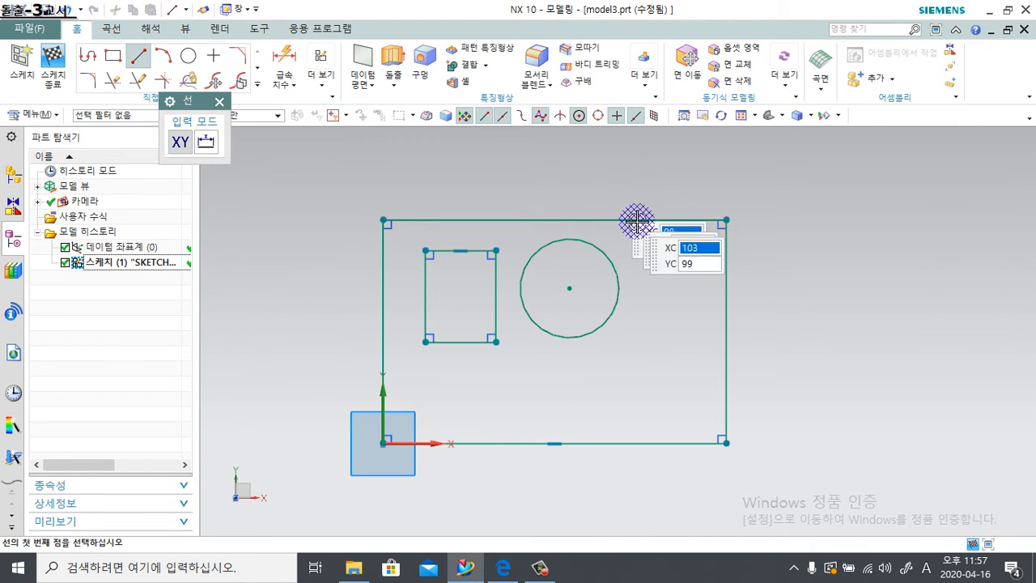
{"action": "left_click", "coordinate": [88, 55]}
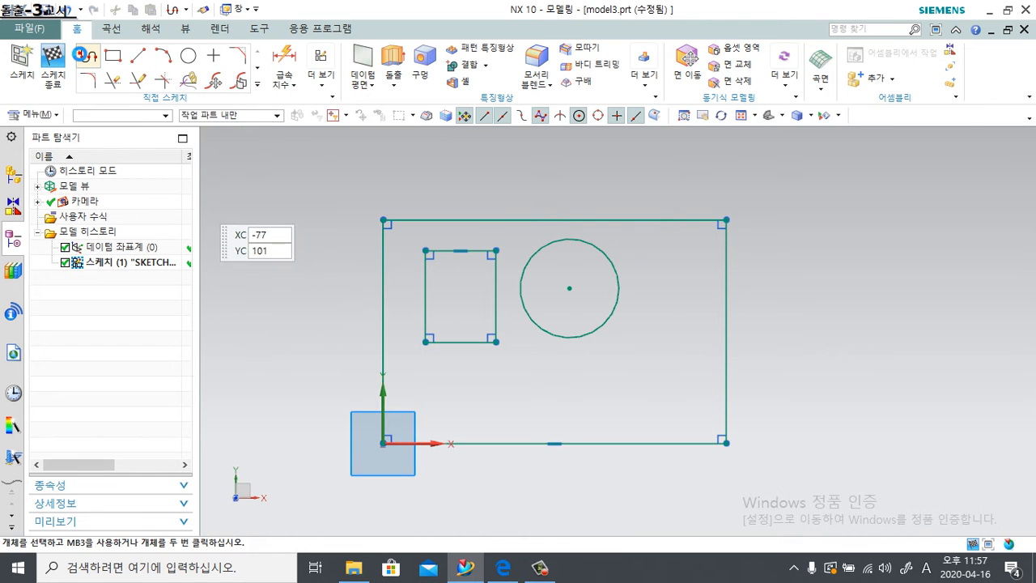
{"action": "left_click", "coordinate": [579, 170]}
{"action": "left_click", "coordinate": [753, 349]}
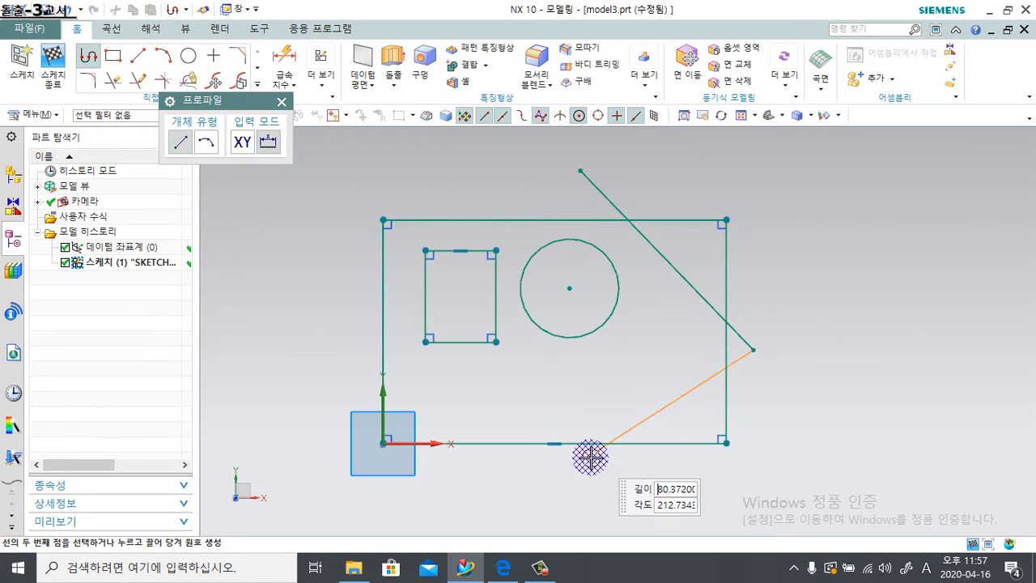
{"action": "left_click", "coordinate": [576, 468]}
{"action": "left_click", "coordinate": [330, 318]}
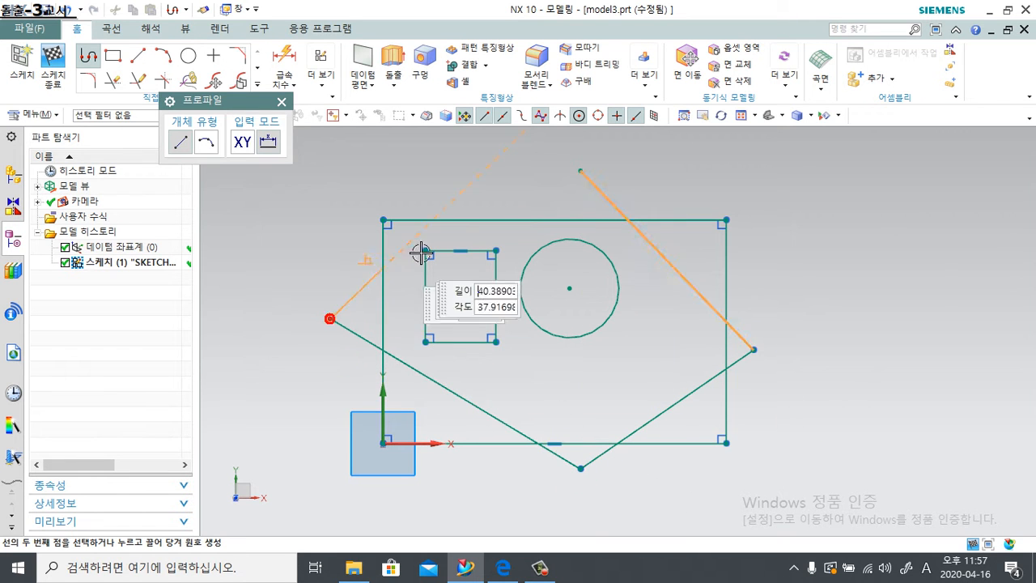
{"action": "left_click", "coordinate": [502, 172]}
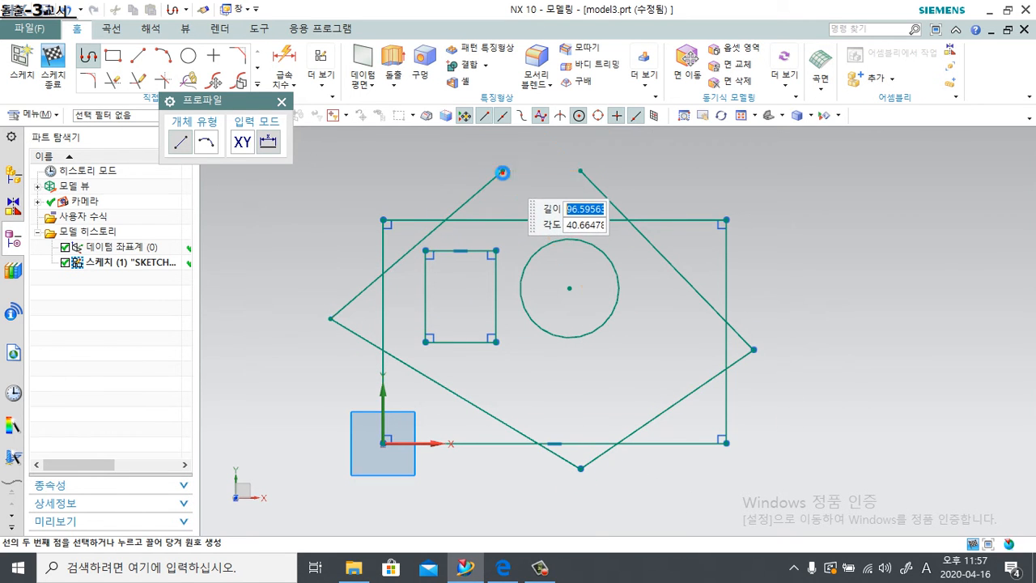
{"action": "left_click", "coordinate": [581, 172]}
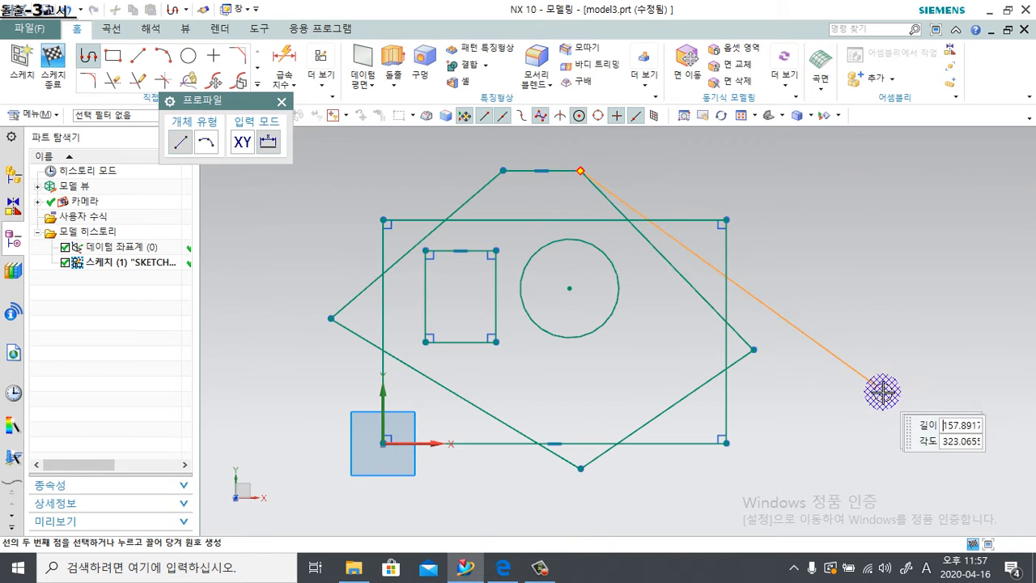
{"action": "key", "text": "Escape"}
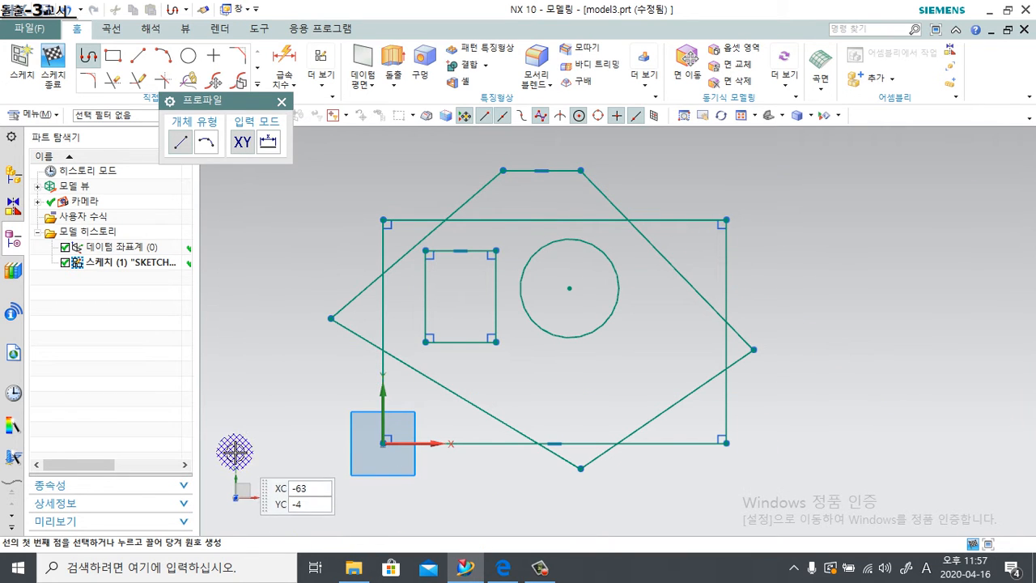
{"action": "key", "text": "Escape"}
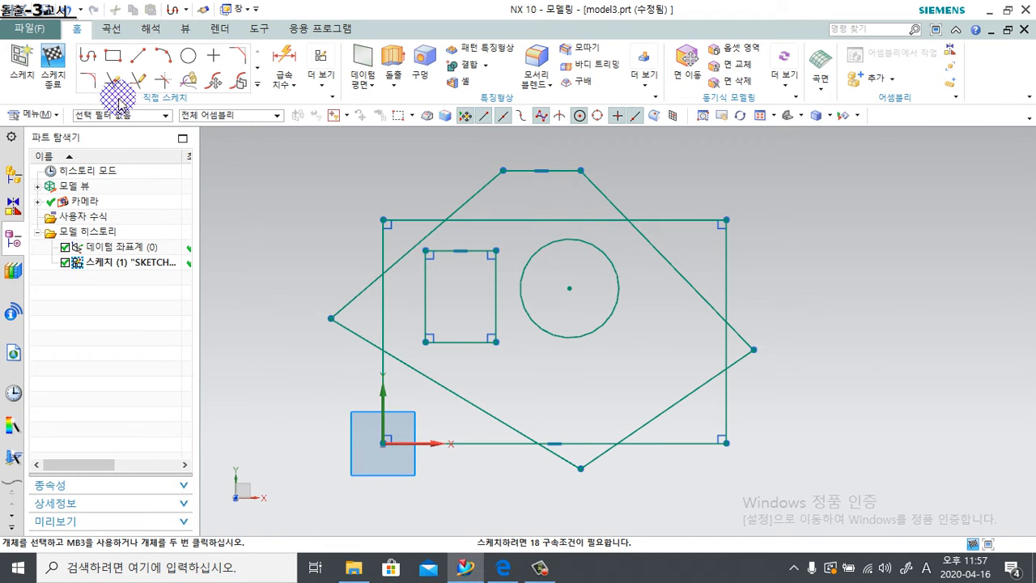
{"action": "left_click", "coordinate": [61, 65]}
Try to extrude all curves of the sketch together from 0 to 25 mm, with the Extrude settings reset and the curve rule on Infer Curves.
{"action": "mouse_move", "coordinate": [590, 336]}
{"action": "middle_mouse_down"}
{"action": "mouse_move", "coordinate": [529, 423]}
{"action": "mouse_move", "coordinate": [496, 354]}
{"action": "mouse_move", "coordinate": [485, 416]}
{"action": "mouse_move", "coordinate": [540, 356]}
{"action": "middle_mouse_up"}
{"action": "scroll", "coordinate": [567, 336], "scroll_direction": "up", "scroll_amount": 3}
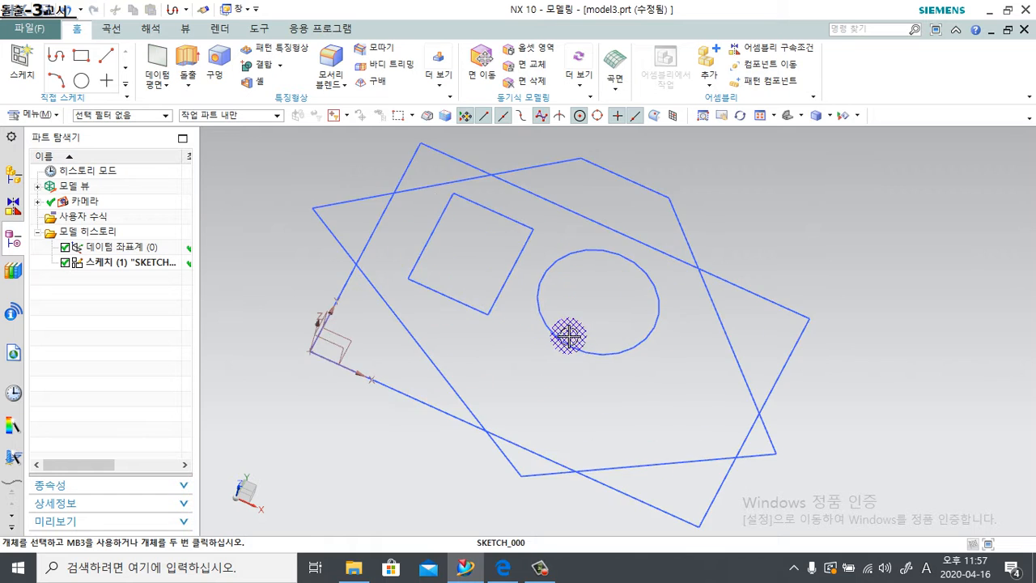
{"action": "middle_click_drag", "start_coordinate": [552, 319], "coordinate": [515, 355]}
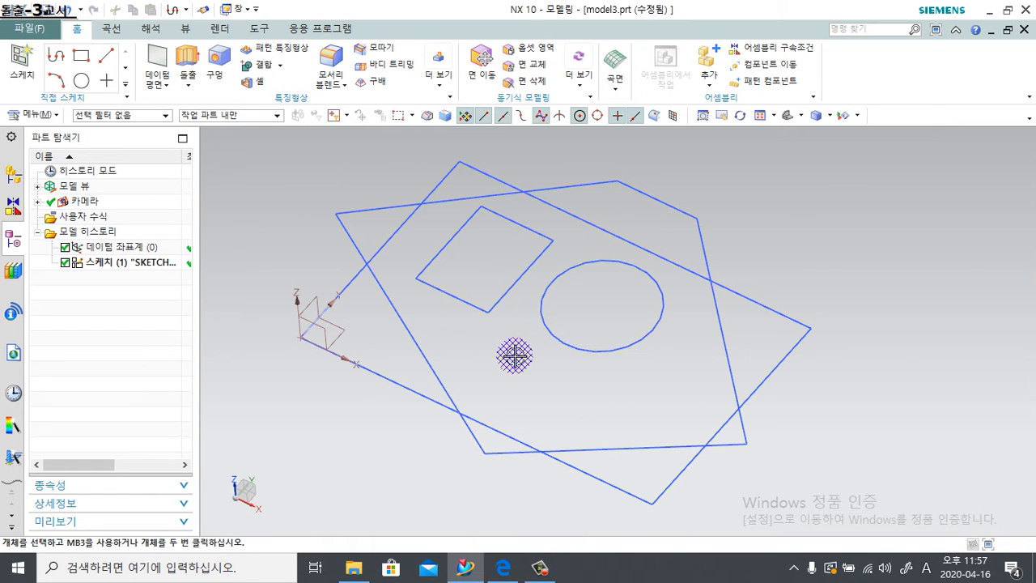
{"action": "left_click", "coordinate": [187, 65]}
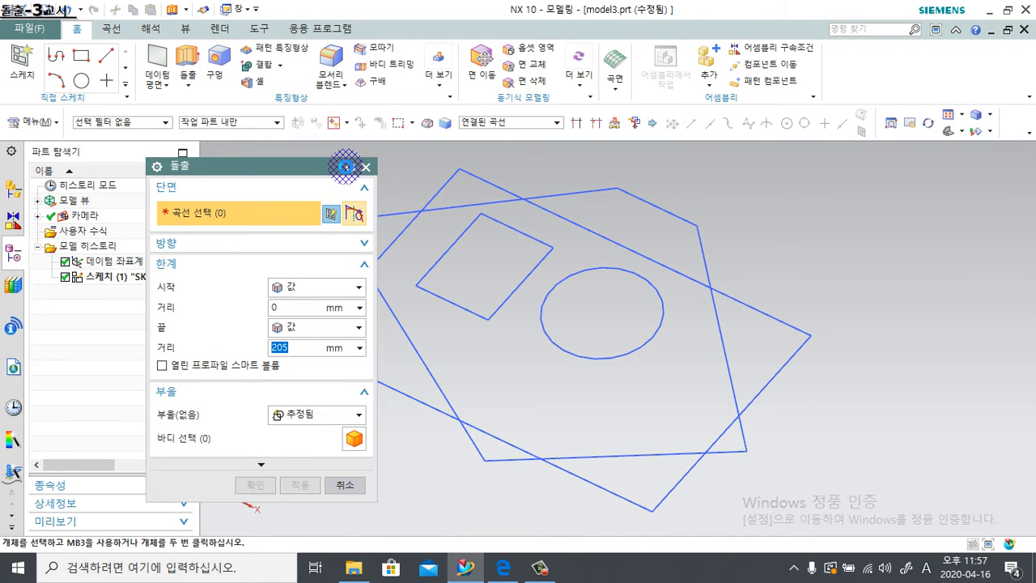
{"action": "left_click", "coordinate": [346, 167]}
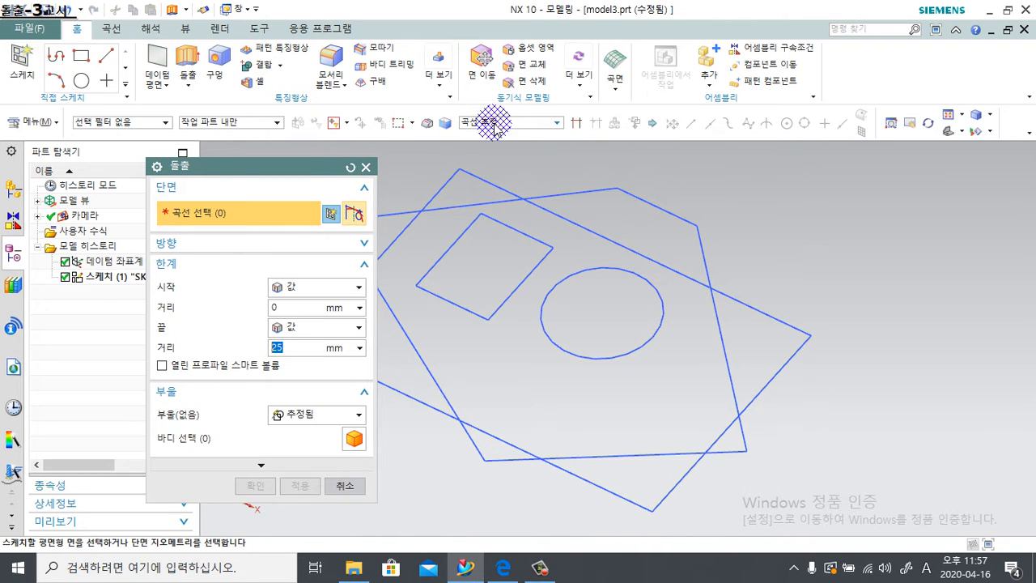
{"action": "left_click_drag", "start_coordinate": [232, 165], "coordinate": [201, 149]}
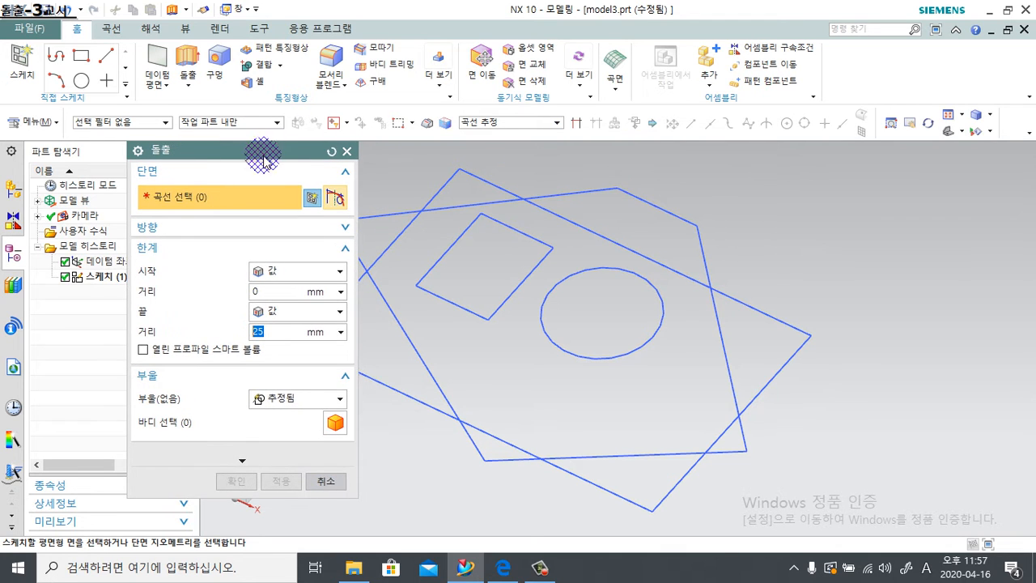
{"action": "left_click_drag", "start_coordinate": [263, 158], "coordinate": [215, 158]}
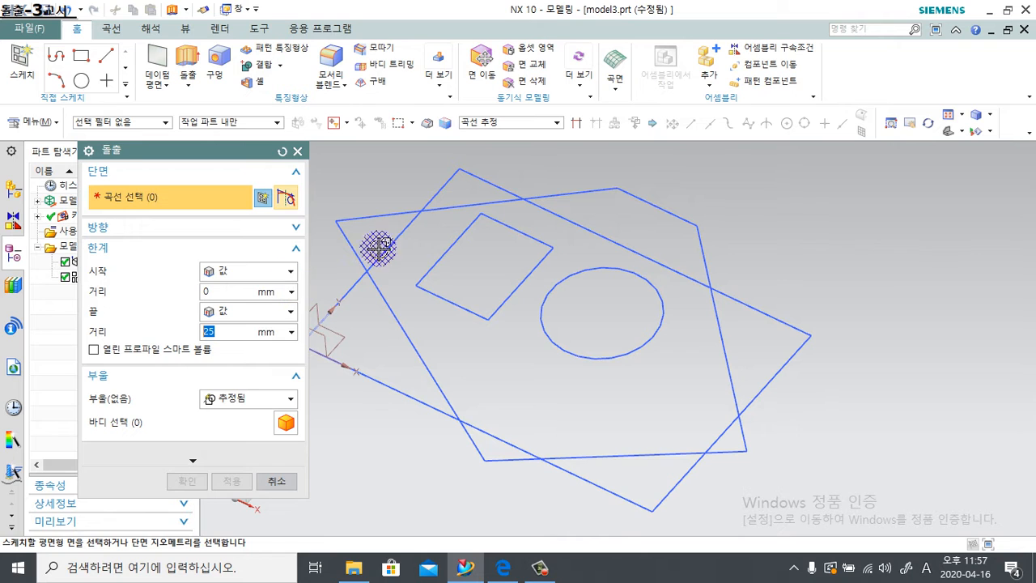
{"action": "left_click", "coordinate": [451, 212]}
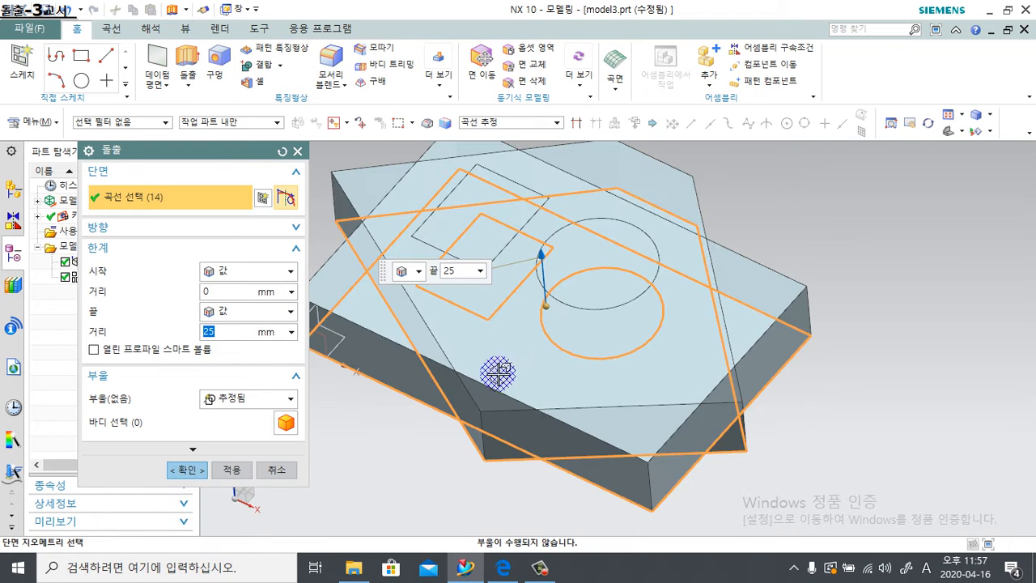
{"action": "middle_click_drag", "start_coordinate": [496, 373], "coordinate": [512, 353]}
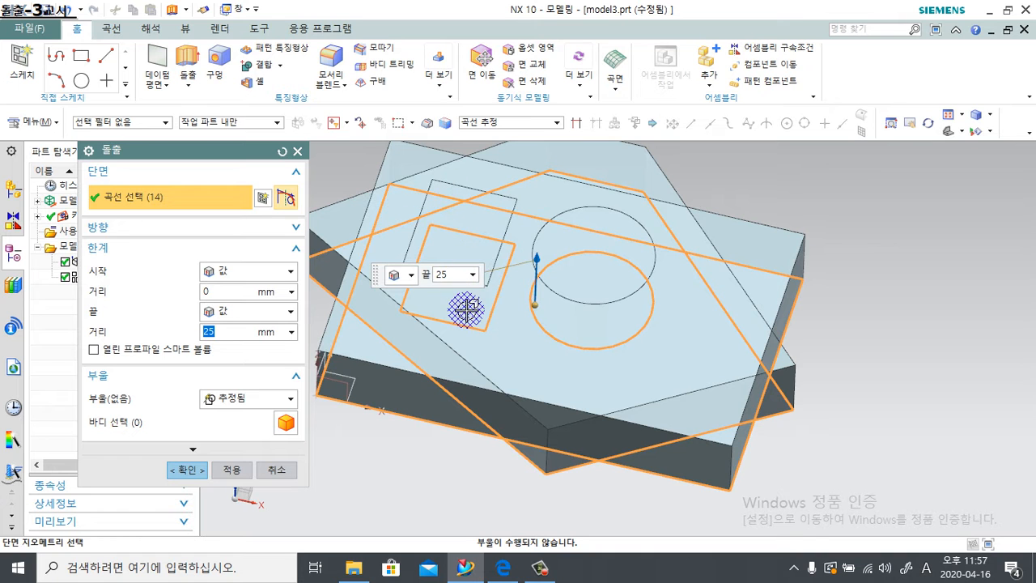
{"action": "left_click", "coordinate": [185, 467]}
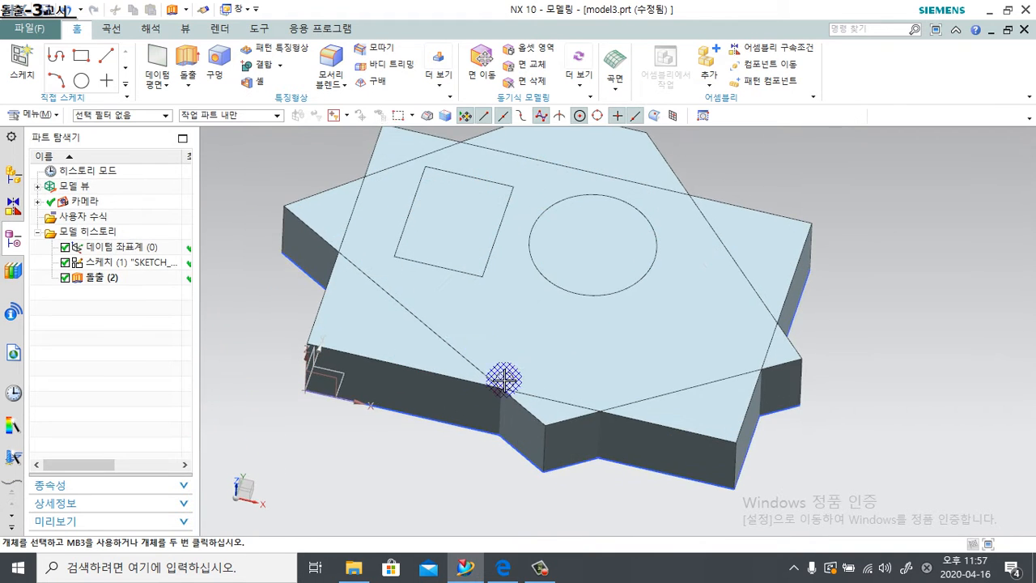
Examine the solid extruded from the overlapping profiles and undo the extrusion.
{"action": "scroll", "coordinate": [503, 380], "scroll_direction": "down", "scroll_amount": 2}
{"action": "mouse_move", "coordinate": [503, 382]}
{"action": "middle_mouse_down"}
{"action": "mouse_move", "coordinate": [480, 315]}
{"action": "mouse_move", "coordinate": [508, 385]}
{"action": "middle_mouse_up"}
{"action": "scroll", "coordinate": [499, 356], "scroll_direction": "up", "scroll_amount": 2}
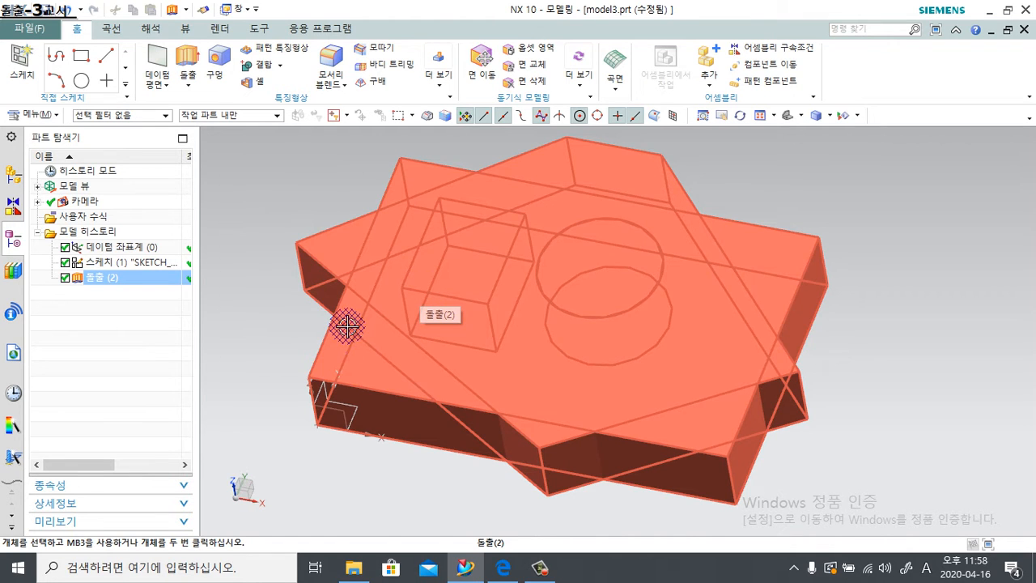
{"action": "key", "text": "ctrl+z"}
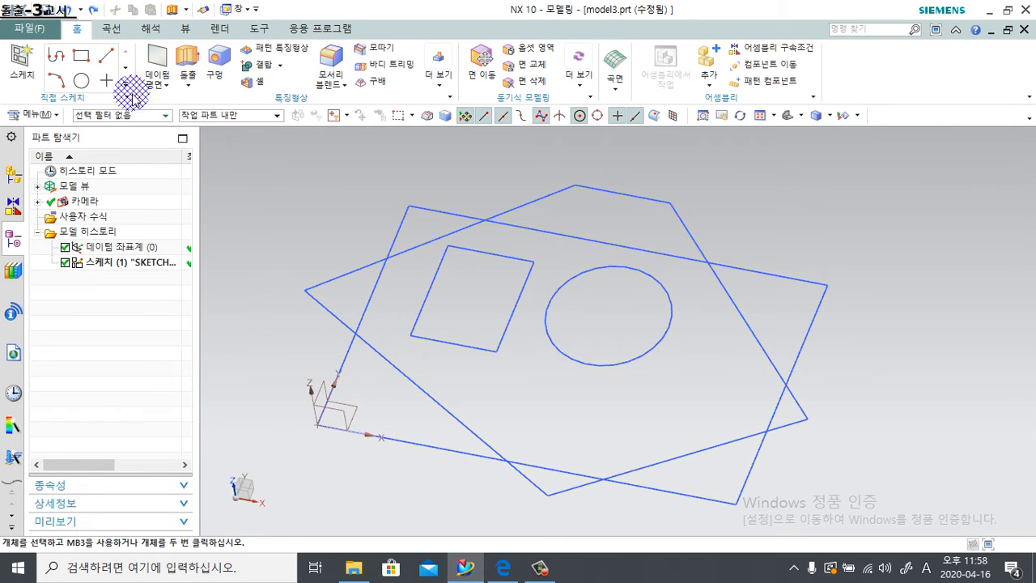
Start a new Extrude and set its curve selection rule to Connected Curves.
{"action": "left_click", "coordinate": [181, 55]}
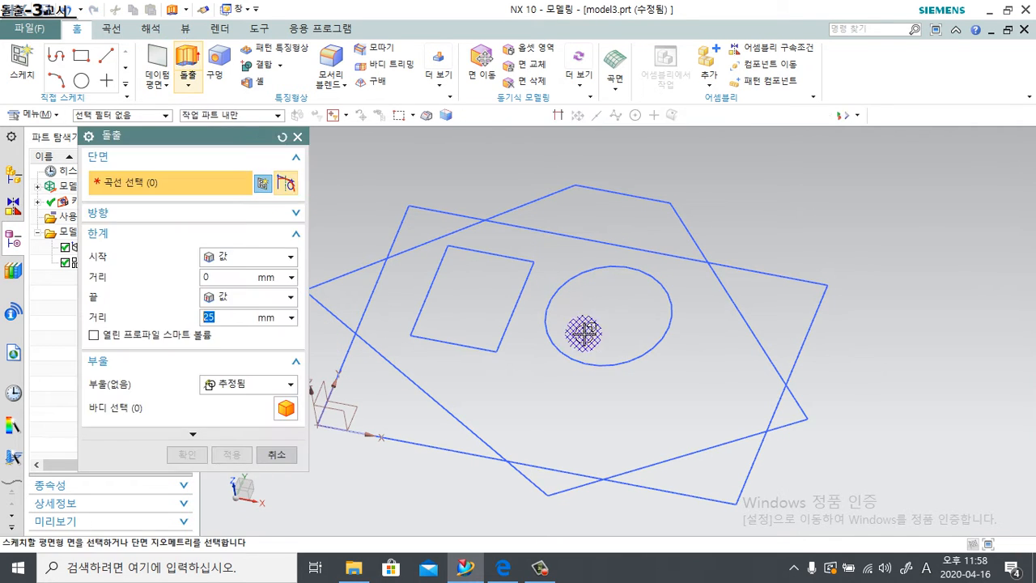
{"action": "middle_click_drag", "start_coordinate": [536, 314], "coordinate": [575, 316], "text": "shift"}
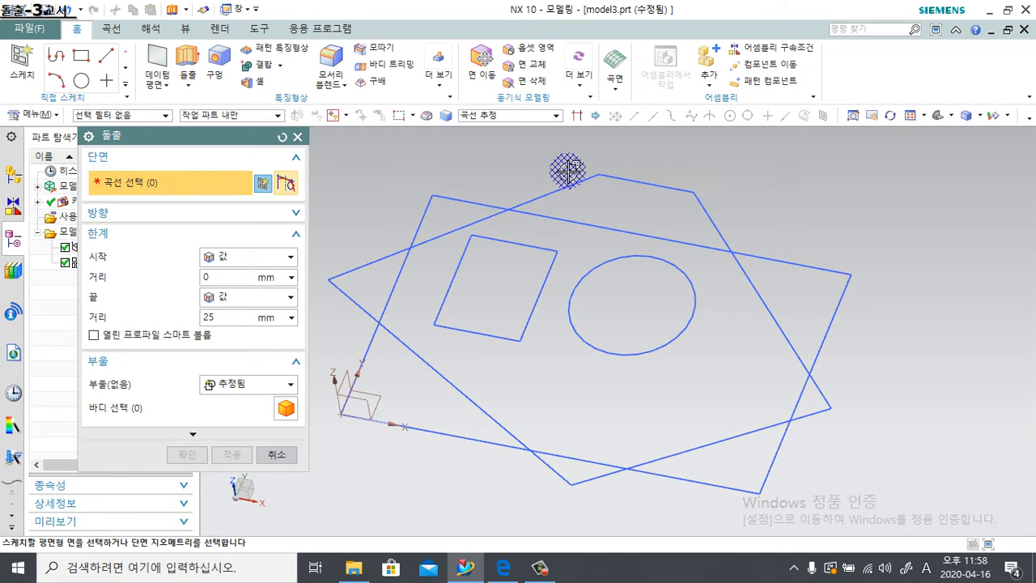
{"action": "left_click", "coordinate": [533, 116]}
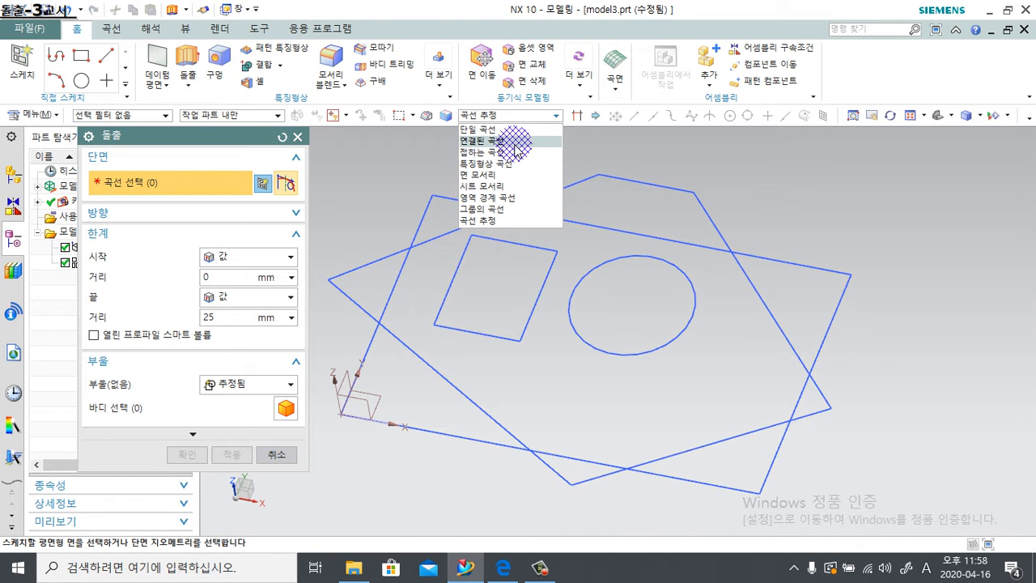
{"action": "left_click", "coordinate": [514, 143]}
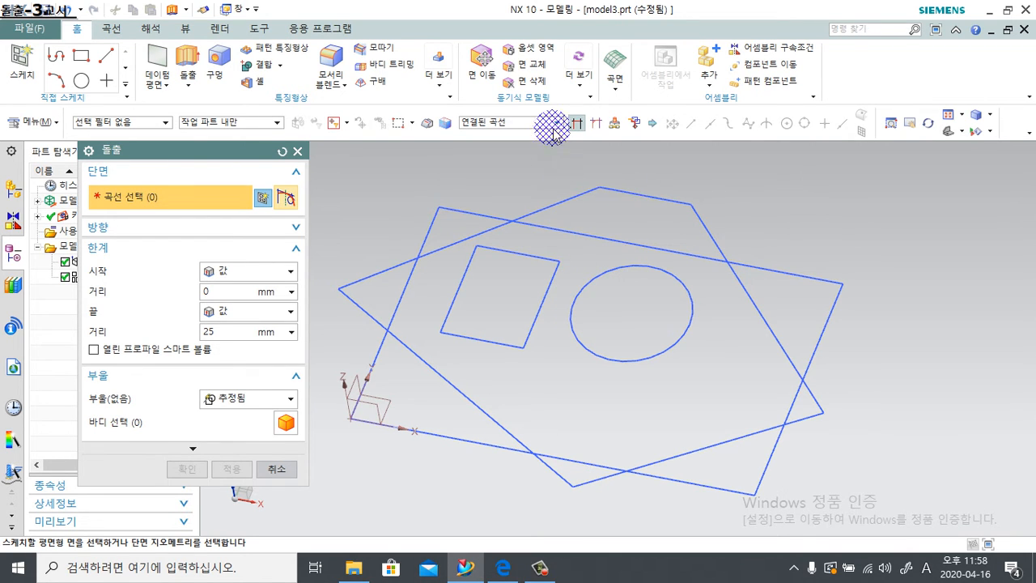
Try the whole five-sided profile as the extrusion section with Stop at Intersection off, and deselect it.
{"action": "left_click", "coordinate": [576, 122]}
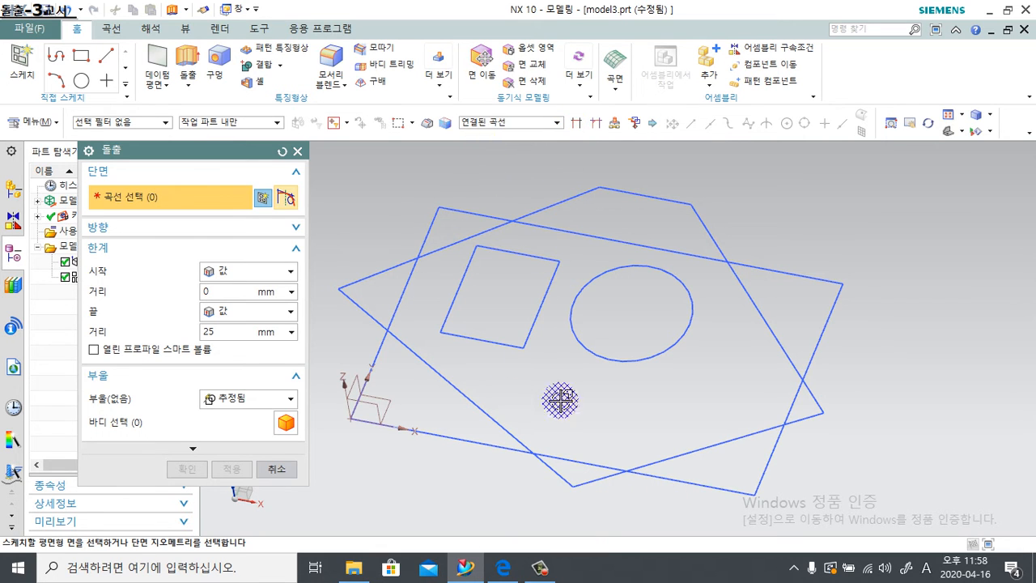
{"action": "left_click", "coordinate": [474, 402]}
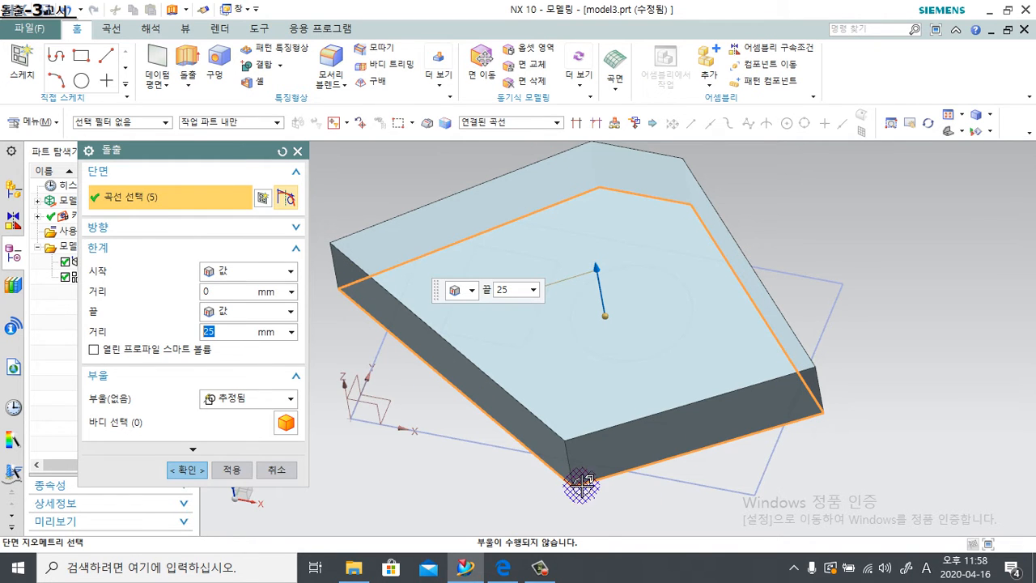
{"action": "left_click", "coordinate": [470, 391], "text": "shift"}
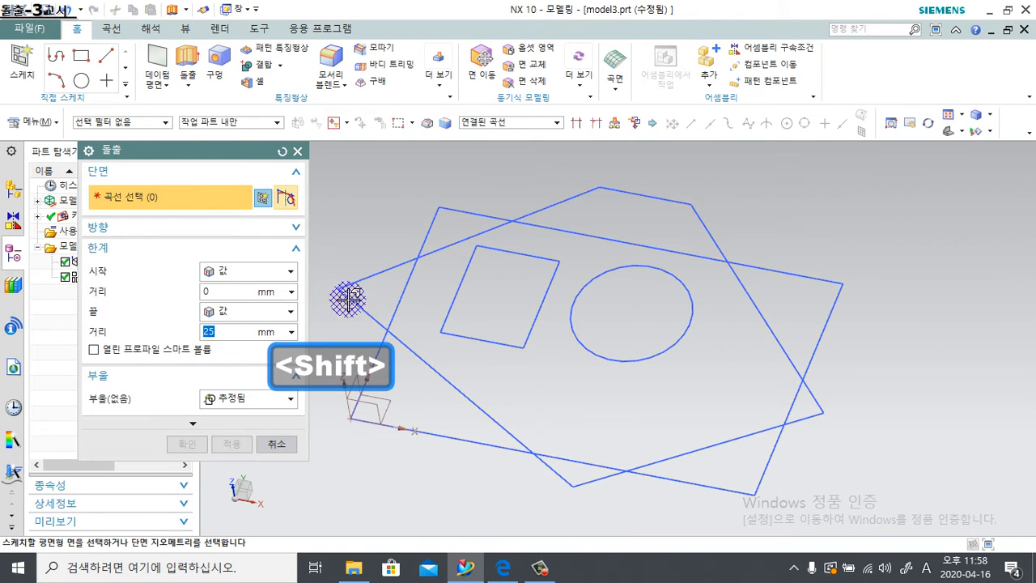
Try Stop at Intersection by selecting the first five boundary segments of the region where the two outer profiles overlap.
{"action": "left_click", "coordinate": [578, 122]}
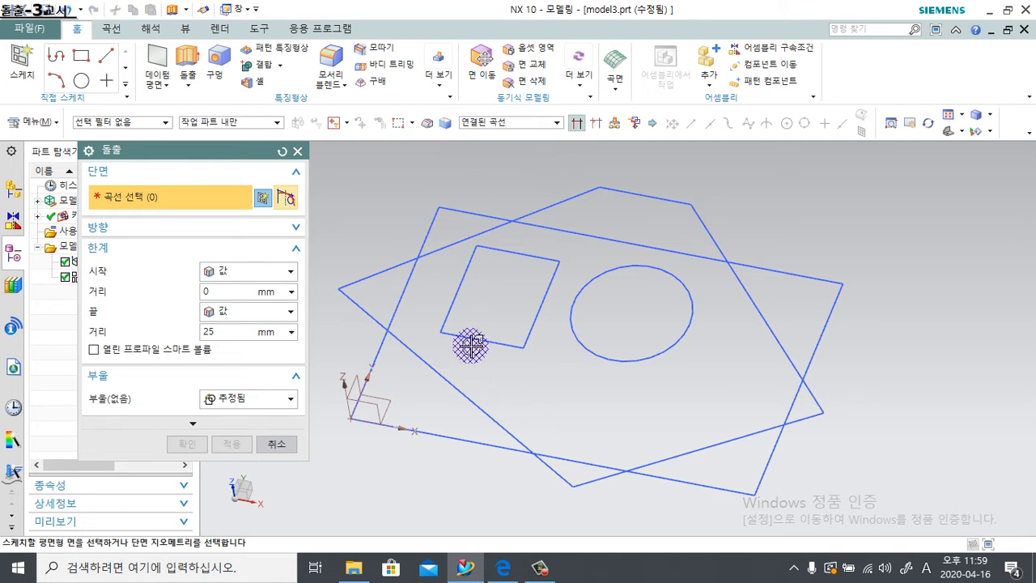
{"action": "left_click", "coordinate": [488, 413]}
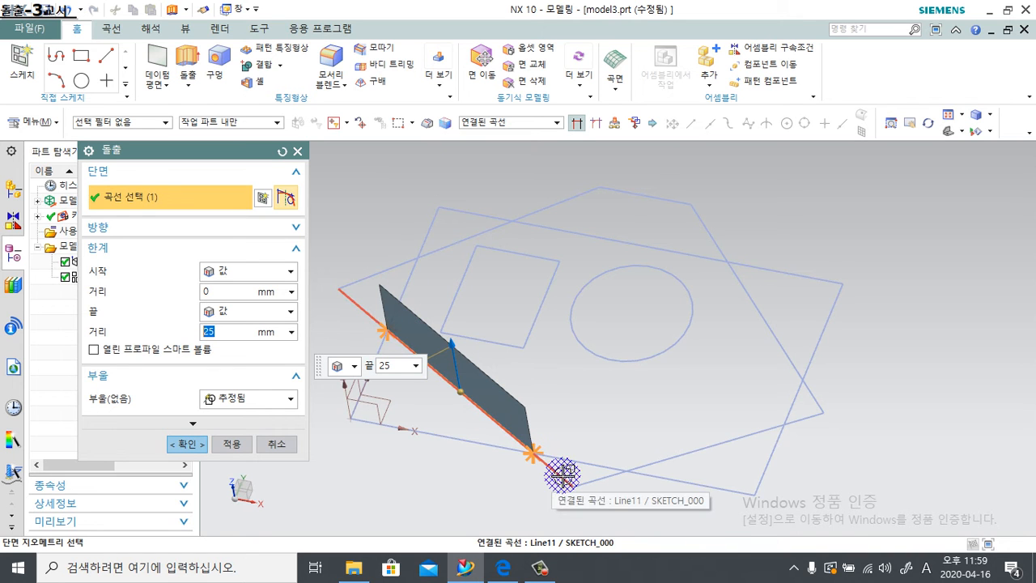
{"action": "mouse_move", "coordinate": [568, 401]}
{"action": "middle_mouse_down"}
{"action": "mouse_move", "coordinate": [524, 394]}
{"action": "mouse_move", "coordinate": [589, 469]}
{"action": "middle_mouse_up"}
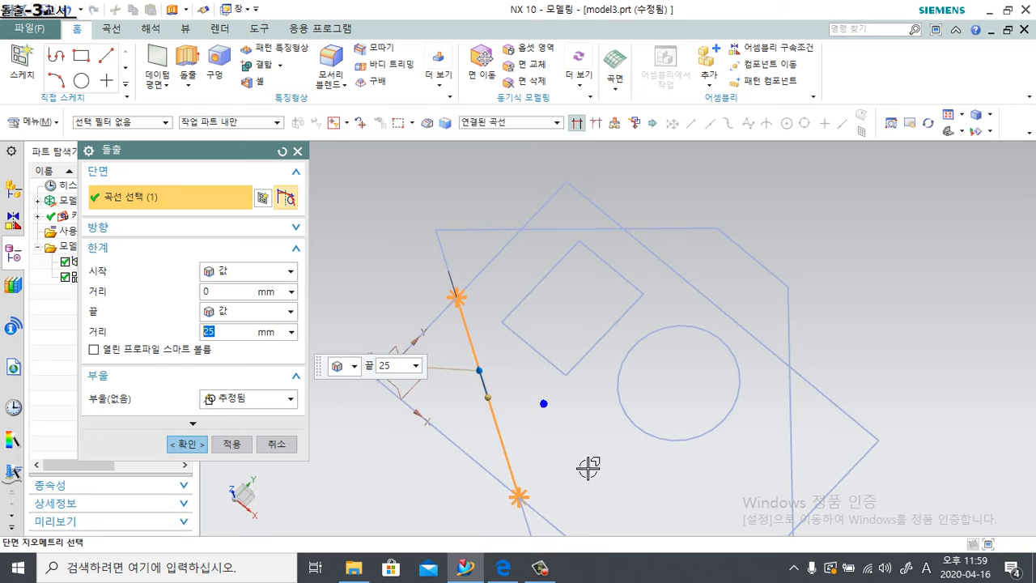
{"action": "left_click", "coordinate": [480, 276]}
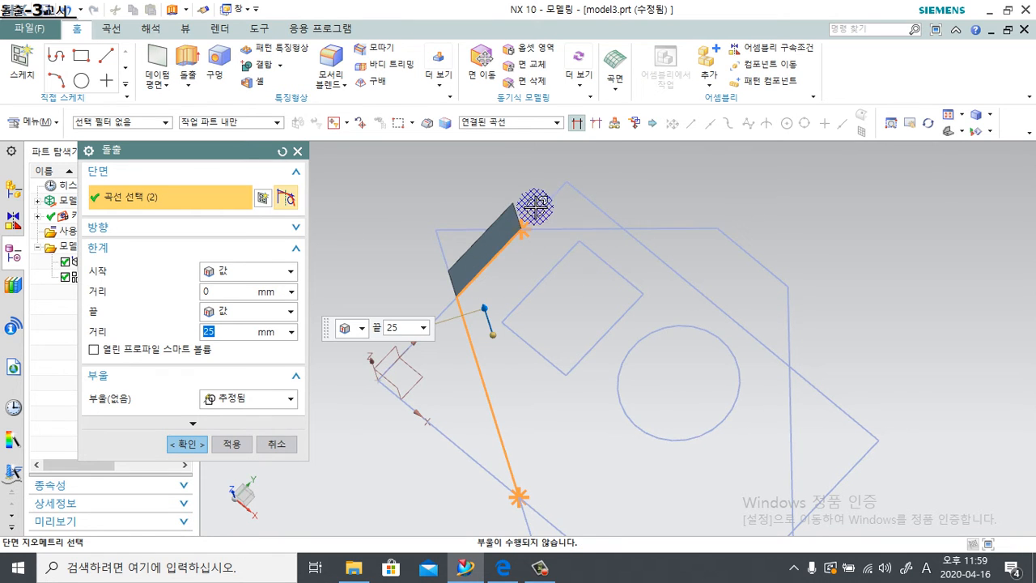
{"action": "scroll", "coordinate": [534, 207], "scroll_direction": "up", "scroll_amount": 3}
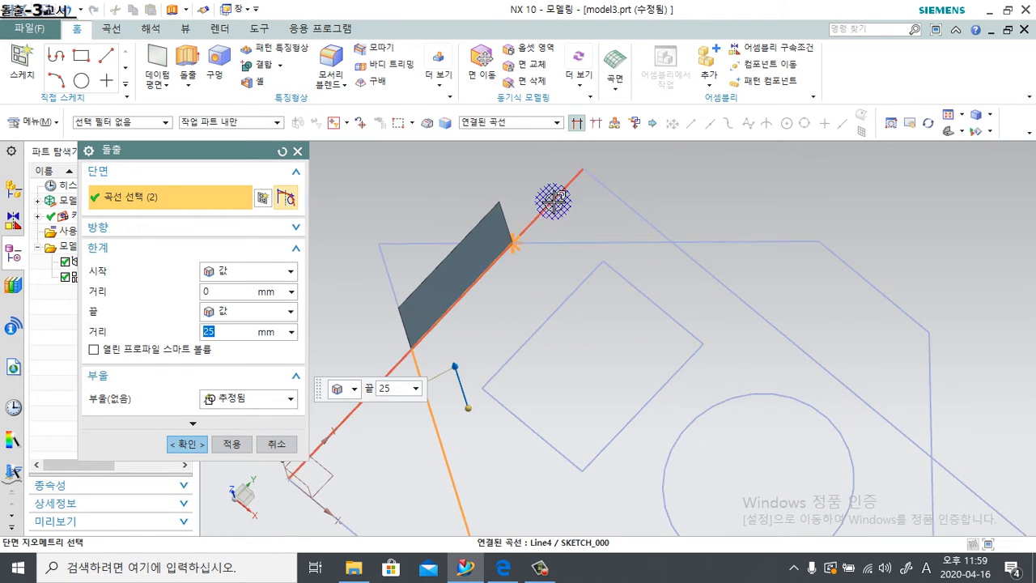
{"action": "scroll", "coordinate": [594, 239], "scroll_direction": "down", "scroll_amount": 3}
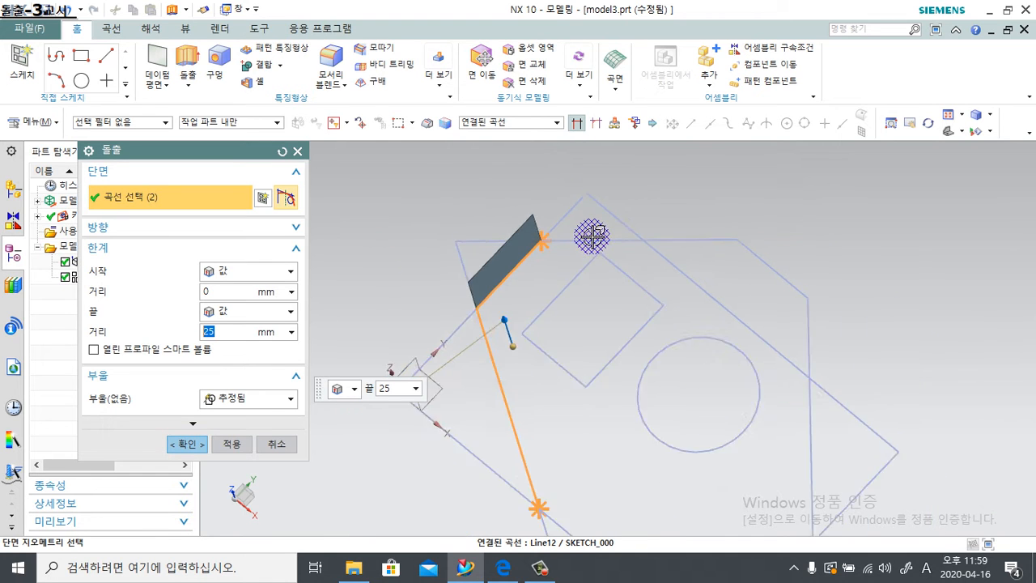
{"action": "left_click", "coordinate": [573, 239]}
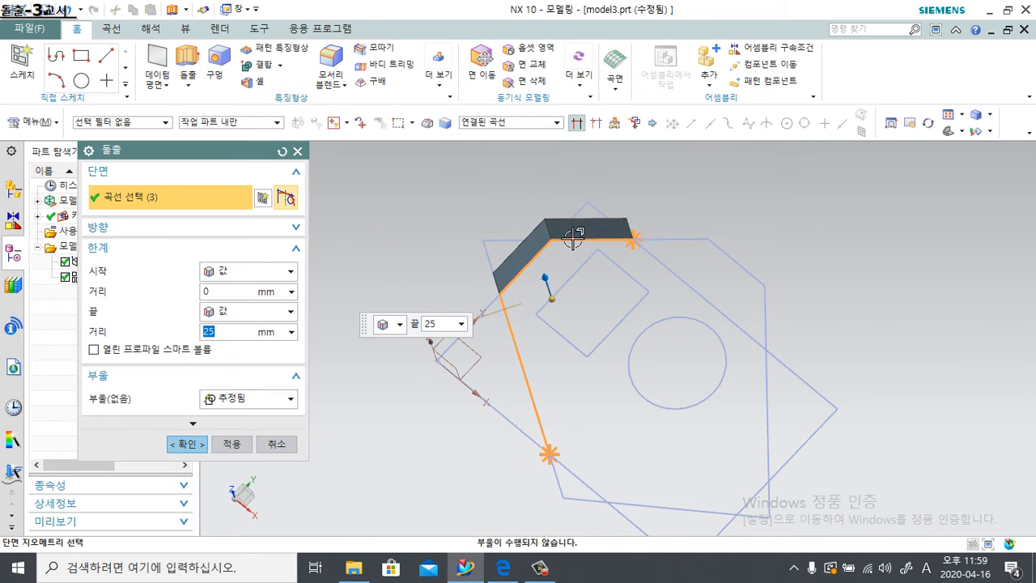
{"action": "left_click", "coordinate": [661, 262]}
{"action": "left_click", "coordinate": [766, 380]}
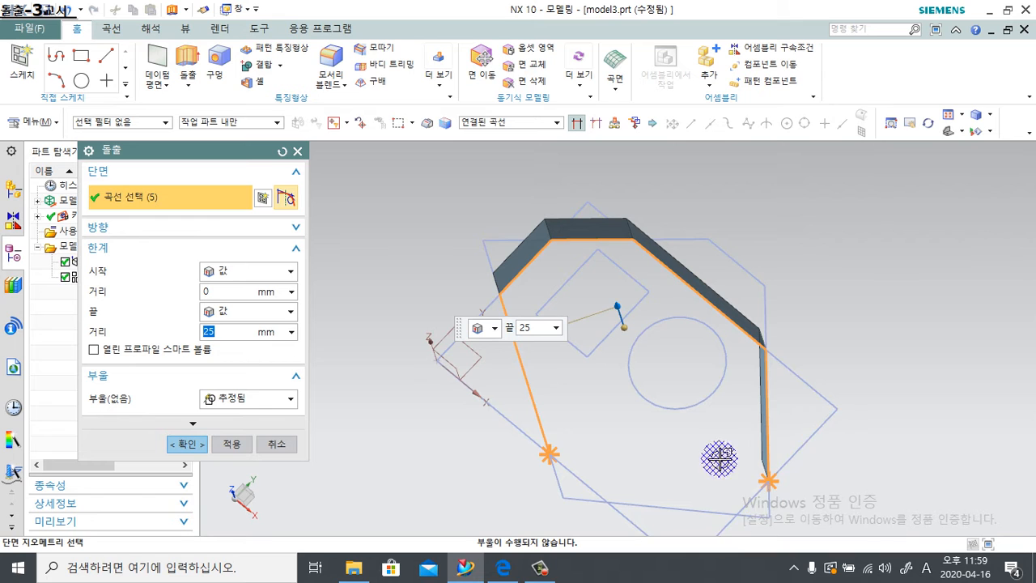
Try closing the overlap region's boundary and adding the circle as an inner opening, and cancel the 25 mm extrusion.
{"action": "mouse_move", "coordinate": [719, 458]}
{"action": "middle_mouse_down"}
{"action": "mouse_move", "coordinate": [737, 469]}
{"action": "mouse_move", "coordinate": [729, 463]}
{"action": "middle_mouse_up"}
{"action": "middle_click_drag", "start_coordinate": [729, 464], "coordinate": [707, 373], "text": "shift"}
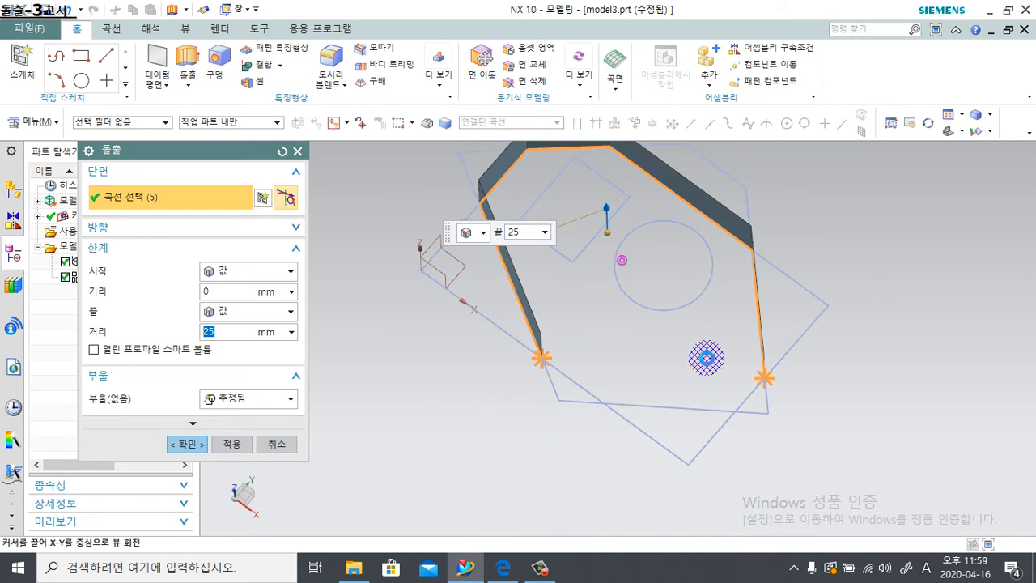
{"action": "left_click", "coordinate": [751, 381]}
{"action": "left_click", "coordinate": [677, 410]}
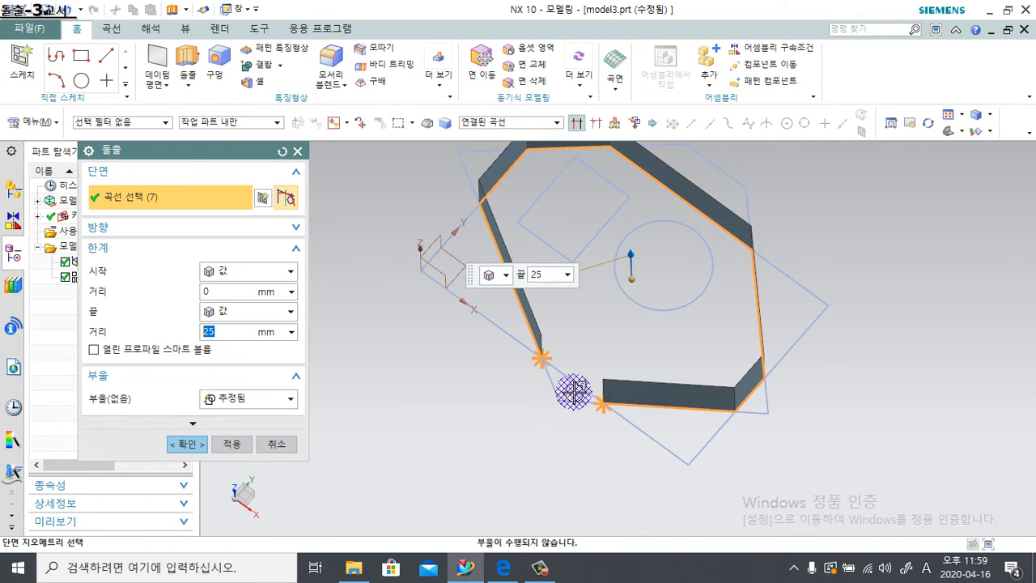
{"action": "left_click", "coordinate": [548, 377]}
{"action": "middle_click_drag", "start_coordinate": [603, 303], "coordinate": [534, 286]}
{"action": "left_click", "coordinate": [599, 289]}
{"action": "middle_click_drag", "start_coordinate": [561, 197], "coordinate": [605, 407]}
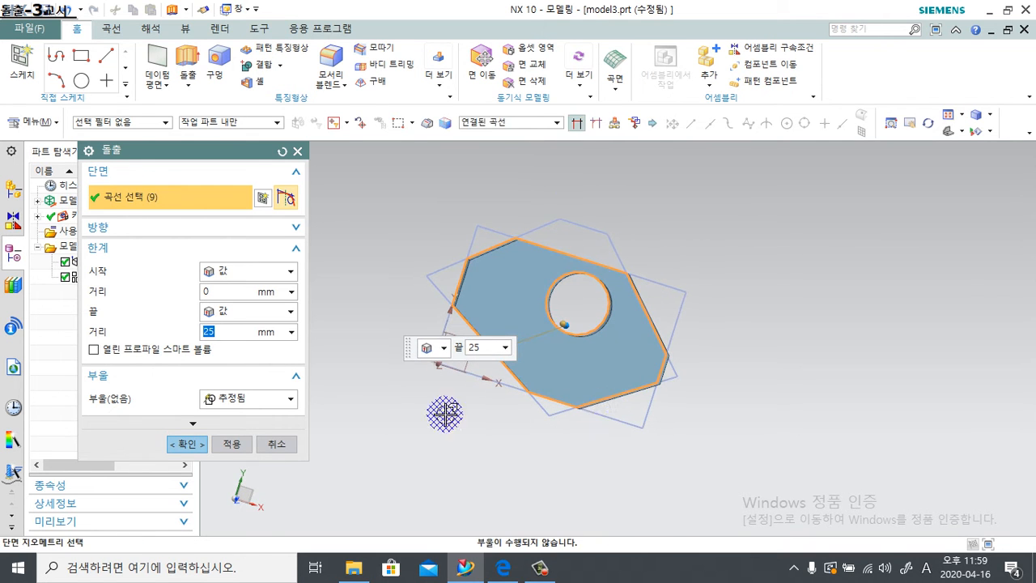
{"action": "left_click", "coordinate": [278, 442]}
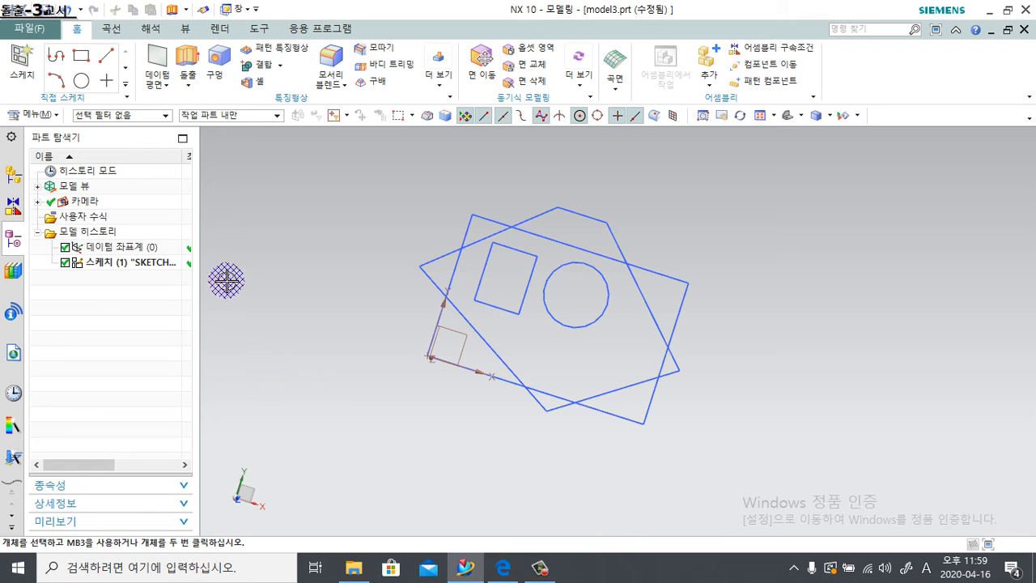
Start a new Extrude with the Connected Curves rule and Stop at Intersection on.
{"action": "left_click", "coordinate": [187, 61]}
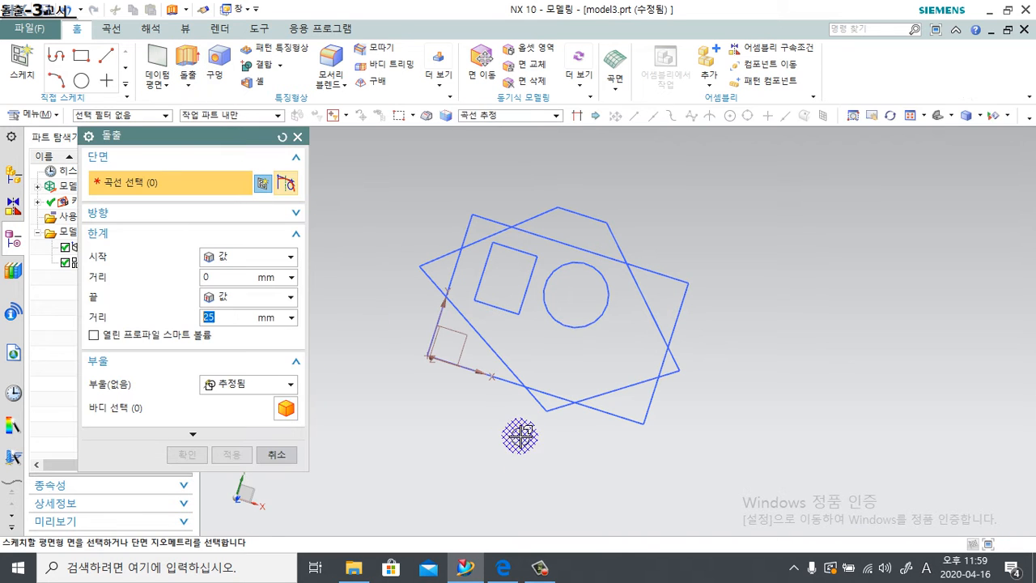
{"action": "scroll", "coordinate": [441, 324], "scroll_direction": "up", "scroll_amount": 3}
{"action": "left_click", "coordinate": [492, 115]}
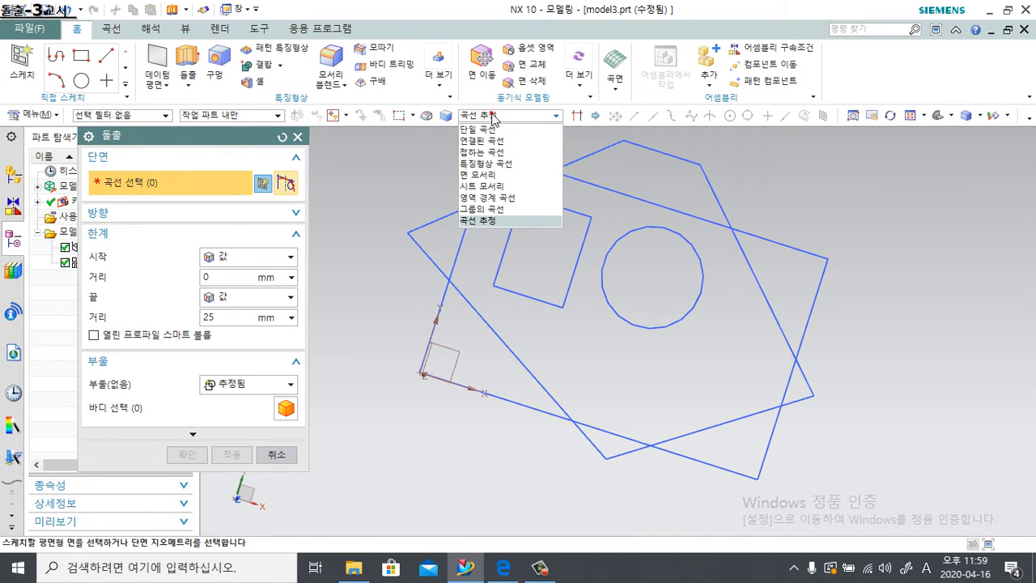
{"action": "left_click", "coordinate": [491, 131]}
{"action": "left_click", "coordinate": [490, 139]}
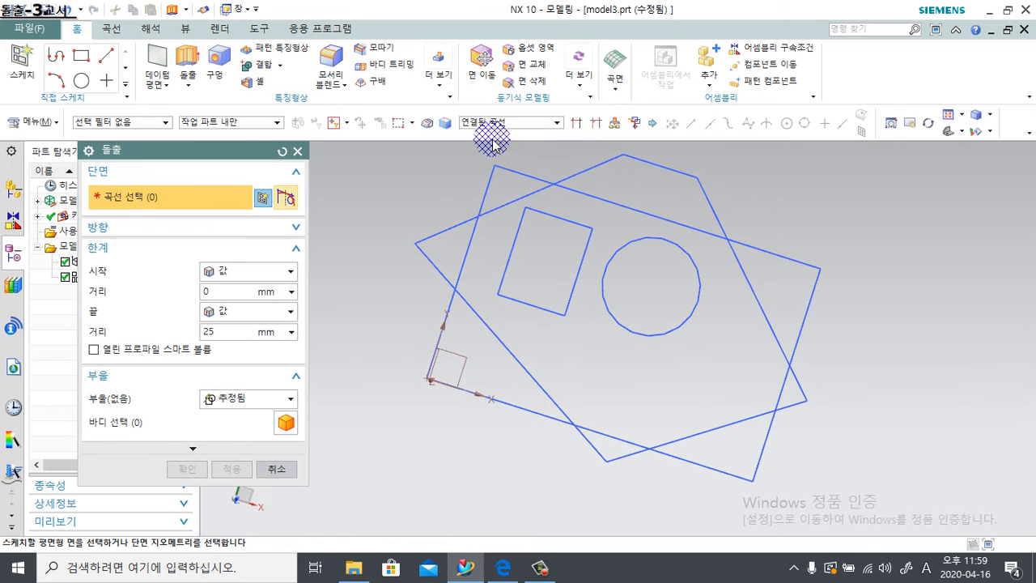
{"action": "left_click", "coordinate": [578, 123]}
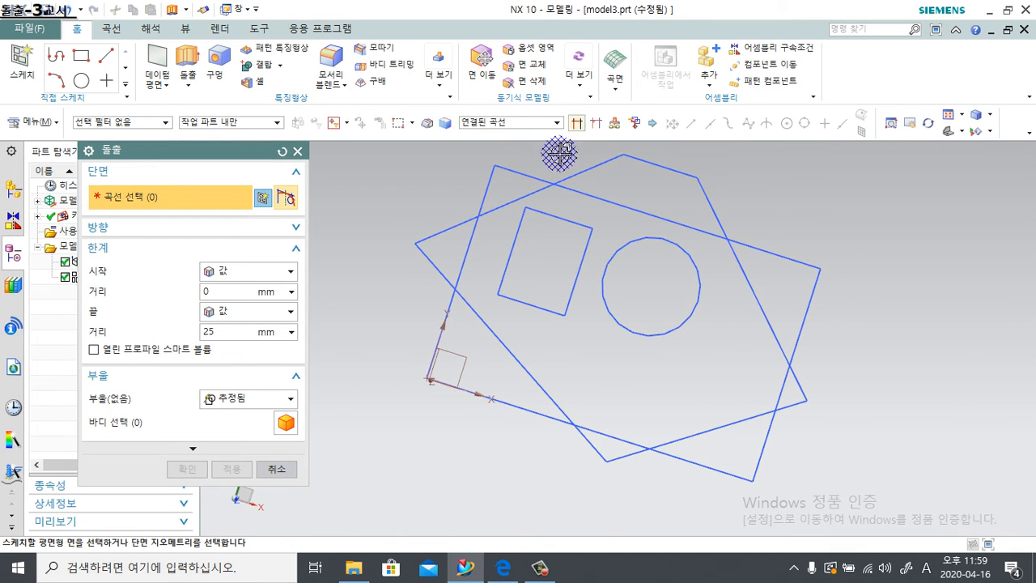
Extrude the two triangular corner regions of the large rectangle outside the five-sided profile from 0 to 25 mm.
{"action": "left_click", "coordinate": [775, 253]}
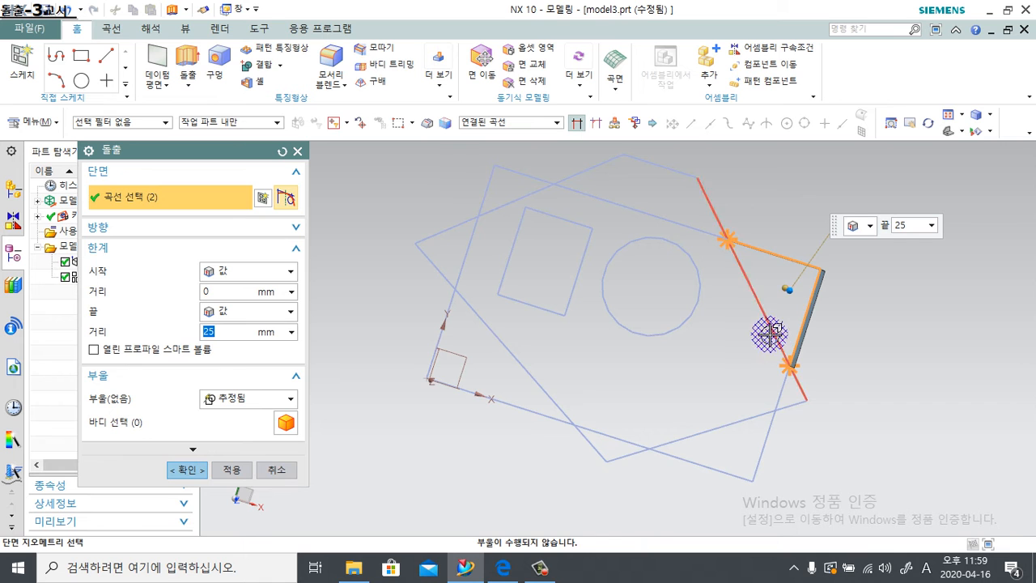
{"action": "left_click", "coordinate": [769, 333]}
{"action": "mouse_move", "coordinate": [666, 416]}
{"action": "middle_mouse_down"}
{"action": "mouse_move", "coordinate": [674, 339]}
{"action": "mouse_move", "coordinate": [684, 348]}
{"action": "middle_mouse_up"}
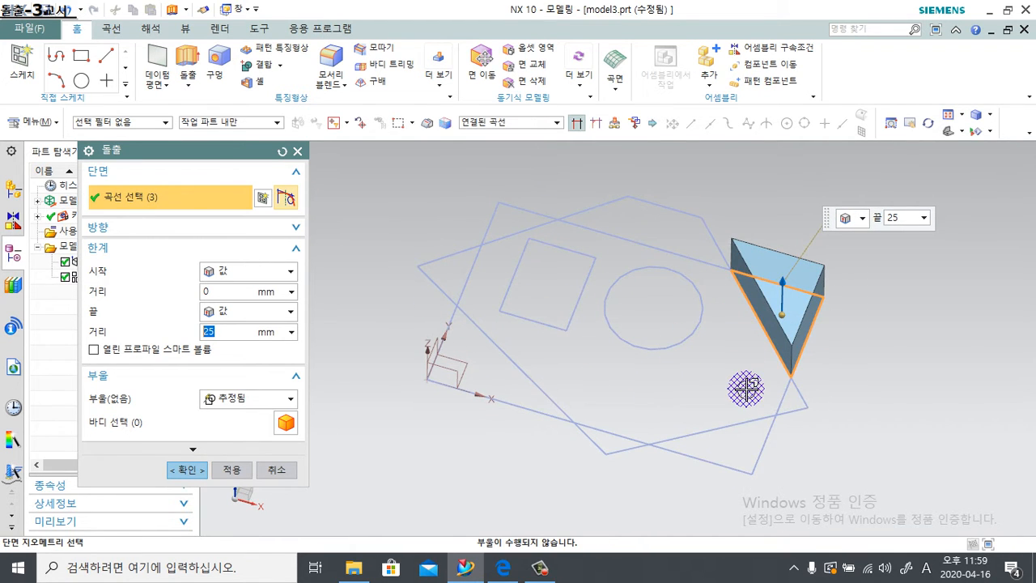
{"action": "left_click", "coordinate": [735, 422]}
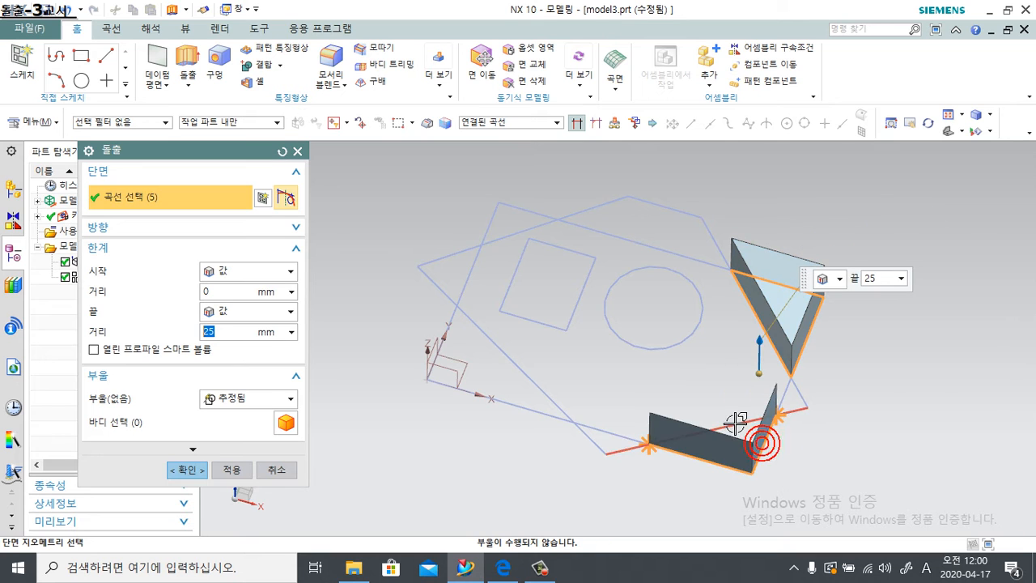
{"action": "left_click", "coordinate": [735, 423]}
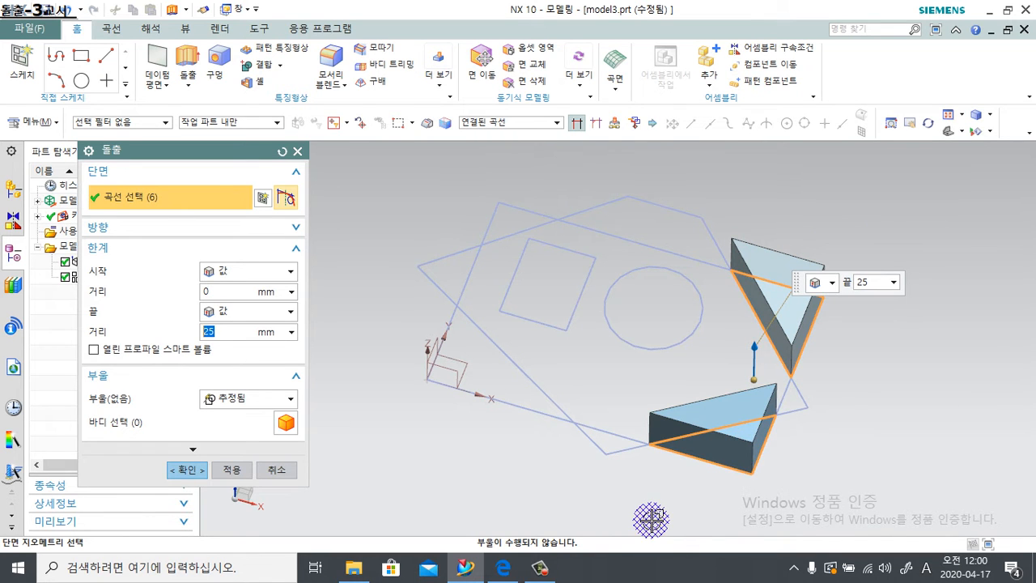
{"action": "left_click", "coordinate": [188, 470]}
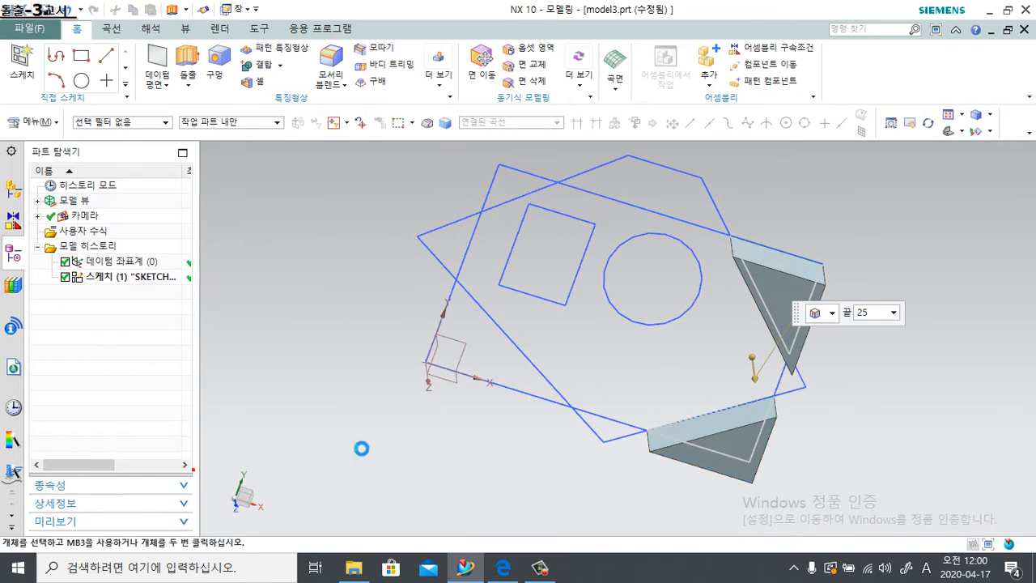
{"action": "middle_click_drag", "start_coordinate": [601, 439], "coordinate": [615, 358]}
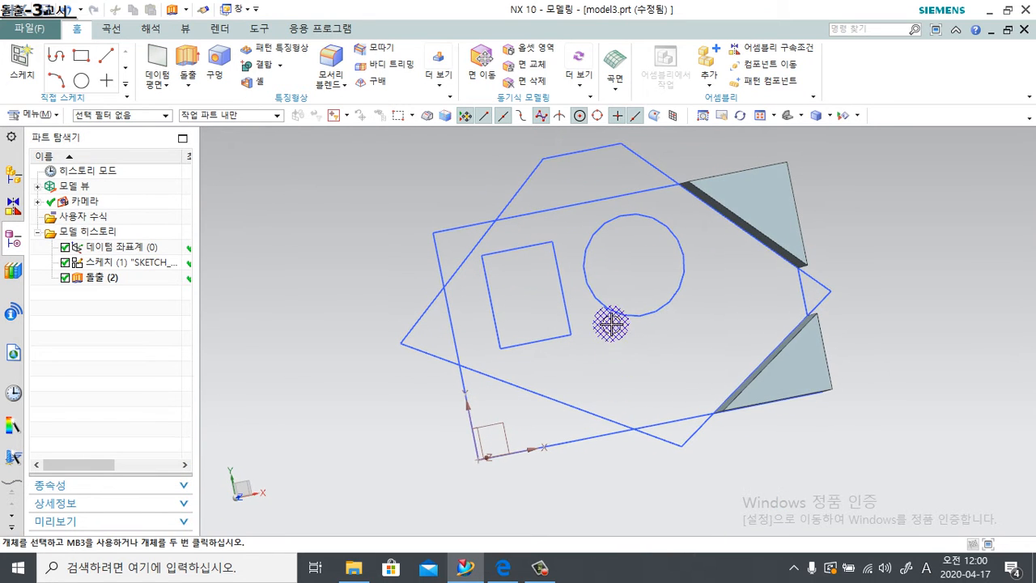
Extrude the whole five-sided profile from 0 to 25 mm with Connected Curves and Follow Fillet on.
{"action": "left_click", "coordinate": [194, 60]}
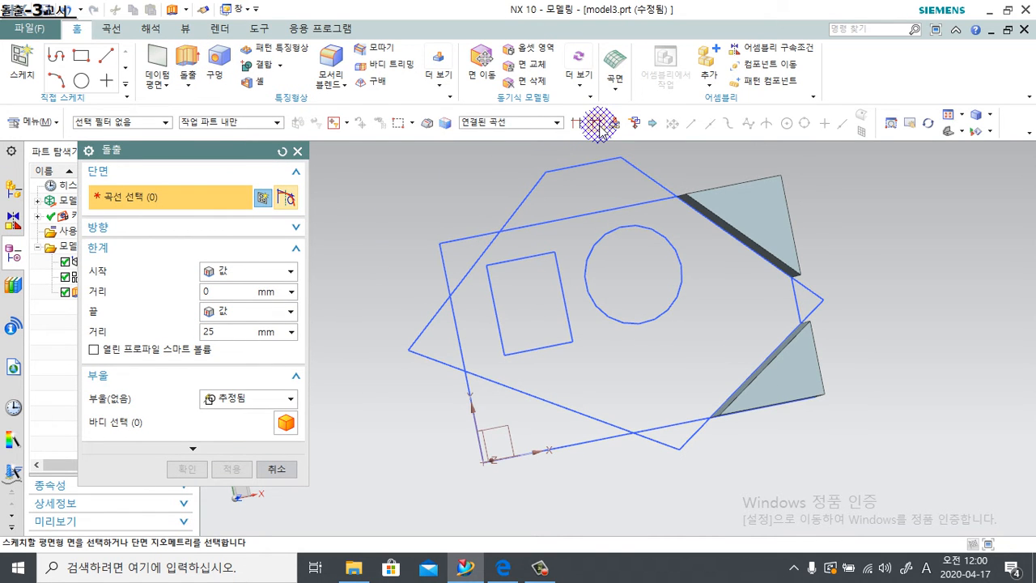
{"action": "left_click", "coordinate": [596, 122]}
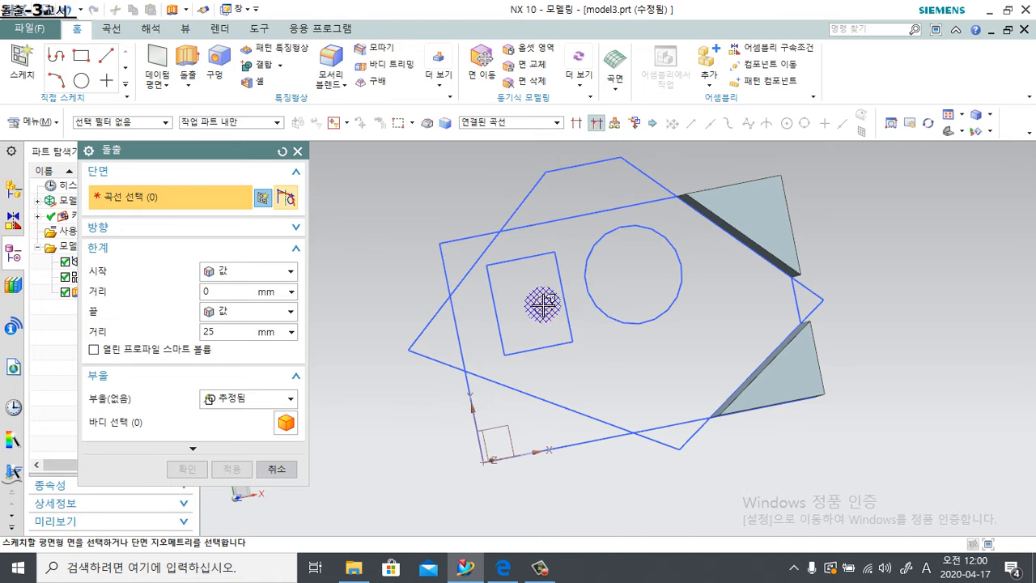
{"action": "left_click", "coordinate": [481, 258]}
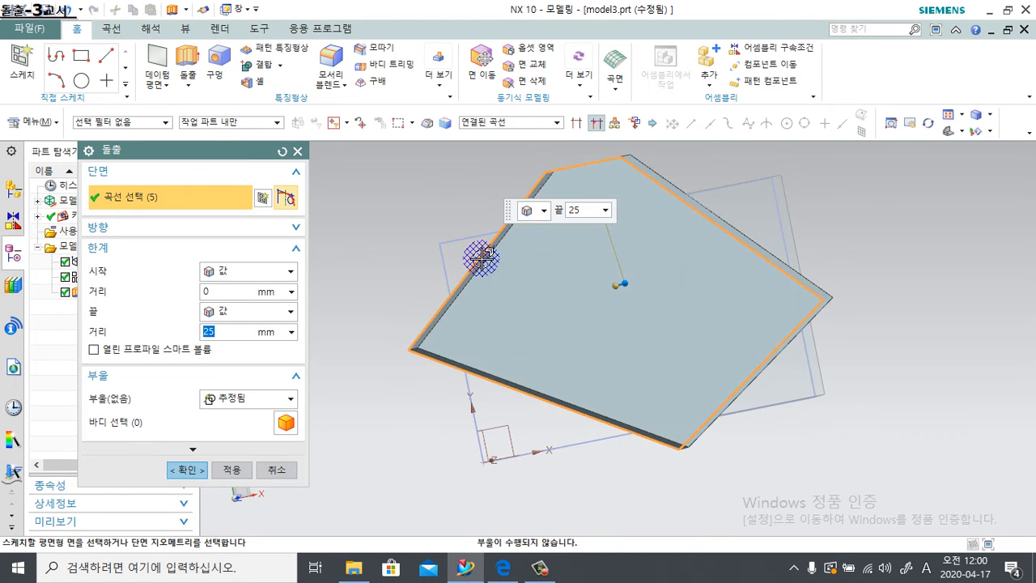
{"action": "mouse_move", "coordinate": [525, 300]}
{"action": "middle_mouse_down"}
{"action": "mouse_move", "coordinate": [518, 238]}
{"action": "mouse_move", "coordinate": [520, 293]}
{"action": "middle_mouse_up"}
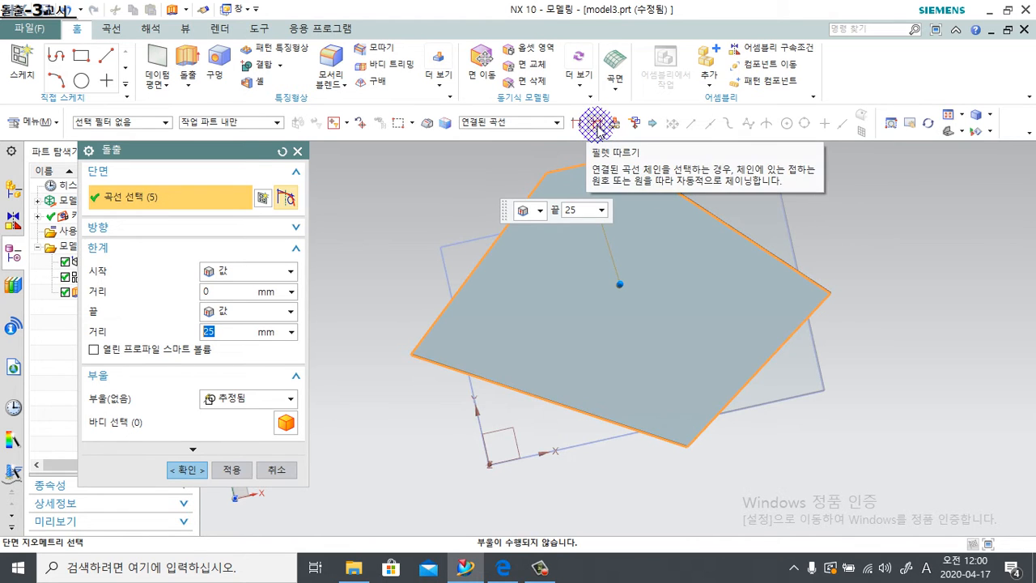
{"action": "key", "text": "F3"}
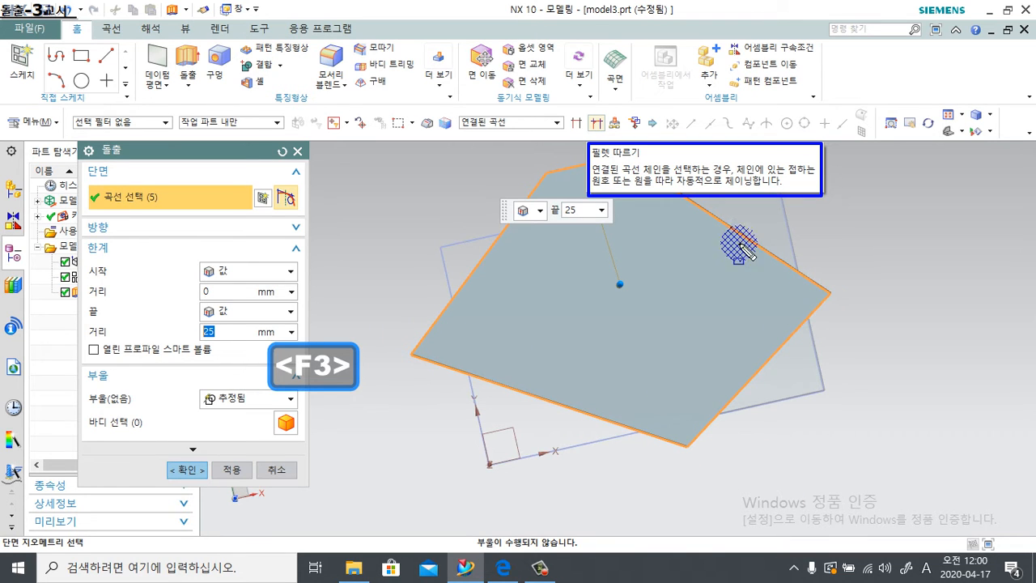
{"action": "left_click", "coordinate": [596, 123]}
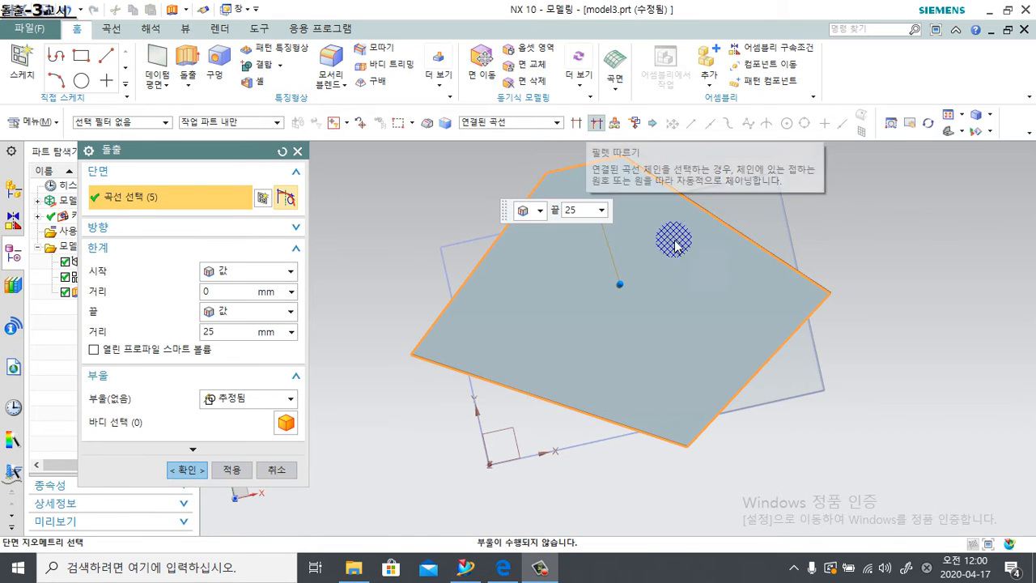
{"action": "left_click", "coordinate": [187, 470]}
{"action": "middle_click_drag", "start_coordinate": [499, 405], "coordinate": [524, 437]}
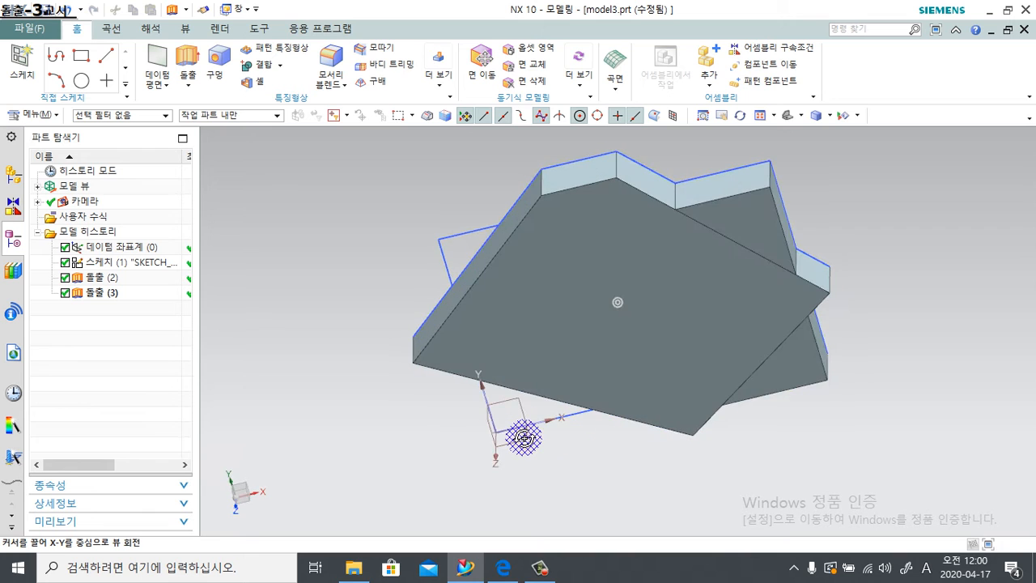
Undo the extrusions of the five-sided profile and the two triangular corners.
{"action": "key", "text": "ctrl"}
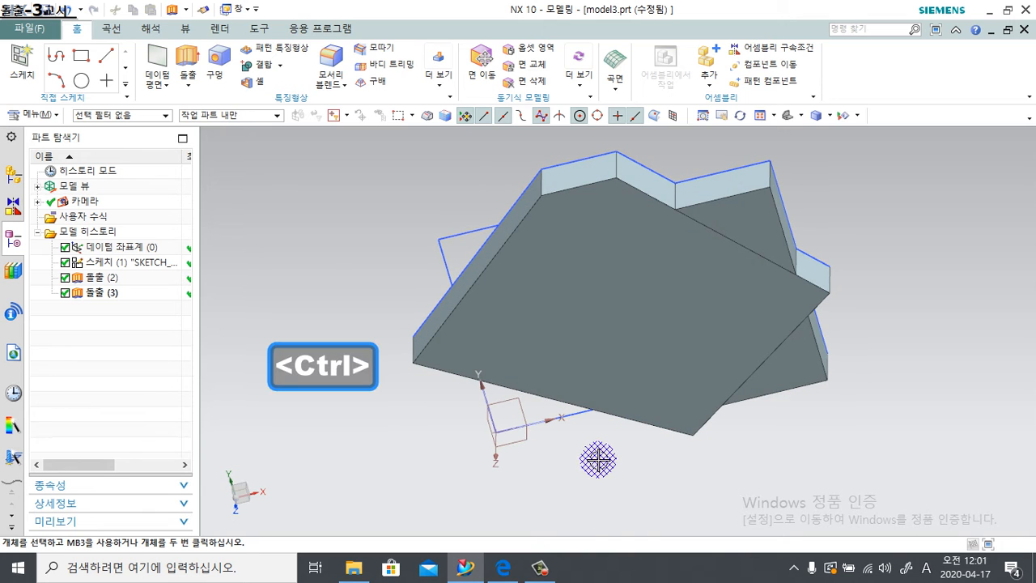
{"action": "key", "text": "ctrl+z"}
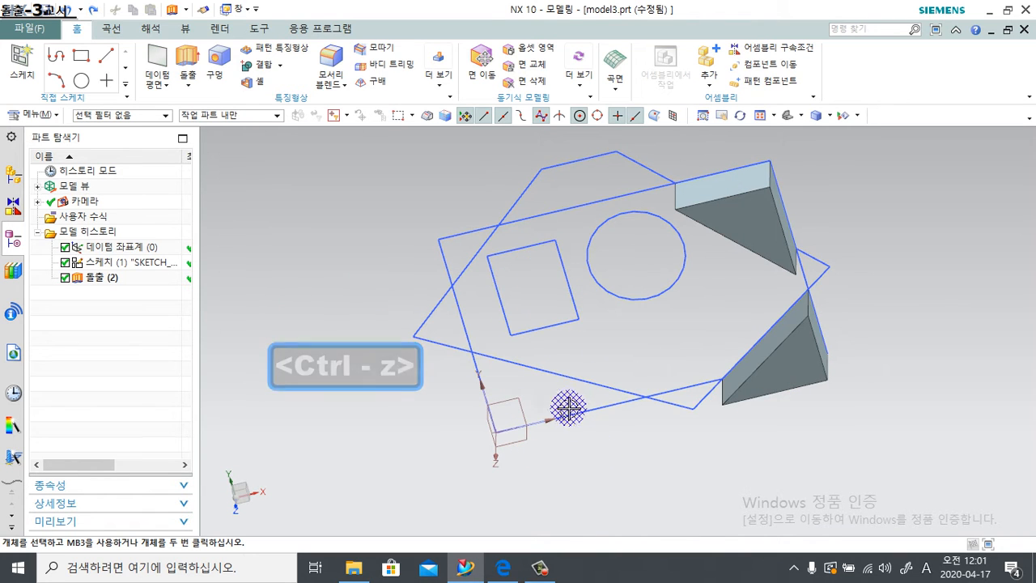
{"action": "key", "text": "ctrl+z"}
Open the sketch of the overlapping profiles for editing.
{"action": "middle_click_drag", "start_coordinate": [578, 428], "coordinate": [571, 408]}
{"action": "double_click", "coordinate": [568, 410]}
{"action": "key", "text": "F9"}
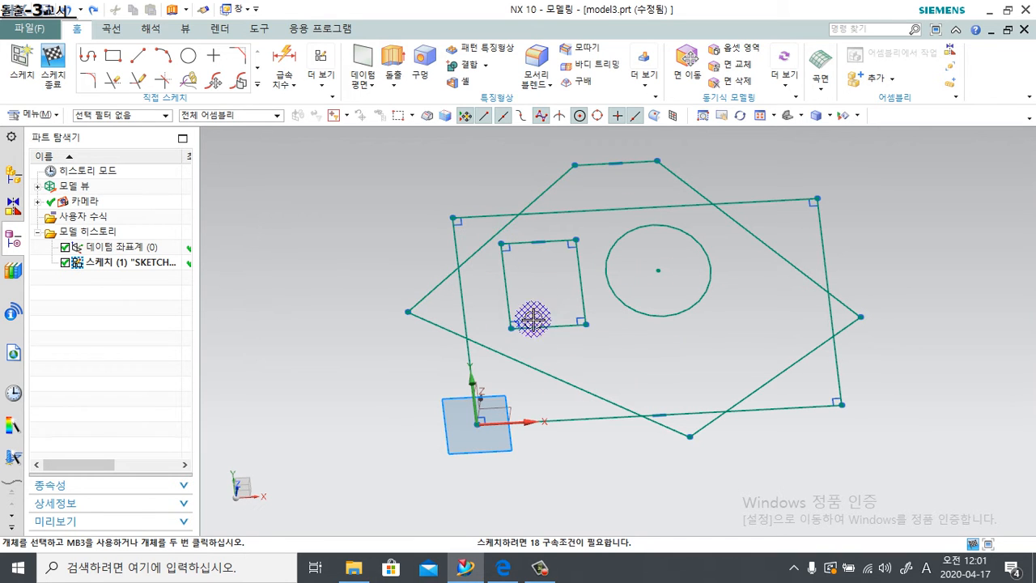
{"action": "left_click", "coordinate": [102, 262]}
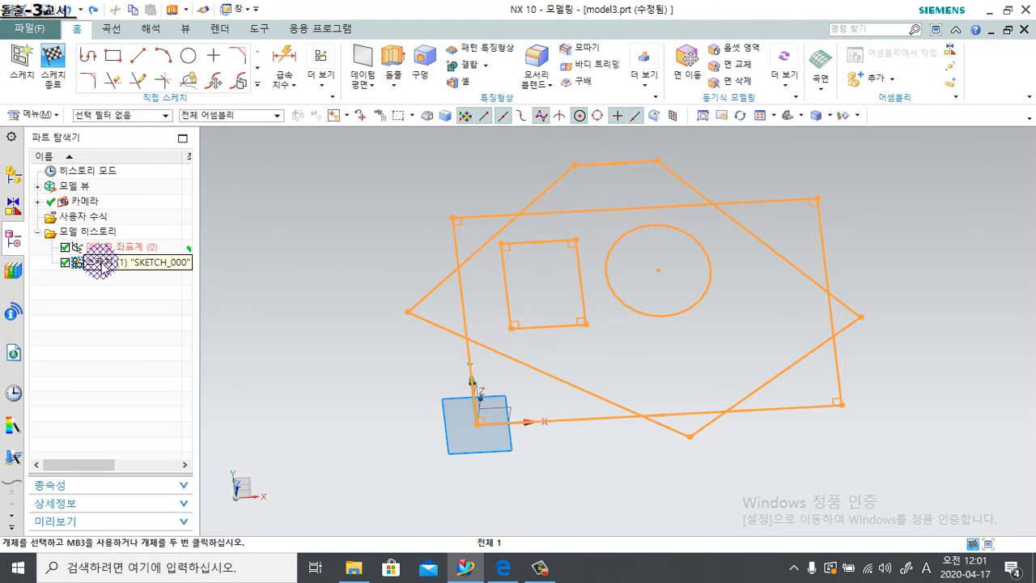
{"action": "double_click", "coordinate": [122, 260]}
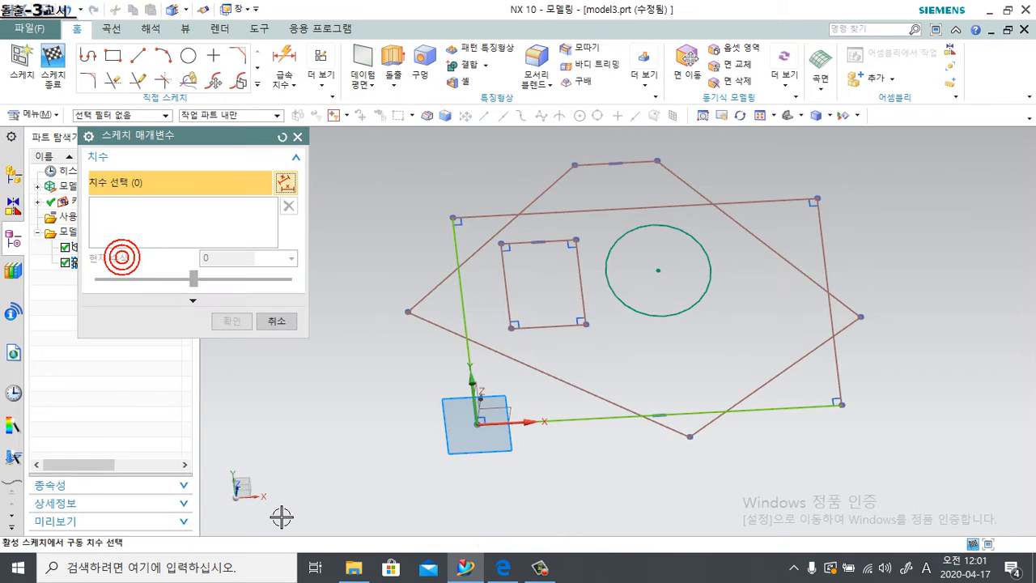
{"action": "key", "text": "Escape"}
{"action": "key", "text": "Escape"}
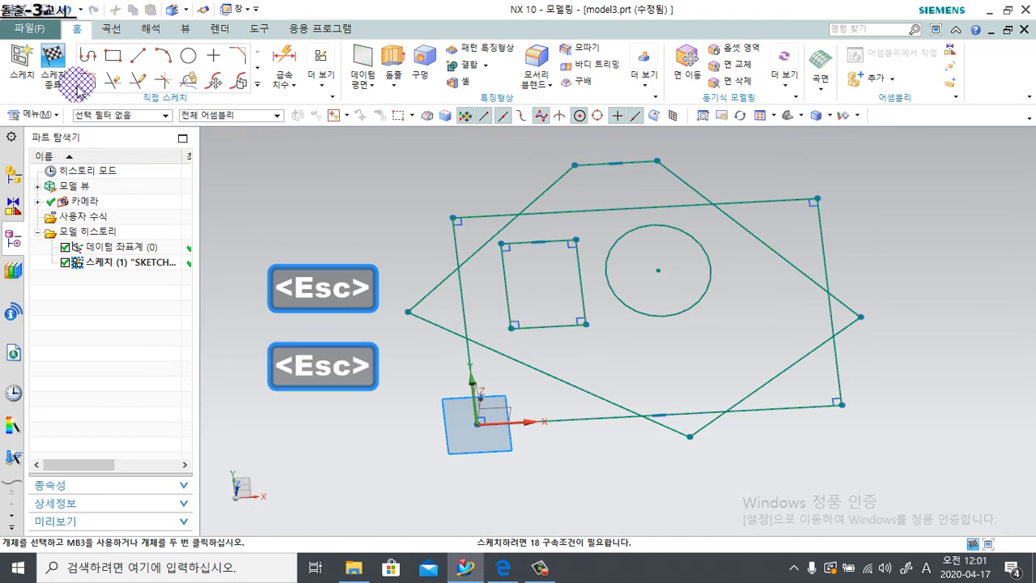
Round the left and bottom corners of the five-sided sketch profile with freehand fillets, the bottom one much larger, and finish the sketch.
{"action": "left_click", "coordinate": [51, 55]}
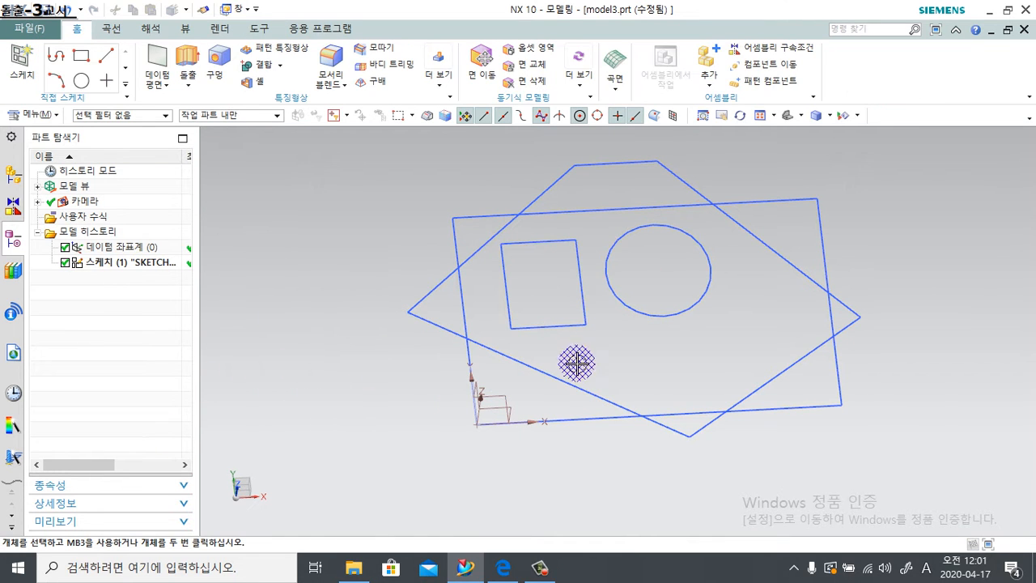
{"action": "double_click", "coordinate": [110, 269]}
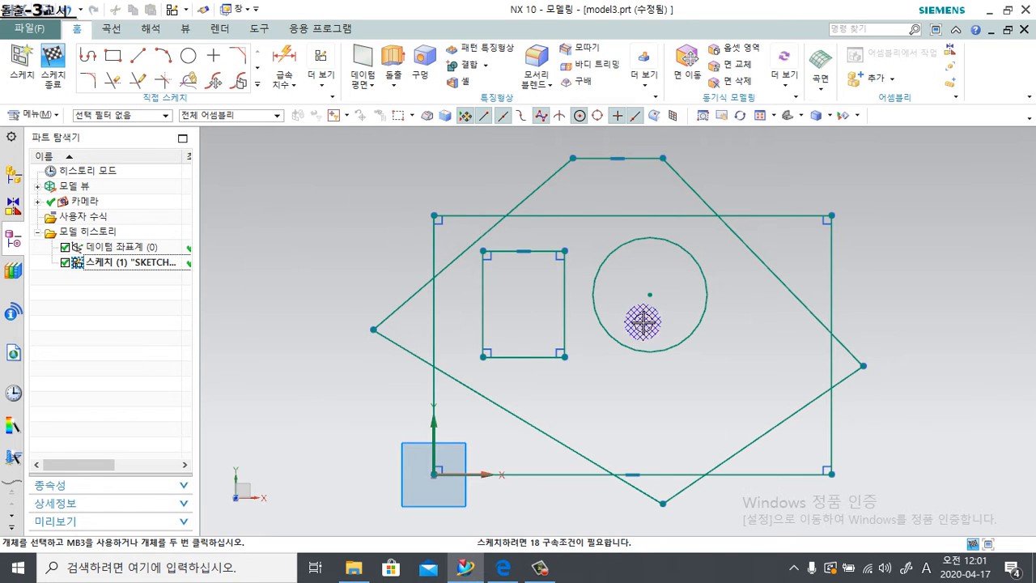
{"action": "left_click", "coordinate": [89, 79]}
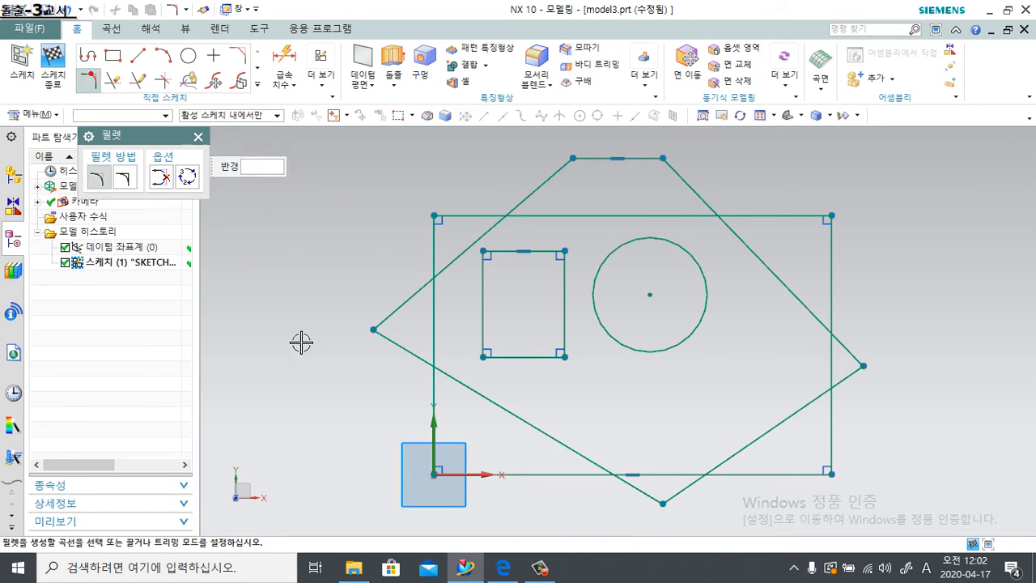
{"action": "mouse_move", "coordinate": [397, 267]}
{"action": "left_mouse_down"}
{"action": "mouse_move", "coordinate": [423, 411]}
{"action": "mouse_move", "coordinate": [389, 531]}
{"action": "left_mouse_up"}
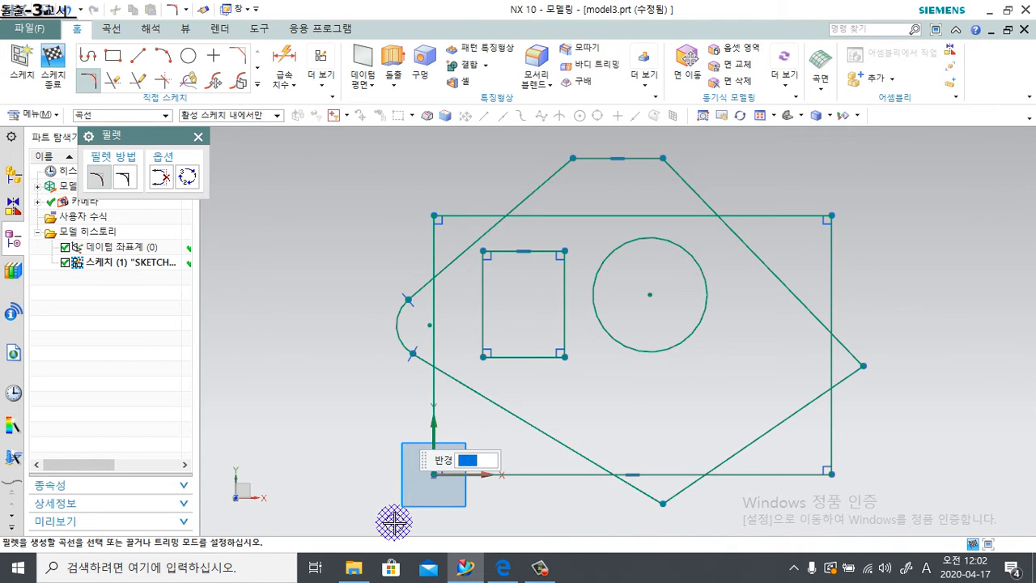
{"action": "left_click_drag", "start_coordinate": [505, 443], "coordinate": [780, 452]}
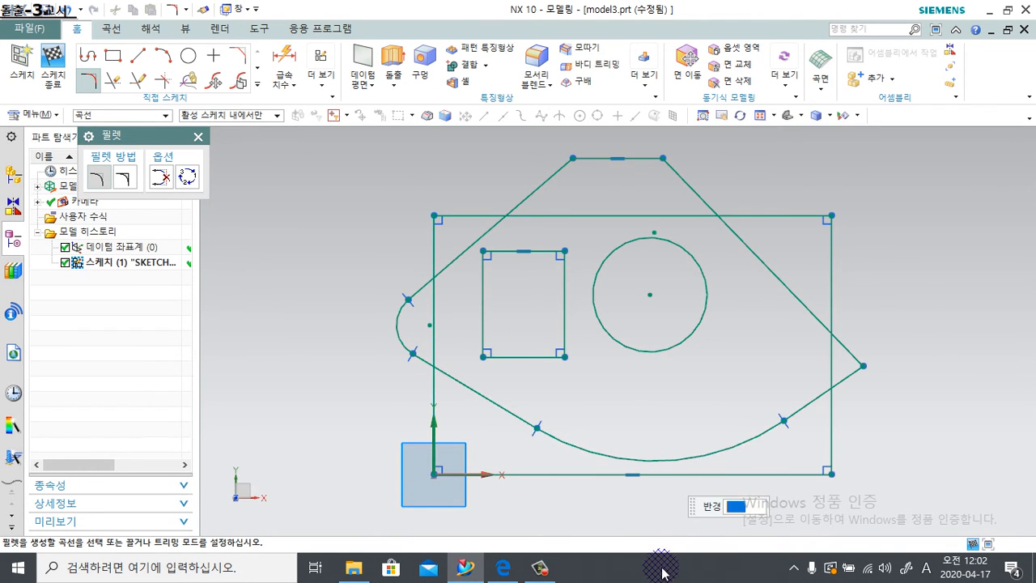
{"action": "left_click", "coordinate": [53, 61]}
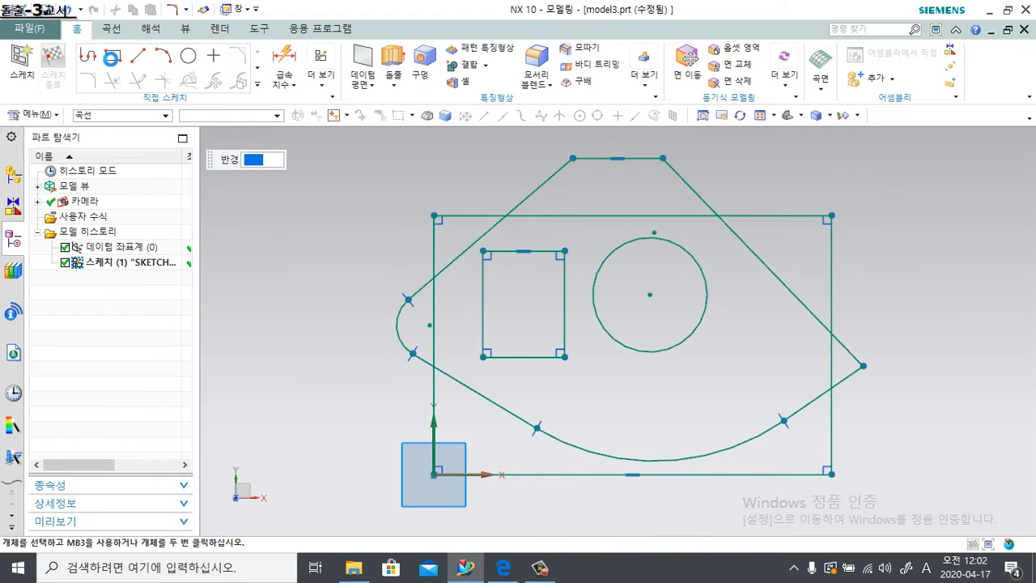
Extrude the filleted five-sided profile from 0 to 25 mm using Connected Curves with Follow Fillet on.
{"action": "mouse_move", "coordinate": [421, 394]}
{"action": "middle_mouse_down"}
{"action": "mouse_move", "coordinate": [419, 428]}
{"action": "mouse_move", "coordinate": [393, 425]}
{"action": "mouse_move", "coordinate": [423, 296]}
{"action": "middle_mouse_up"}
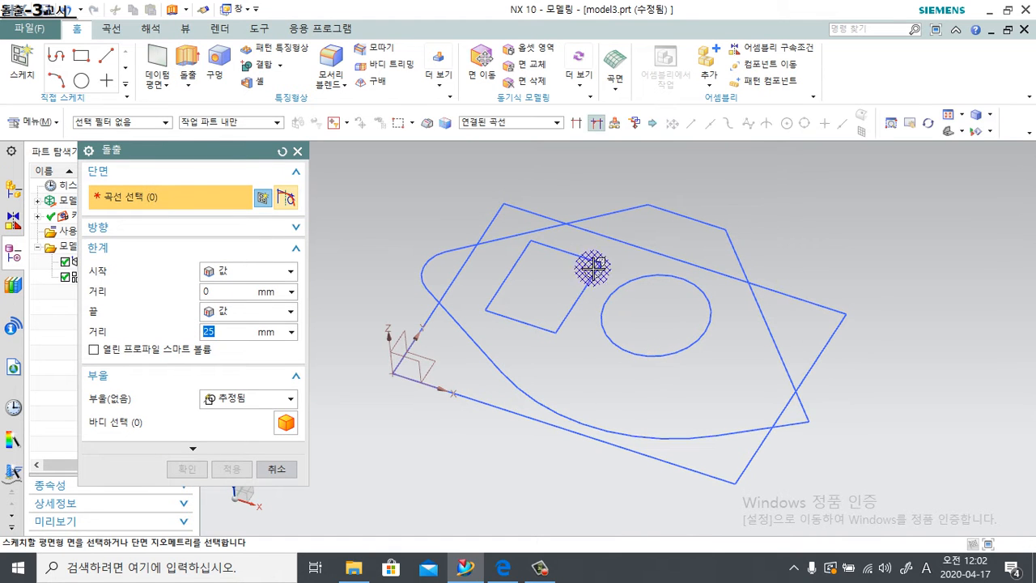
{"action": "left_click", "coordinate": [597, 124]}
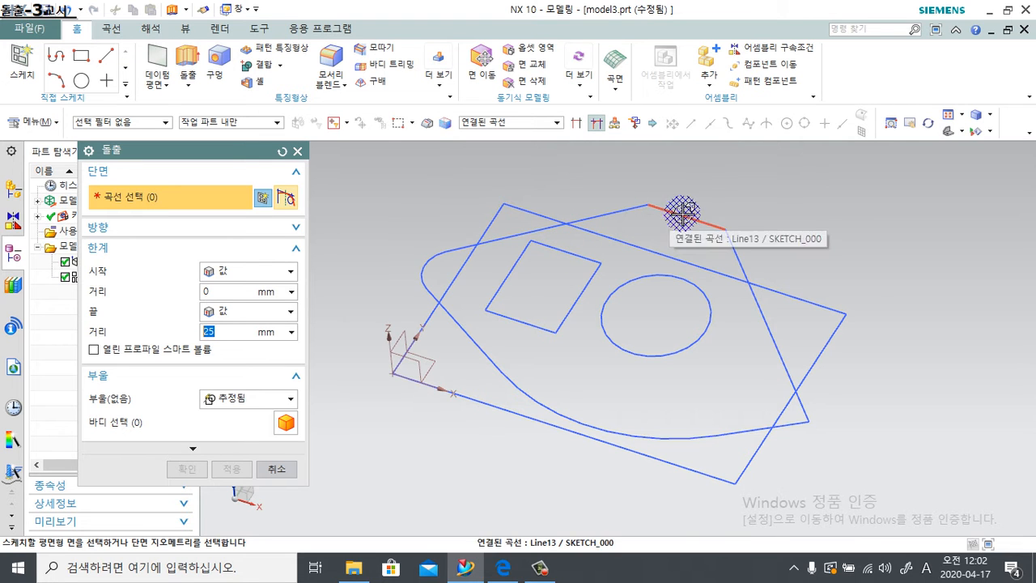
{"action": "left_click", "coordinate": [609, 208]}
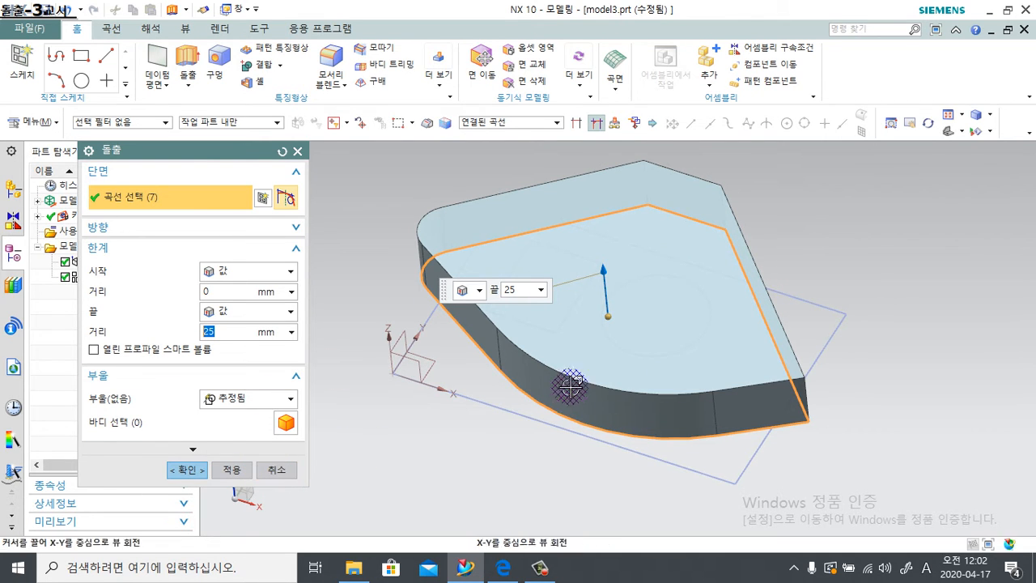
{"action": "middle_click_drag", "start_coordinate": [569, 384], "coordinate": [518, 397]}
{"action": "left_click_drag", "start_coordinate": [178, 151], "coordinate": [220, 121]}
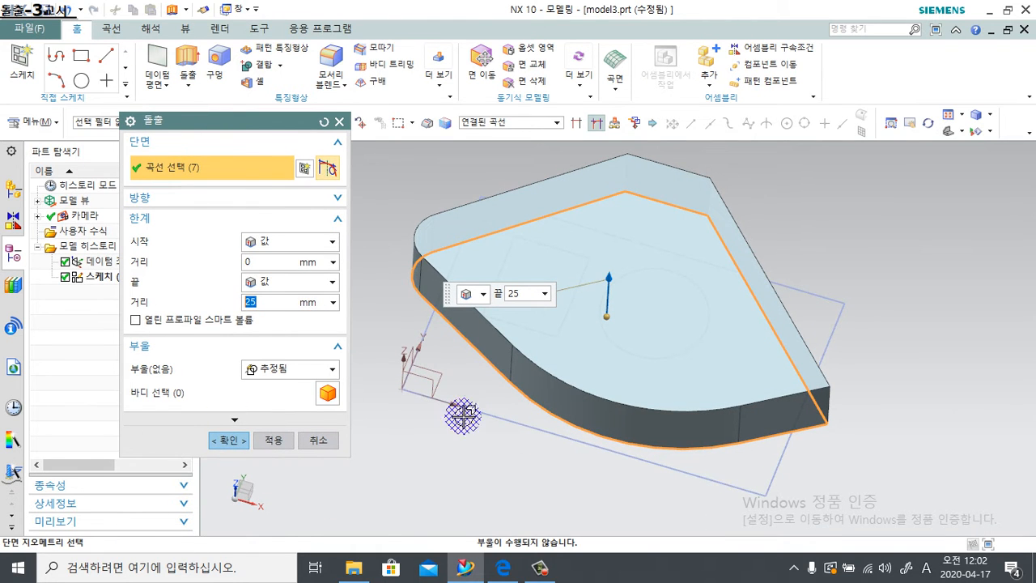
{"action": "left_click", "coordinate": [540, 571]}
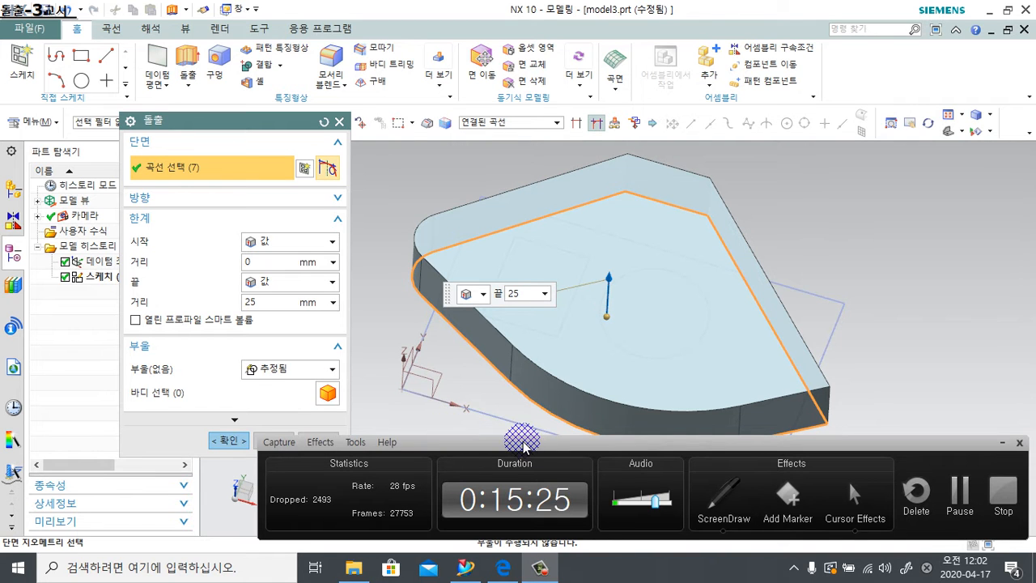
{"action": "key", "text": "F9"}
{"action": "key", "text": "F9"}
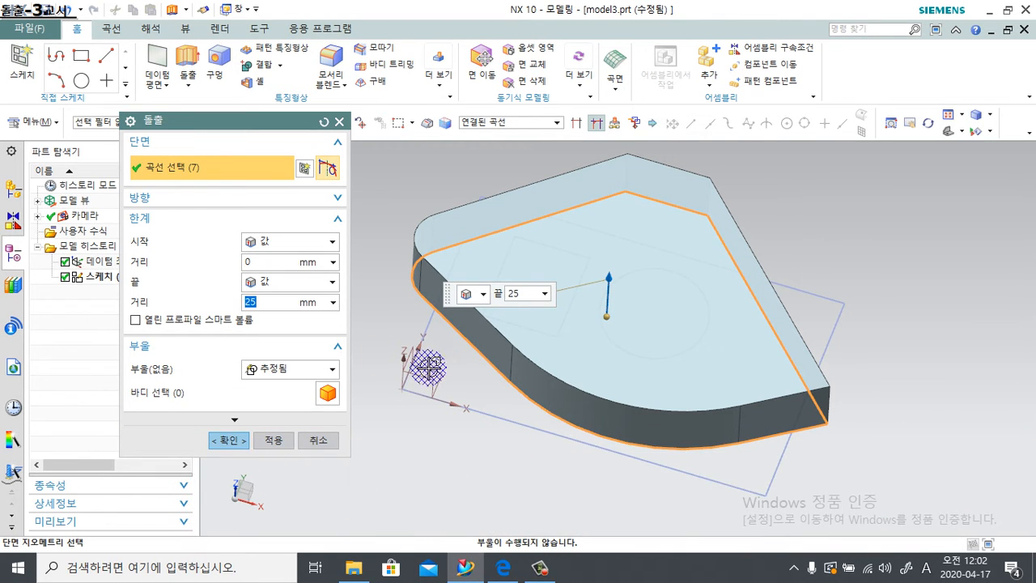
{"action": "left_click", "coordinate": [228, 441]}
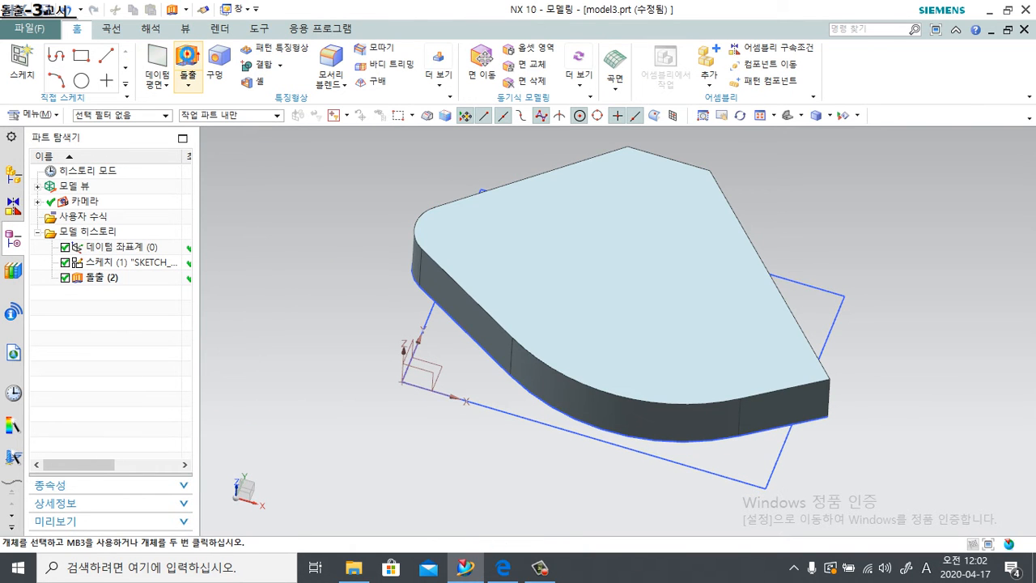
{"action": "key", "text": "x"}
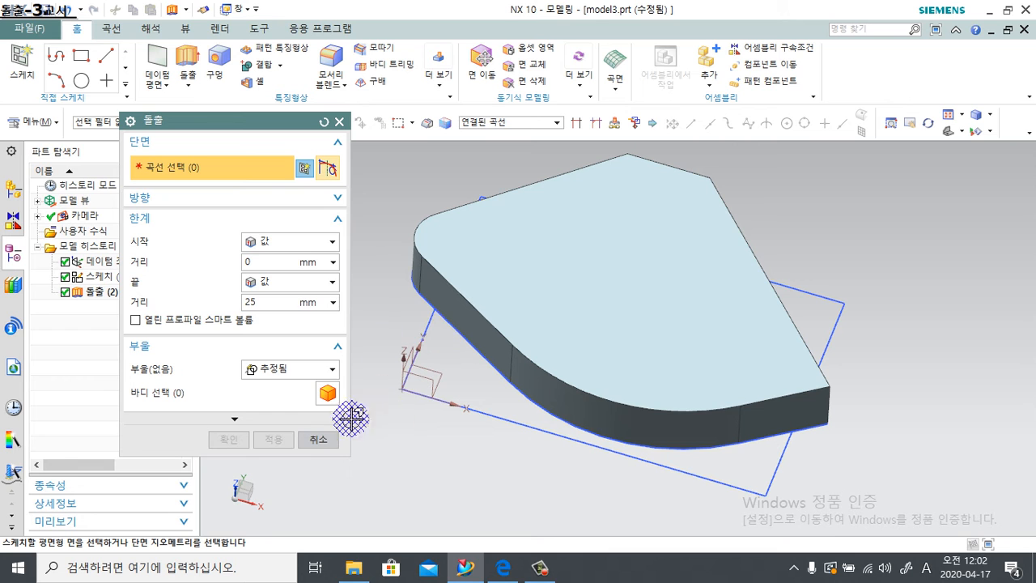
{"action": "left_click", "coordinate": [319, 439]}
{"action": "scroll", "coordinate": [349, 319], "scroll_direction": "down", "scroll_amount": 2}
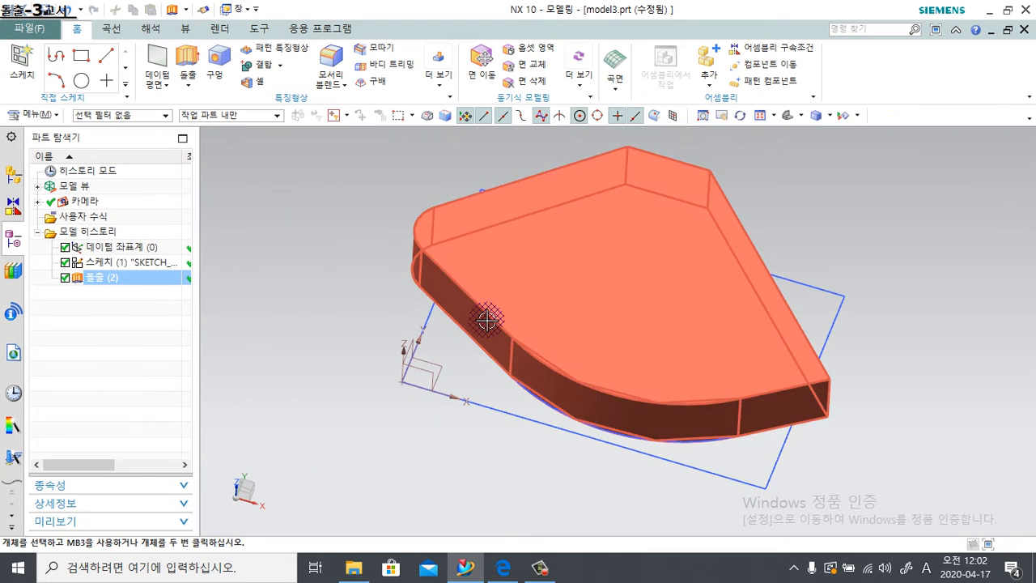
{"action": "middle_click_drag", "start_coordinate": [525, 384], "coordinate": [534, 388]}
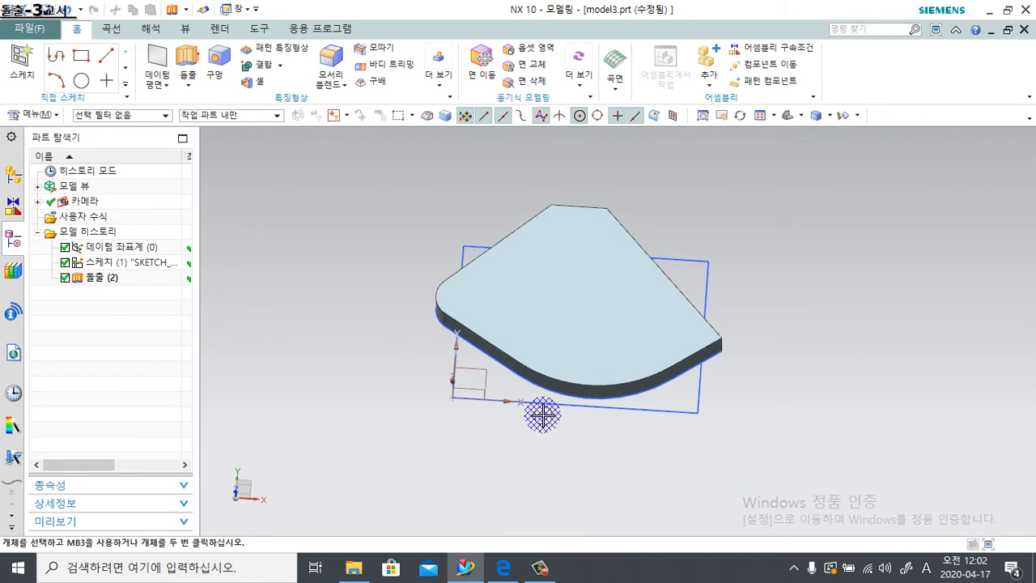
{"action": "left_click", "coordinate": [539, 566]}
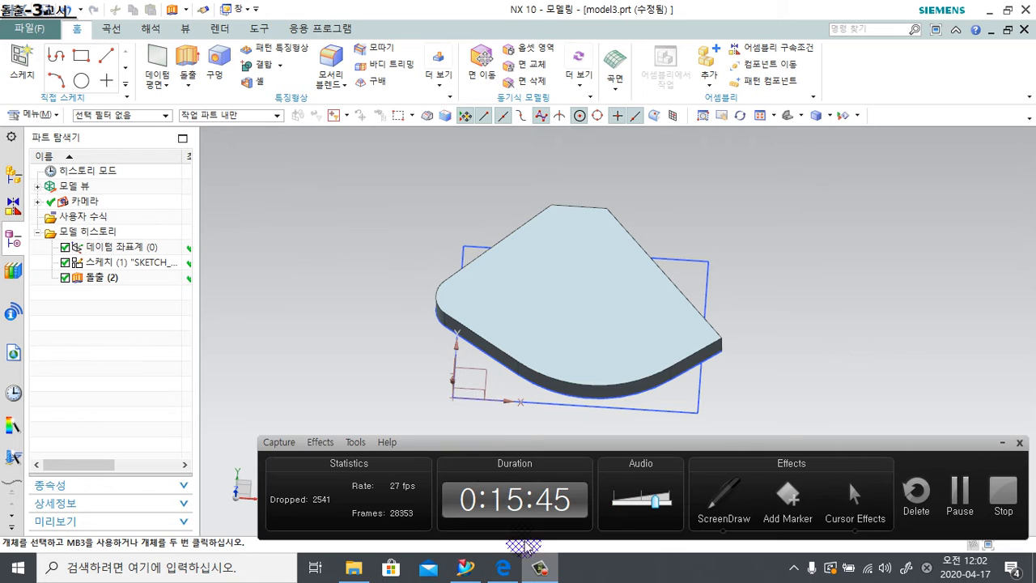
{"action": "left_click", "coordinate": [1002, 442]}
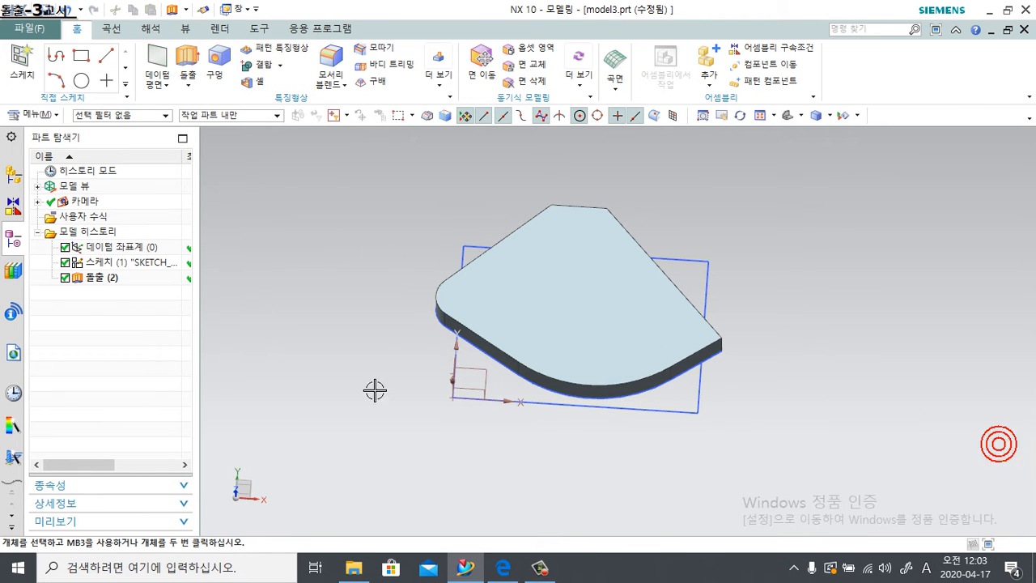
{"action": "scroll", "coordinate": [521, 373], "scroll_direction": "up", "scroll_amount": 2}
{"action": "middle_click_drag", "start_coordinate": [589, 356], "coordinate": [594, 496]}
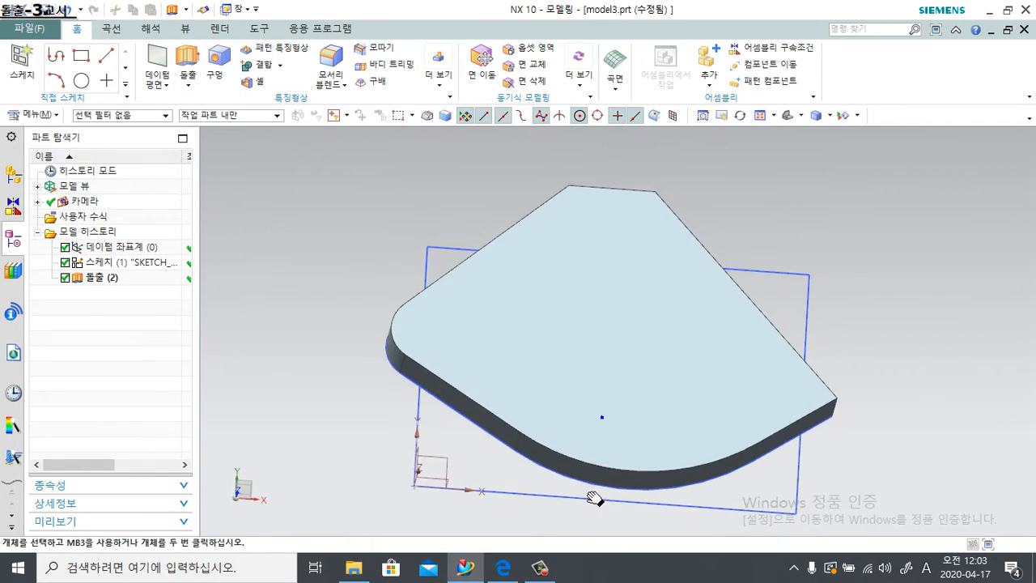
{"action": "scroll", "coordinate": [594, 493], "scroll_direction": "up", "scroll_amount": 1}
{"action": "left_click", "coordinate": [547, 570]}
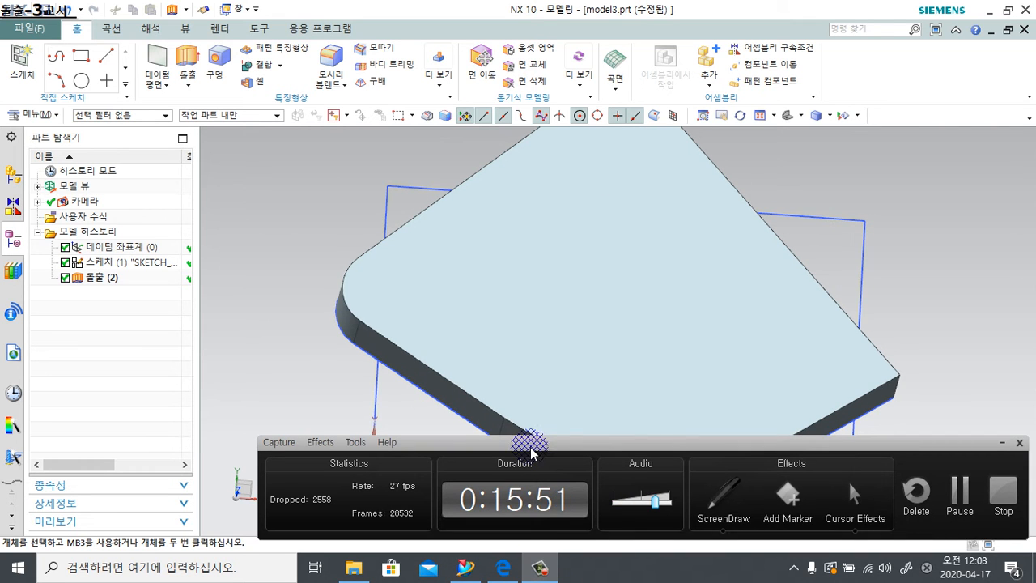
{"action": "left_click", "coordinate": [1000, 443]}
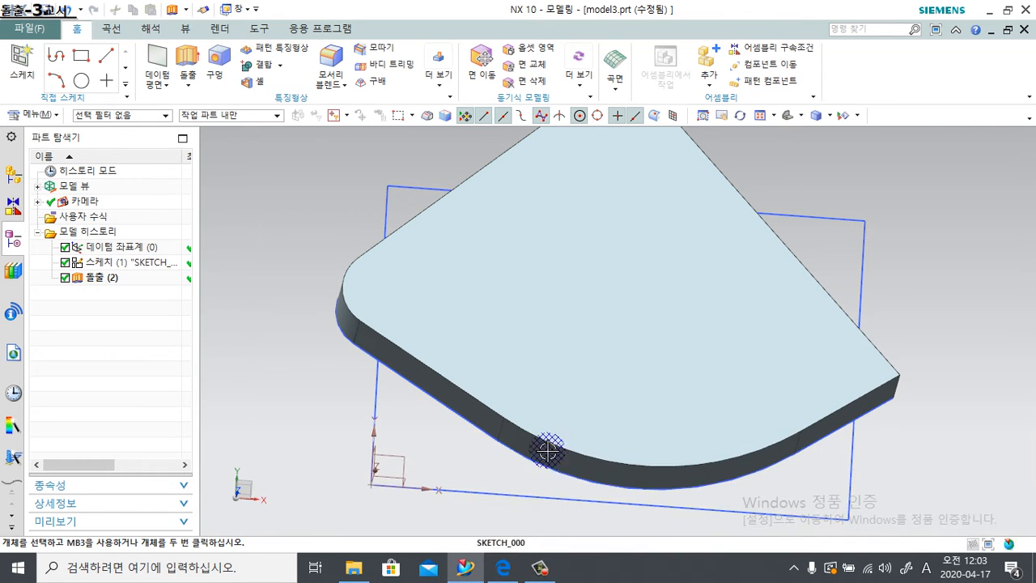
{"action": "middle_click_drag", "start_coordinate": [546, 457], "coordinate": [544, 481]}
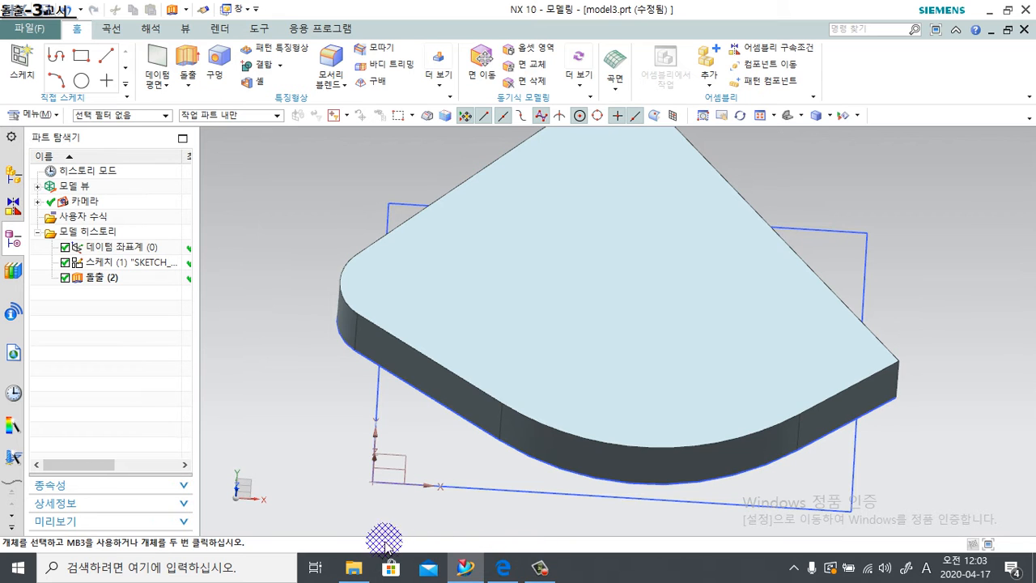
Switch to 3DCAD교재.pdf in the Edge browser and examine the dimensioned practice drawings on pages 4 and 5, including exercise #4.
{"action": "key", "text": "F9"}
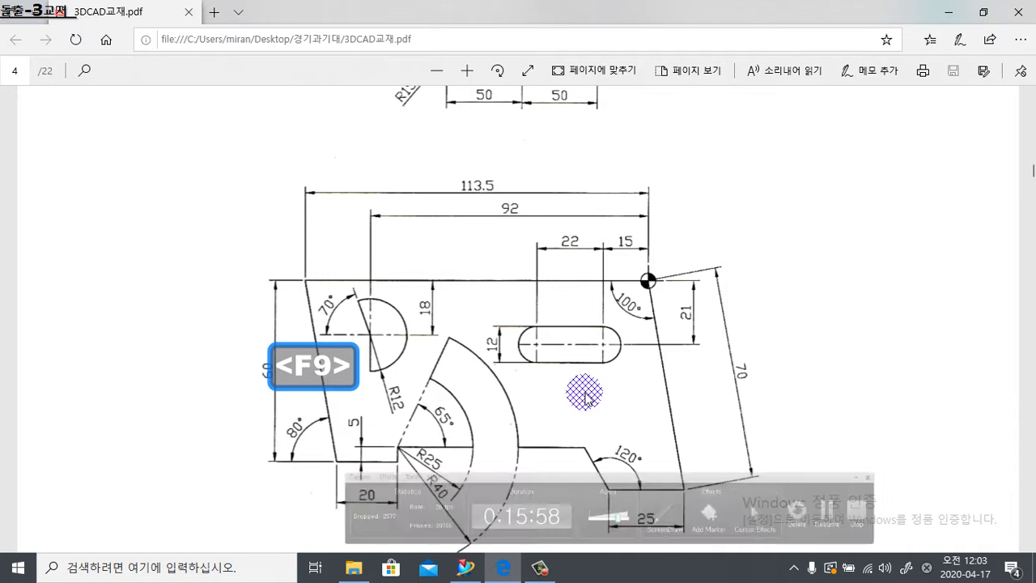
{"action": "scroll", "coordinate": [623, 315], "scroll_direction": "up", "scroll_amount": 5}
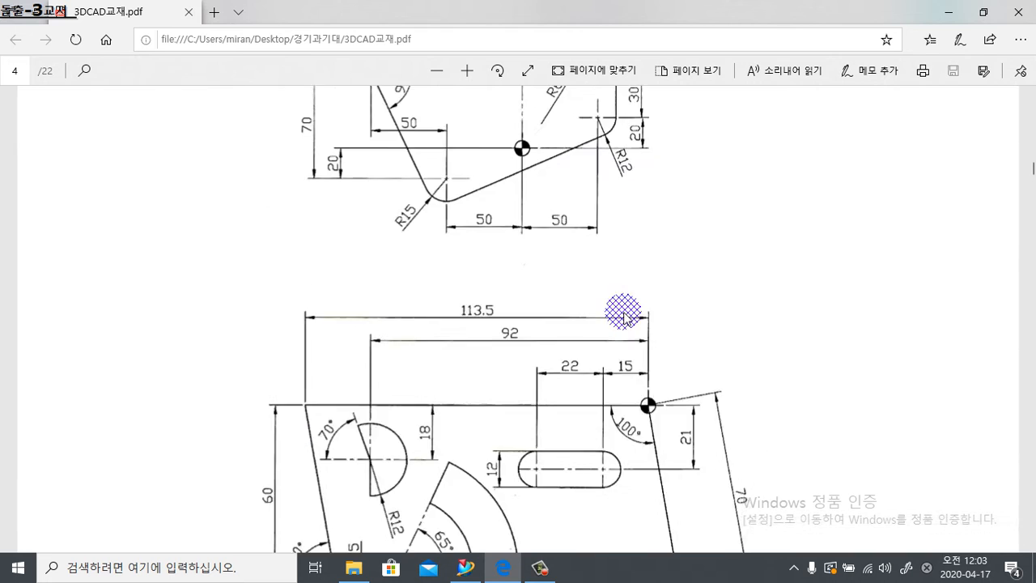
{"action": "scroll", "coordinate": [615, 323], "scroll_direction": "down", "scroll_amount": 2}
{"action": "scroll", "coordinate": [644, 374], "scroll_direction": "down", "scroll_amount": 7}
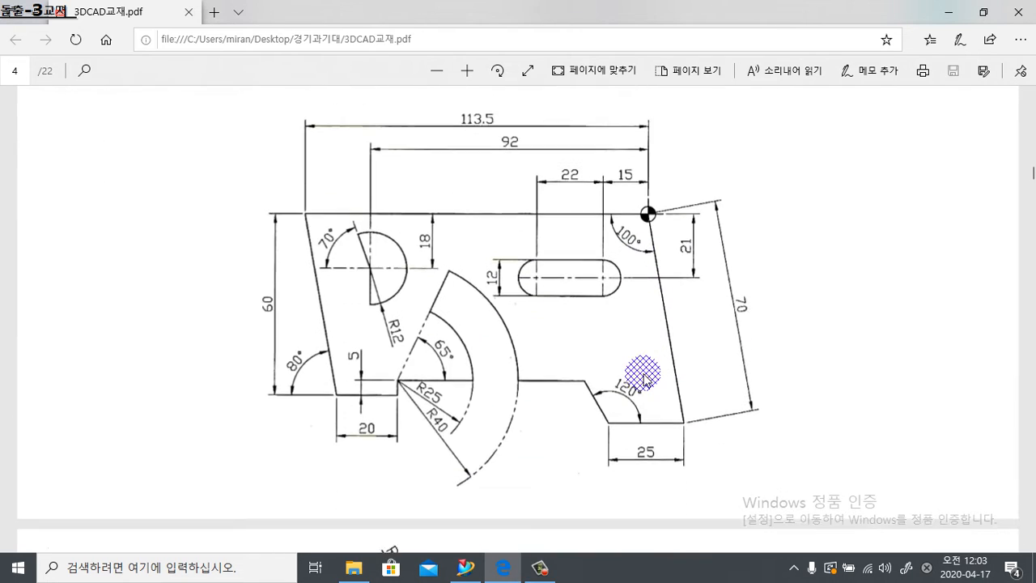
{"action": "scroll", "coordinate": [647, 379], "scroll_direction": "down", "scroll_amount": 3}
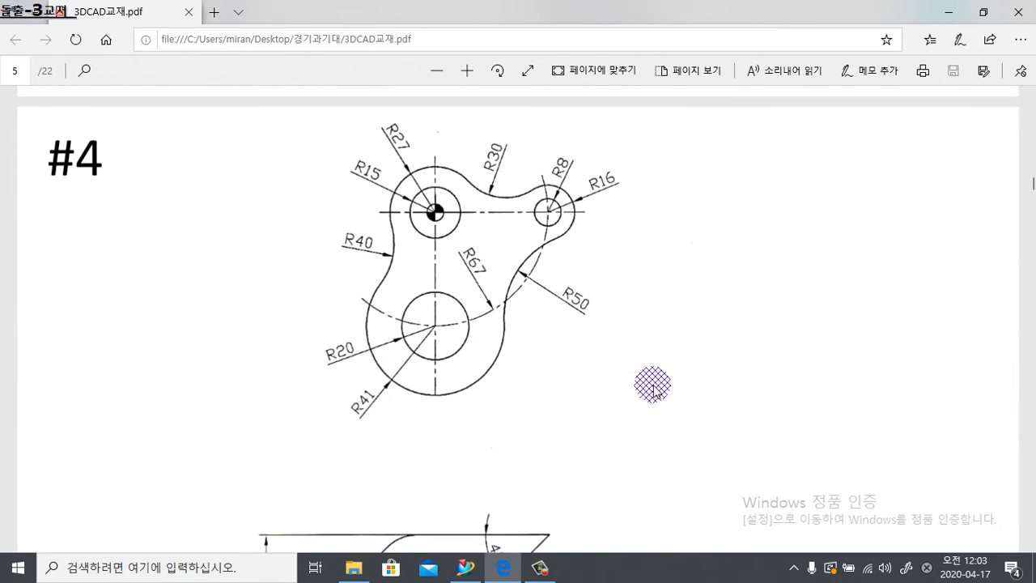
{"action": "scroll", "coordinate": [671, 382], "scroll_direction": "up", "scroll_amount": 3}
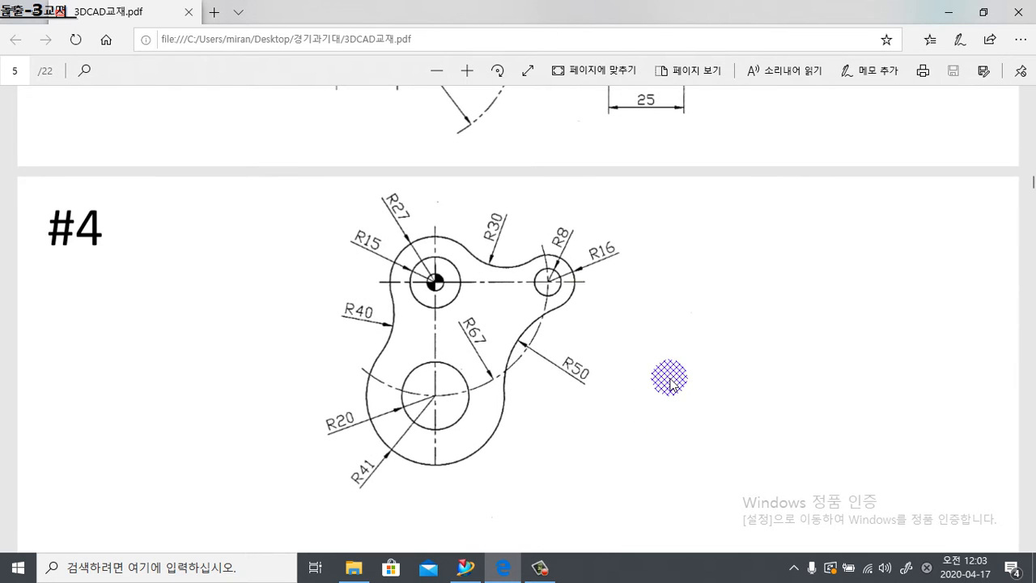
{"action": "scroll", "coordinate": [669, 378], "scroll_direction": "down", "scroll_amount": 1, "text": "ctrl"}
{"action": "scroll", "coordinate": [679, 389], "scroll_direction": "down", "scroll_amount": 5}
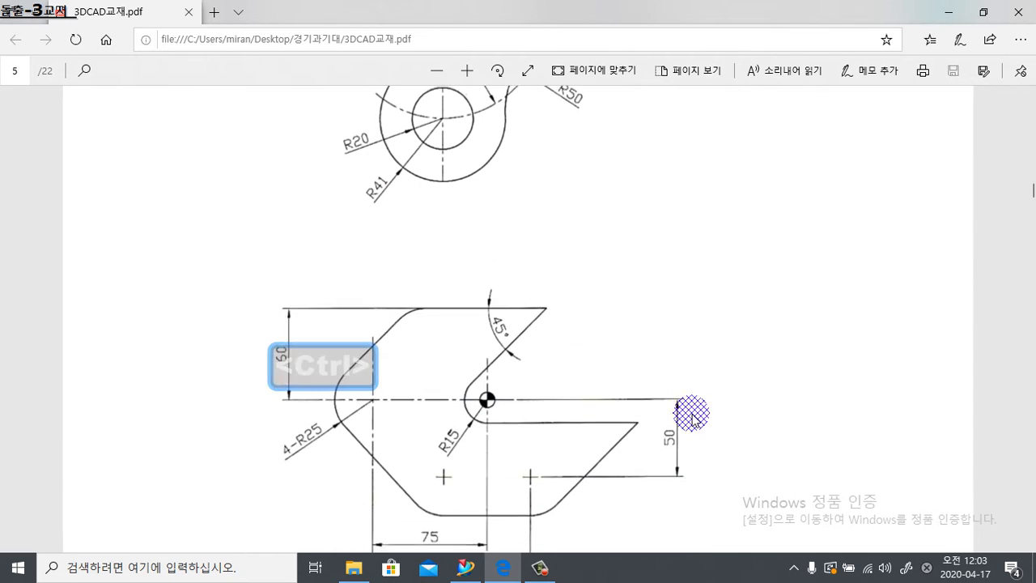
{"action": "scroll", "coordinate": [717, 462], "scroll_direction": "up", "scroll_amount": 2}
{"action": "scroll", "coordinate": [712, 465], "scroll_direction": "down", "scroll_amount": 1}
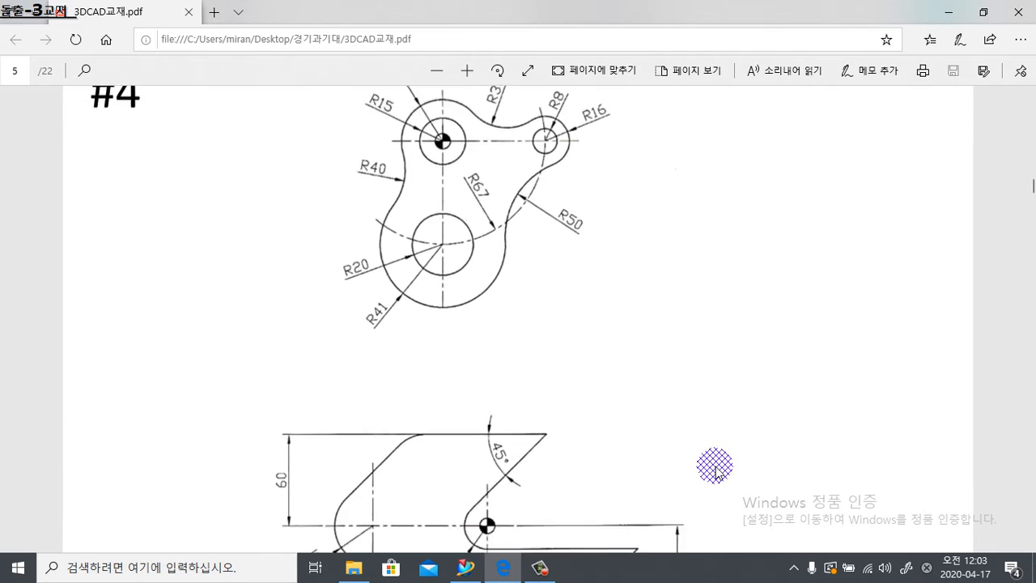
{"action": "scroll", "coordinate": [716, 467], "scroll_direction": "down", "scroll_amount": 2}
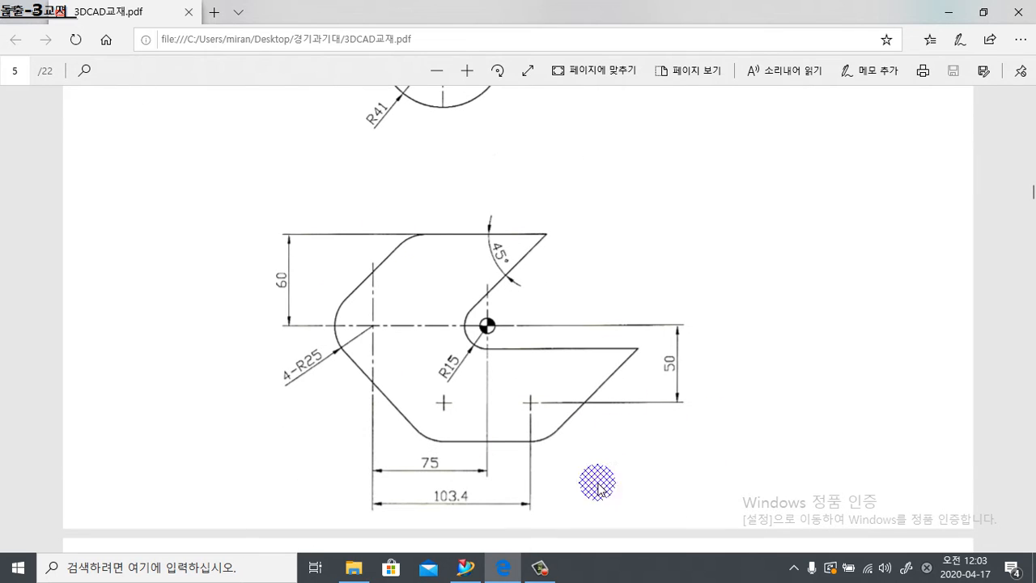
{"action": "scroll", "coordinate": [477, 323], "scroll_direction": "up", "scroll_amount": 3}
{"action": "scroll", "coordinate": [475, 318], "scroll_direction": "down", "scroll_amount": 5}
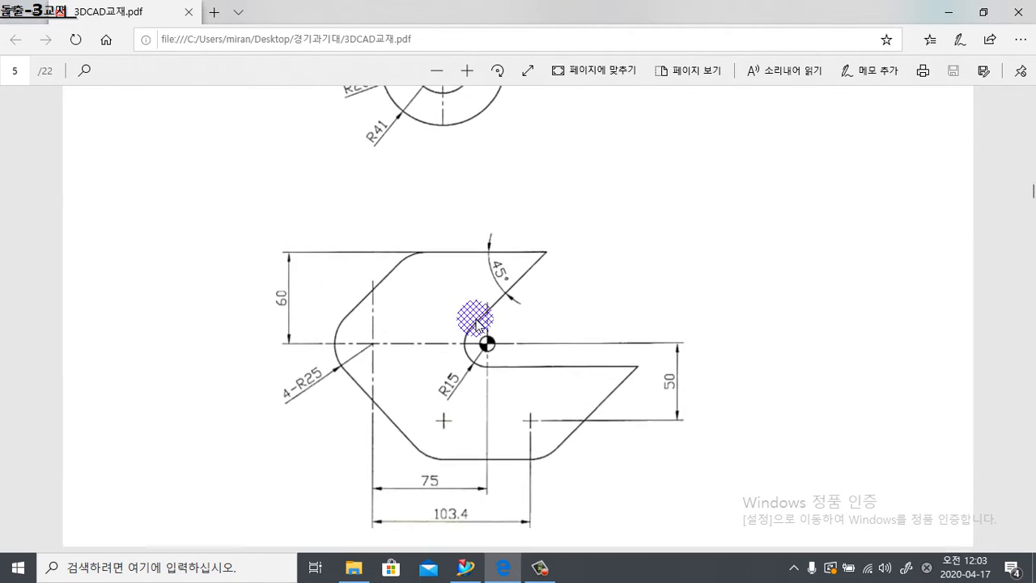
{"action": "scroll", "coordinate": [484, 322], "scroll_direction": "up", "scroll_amount": 1}
{"action": "scroll", "coordinate": [485, 322], "scroll_direction": "up", "scroll_amount": 4}
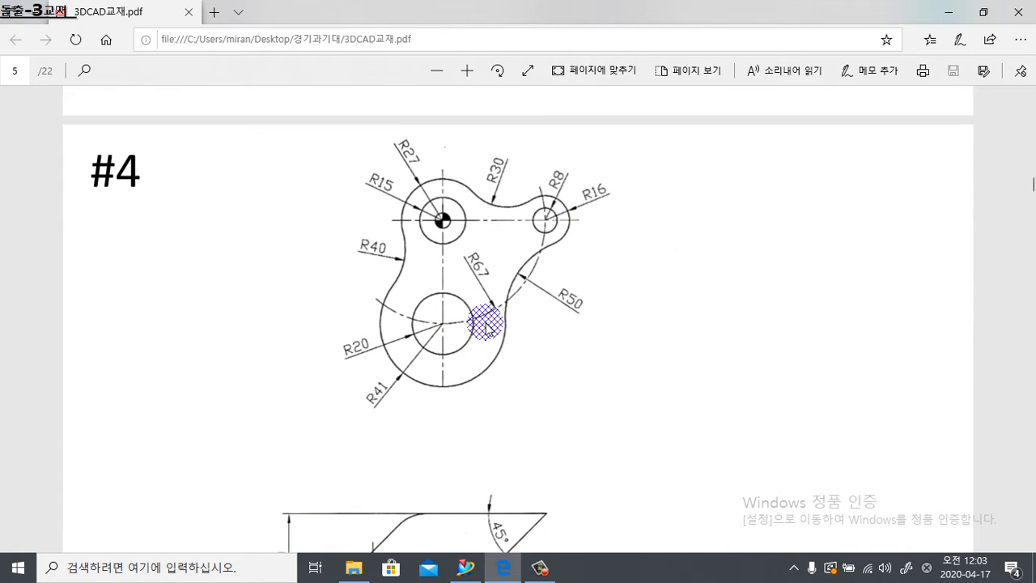
{"action": "scroll", "coordinate": [485, 324], "scroll_direction": "down", "scroll_amount": 2}
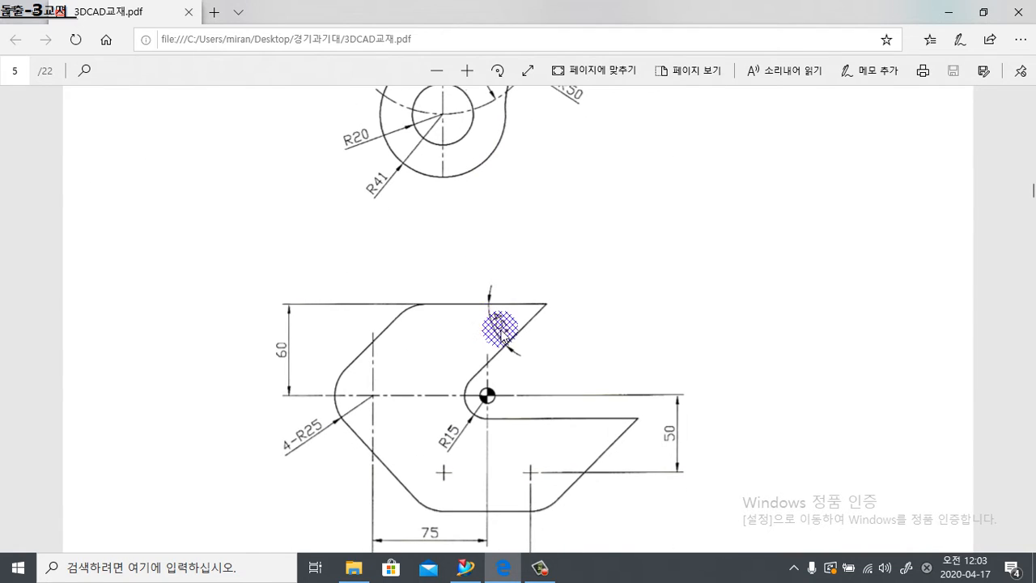
{"action": "scroll", "coordinate": [509, 332], "scroll_direction": "up", "scroll_amount": 3}
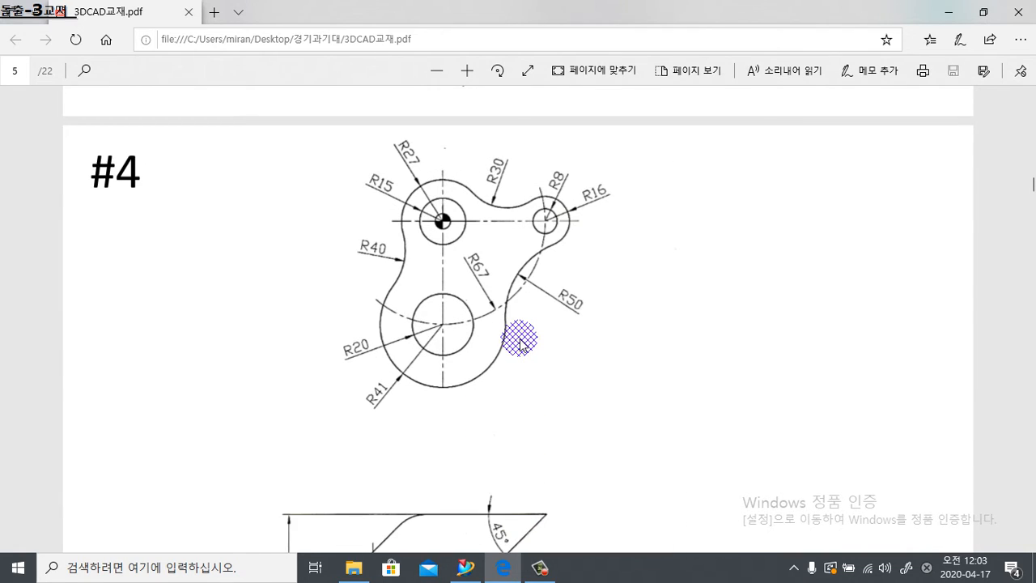
{"action": "scroll", "coordinate": [520, 343], "scroll_direction": "down", "scroll_amount": 4}
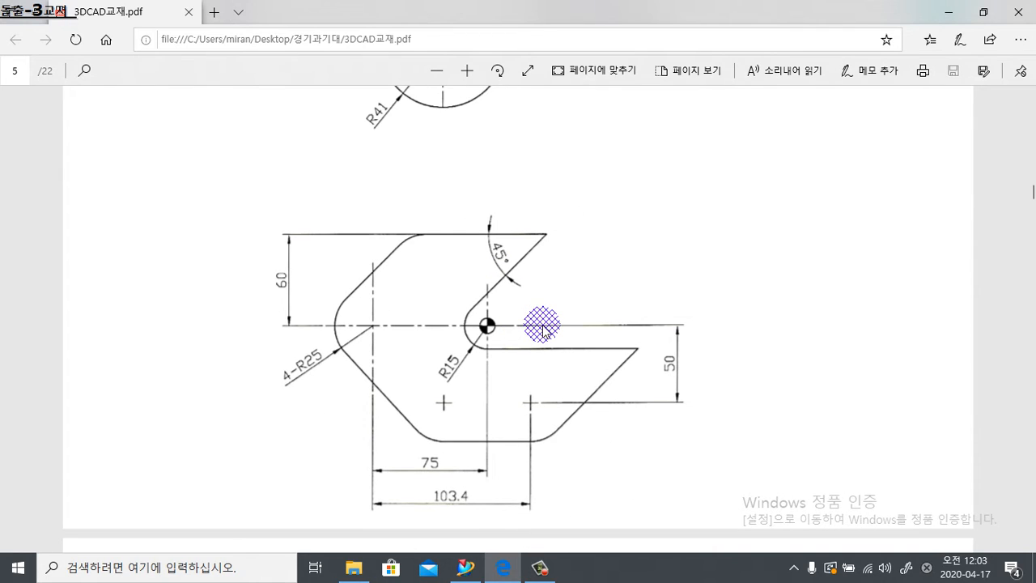
Examine the block-shaped practice solids in exercises #5 and #6 of the textbook, focusing on figure 1 of exercise #5.
{"action": "scroll", "coordinate": [542, 329], "scroll_direction": "down", "scroll_amount": 2}
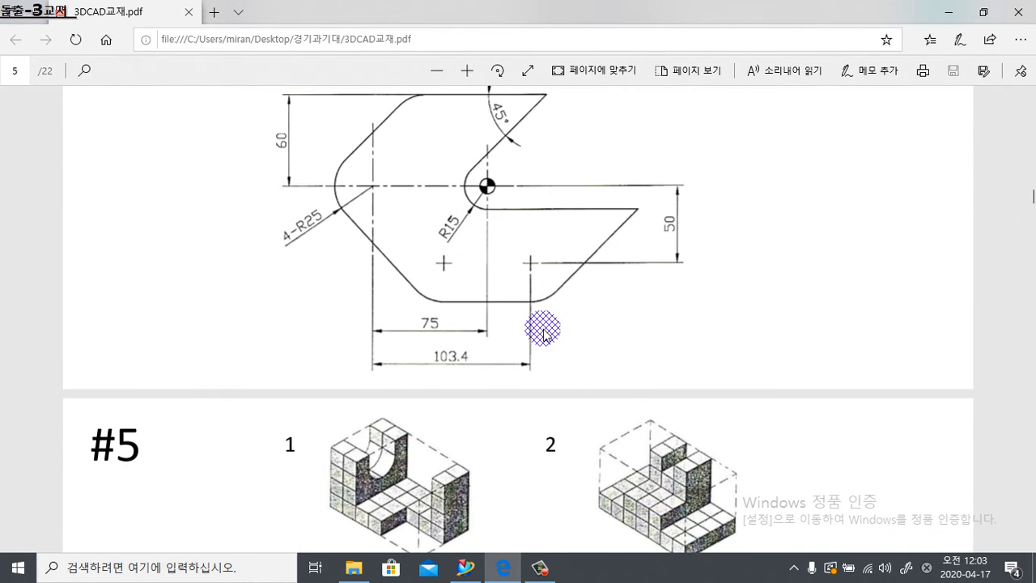
{"action": "scroll", "coordinate": [544, 332], "scroll_direction": "down", "scroll_amount": 2}
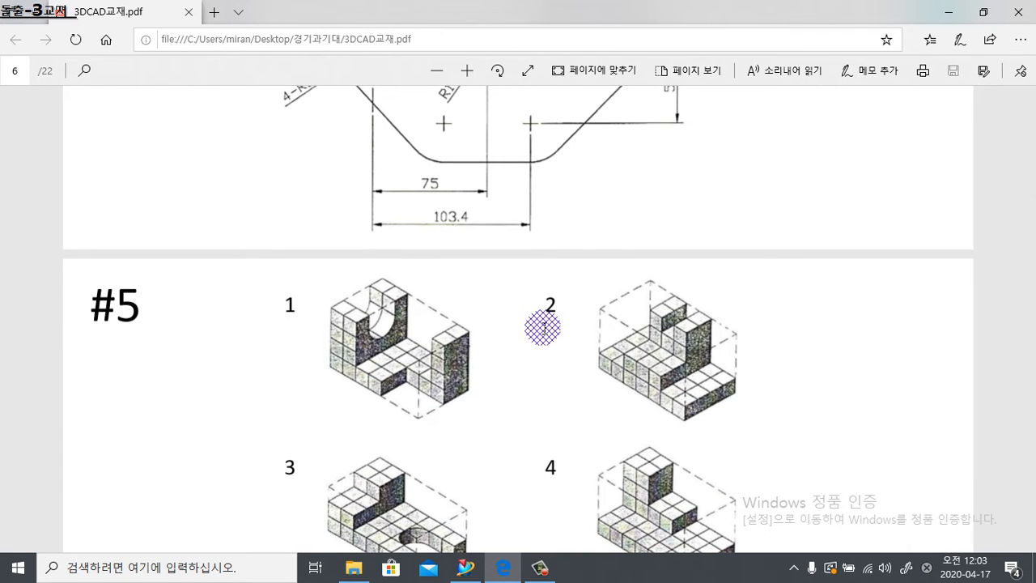
{"action": "scroll", "coordinate": [282, 331], "scroll_direction": "down", "scroll_amount": 2}
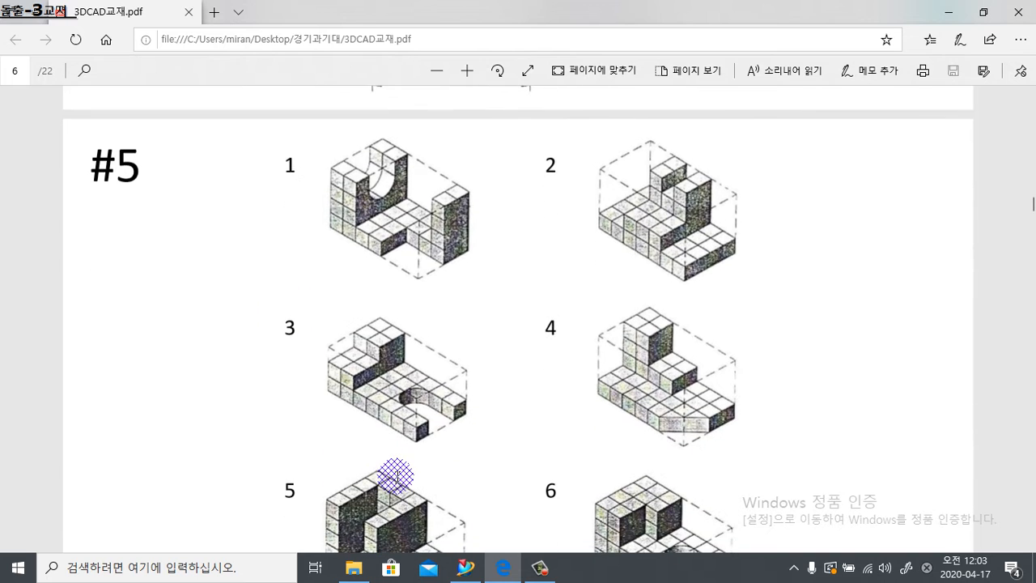
{"action": "scroll", "coordinate": [396, 475], "scroll_direction": "down", "scroll_amount": 6}
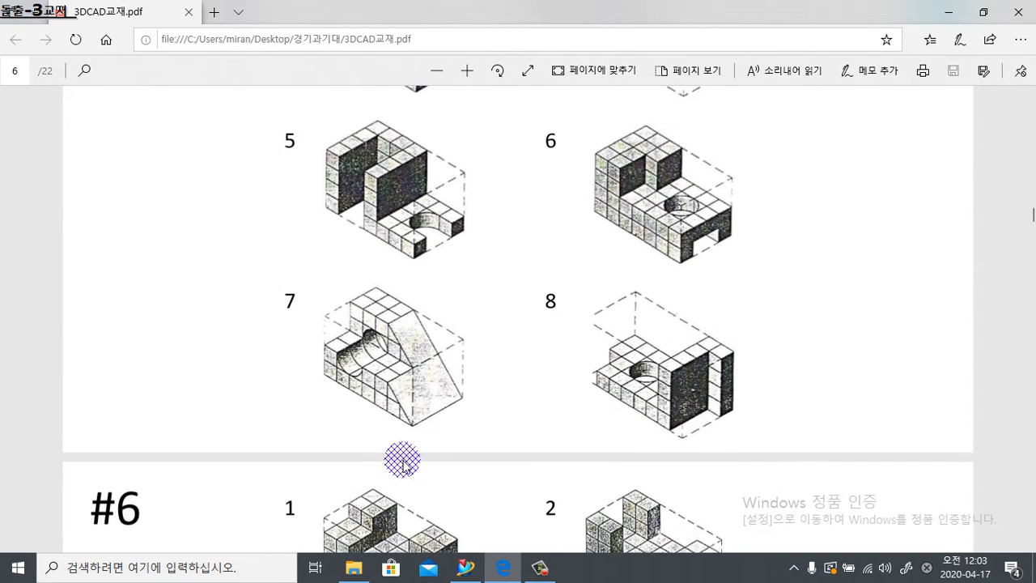
{"action": "scroll", "coordinate": [403, 459], "scroll_direction": "down", "scroll_amount": 7}
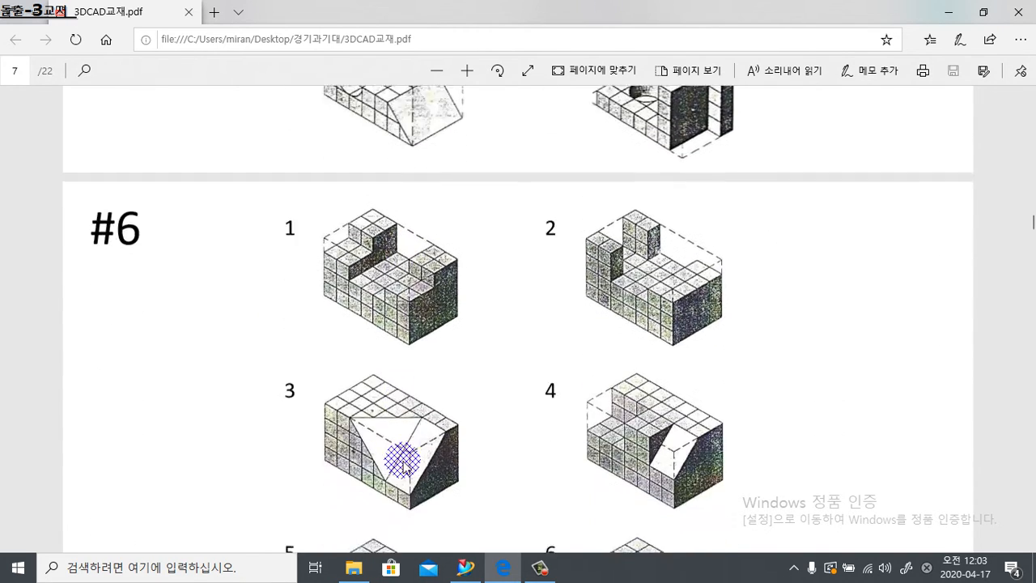
{"action": "scroll", "coordinate": [428, 486], "scroll_direction": "down", "scroll_amount": 3}
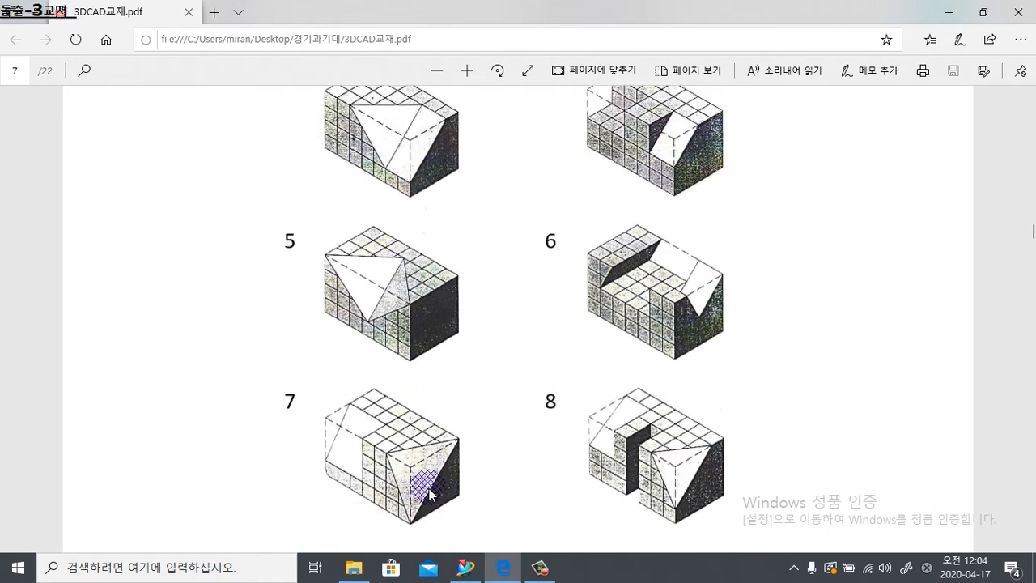
{"action": "scroll", "coordinate": [428, 490], "scroll_direction": "up", "scroll_amount": 9}
{"action": "scroll", "coordinate": [435, 491], "scroll_direction": "up", "scroll_amount": 7}
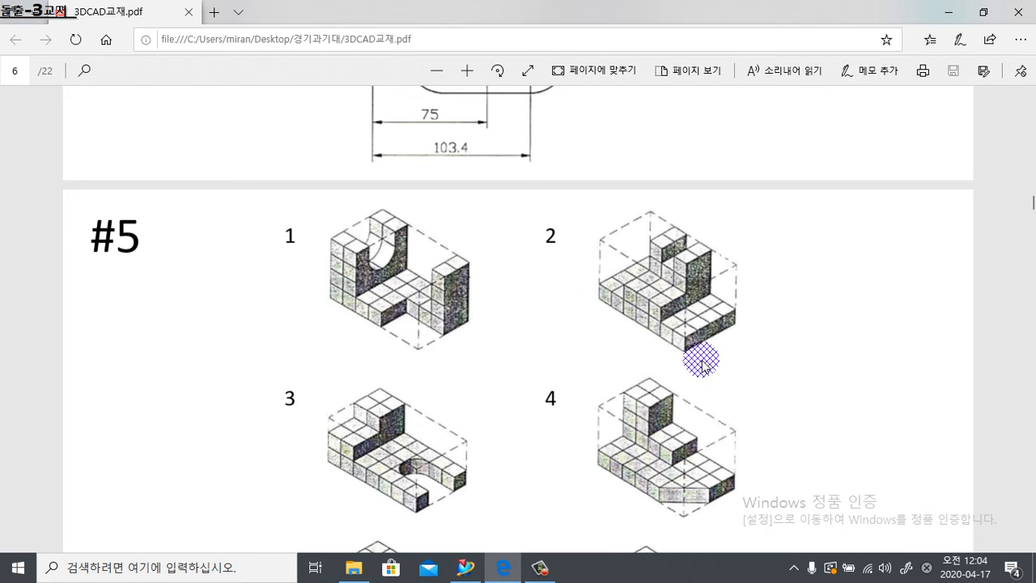
{"action": "scroll", "coordinate": [332, 275], "scroll_direction": "up", "scroll_amount": 3, "text": "ctrl"}
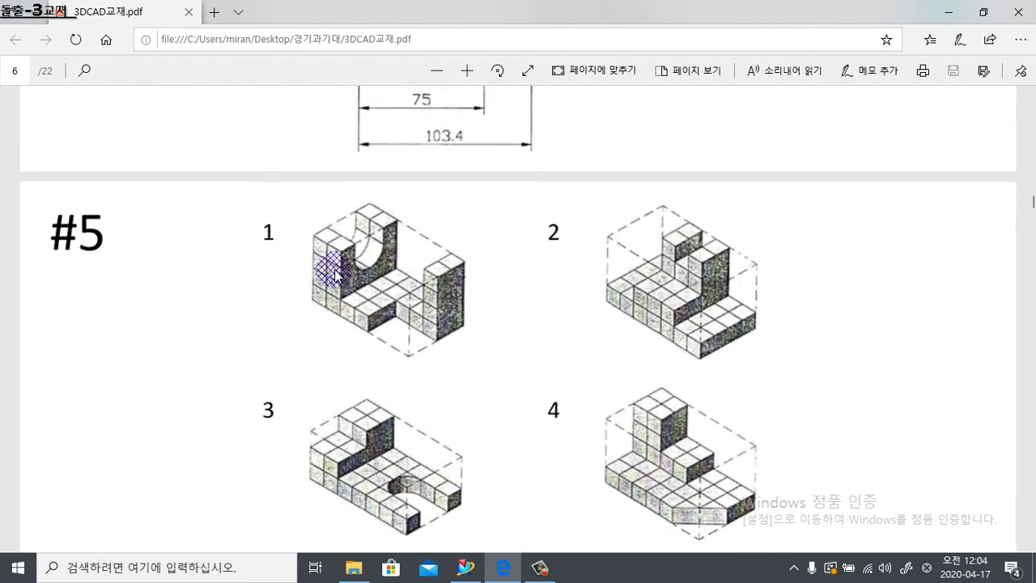
{"action": "scroll", "coordinate": [334, 275], "scroll_direction": "up", "scroll_amount": 2, "text": "ctrl"}
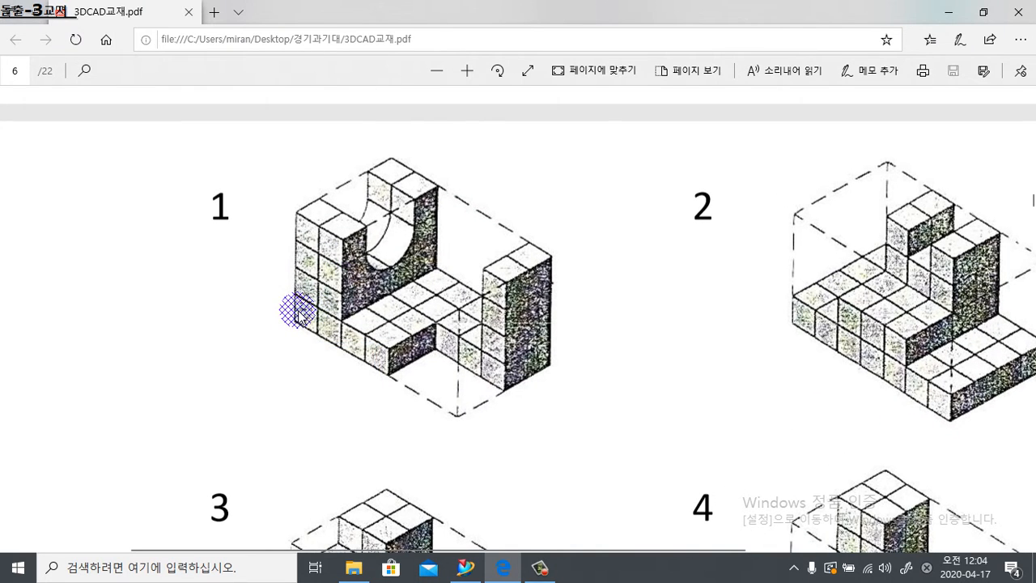
{"action": "key", "text": "F2"}
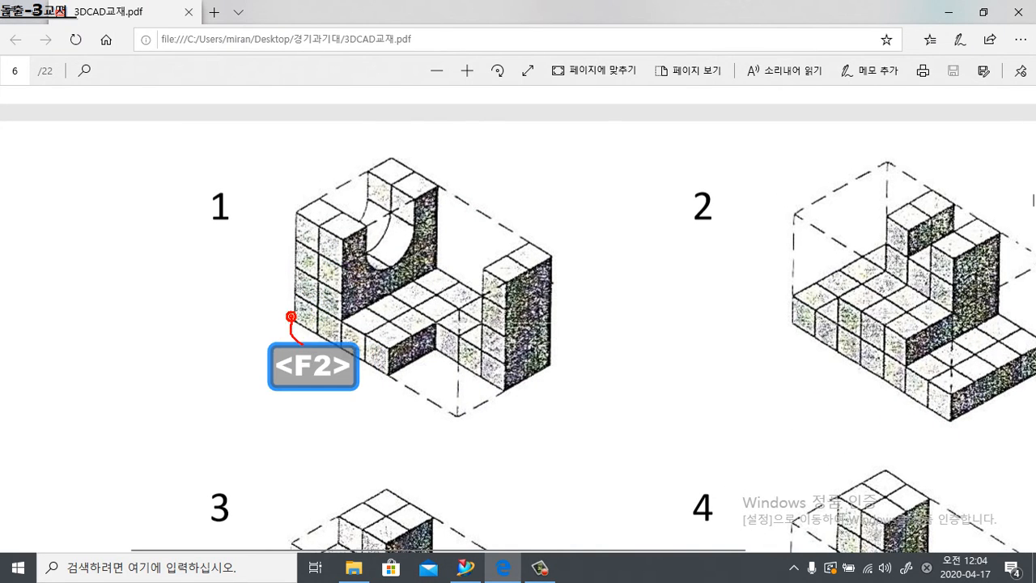
{"action": "left_click_drag", "start_coordinate": [245, 327], "coordinate": [256, 349]}
{"action": "key", "text": "Escape"}
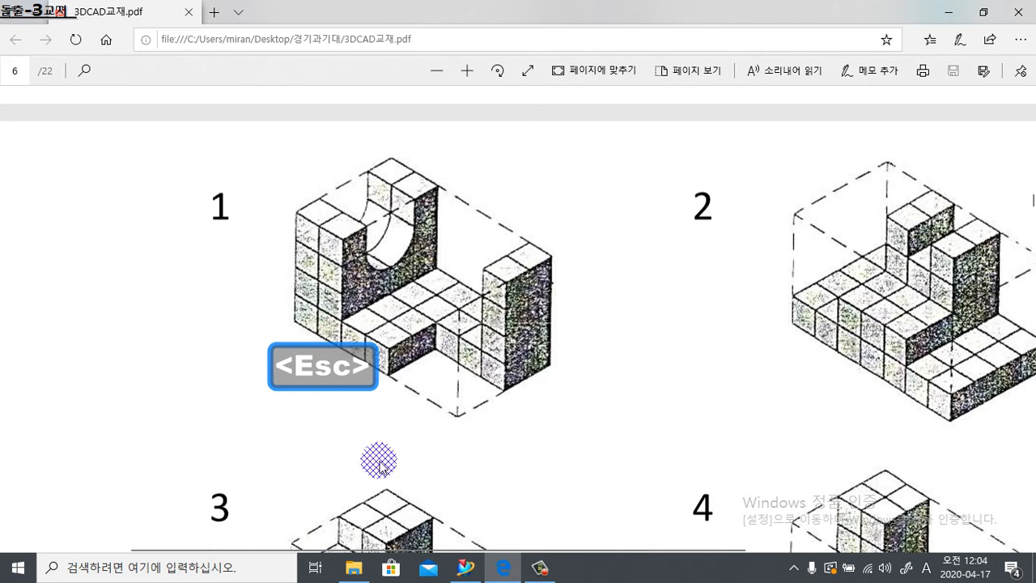
{"action": "scroll", "coordinate": [370, 425], "scroll_direction": "up", "scroll_amount": 2}
{"action": "scroll", "coordinate": [370, 425], "scroll_direction": "down", "scroll_amount": 1}
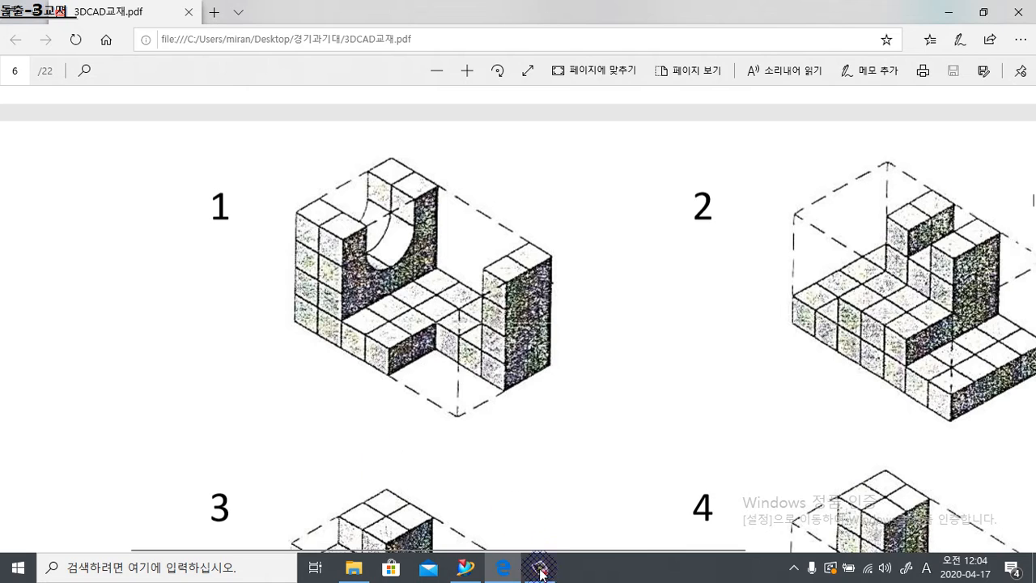
Annotate figure 1 of exercise #5 with overall dimensions 70, 40 and 40 in freehand red ink, and clear the markings.
{"action": "key", "text": "F2"}
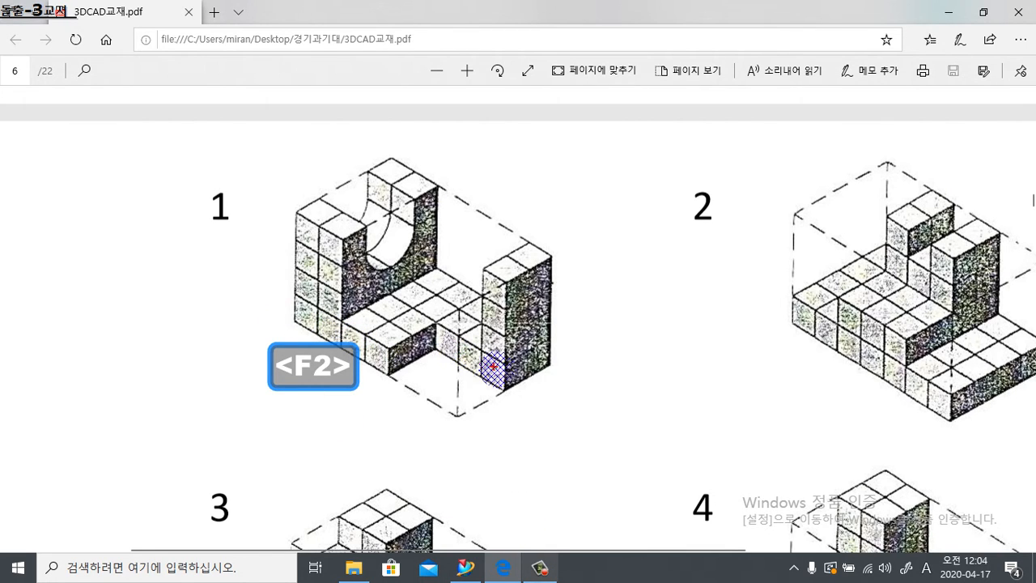
{"action": "left_click_drag", "start_coordinate": [444, 407], "coordinate": [452, 407]}
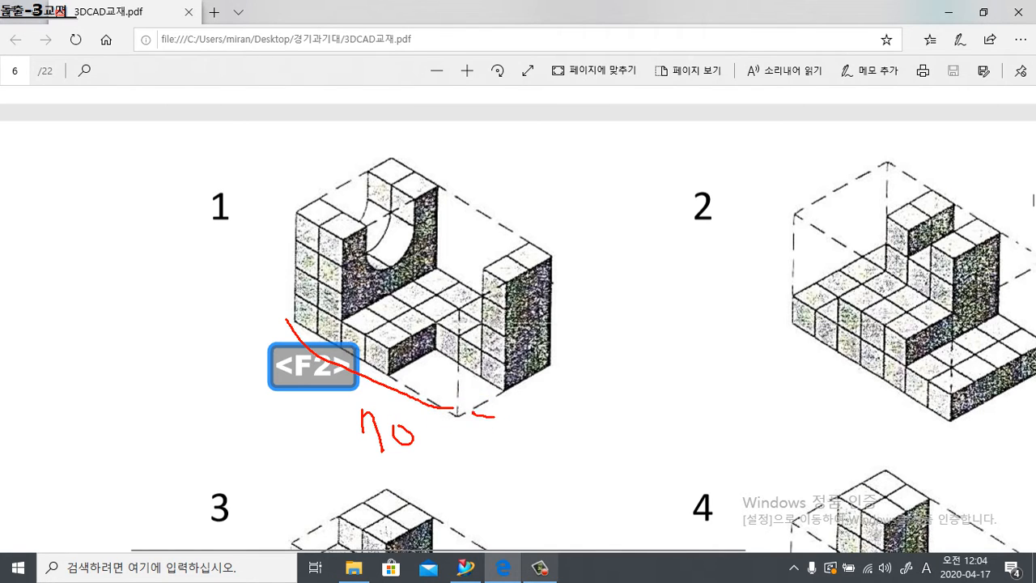
{"action": "left_click_drag", "start_coordinate": [531, 413], "coordinate": [539, 428]}
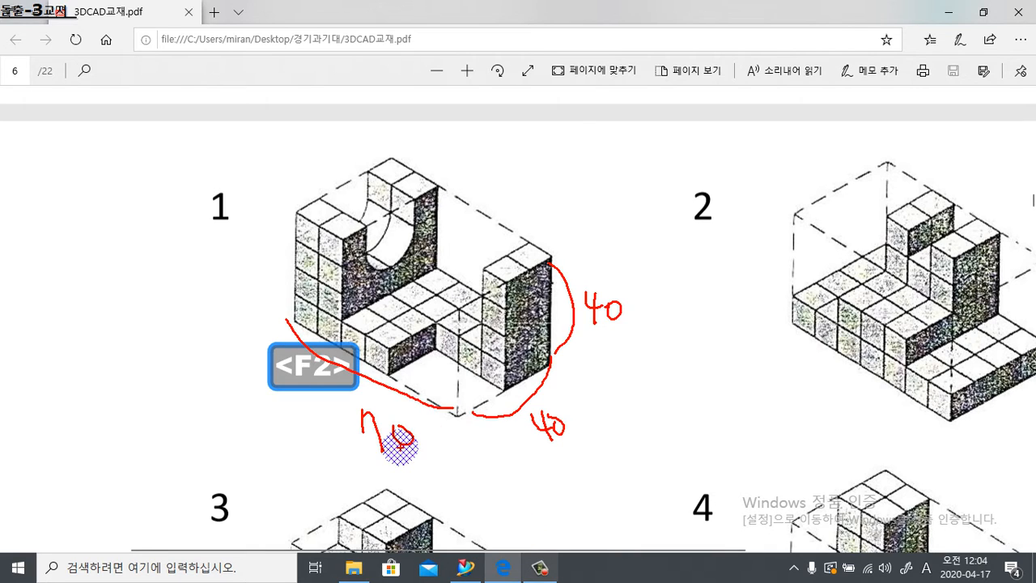
{"action": "key", "text": "Escape"}
{"action": "scroll", "coordinate": [353, 429], "scroll_direction": "up", "scroll_amount": 1}
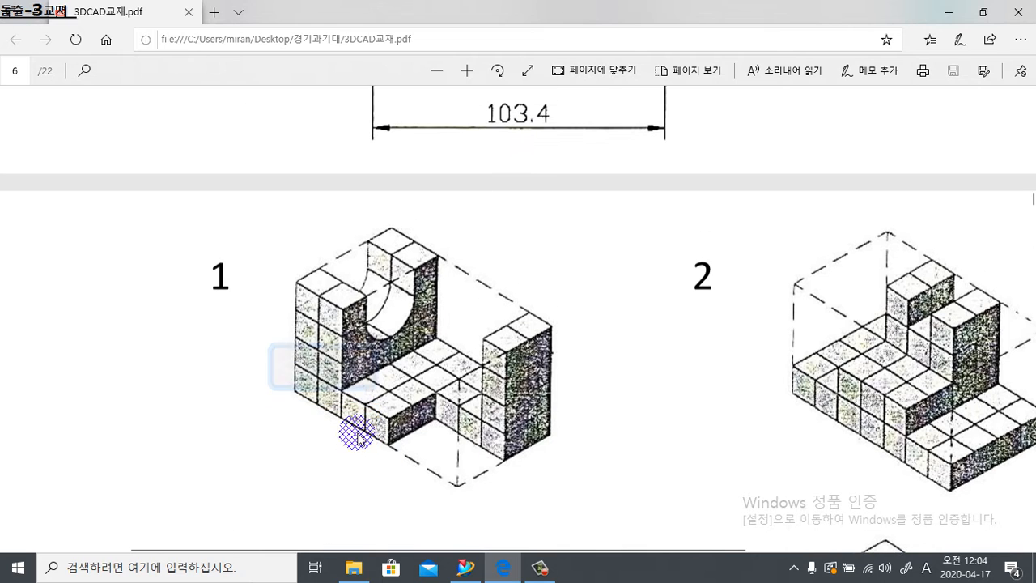
{"action": "scroll", "coordinate": [458, 397], "scroll_direction": "up", "scroll_amount": 1}
{"action": "scroll", "coordinate": [458, 397], "scroll_direction": "down", "scroll_amount": 2}
{"action": "scroll", "coordinate": [458, 399], "scroll_direction": "down", "scroll_amount": 1}
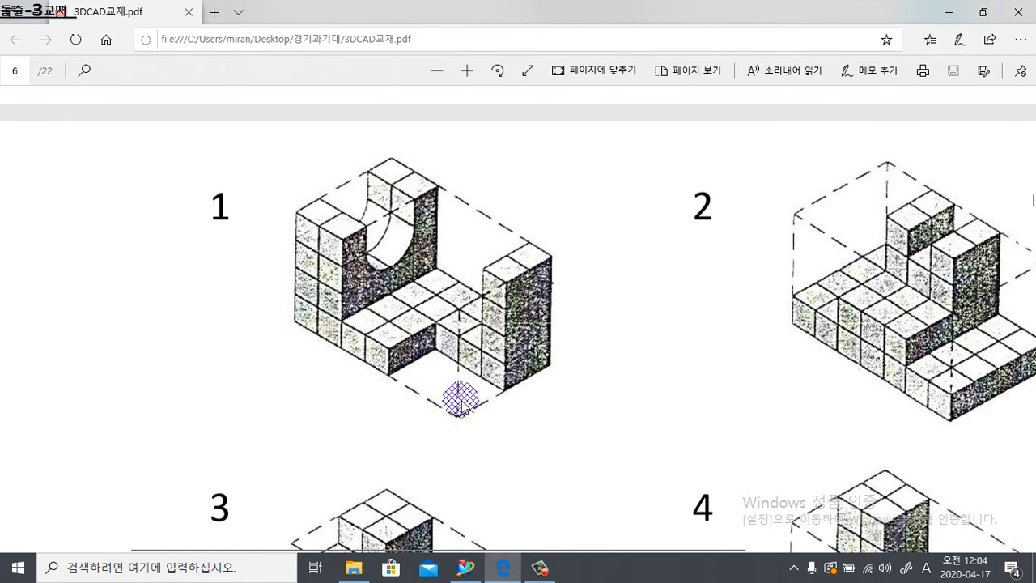
{"action": "scroll", "coordinate": [462, 397], "scroll_direction": "up", "scroll_amount": 3}
{"action": "scroll", "coordinate": [437, 396], "scroll_direction": "down", "scroll_amount": 1}
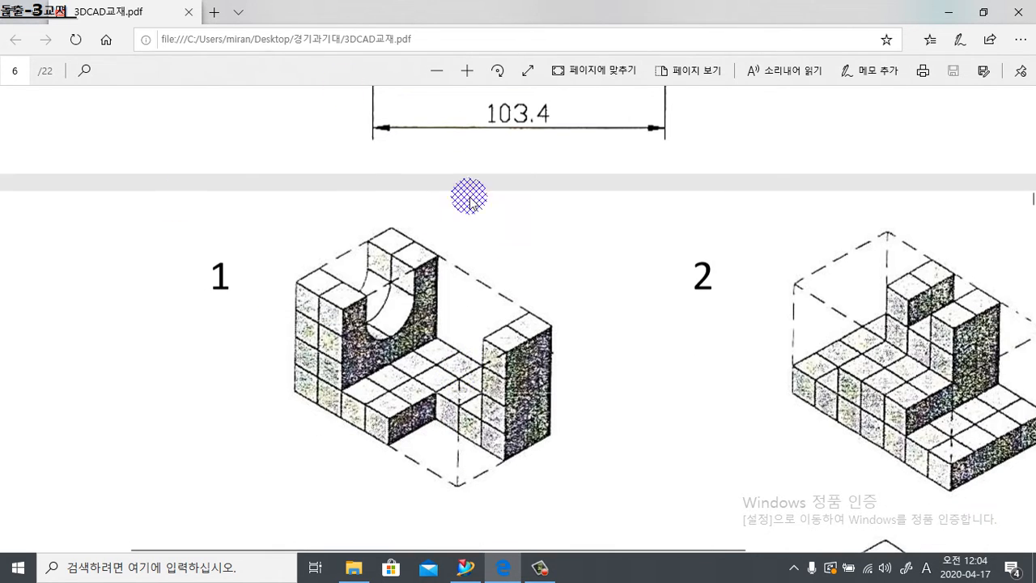
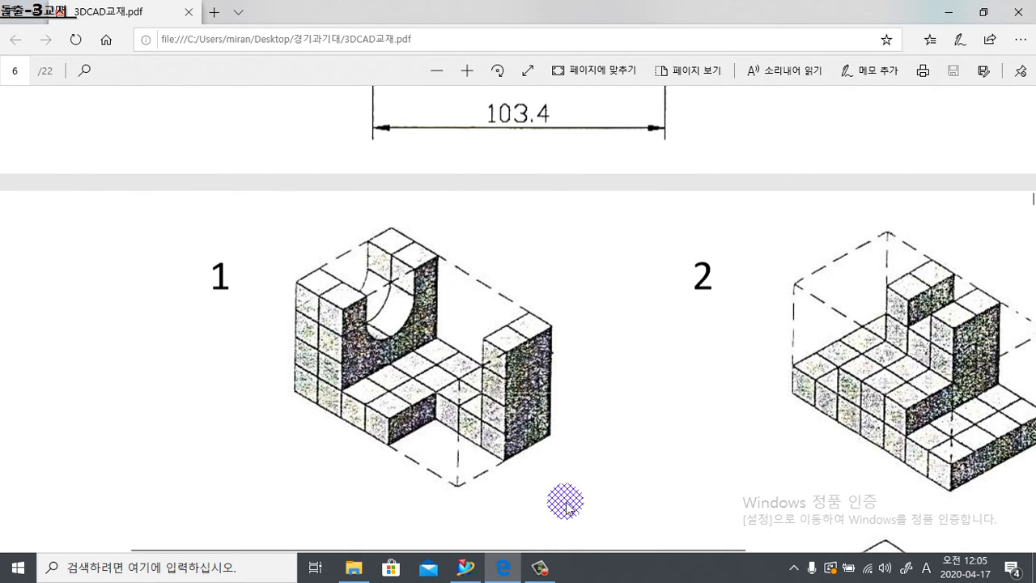
Switch to NX 10 and create a new millimetre part model4.prt in C:\MODELING from the Model template.
{"action": "key", "text": "F9"}
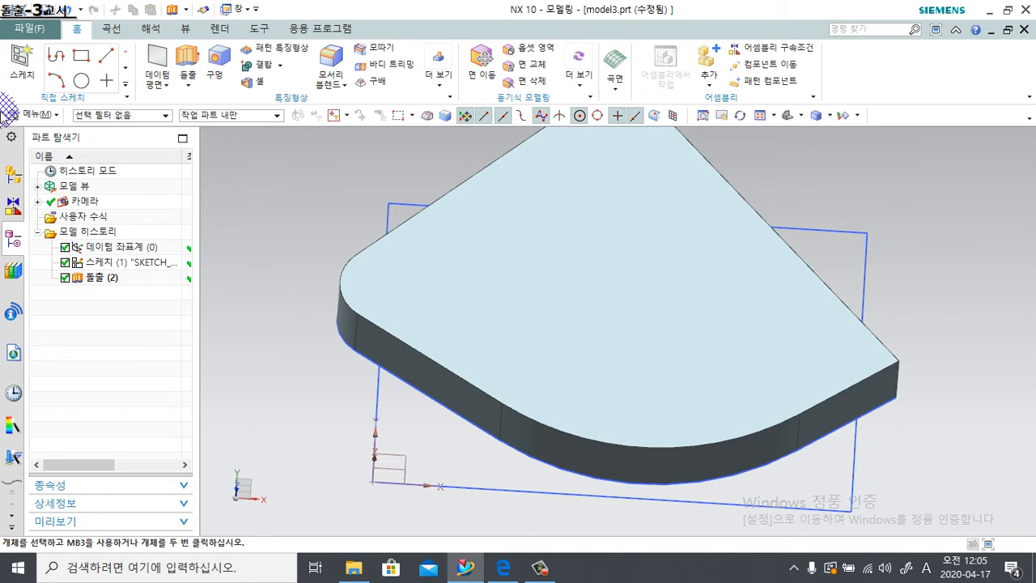
{"action": "left_click", "coordinate": [41, 33]}
{"action": "left_click", "coordinate": [40, 48]}
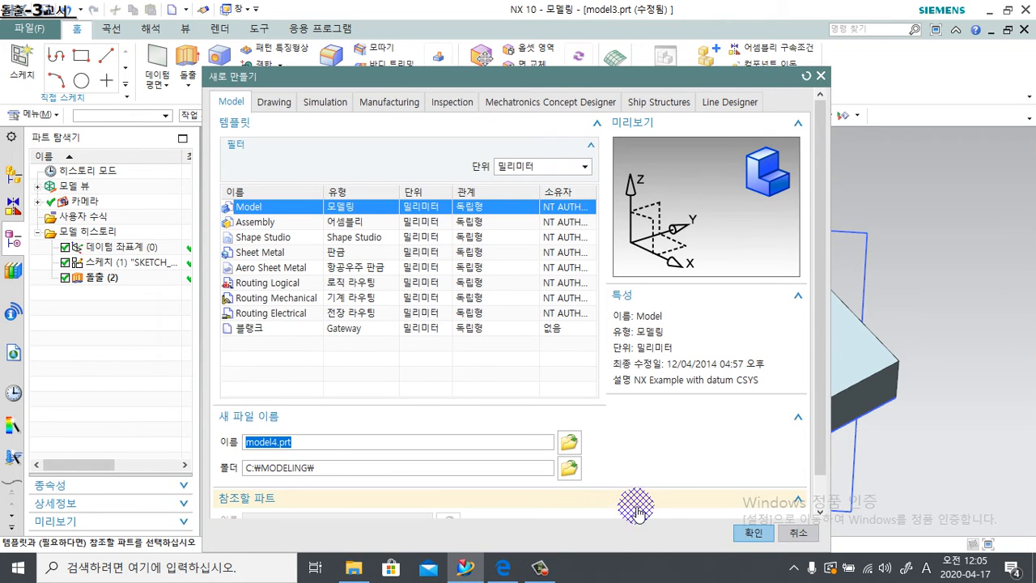
{"action": "left_click", "coordinate": [753, 533]}
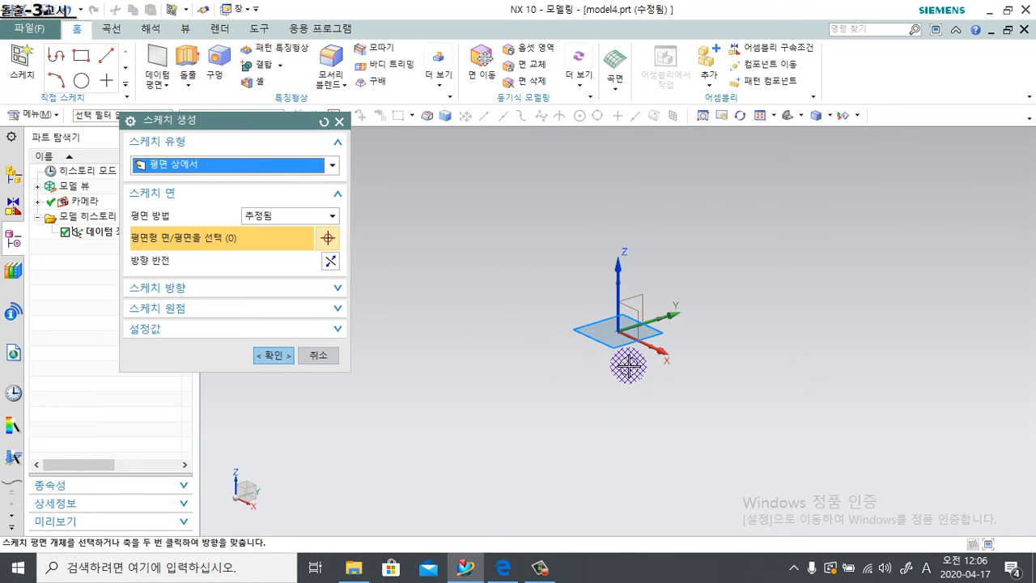
Create a sketch on the XY plane and draw a rectangle about 108 mm wide with its lower-left corner at the origin.
{"action": "left_click", "coordinate": [273, 355]}
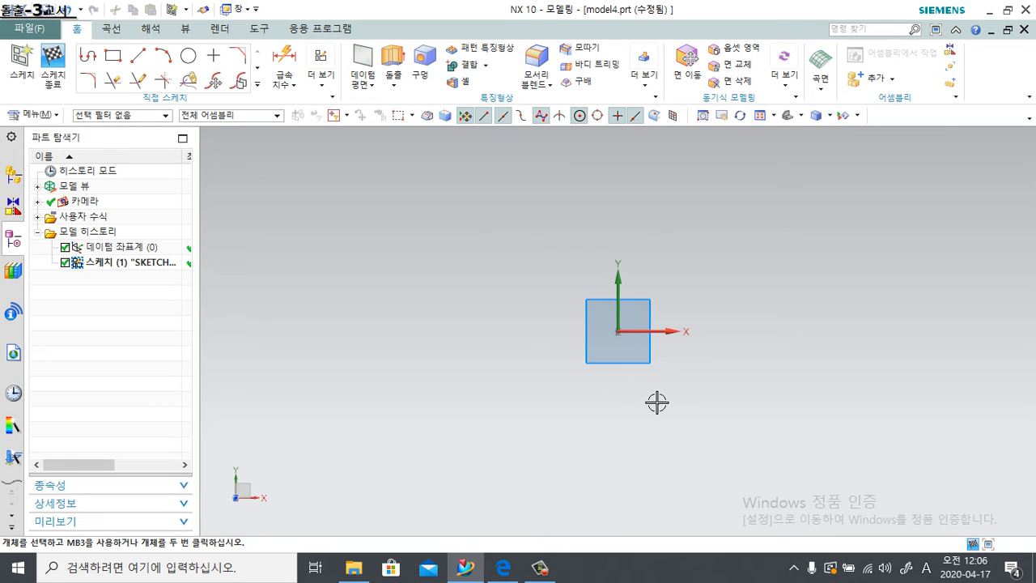
{"action": "mouse_move", "coordinate": [657, 402]}
{"action": "middle_mouse_down", "text": "shift"}
{"action": "mouse_move", "coordinate": [504, 453]}
{"action": "mouse_move", "coordinate": [486, 424]}
{"action": "middle_mouse_up", "text": "shift"}
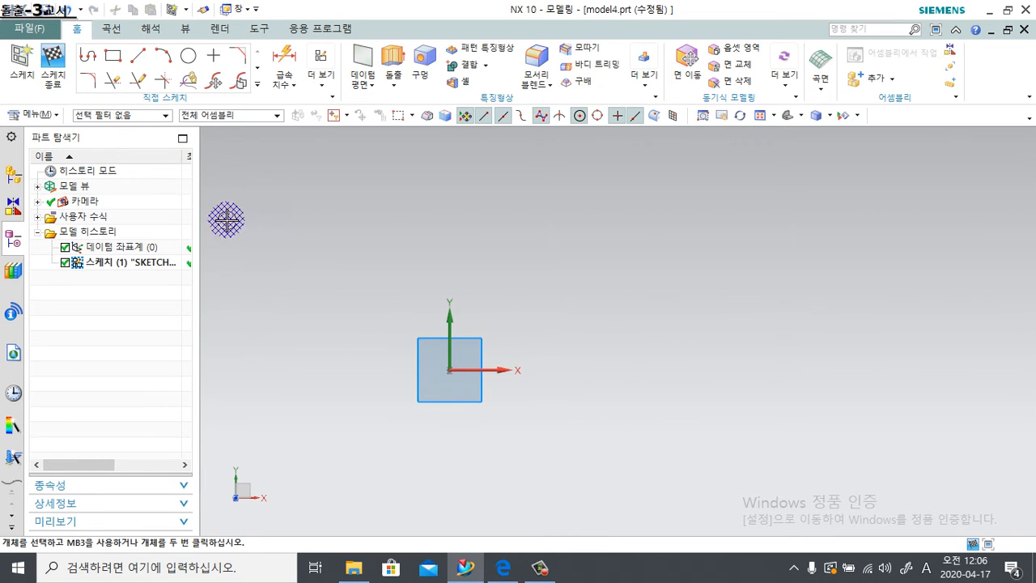
{"action": "left_click", "coordinate": [113, 55]}
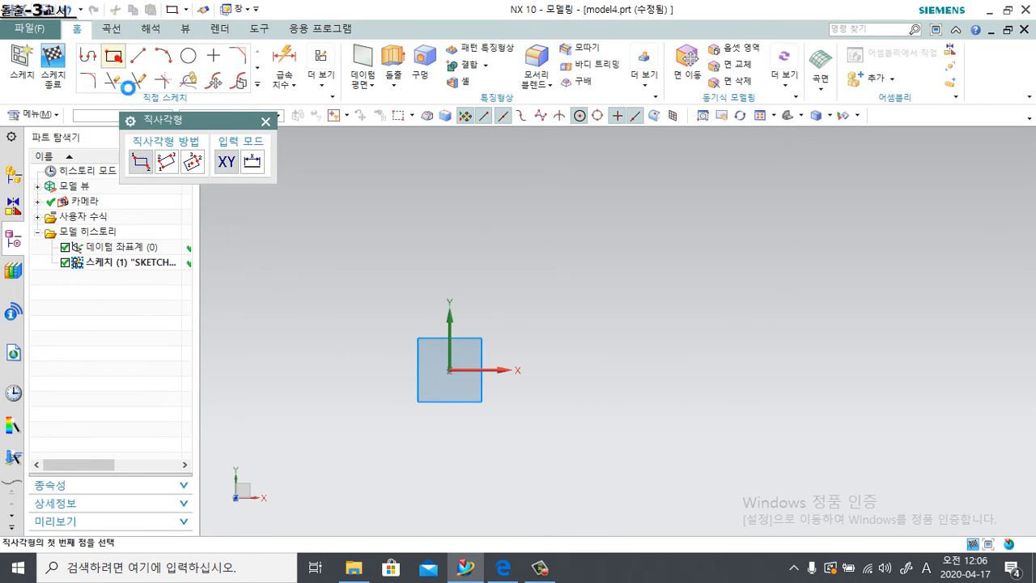
{"action": "left_click", "coordinate": [452, 371]}
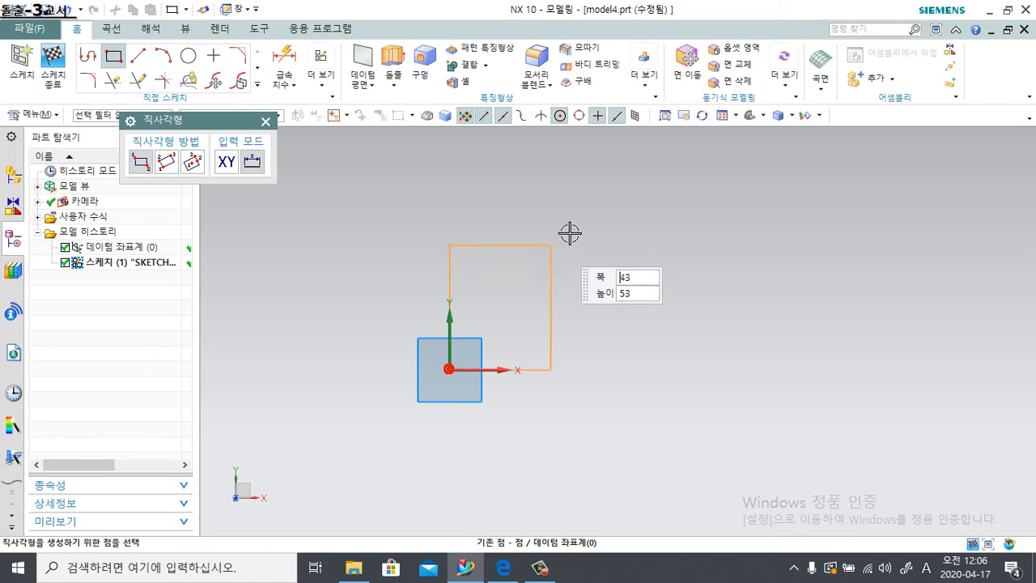
{"action": "left_click", "coordinate": [704, 243]}
Dimension the rectangle with Rapid Dimension to 70 mm wide and 40 mm high.
{"action": "left_click", "coordinate": [284, 63]}
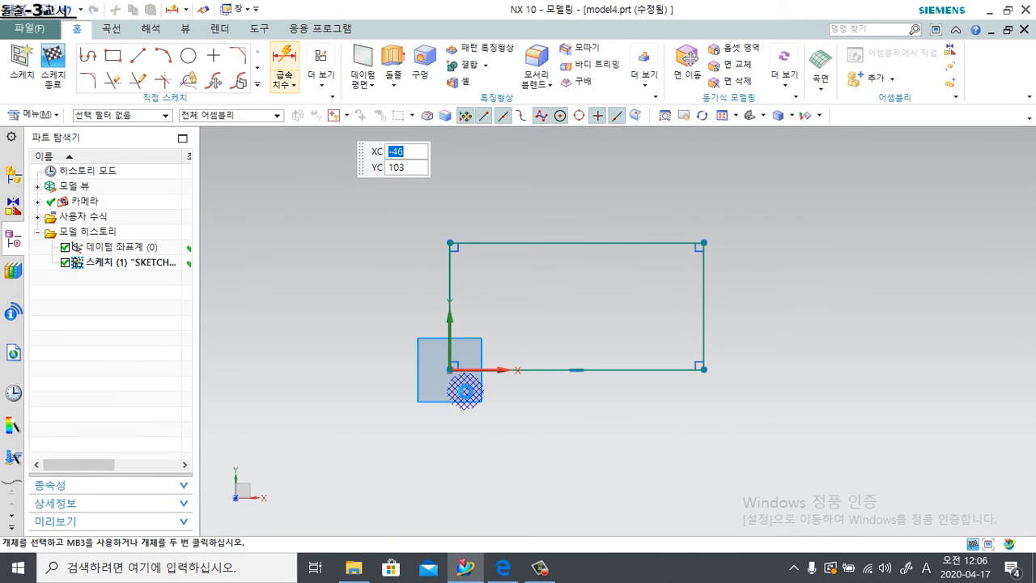
{"action": "left_click", "coordinate": [569, 369]}
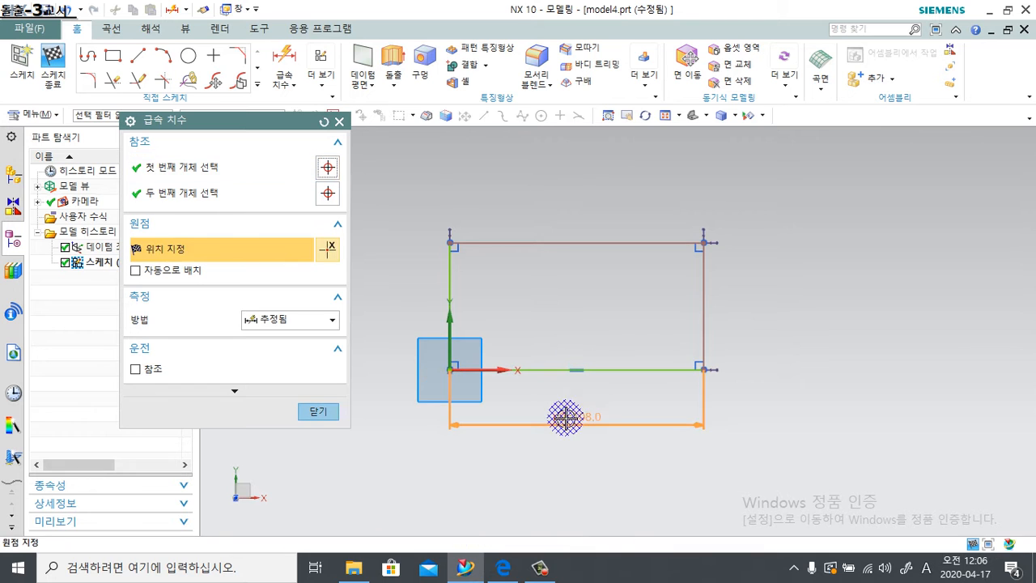
{"action": "left_click", "coordinate": [567, 419]}
{"action": "type", "text": "70"}
{"action": "key", "text": "Return"}
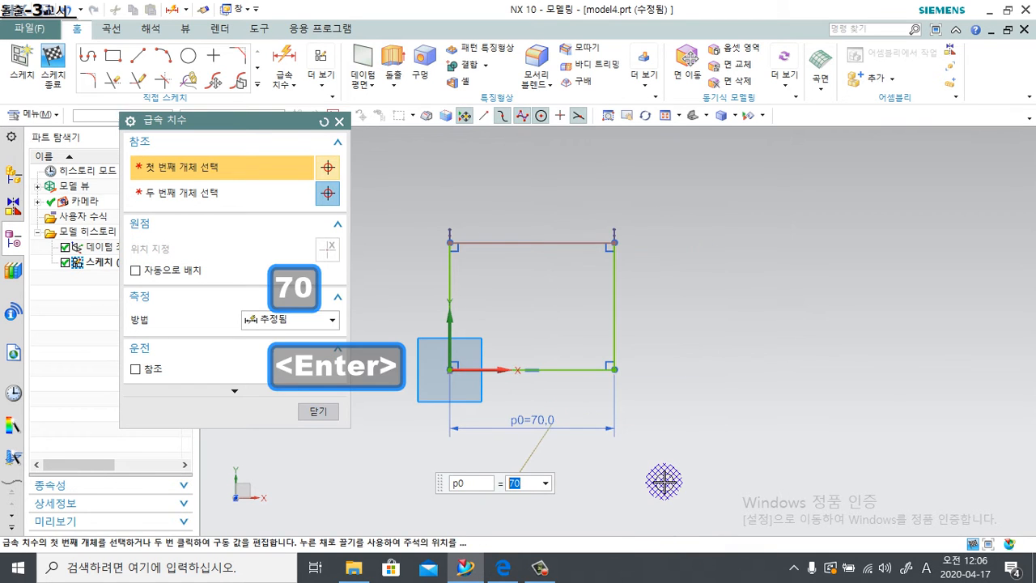
{"action": "left_click", "coordinate": [614, 317]}
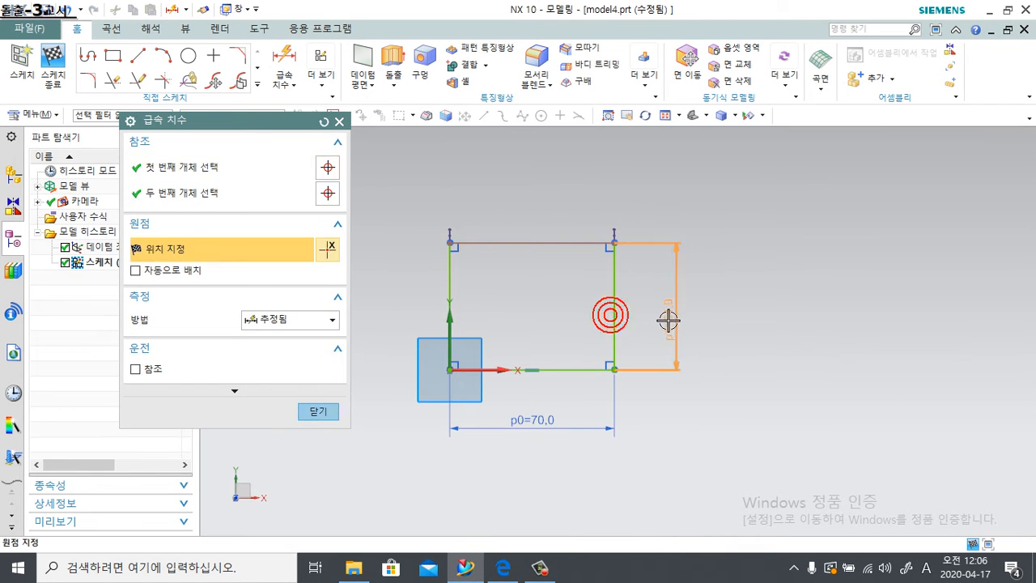
{"action": "left_click", "coordinate": [672, 331]}
{"action": "type", "text": "40"}
{"action": "key", "text": "Return"}
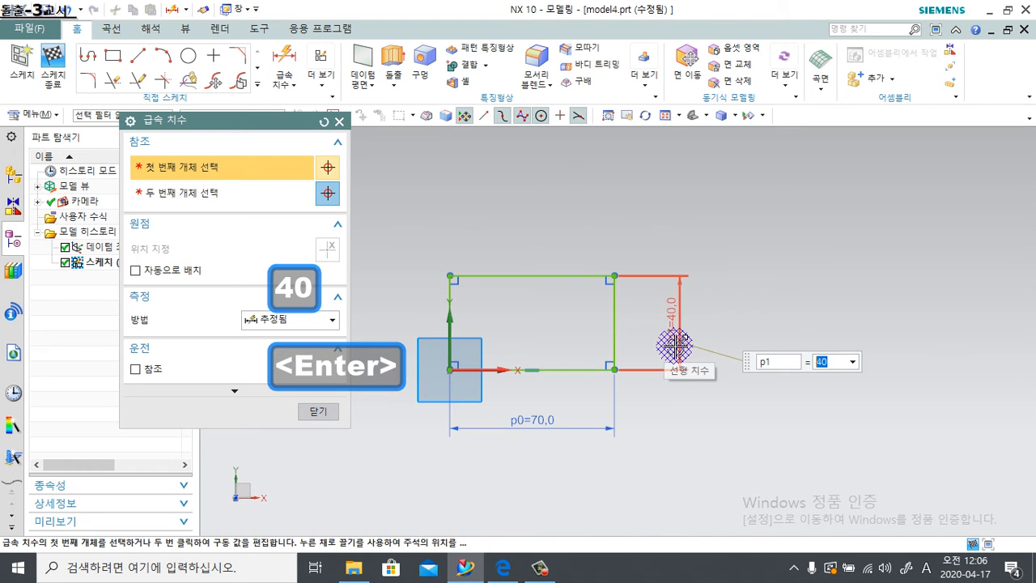
{"action": "left_click", "coordinate": [318, 411]}
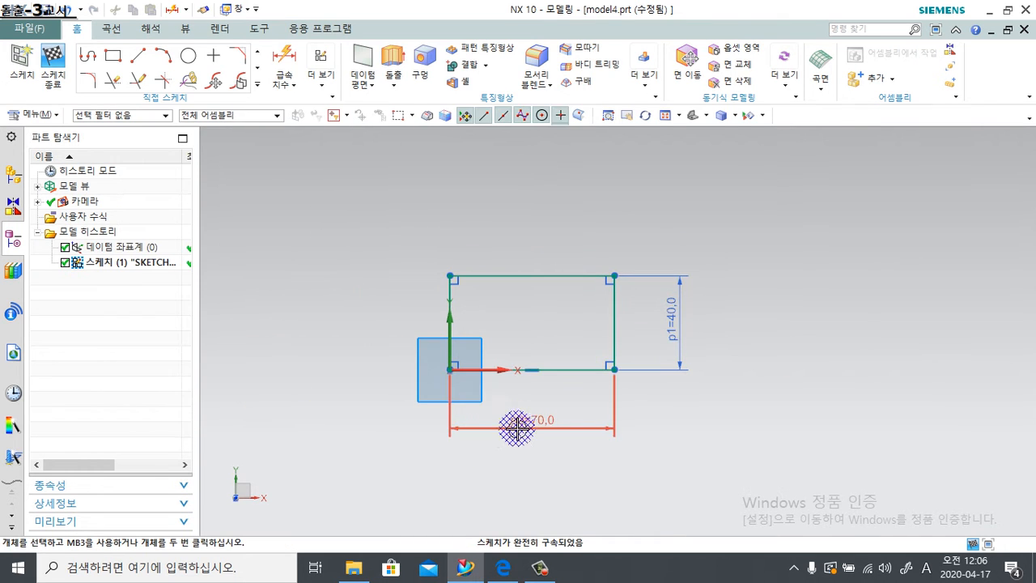
Draw a connected vertical and horizontal line with Profile across the rectangle's lower-right corner, outlining a notch about 26 mm wide.
{"action": "scroll", "coordinate": [578, 410], "scroll_direction": "up", "scroll_amount": 3}
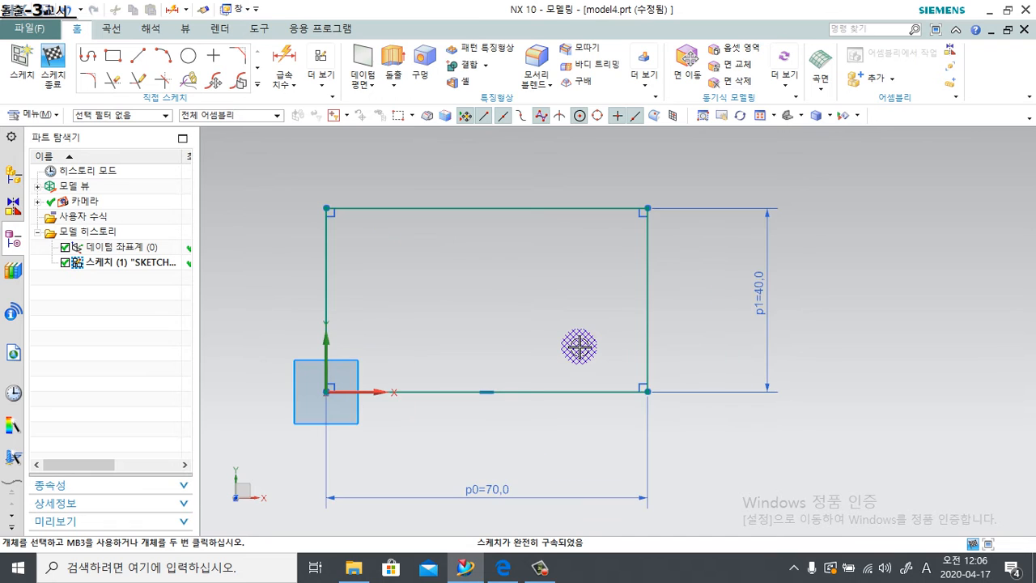
{"action": "left_click", "coordinate": [89, 57]}
{"action": "left_click", "coordinate": [530, 390]}
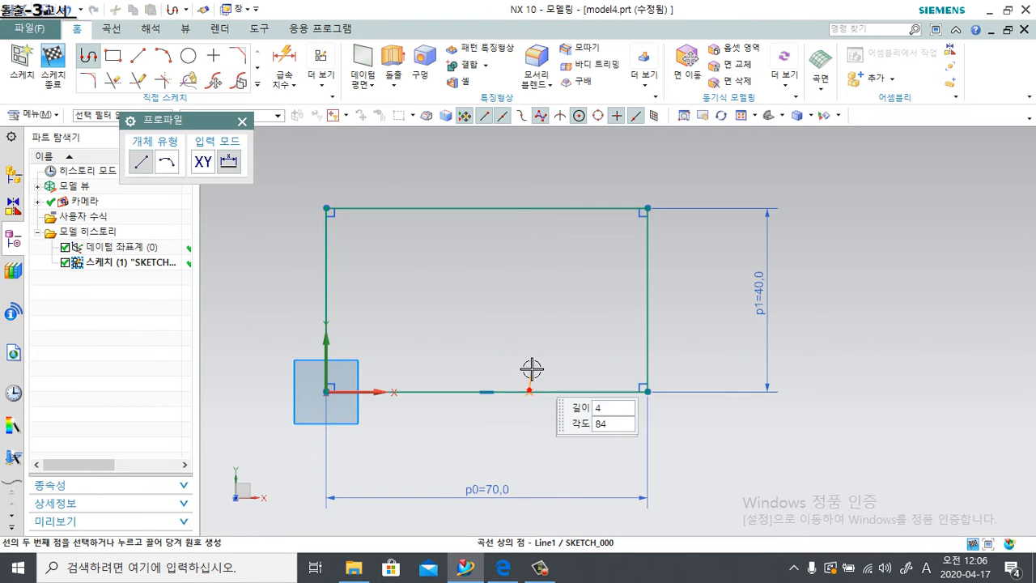
{"action": "left_click", "coordinate": [530, 326]}
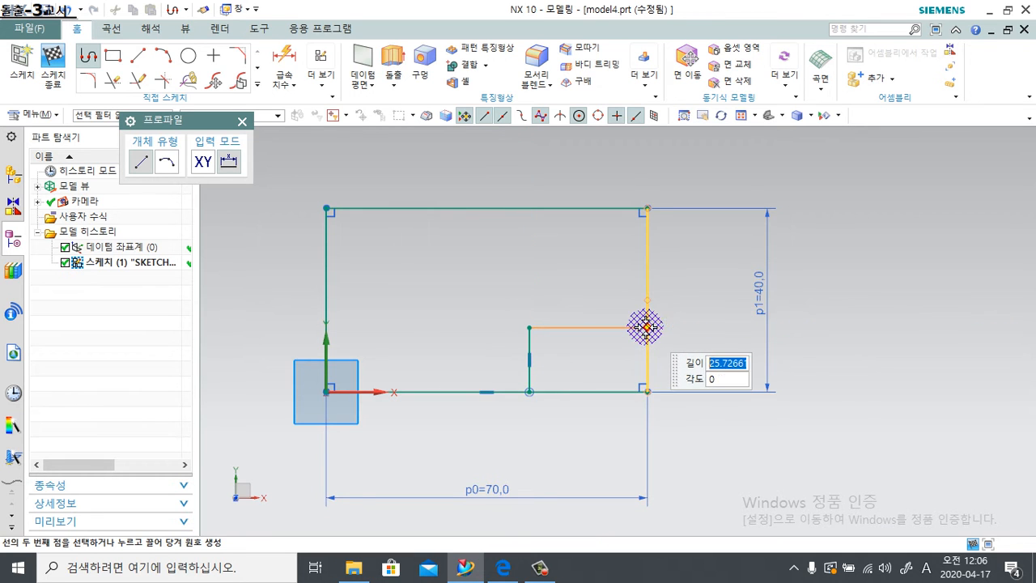
{"action": "left_click", "coordinate": [647, 327]}
{"action": "middle_click", "coordinate": [655, 356]}
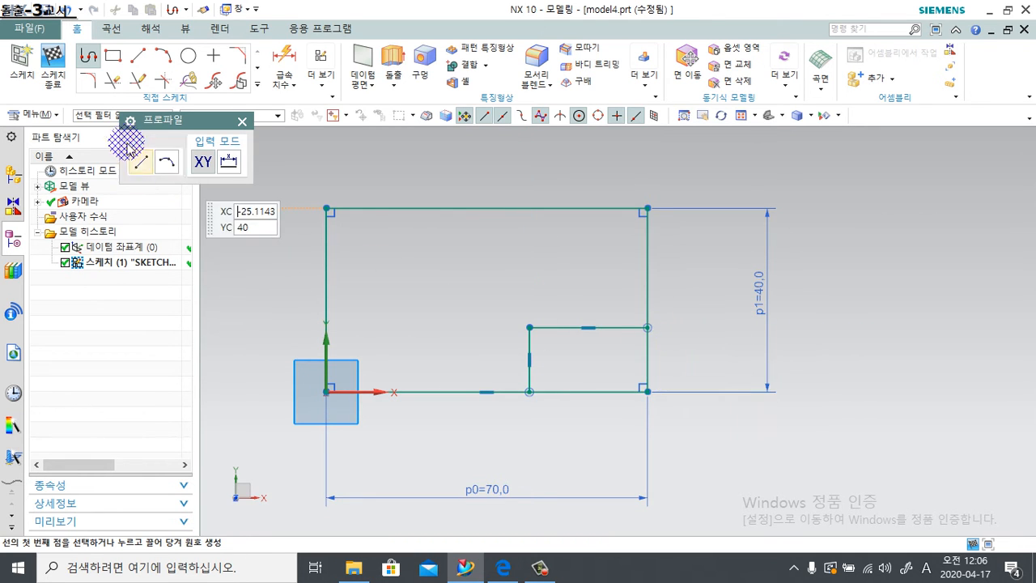
Trim away the bottom and right rectangle edges outside the notch at the lower-right corner with Quick Trim.
{"action": "left_click", "coordinate": [113, 82]}
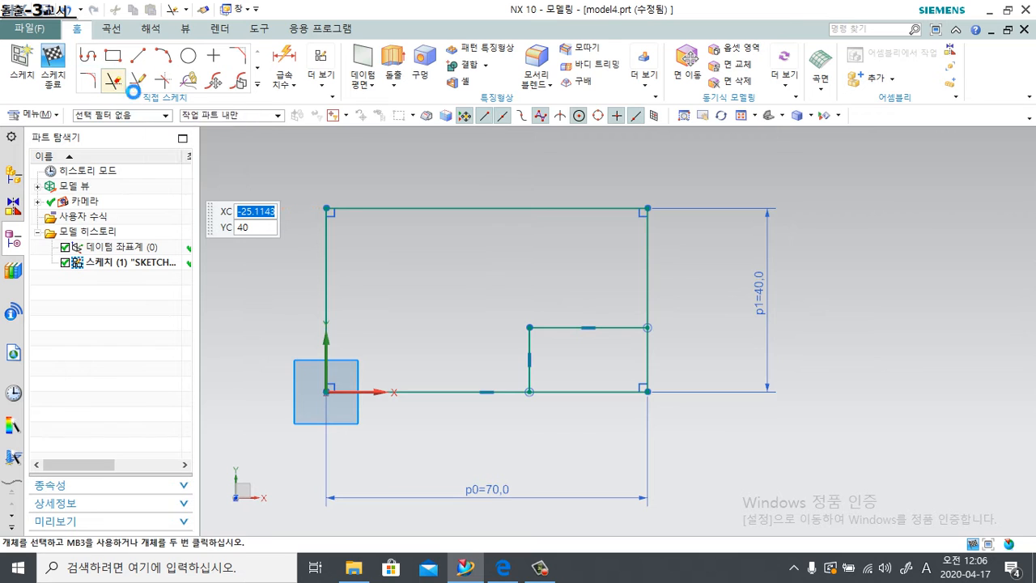
{"action": "left_click", "coordinate": [577, 389]}
{"action": "left_click", "coordinate": [647, 351]}
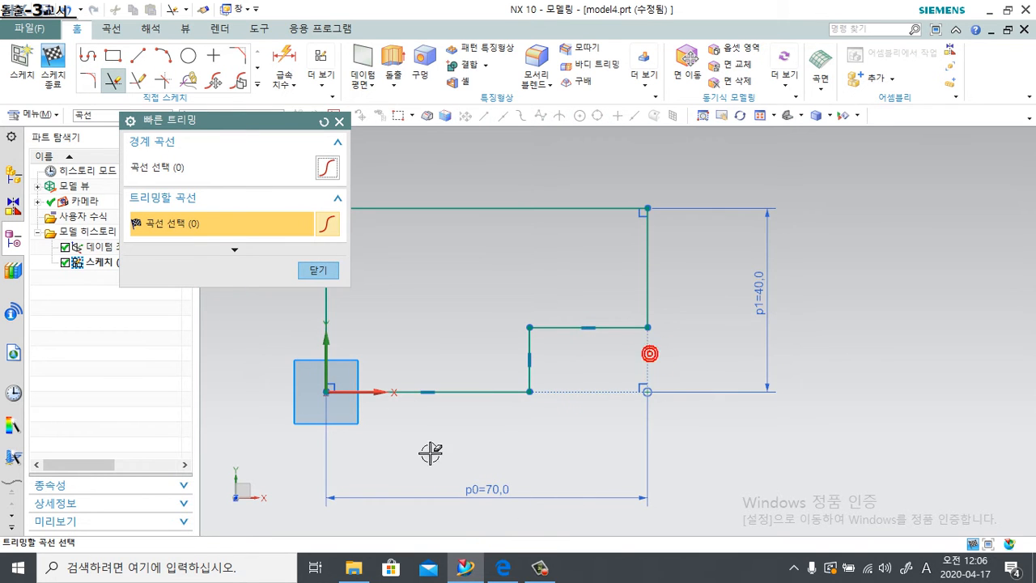
{"action": "left_click", "coordinate": [328, 275]}
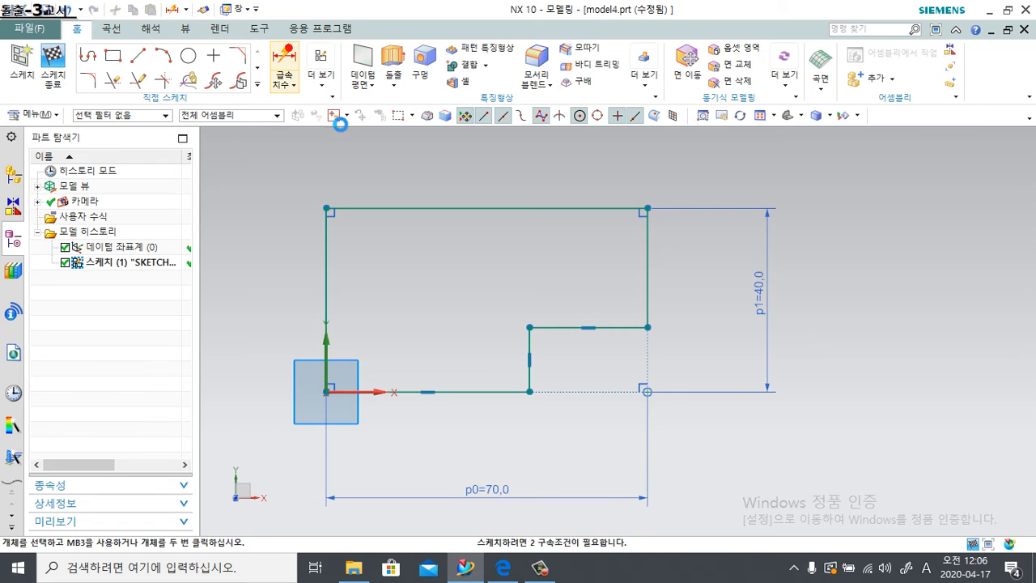
Dimension the notched outline with Rapid Dimension: 20 mm for the shortened right edge and 30 mm for the notch's horizontal edge.
{"action": "left_click", "coordinate": [647, 257]}
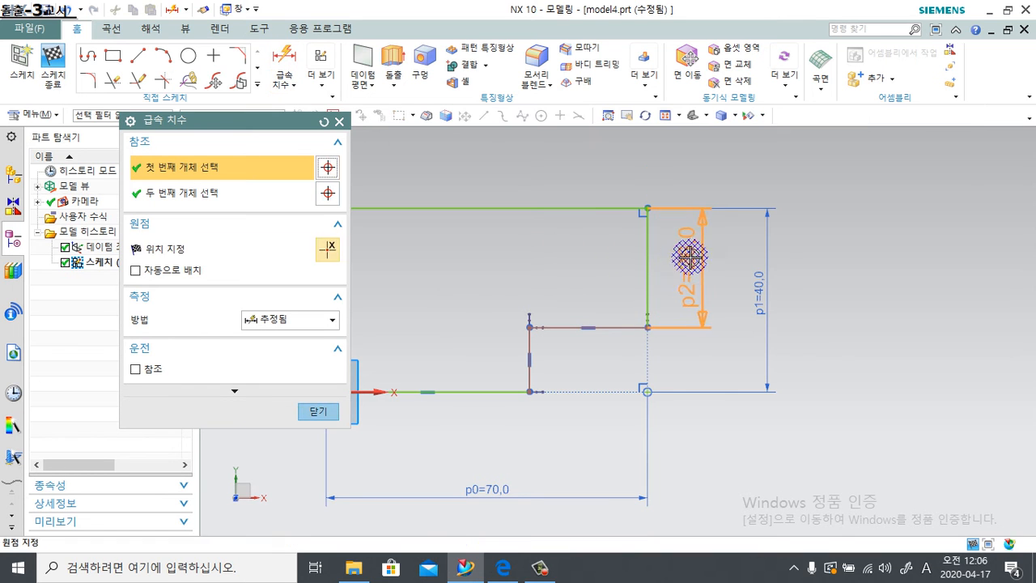
{"action": "left_click", "coordinate": [691, 272]}
{"action": "type", "text": "20"}
{"action": "key", "text": "Return"}
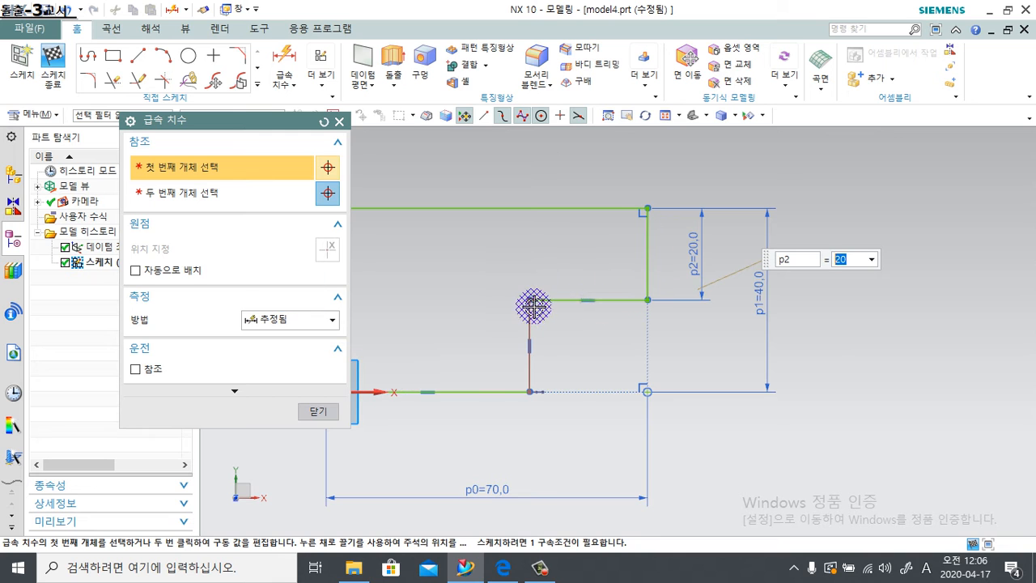
{"action": "left_click", "coordinate": [627, 305]}
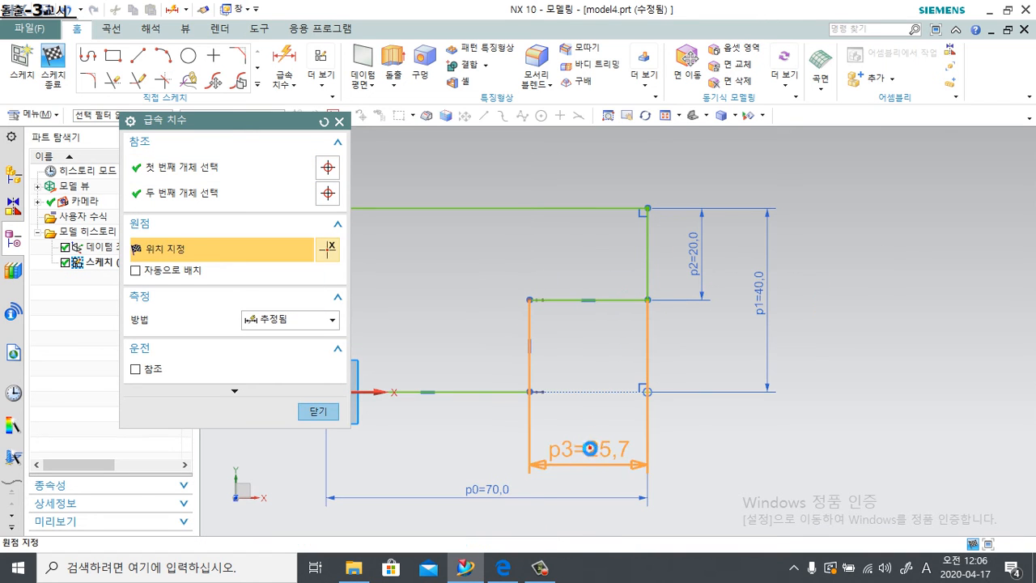
{"action": "left_click", "coordinate": [591, 450]}
{"action": "type", "text": "30"}
{"action": "key", "text": "Return"}
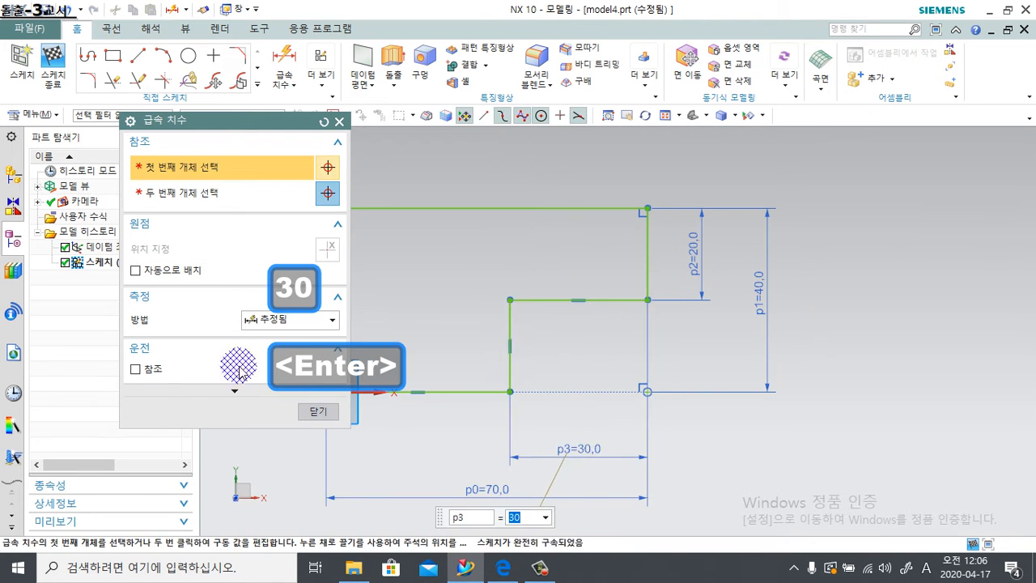
{"action": "left_click", "coordinate": [298, 415]}
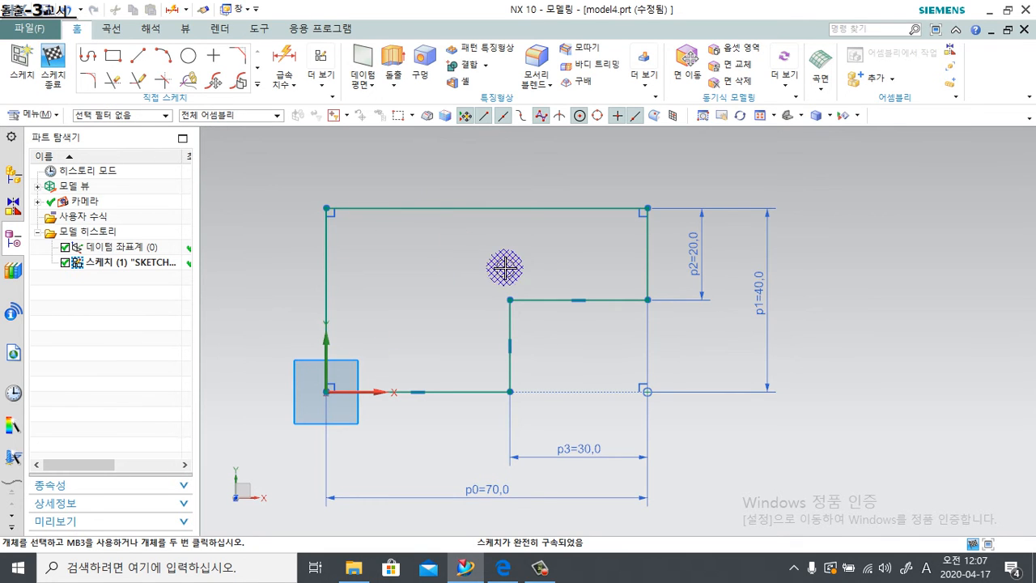
Draw two vertical lines down from the outline's top edge, about 26 mm long through the notch edge and about 45 mm long past the bottom edge.
{"action": "scroll", "coordinate": [505, 261], "scroll_direction": "up", "scroll_amount": 1}
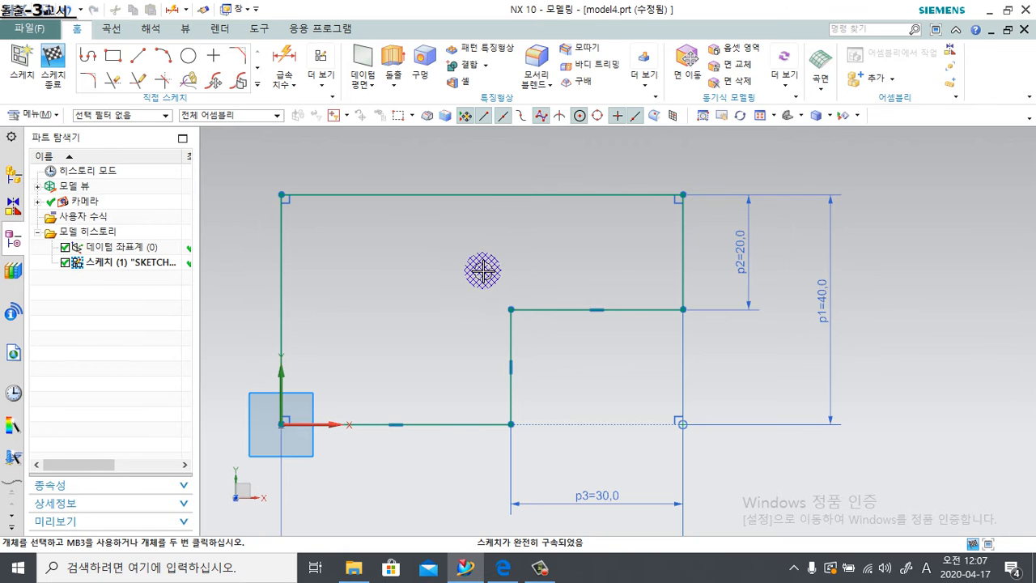
{"action": "left_click", "coordinate": [138, 56]}
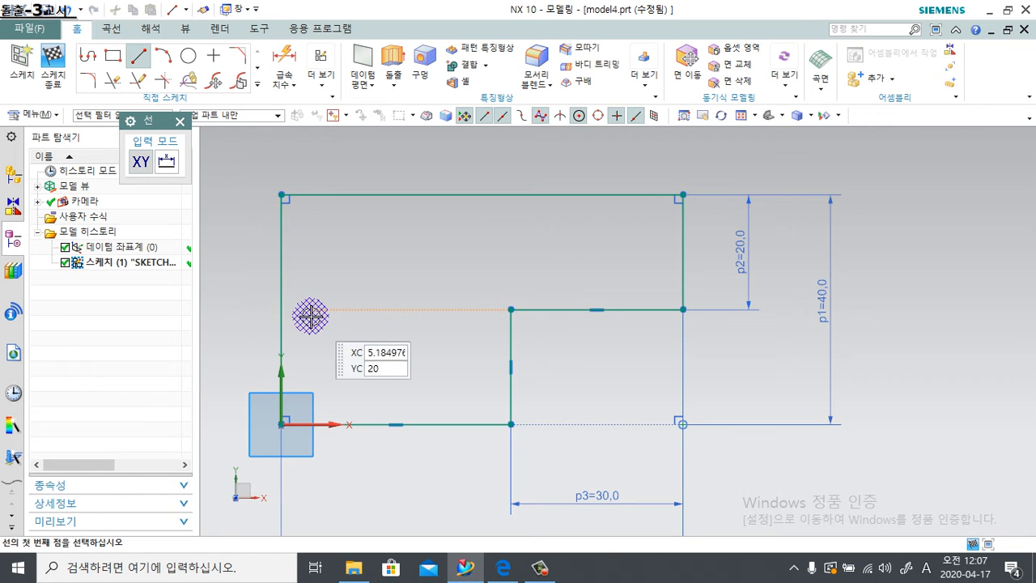
{"action": "left_click", "coordinate": [616, 194]}
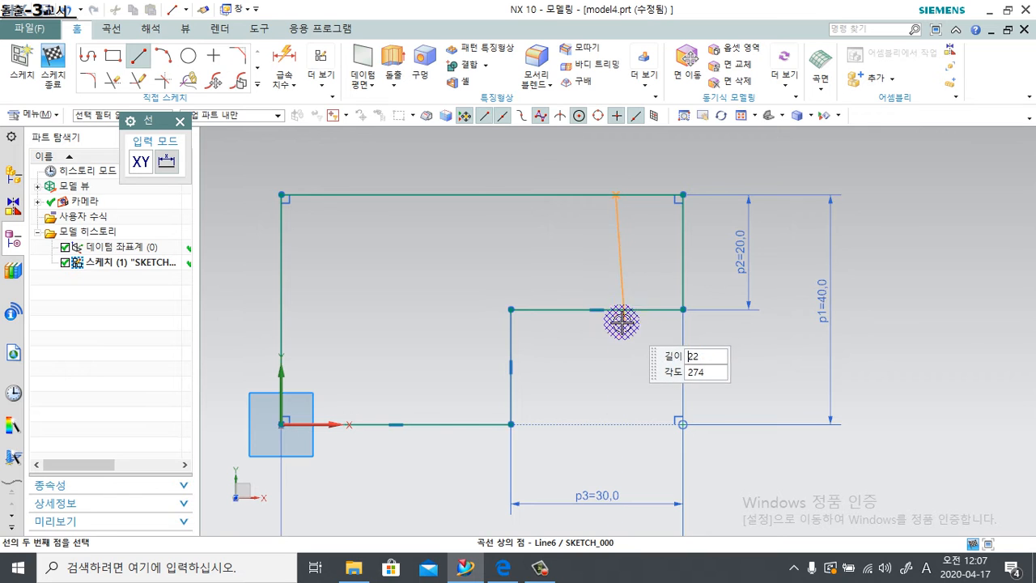
{"action": "left_click", "coordinate": [611, 345]}
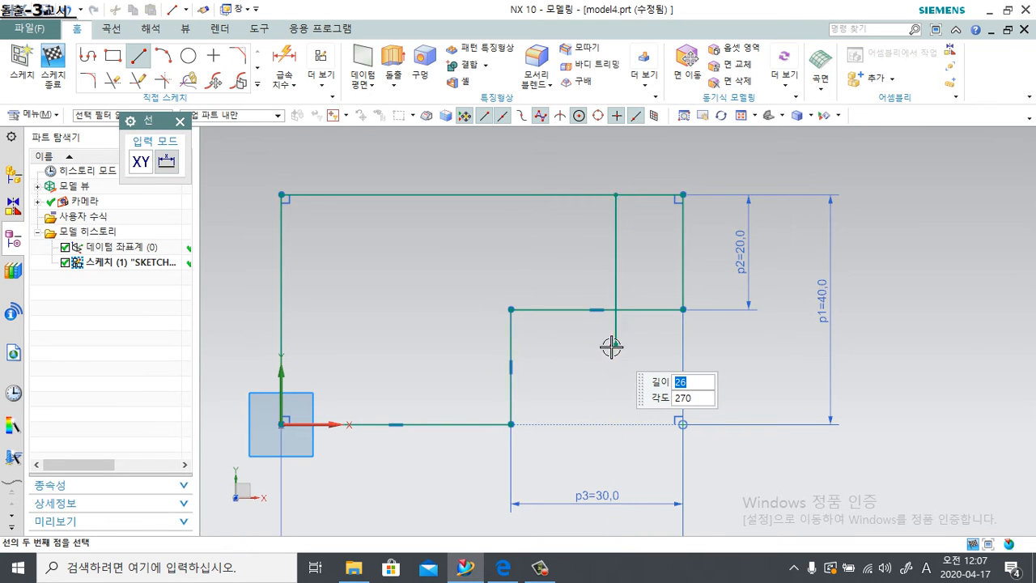
{"action": "key", "text": "Escape"}
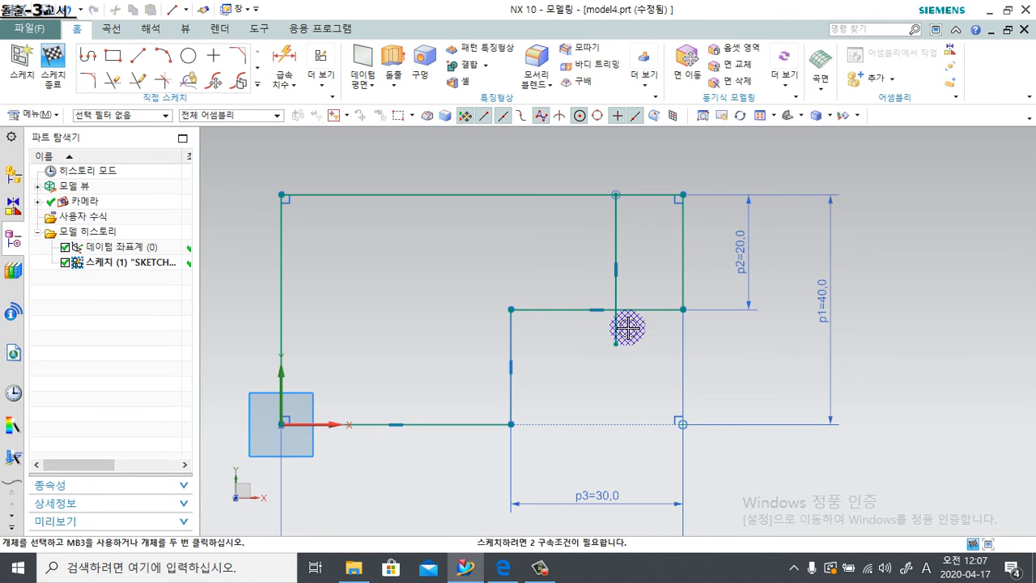
{"action": "left_click", "coordinate": [138, 55]}
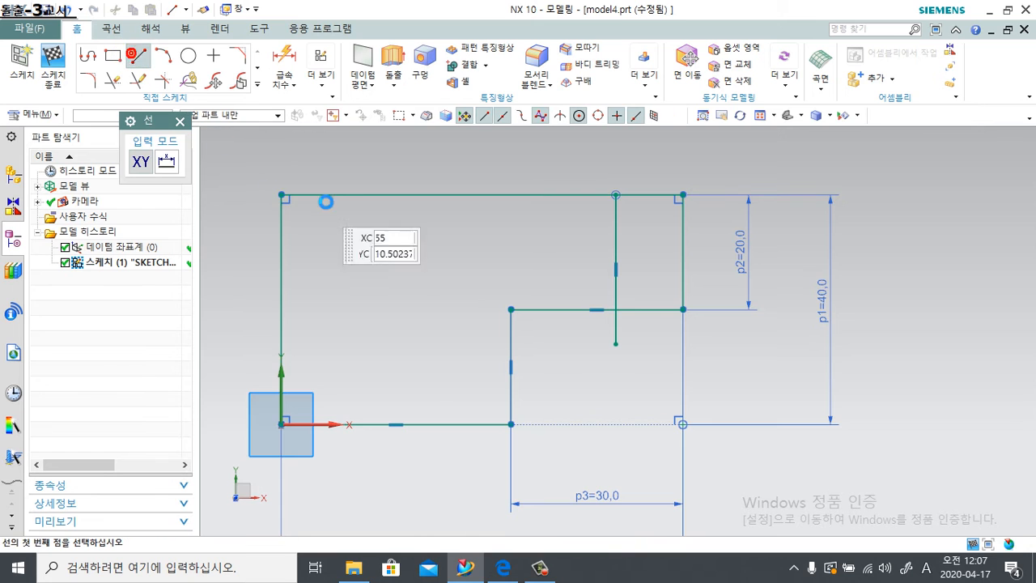
{"action": "left_click", "coordinate": [367, 194]}
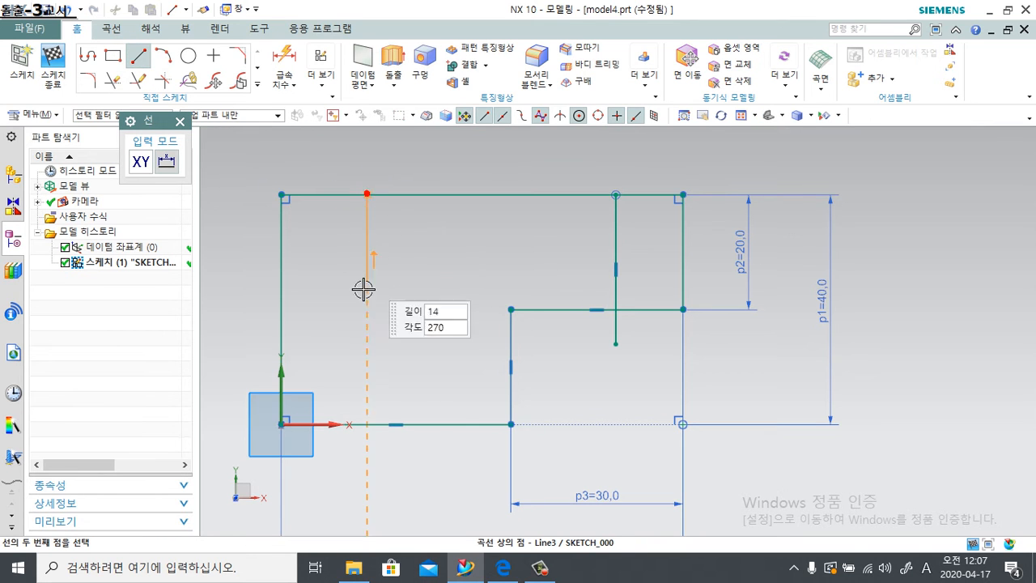
{"action": "left_click", "coordinate": [367, 453]}
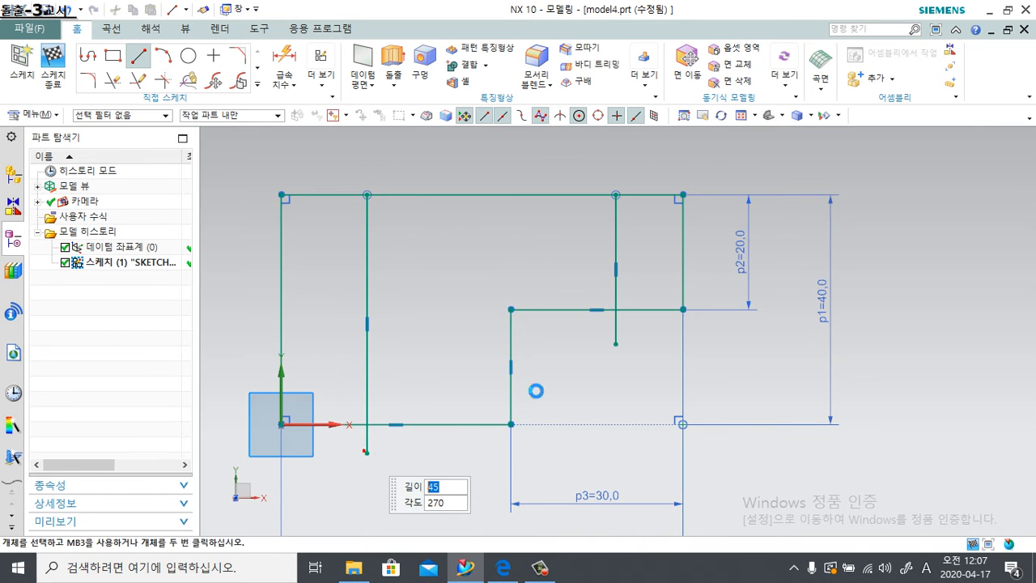
Dimension the distance between the outline's right edge and the shorter vertical line to 10 mm.
{"action": "left_click", "coordinate": [283, 60]}
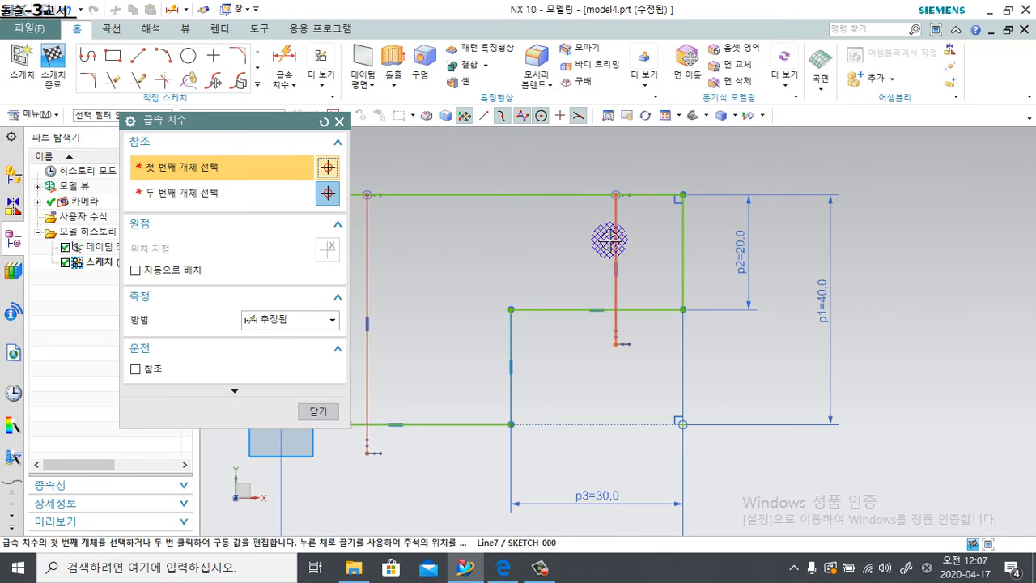
{"action": "left_click", "coordinate": [678, 231]}
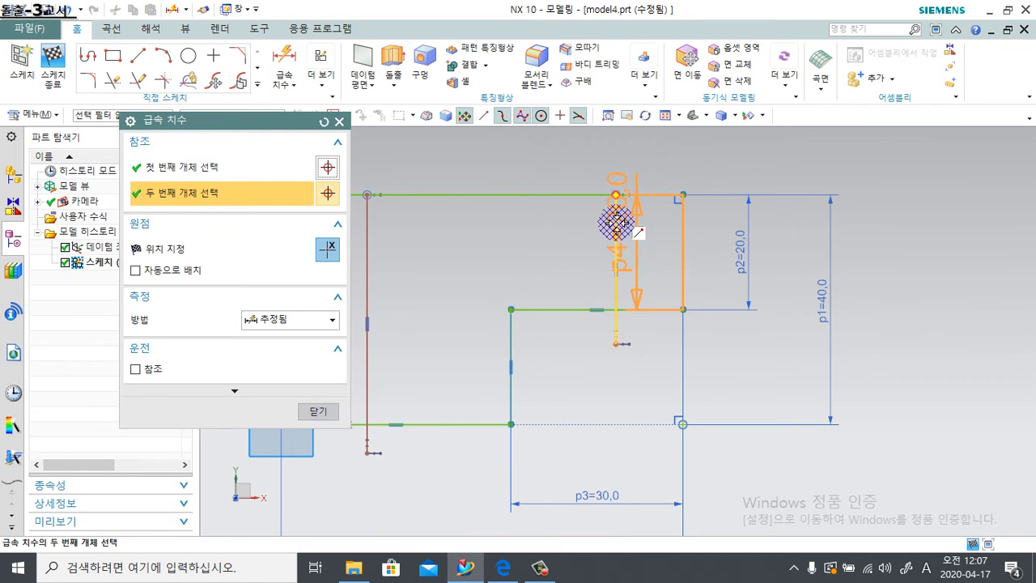
{"action": "left_click", "coordinate": [615, 224]}
{"action": "left_click", "coordinate": [653, 157]}
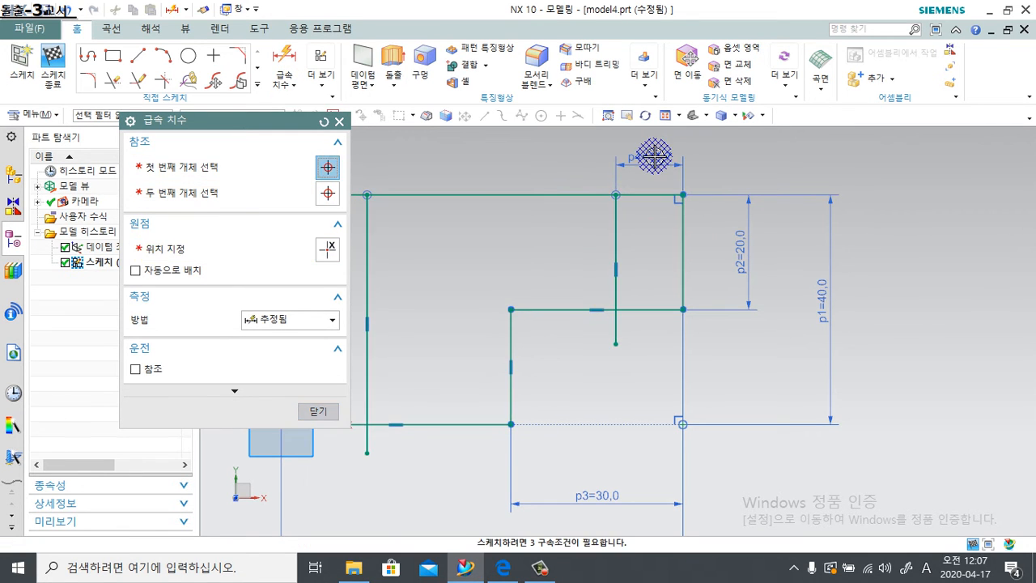
{"action": "type", "text": "10"}
{"action": "key", "text": "Return"}
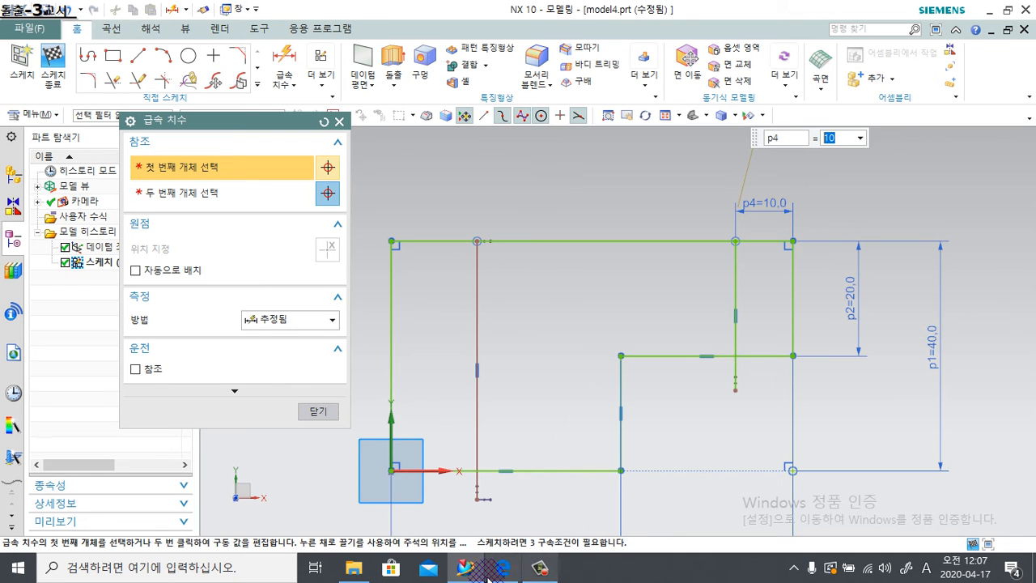
Switch to the textbook PDF in Edge, mark the top widths of figure 1's two uprights in red ink, and clear the markings.
{"action": "left_click", "coordinate": [502, 568]}
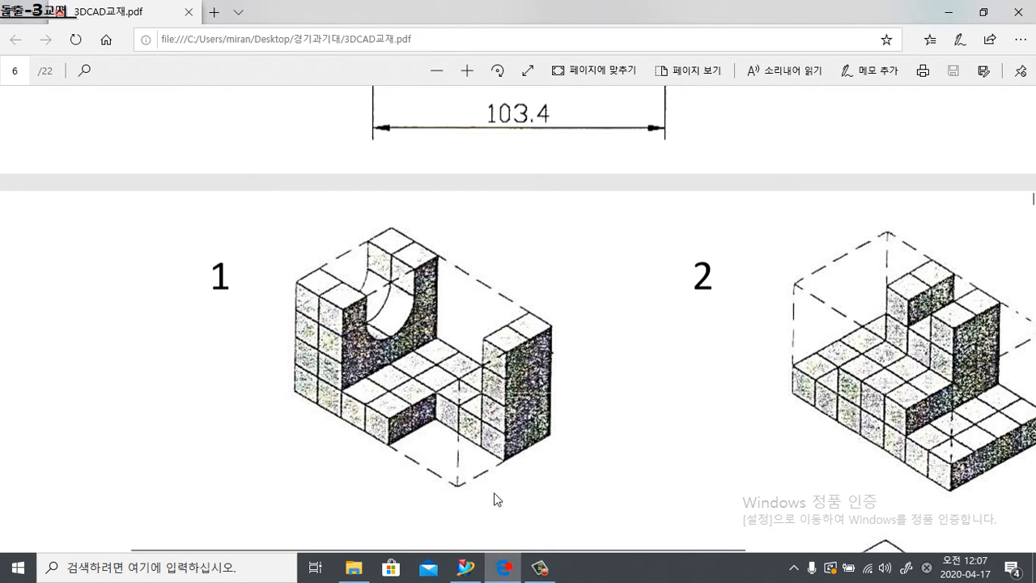
{"action": "key", "text": "F2"}
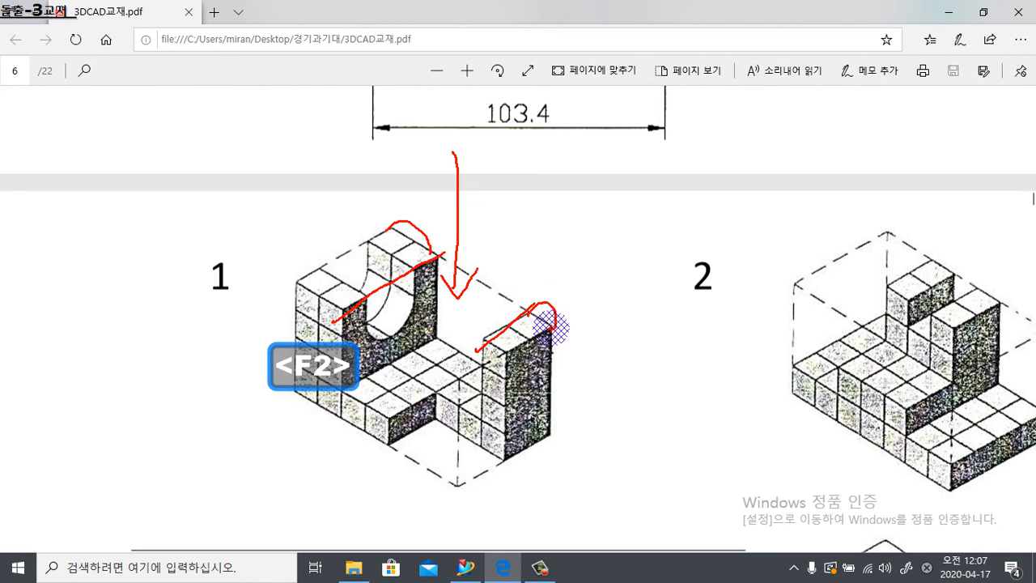
{"action": "key", "text": "Escape"}
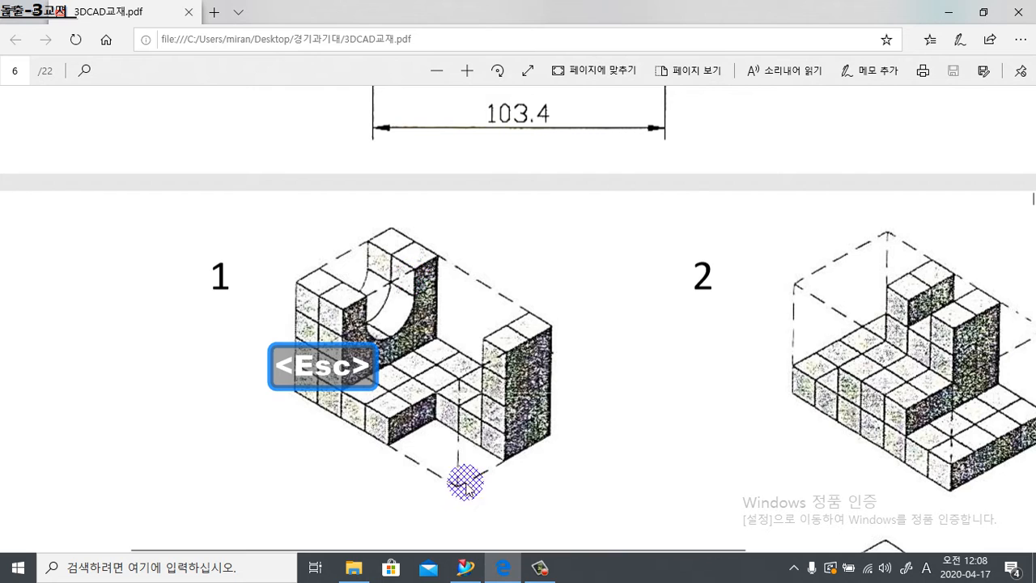
Switch back to NX 10 and dimension the distance between the outline's left edge and the longer vertical line to 20 mm.
{"action": "left_click", "coordinate": [474, 572]}
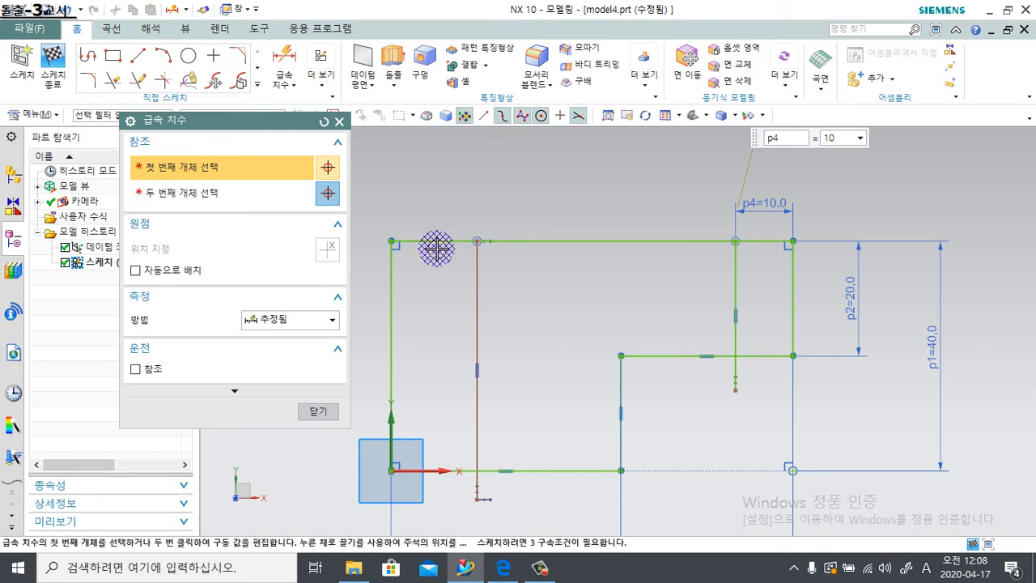
{"action": "left_click", "coordinate": [392, 340]}
{"action": "left_click", "coordinate": [478, 281]}
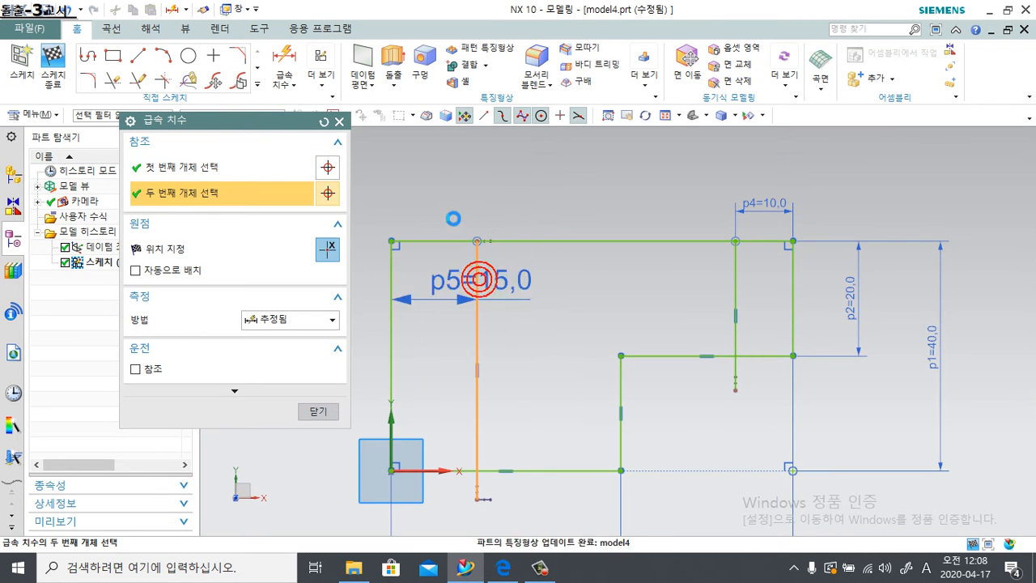
{"action": "left_click", "coordinate": [440, 191]}
{"action": "type", "text": "20"}
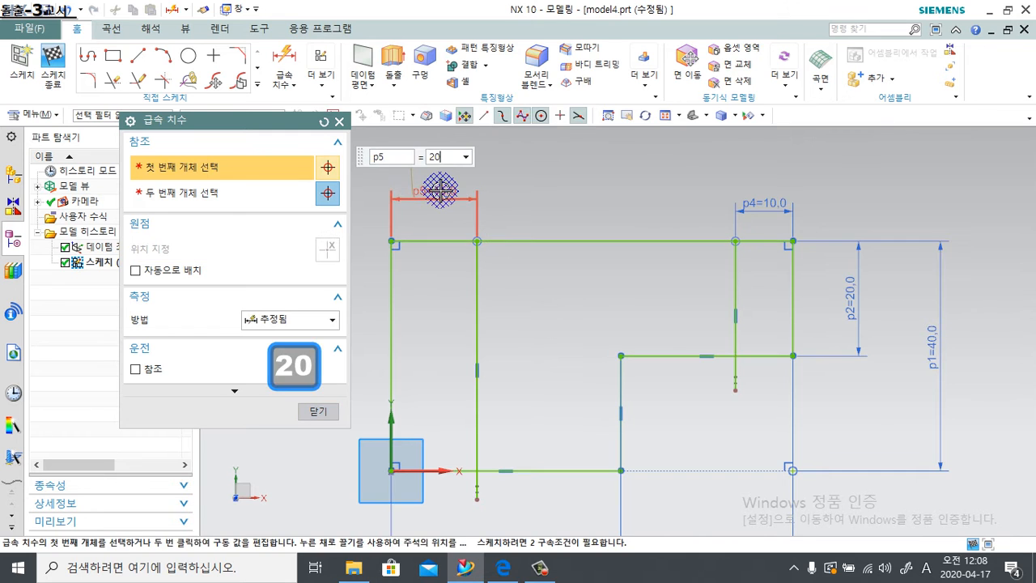
{"action": "key", "text": "Return"}
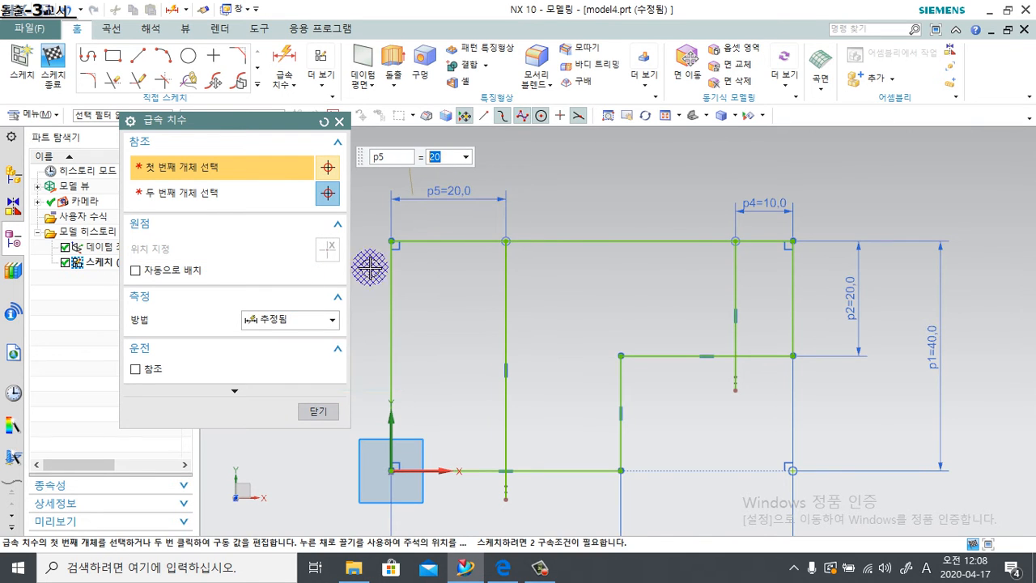
{"action": "left_click", "coordinate": [315, 410]}
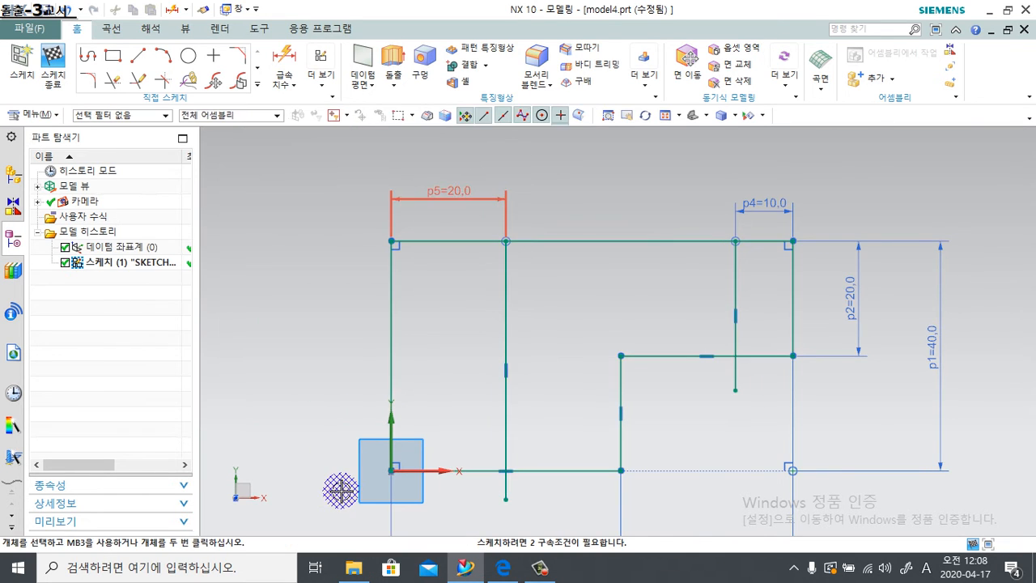
Finish the sketch and start an Extrude with its connected notched outline as the section.
{"action": "scroll", "coordinate": [416, 364], "scroll_direction": "down", "scroll_amount": 1}
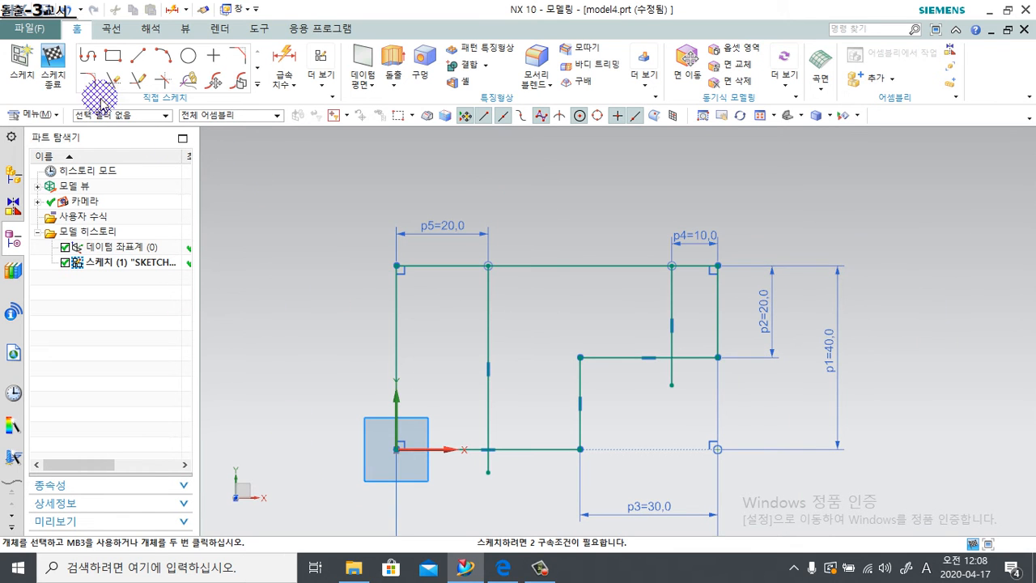
{"action": "left_click", "coordinate": [63, 64]}
{"action": "mouse_move", "coordinate": [564, 478]}
{"action": "middle_mouse_down"}
{"action": "mouse_move", "coordinate": [523, 382]}
{"action": "mouse_move", "coordinate": [518, 451]}
{"action": "mouse_move", "coordinate": [499, 423]}
{"action": "middle_mouse_up"}
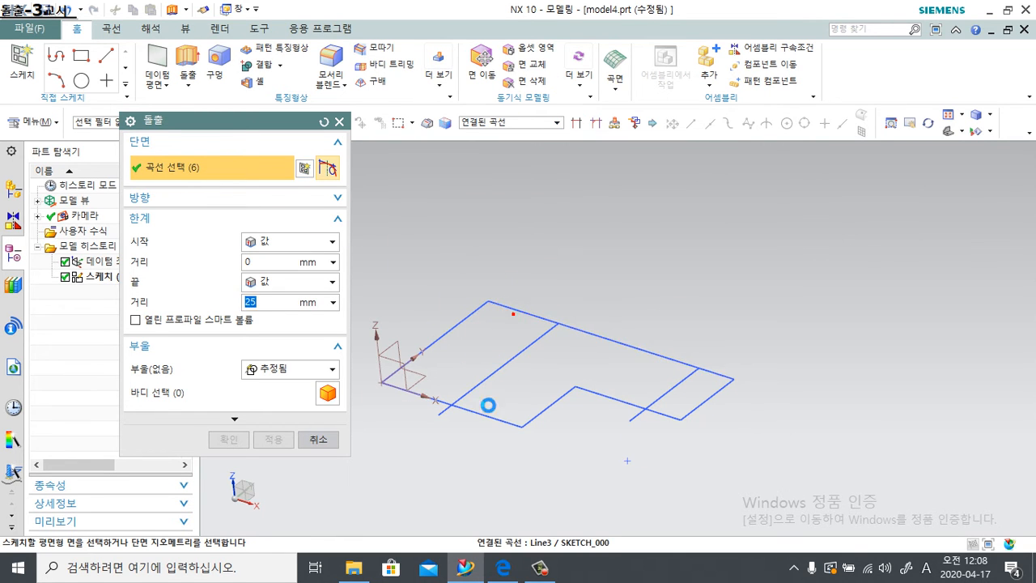
{"action": "middle_click_drag", "start_coordinate": [407, 393], "coordinate": [431, 350]}
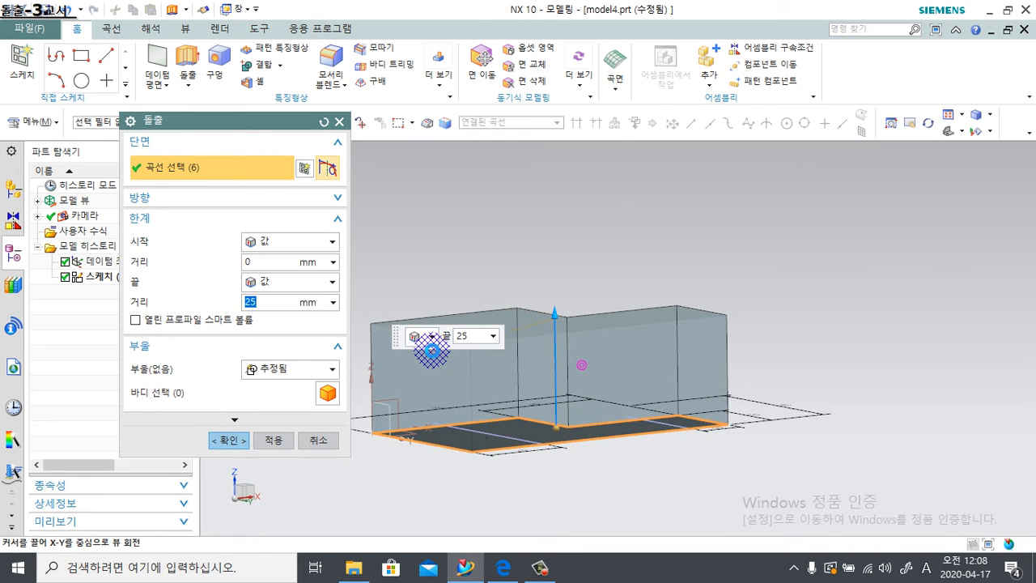
Check the base thickness of figure 1 in the textbook PDF in Edge, return to NX 10 and extrude the outline 10 mm.
{"action": "left_click", "coordinate": [502, 566]}
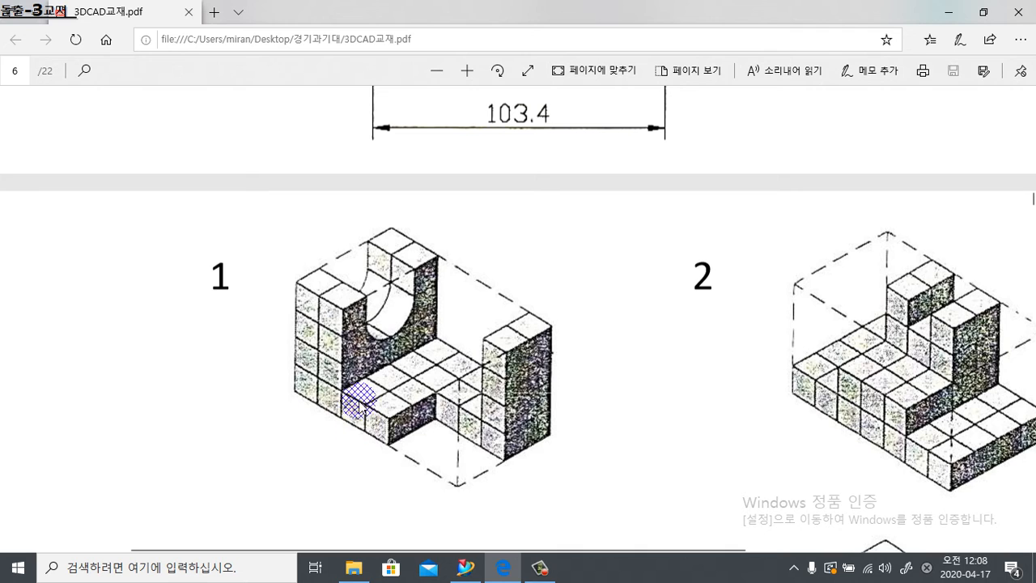
{"action": "left_click", "coordinate": [465, 566]}
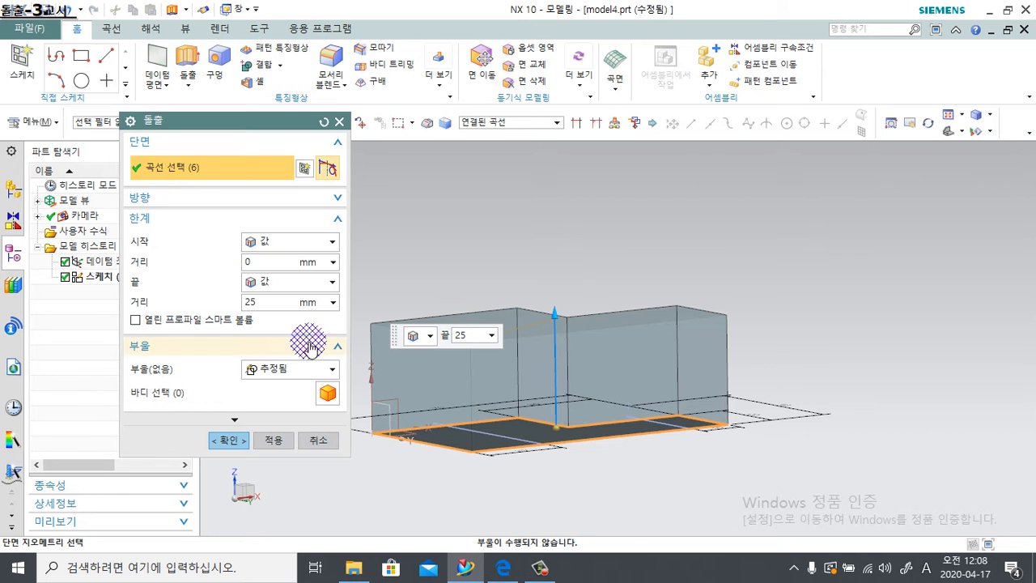
{"action": "type", "text": "10"}
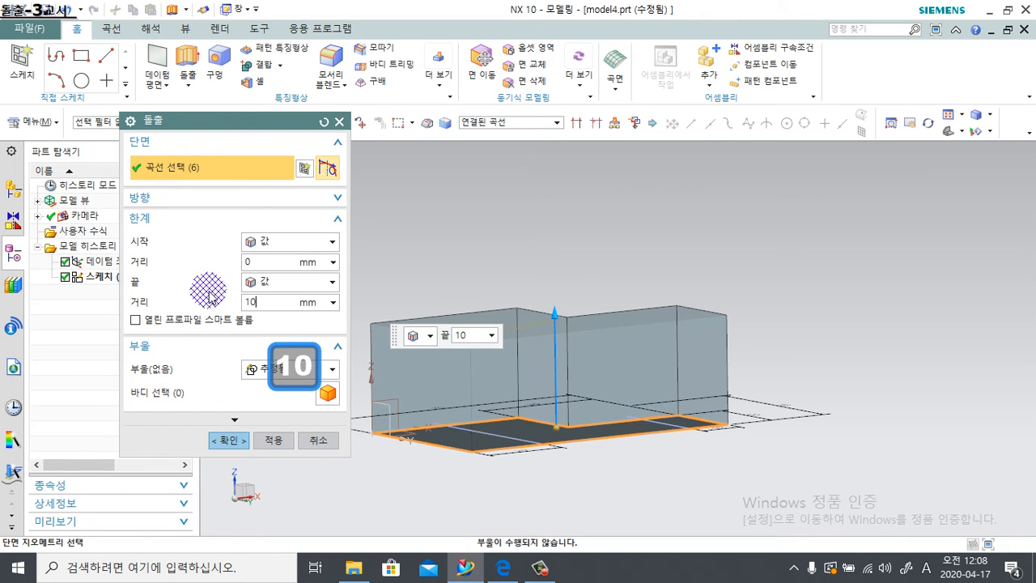
{"action": "key", "text": "Return"}
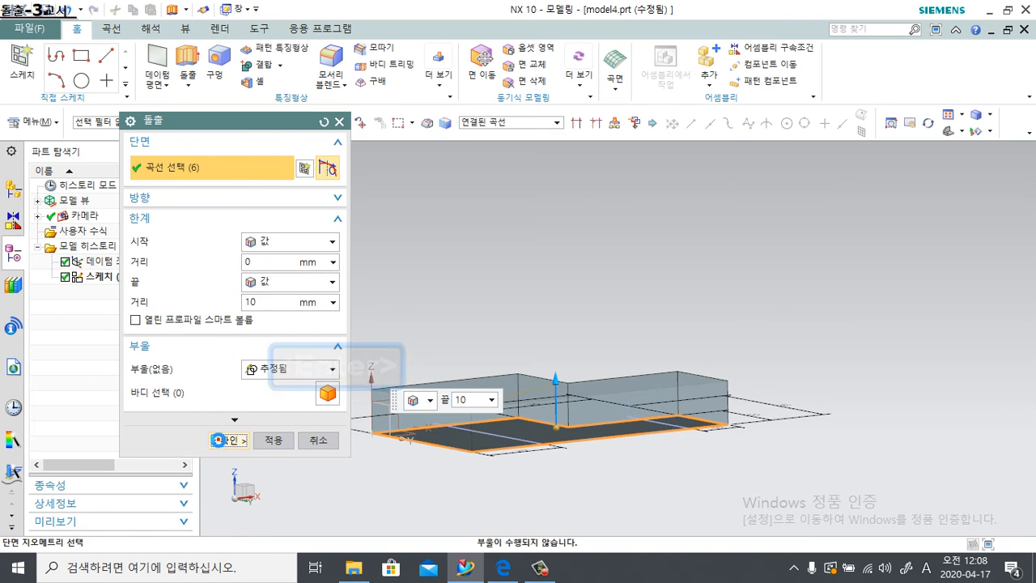
{"action": "left_click", "coordinate": [209, 438]}
{"action": "middle_click_drag", "start_coordinate": [370, 300], "coordinate": [452, 350]}
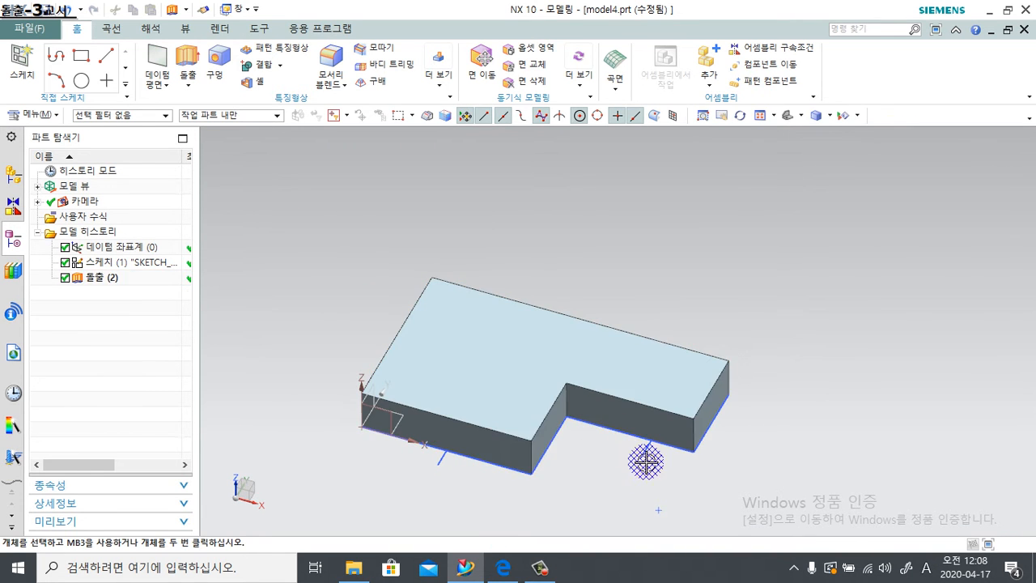
Start another Extrude and select the four sides of the sketch's 10 mm wide end rectangle, stopping the chain at intersections.
{"action": "middle_click_drag", "start_coordinate": [645, 455], "coordinate": [617, 340]}
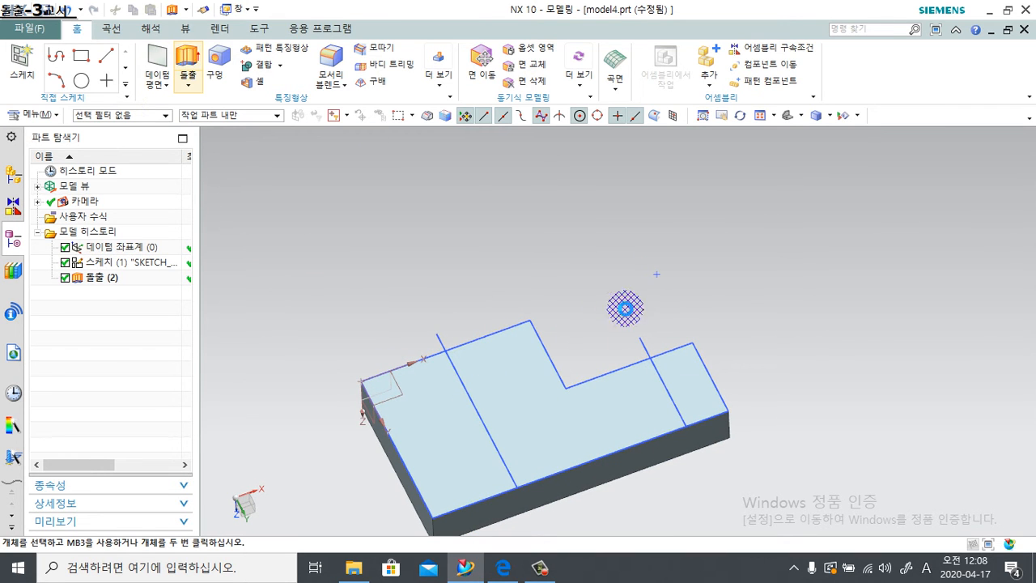
{"action": "left_click", "coordinate": [187, 65]}
{"action": "middle_click_drag", "start_coordinate": [652, 192], "coordinate": [523, 316]}
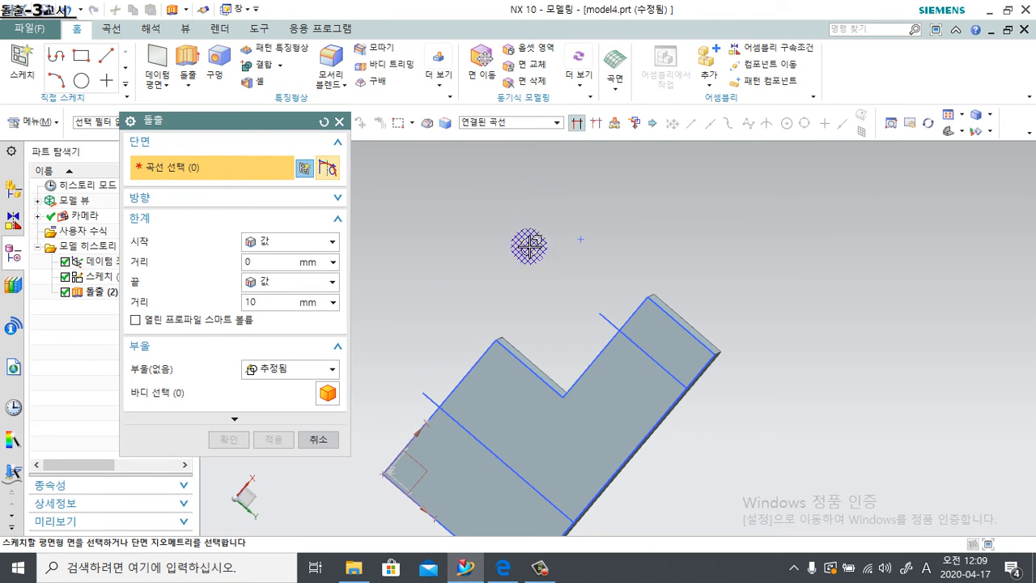
{"action": "scroll", "coordinate": [630, 340], "scroll_direction": "up", "scroll_amount": 3}
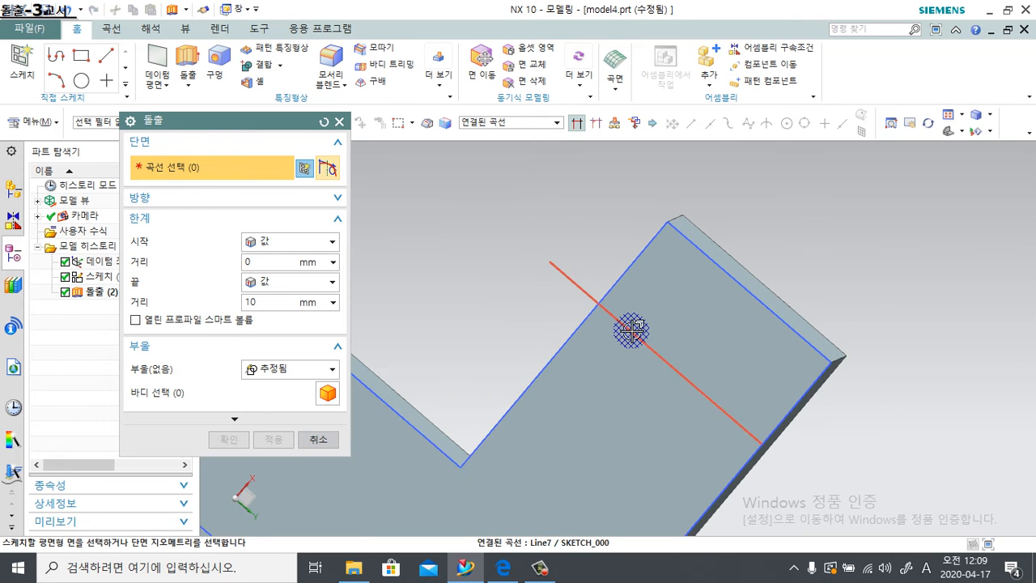
{"action": "left_click", "coordinate": [629, 331]}
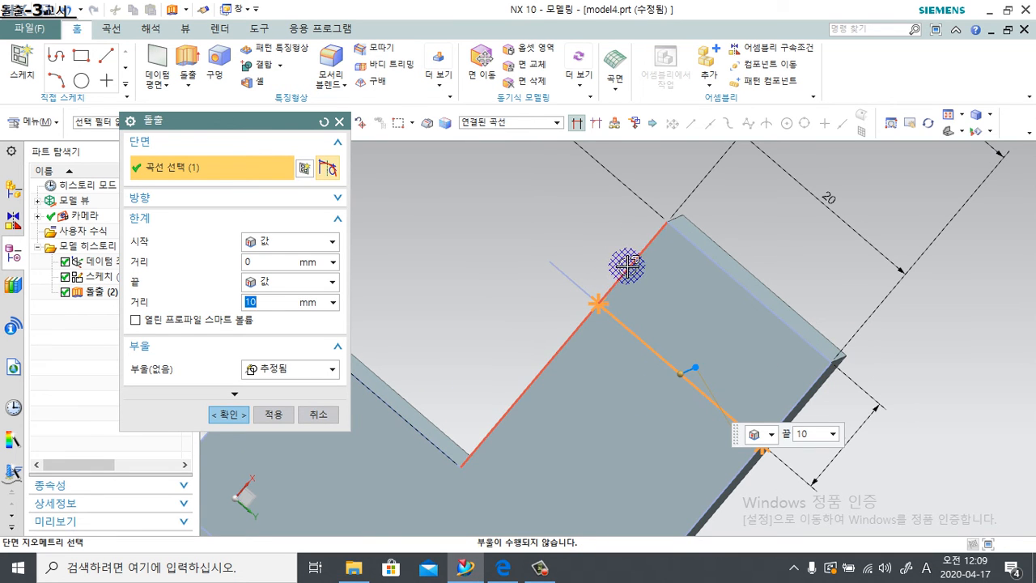
{"action": "left_click", "coordinate": [706, 256]}
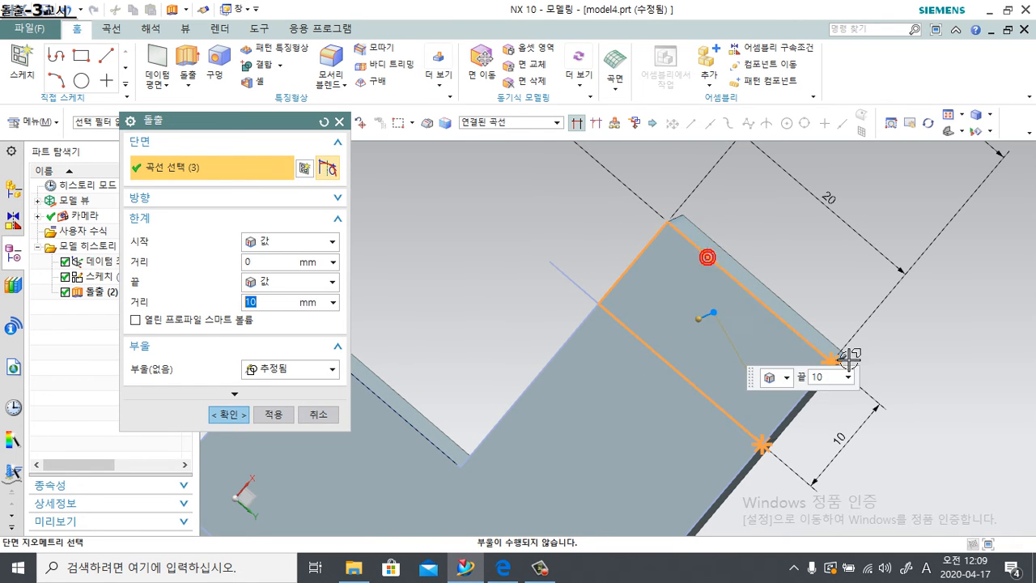
{"action": "left_click", "coordinate": [787, 416]}
{"action": "scroll", "coordinate": [629, 301], "scroll_direction": "down", "scroll_amount": 3}
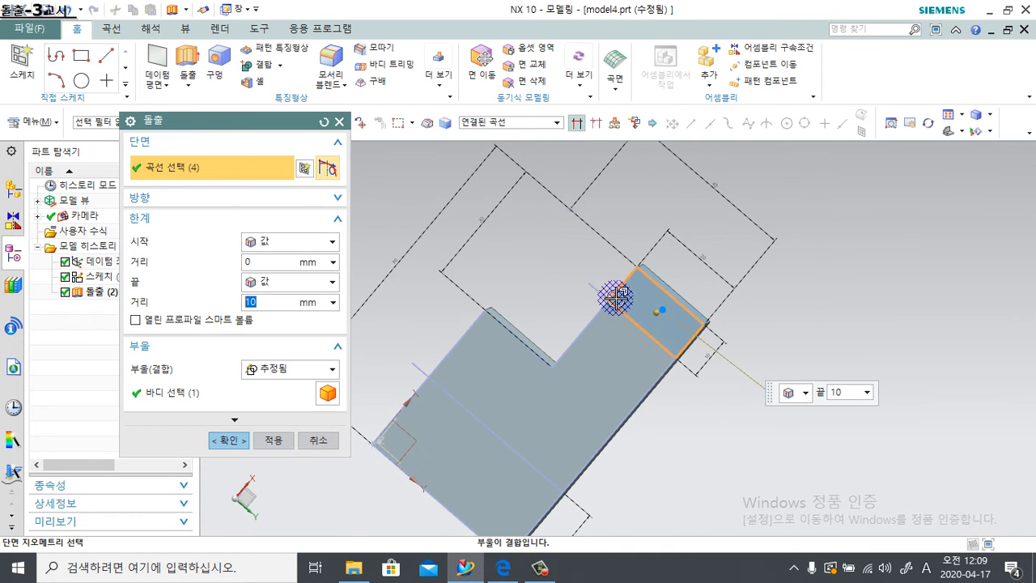
Check figure 1 in the PDF in Edge, return to NX 10 and add the 20 mm wide rectangle's four sides to the section.
{"action": "middle_click_drag", "start_coordinate": [616, 299], "coordinate": [766, 359]}
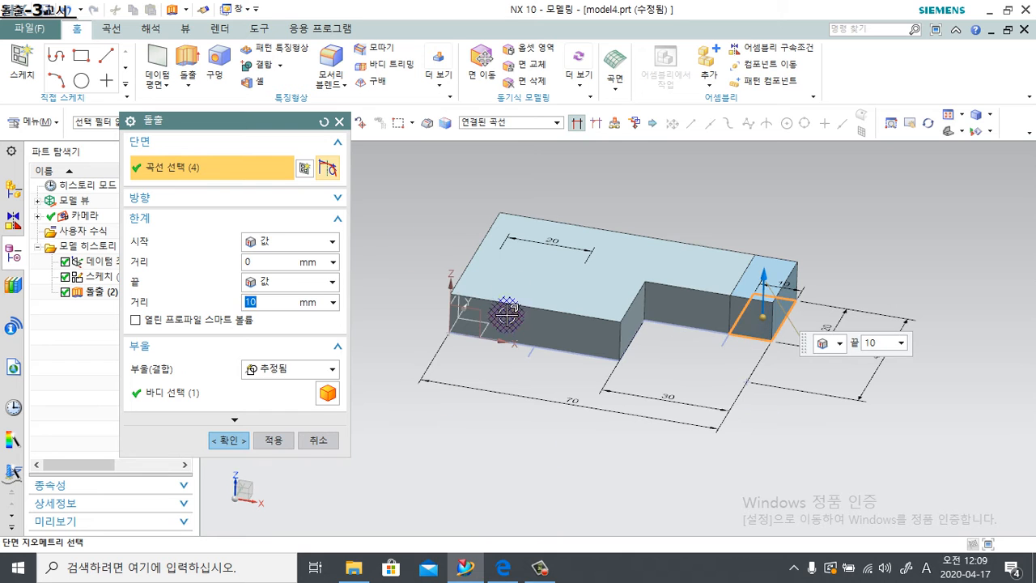
{"action": "scroll", "coordinate": [490, 364], "scroll_direction": "up", "scroll_amount": 3}
{"action": "middle_click_drag", "start_coordinate": [490, 364], "coordinate": [467, 287]}
{"action": "left_click", "coordinate": [510, 568]}
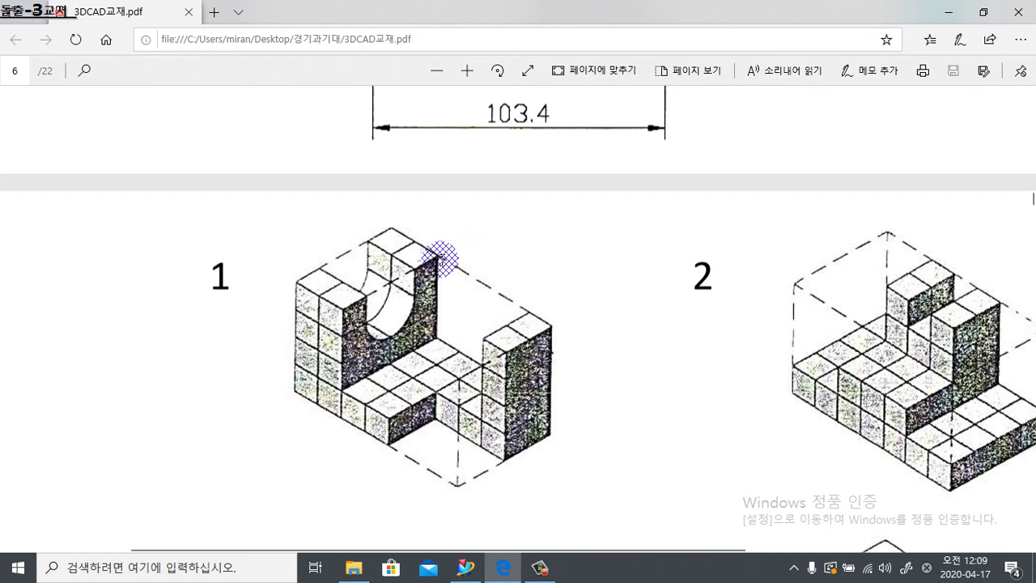
{"action": "left_click", "coordinate": [466, 568]}
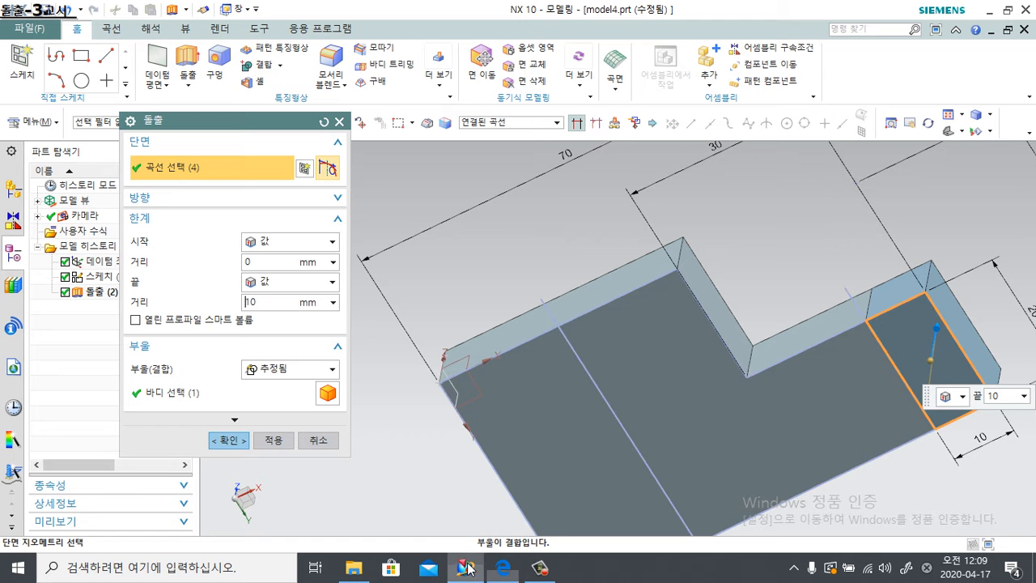
{"action": "left_click", "coordinate": [572, 360]}
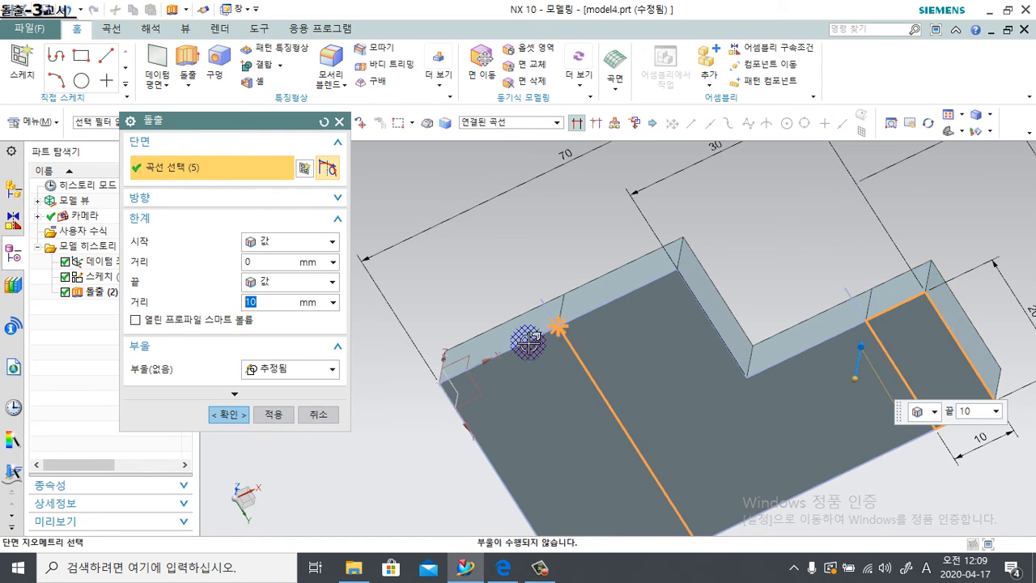
{"action": "left_click", "coordinate": [528, 342]}
{"action": "left_click", "coordinate": [492, 469]}
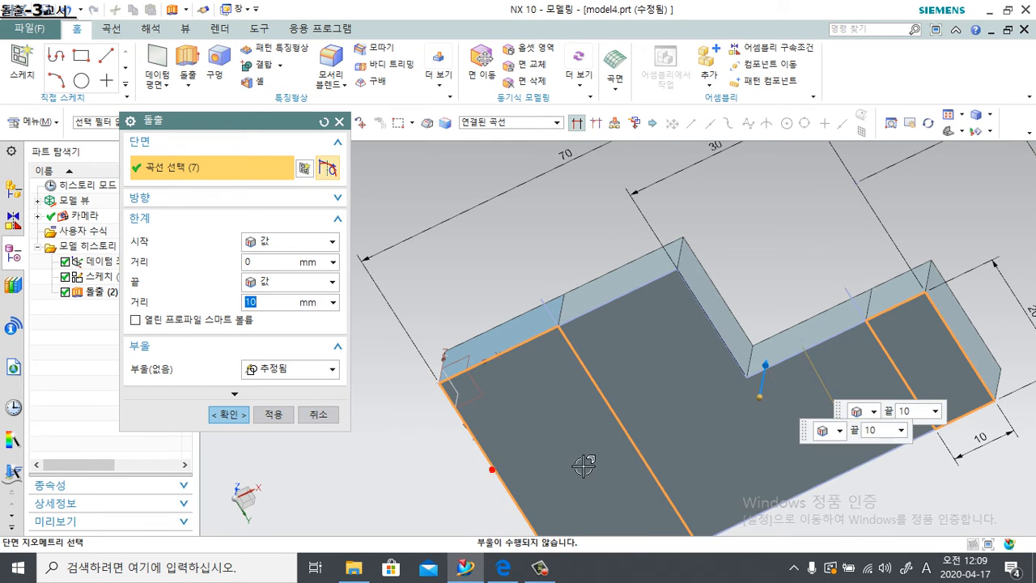
{"action": "scroll", "coordinate": [561, 418], "scroll_direction": "up", "scroll_amount": 3}
{"action": "left_click", "coordinate": [621, 462]}
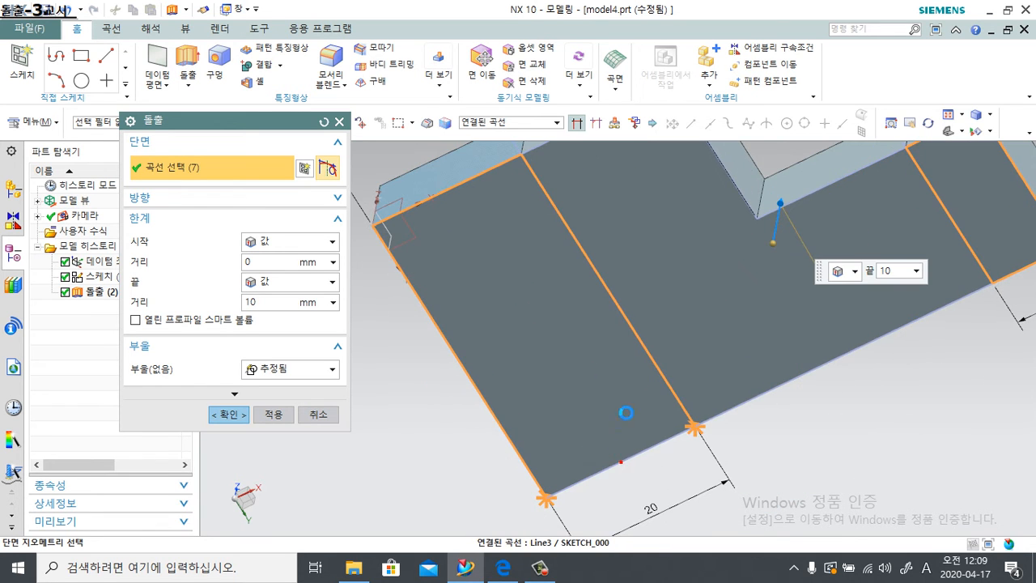
{"action": "scroll", "coordinate": [691, 300], "scroll_direction": "down", "scroll_amount": 4}
{"action": "middle_click_drag", "start_coordinate": [685, 381], "coordinate": [643, 497]}
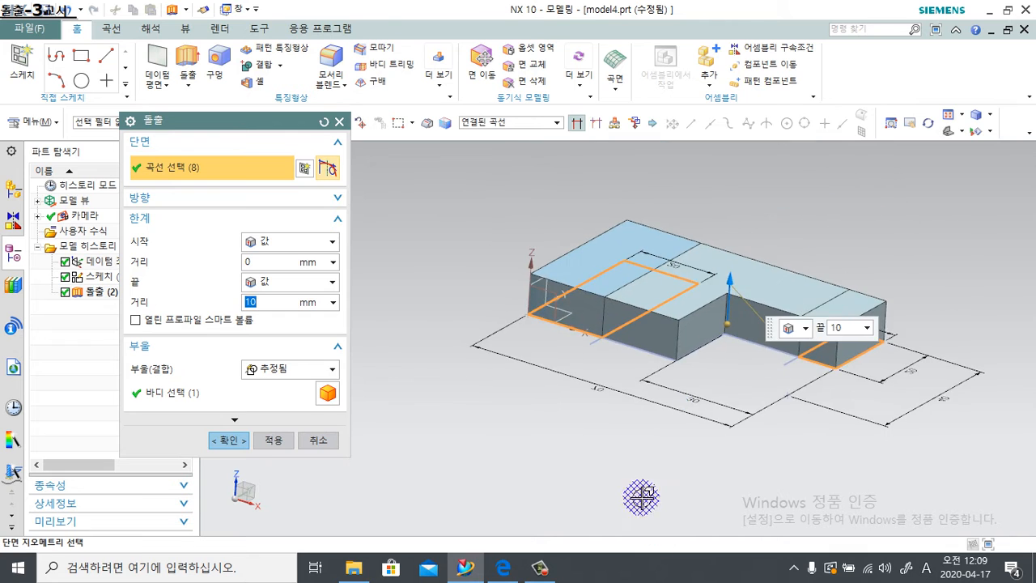
Extrude both rectangles from 0 to 40 mm as uprights, united with the base through the inferred Boolean.
{"action": "scroll", "coordinate": [608, 350], "scroll_direction": "up", "scroll_amount": 2}
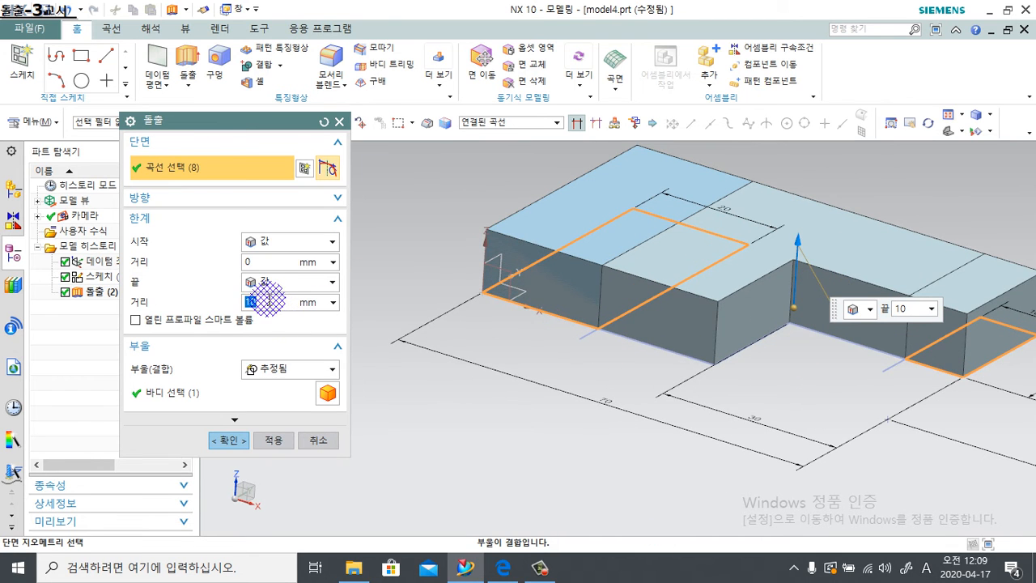
{"action": "type", "text": "40"}
{"action": "key", "text": "Return"}
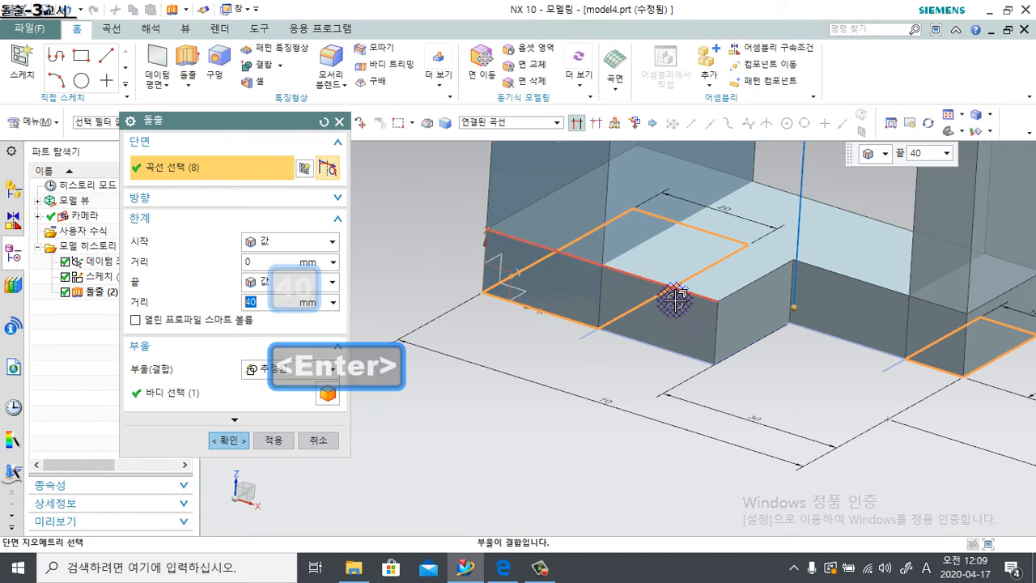
{"action": "scroll", "coordinate": [672, 298], "scroll_direction": "down", "scroll_amount": 2}
{"action": "middle_click_drag", "start_coordinate": [639, 332], "coordinate": [497, 450]}
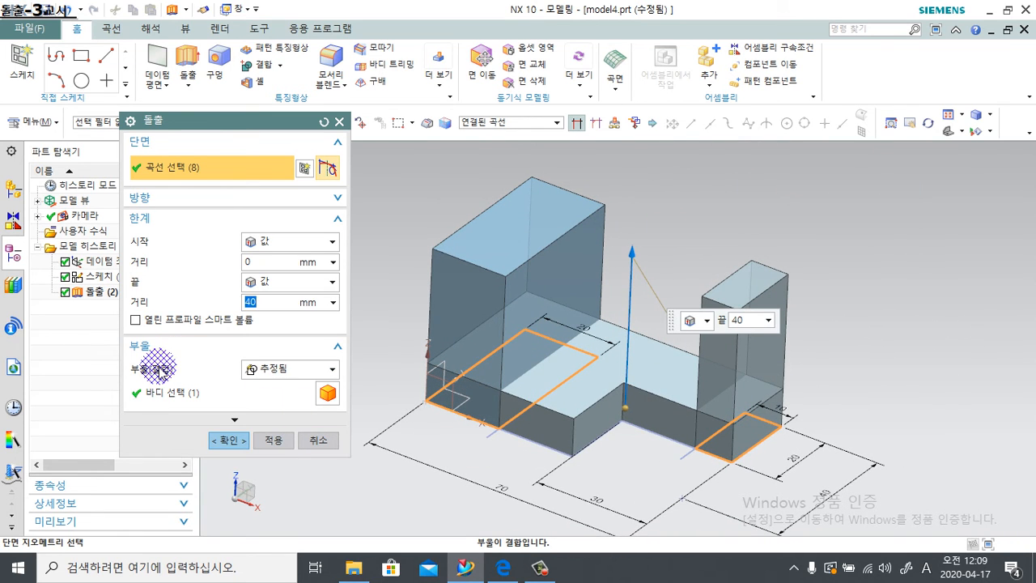
{"action": "left_click", "coordinate": [226, 441]}
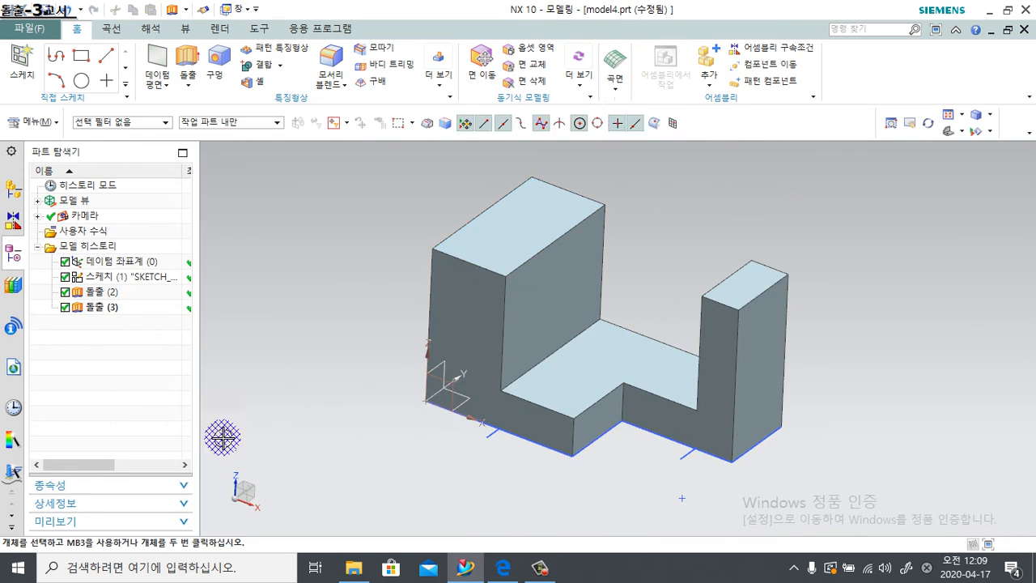
Inspect the model from above and below, mark the thicker upright's U-shaped cutout and its two opposite faces in red, and clear the markings.
{"action": "scroll", "coordinate": [692, 481], "scroll_direction": "up", "scroll_amount": 4}
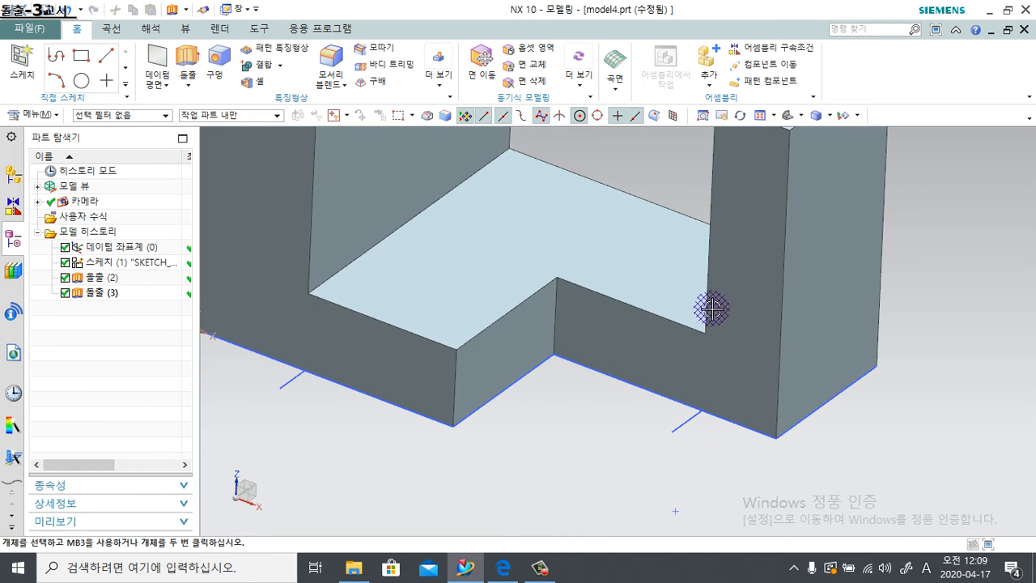
{"action": "scroll", "coordinate": [299, 279], "scroll_direction": "down", "scroll_amount": 5}
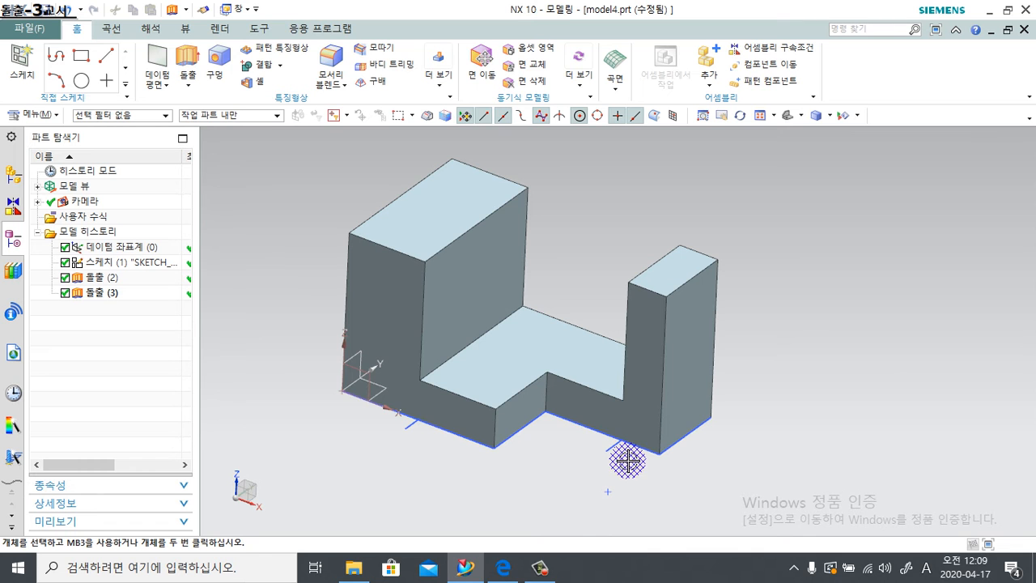
{"action": "middle_click_drag", "start_coordinate": [553, 468], "coordinate": [545, 426]}
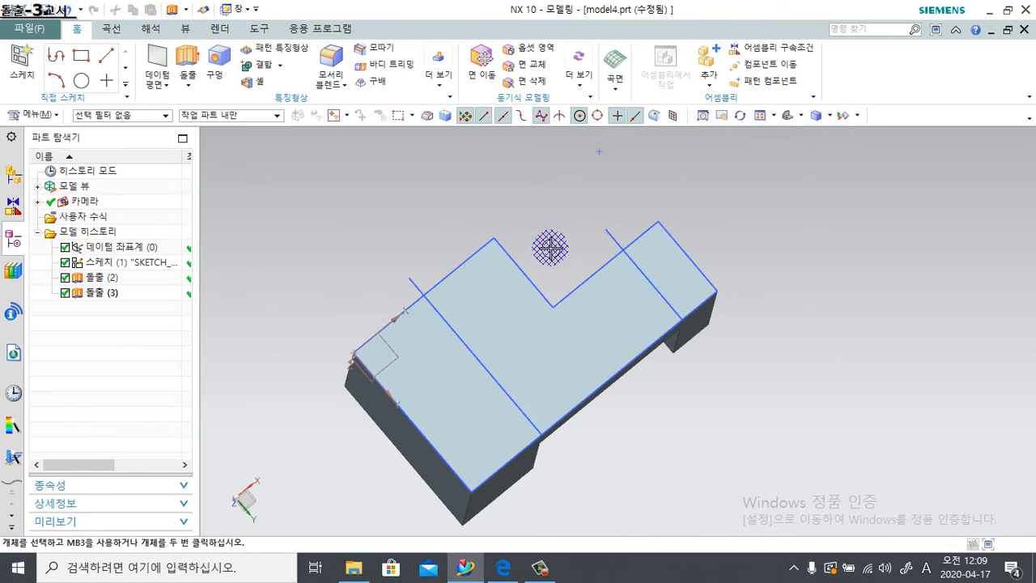
{"action": "middle_click_drag", "start_coordinate": [527, 259], "coordinate": [537, 358]}
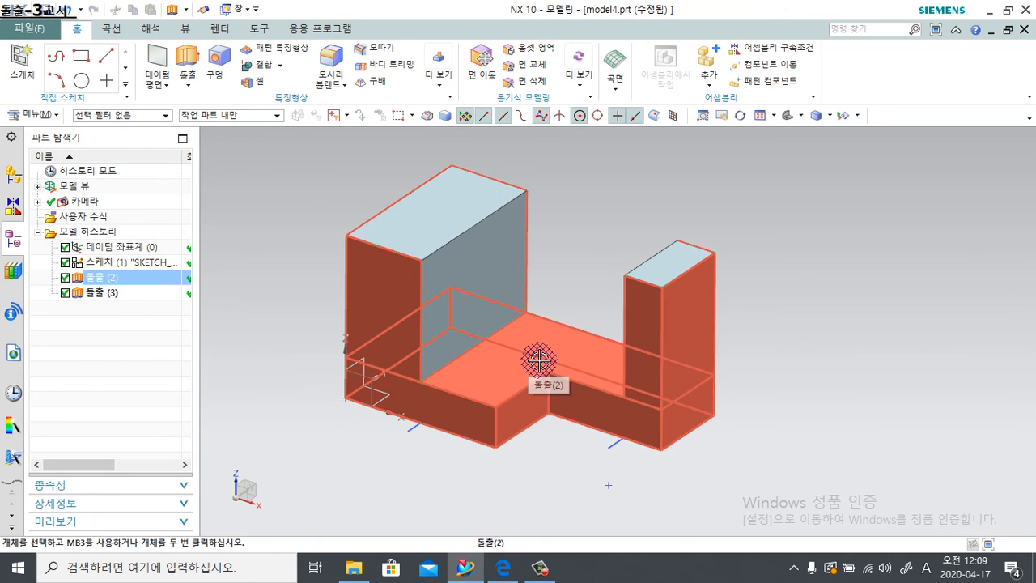
{"action": "key", "text": "F2"}
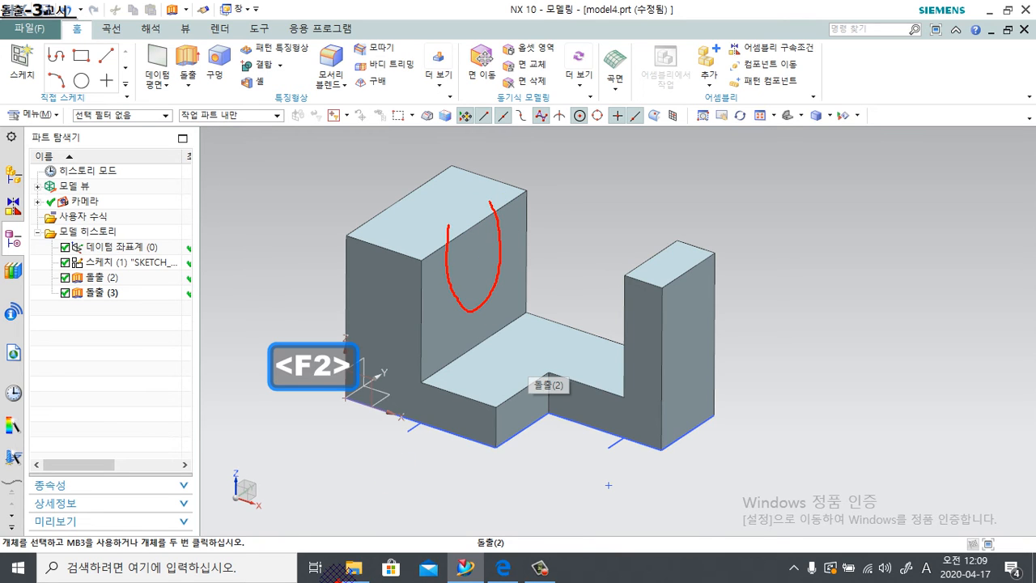
{"action": "key", "text": "Escape"}
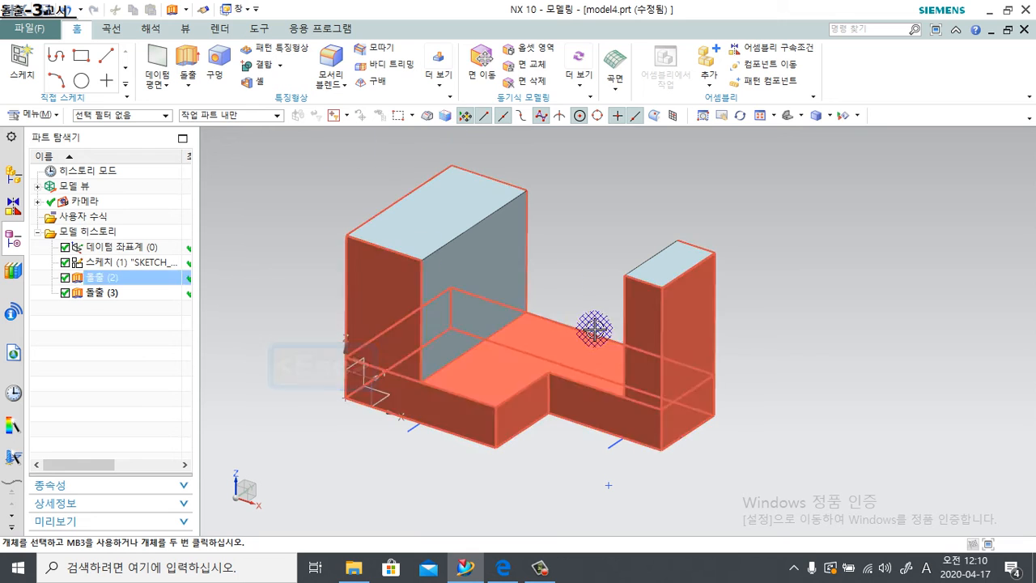
{"action": "key", "text": "F2"}
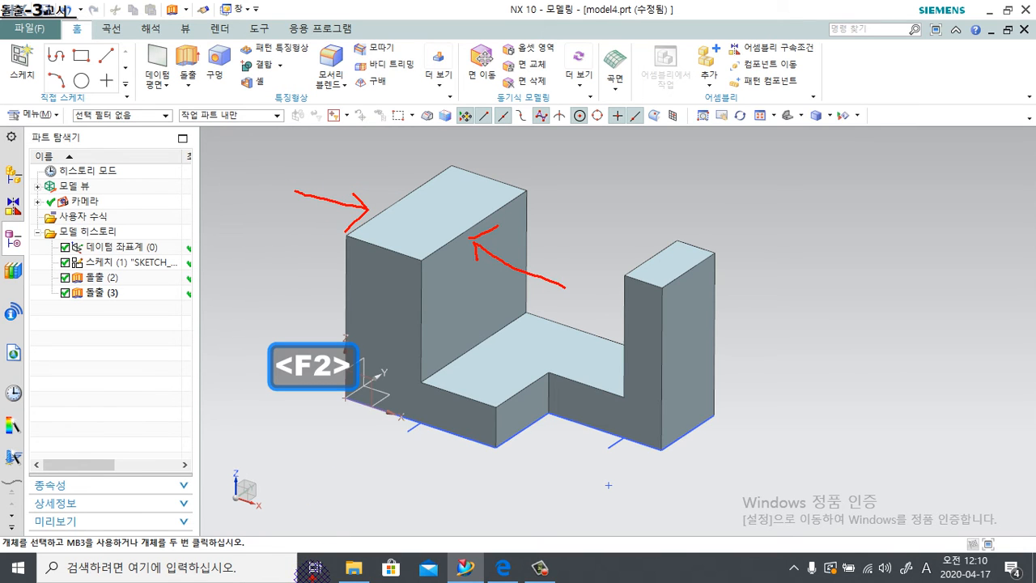
{"action": "key", "text": "Escape"}
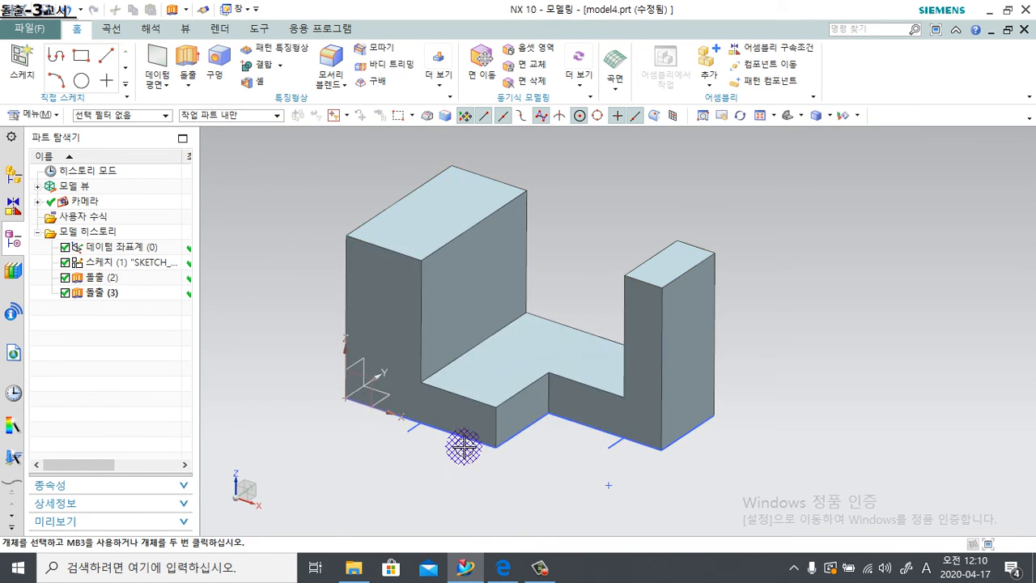
Create a new sketch on the outer face of the thicker upright.
{"action": "middle_click_drag", "start_coordinate": [462, 441], "coordinate": [537, 437]}
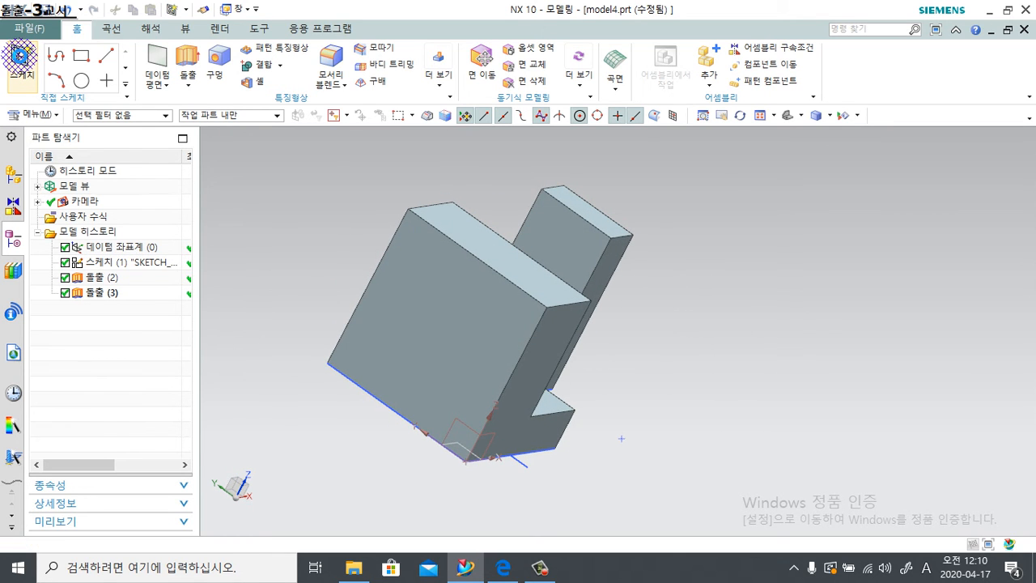
{"action": "left_click", "coordinate": [19, 57]}
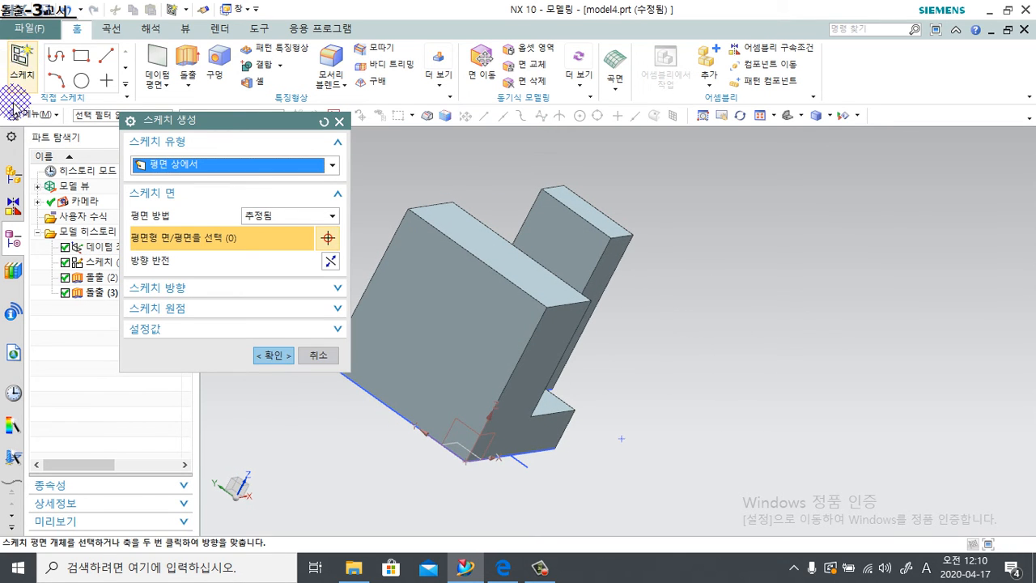
{"action": "left_click", "coordinate": [408, 324]}
{"action": "left_click", "coordinate": [274, 355]}
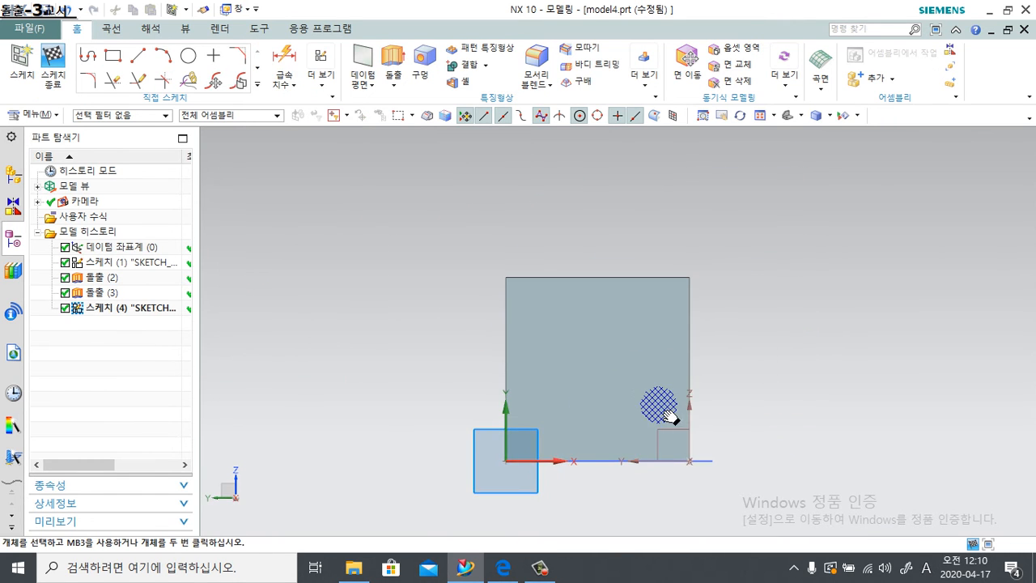
Sketch a rectangle extending above the upright face's upper edge, with its lower side about 20 mm below that edge.
{"action": "scroll", "coordinate": [651, 356], "scroll_direction": "up", "scroll_amount": 1}
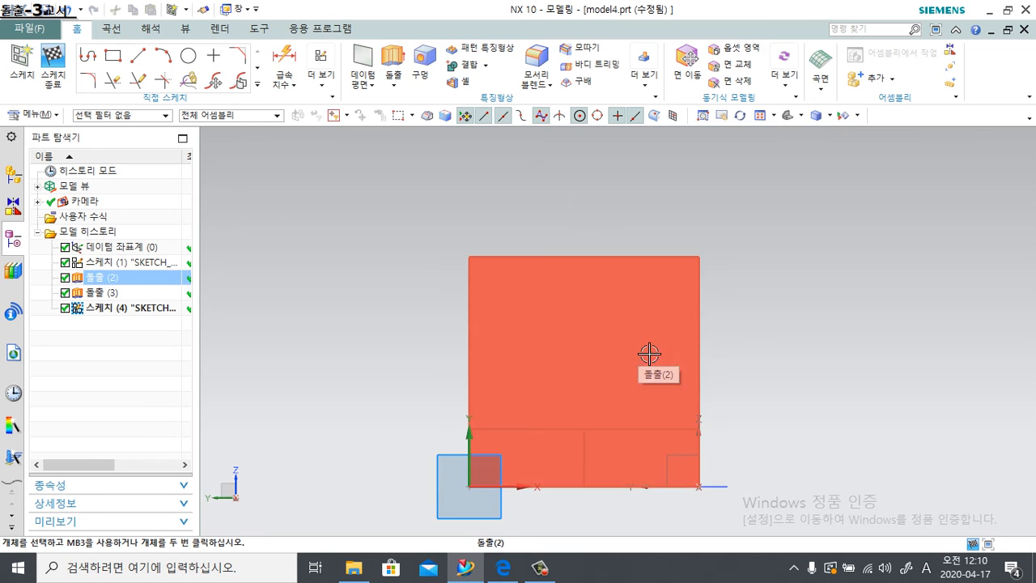
{"action": "middle_click_drag", "start_coordinate": [649, 353], "coordinate": [588, 305], "text": "shift"}
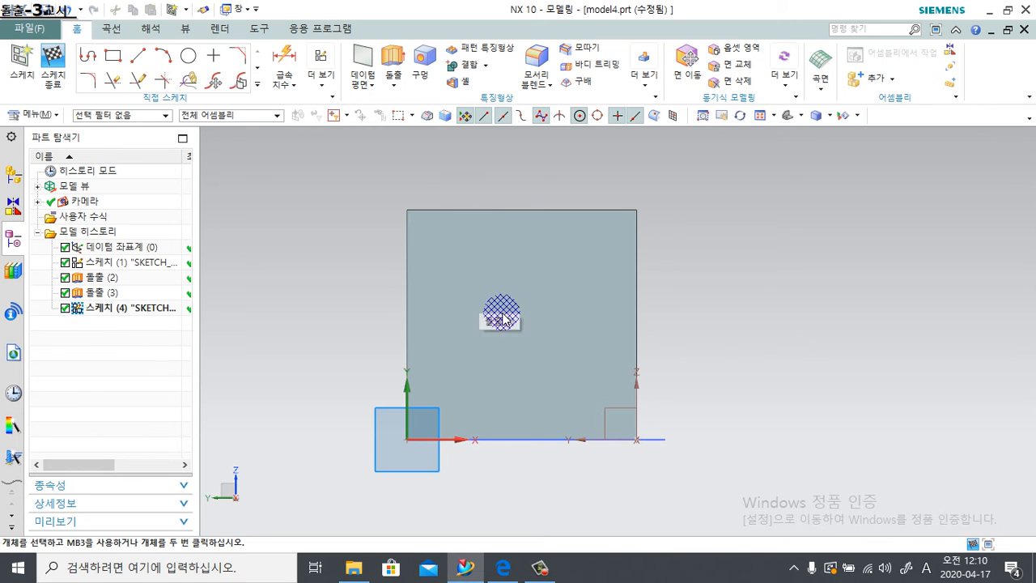
{"action": "left_click", "coordinate": [113, 55]}
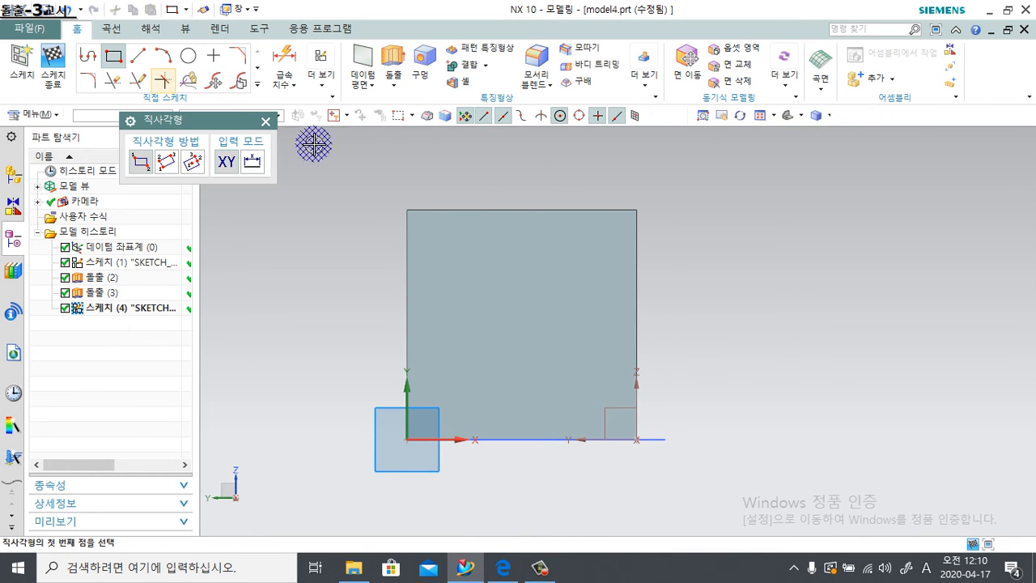
{"action": "left_click", "coordinate": [463, 187]}
{"action": "left_click", "coordinate": [563, 324]}
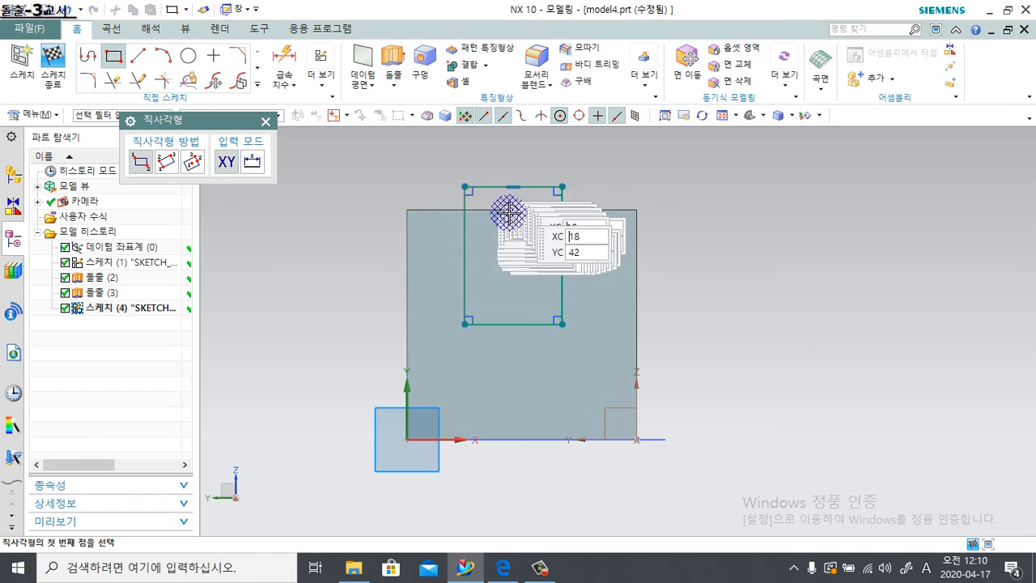
{"action": "key", "text": "Escape"}
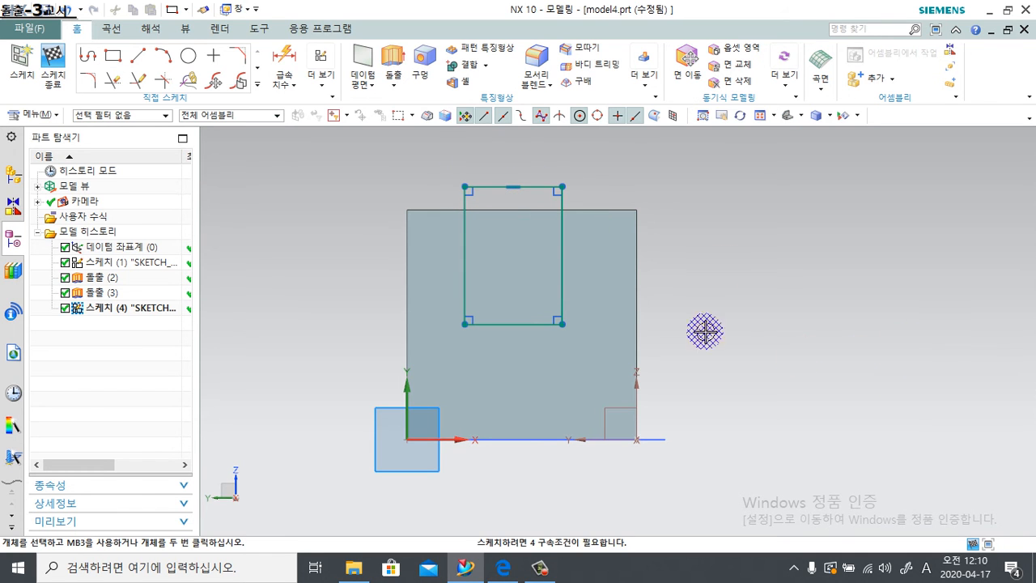
Check figure 1's U-shaped cutout in the PDF in Edge, trace its outline in red, clear the marking and return to NX 10.
{"action": "left_click", "coordinate": [516, 567]}
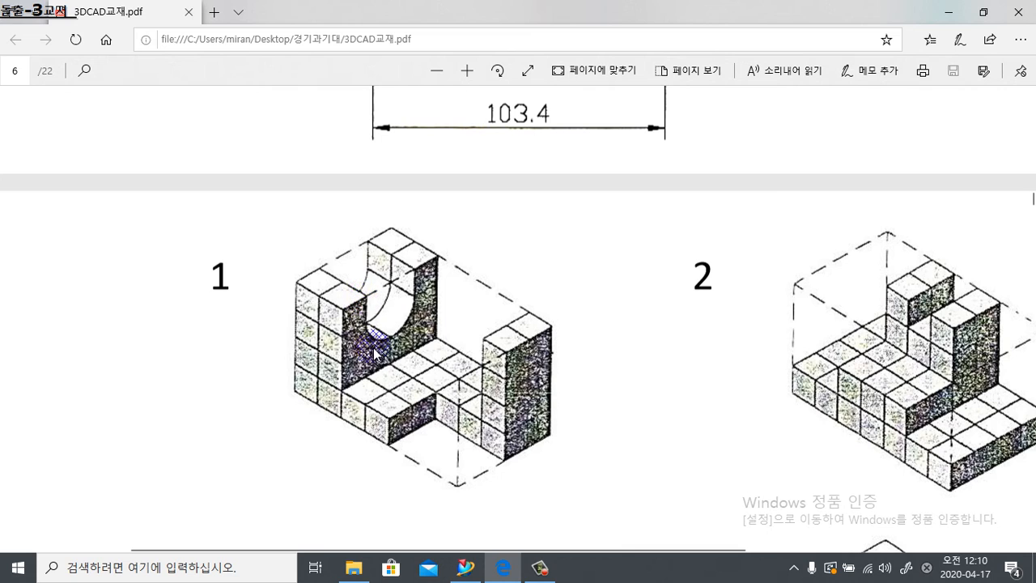
{"action": "key", "text": "F2"}
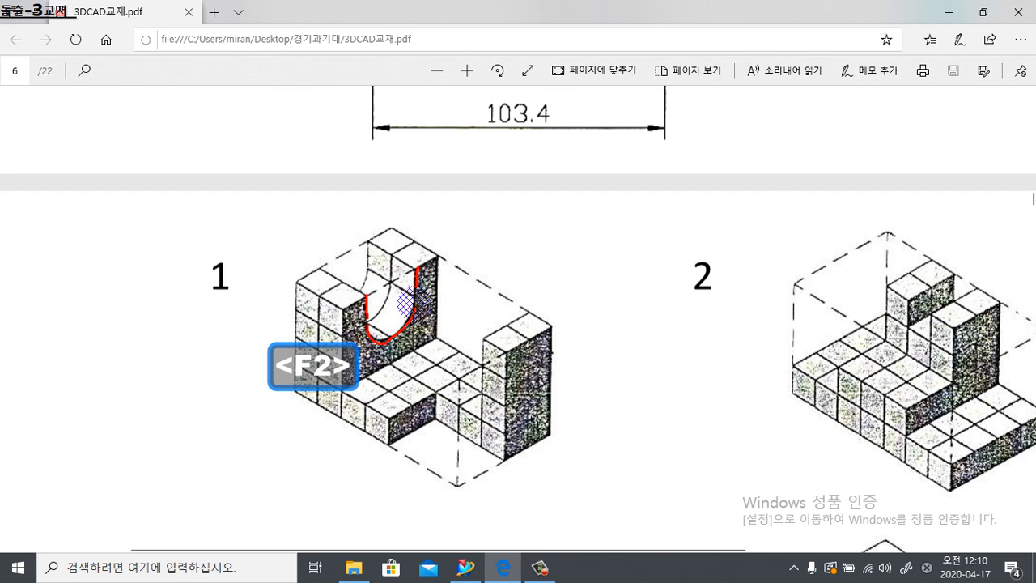
{"action": "key", "text": "Escape"}
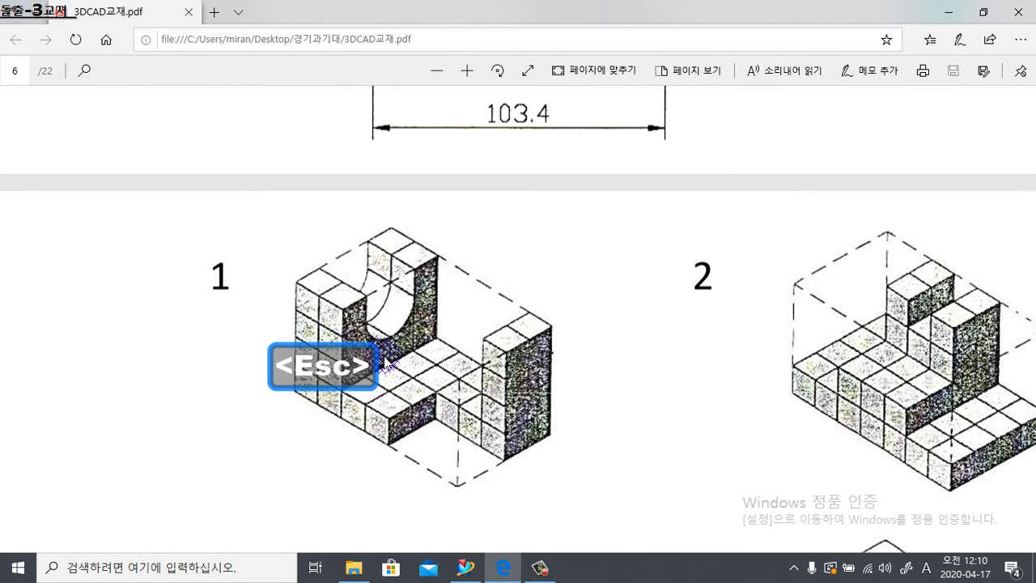
{"action": "left_click", "coordinate": [465, 566]}
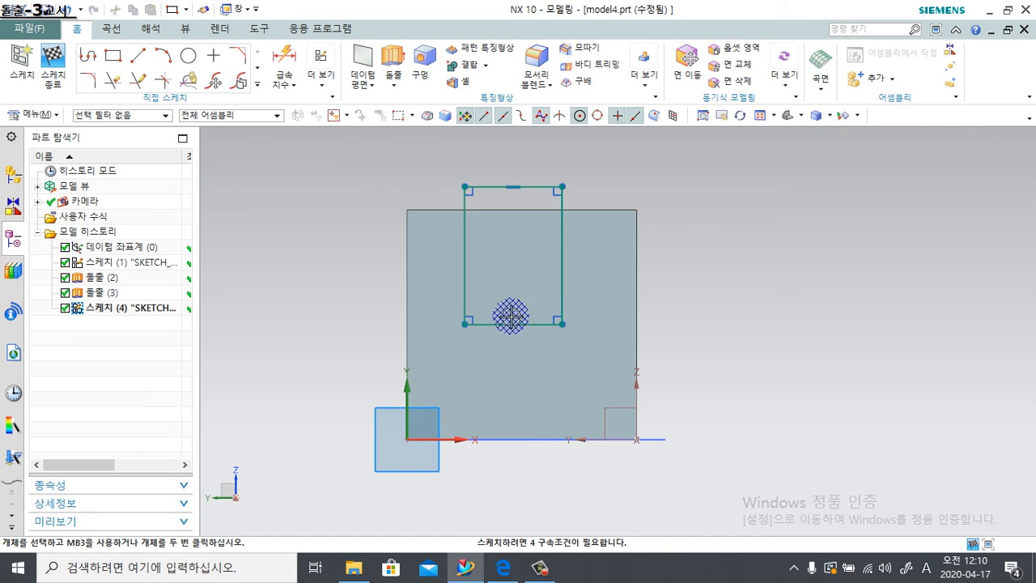
Dimension the rectangle's lower side 20 mm from the face's upper edge and its left side 10 mm from the face's left edge.
{"action": "left_click", "coordinate": [283, 59]}
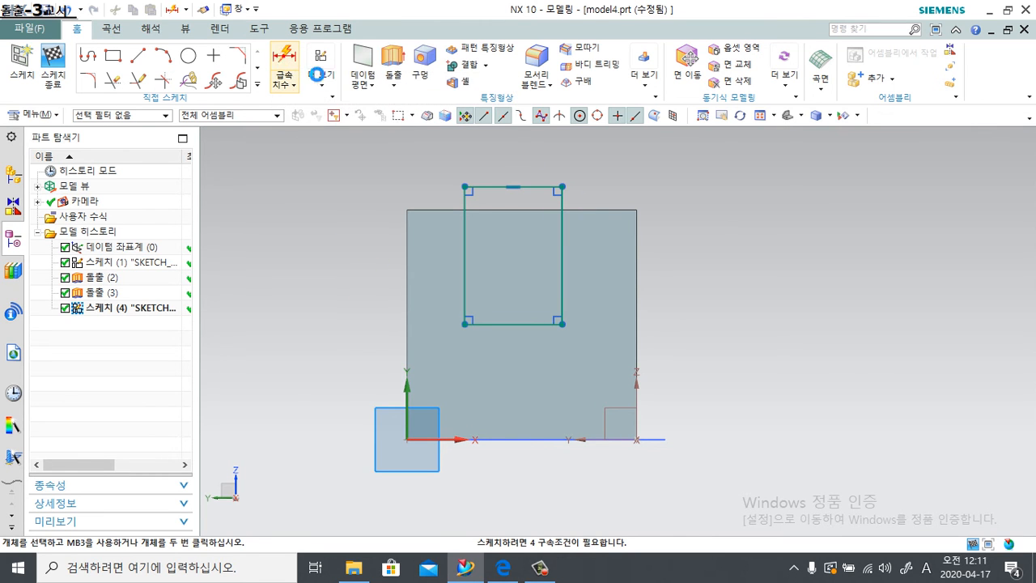
{"action": "left_click", "coordinate": [598, 209]}
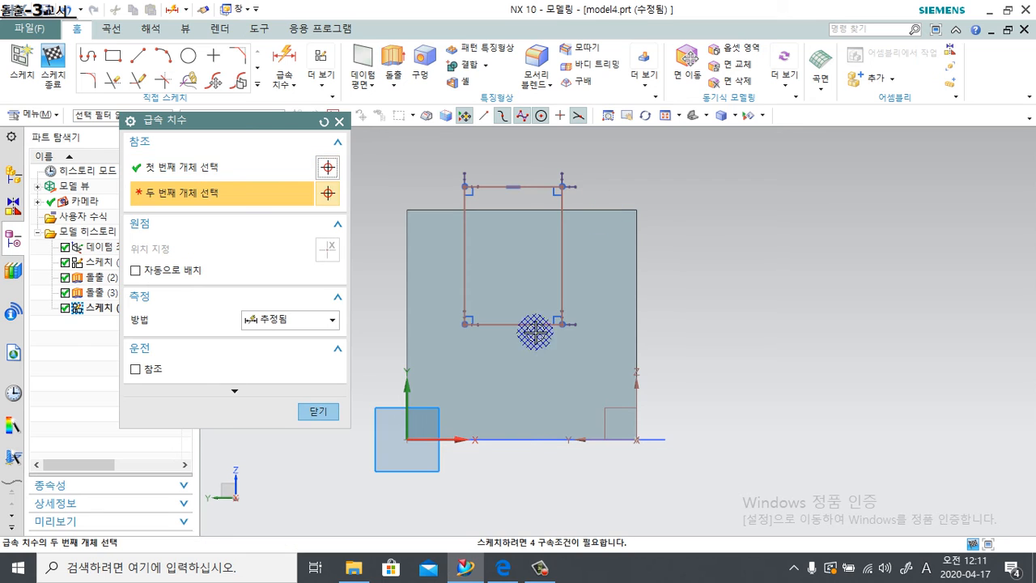
{"action": "left_click", "coordinate": [524, 324]}
{"action": "left_click", "coordinate": [669, 267]}
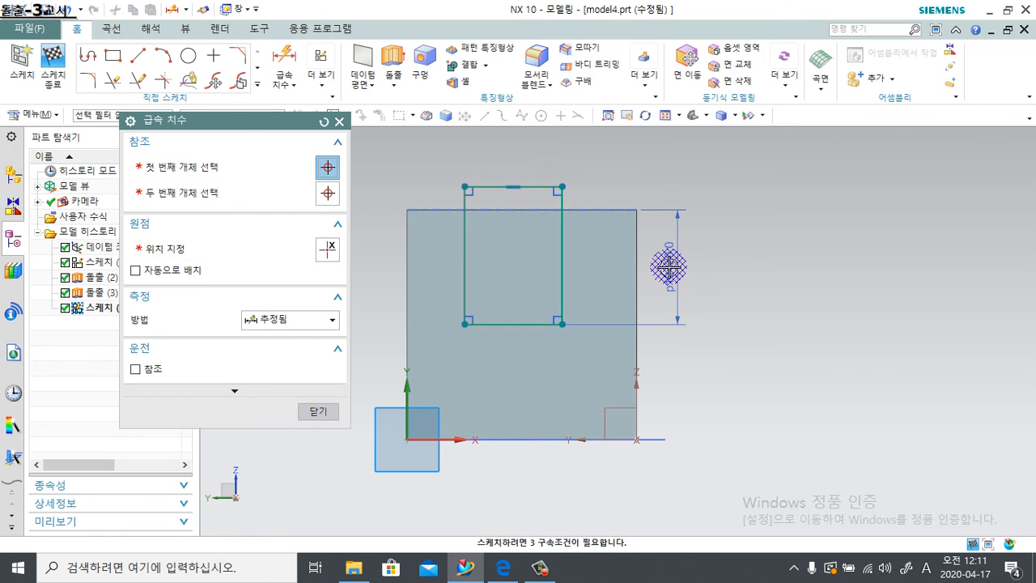
{"action": "key", "text": "Return"}
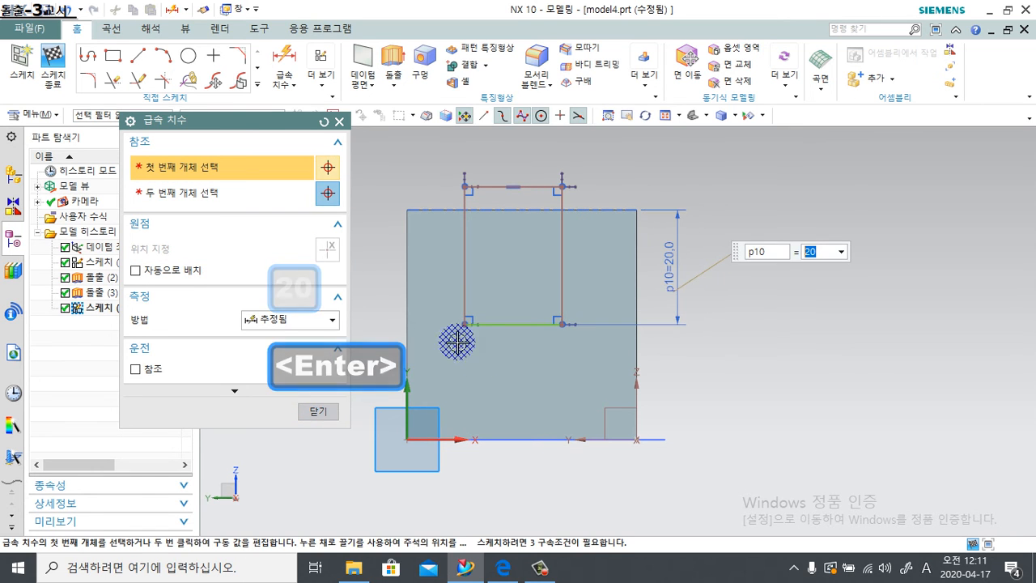
{"action": "left_click", "coordinate": [464, 236]}
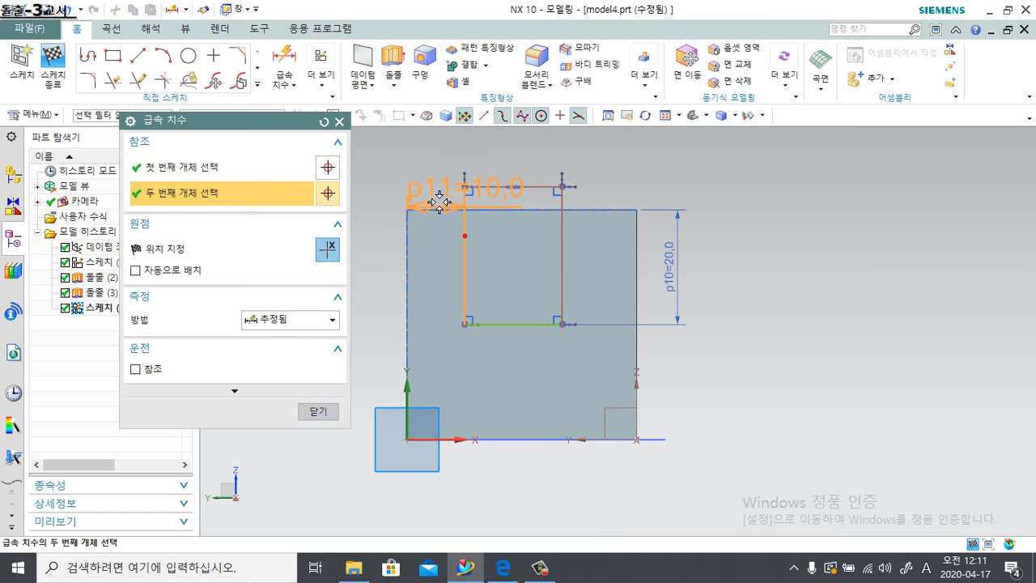
{"action": "left_click", "coordinate": [407, 212]}
{"action": "type", "text": "10"}
{"action": "key", "text": "Return"}
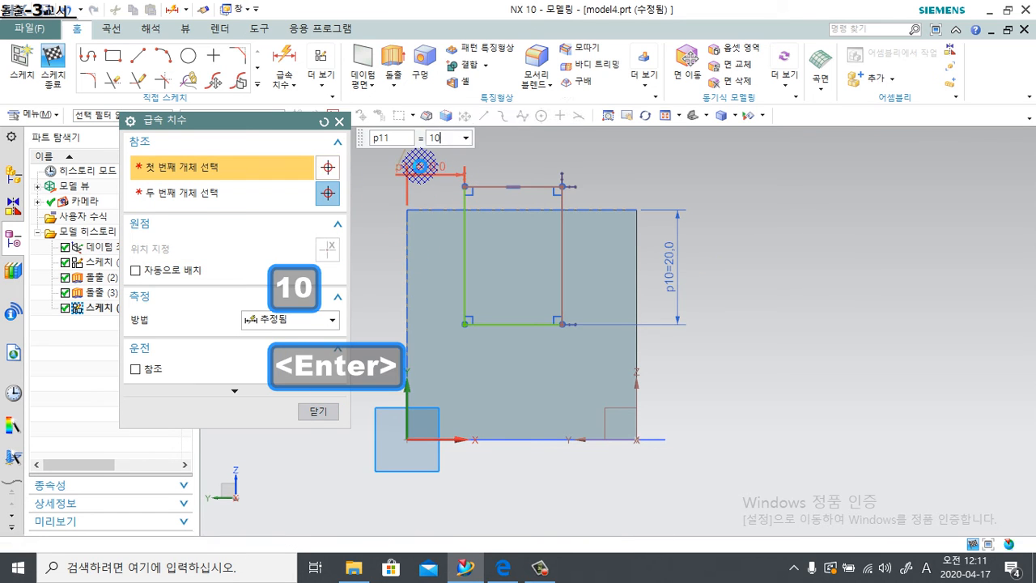
{"action": "left_click", "coordinate": [563, 241]}
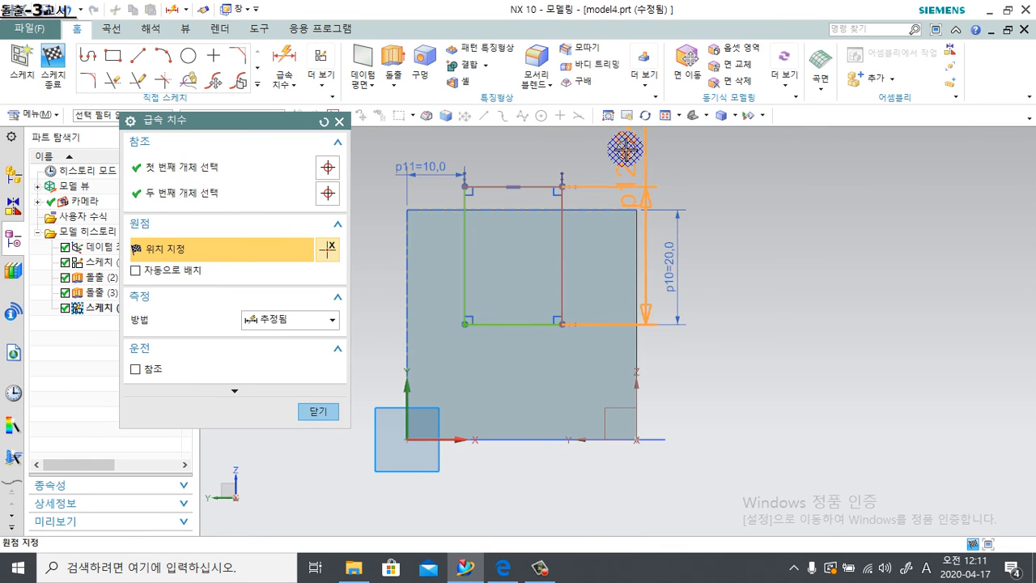
{"action": "left_click", "coordinate": [639, 212]}
{"action": "left_click", "coordinate": [314, 412]}
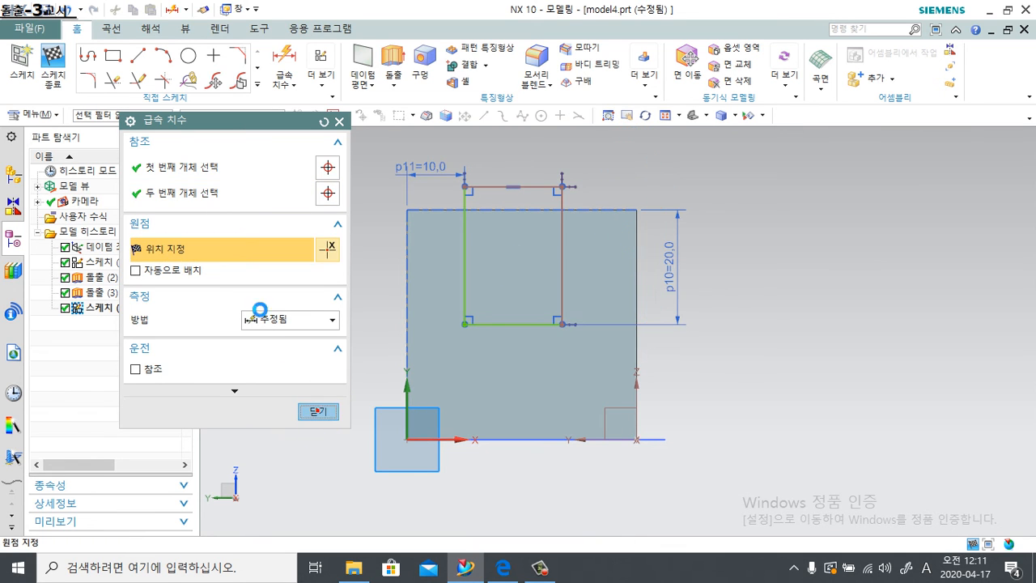
Dimension the rectangle's right side 10 mm from the face's right edge.
{"action": "left_click", "coordinate": [284, 69]}
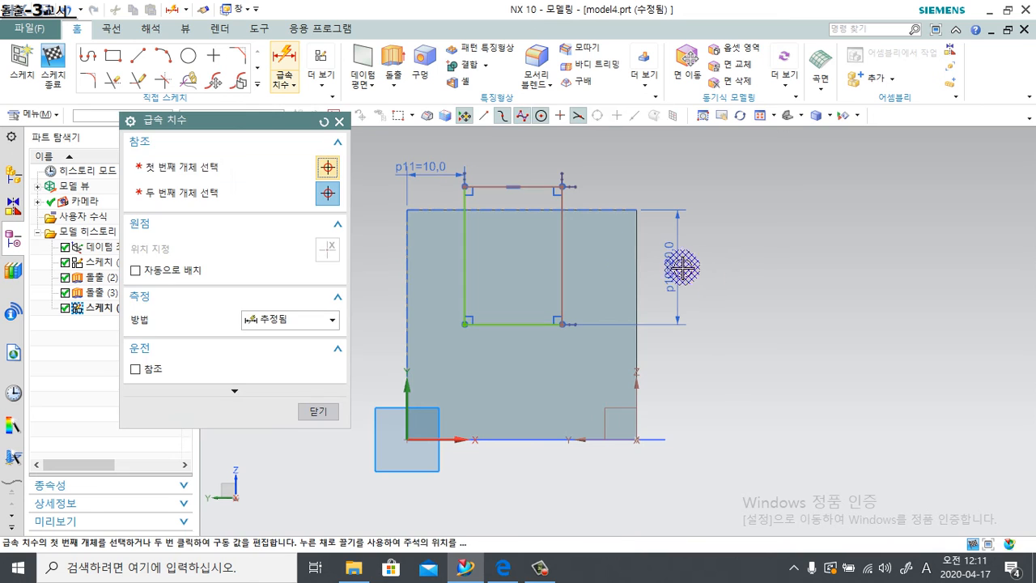
{"action": "left_click", "coordinate": [558, 279]}
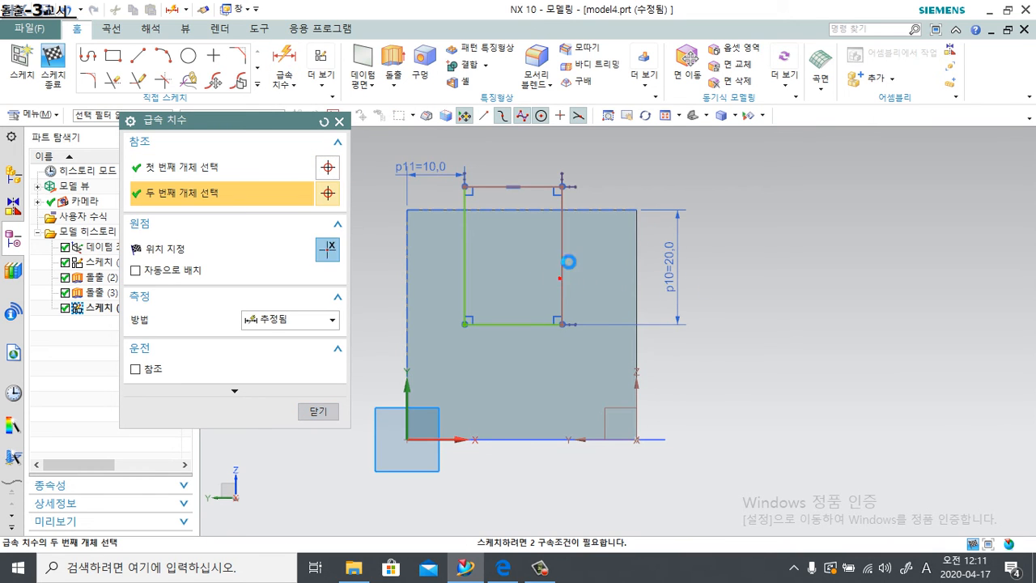
{"action": "left_click", "coordinate": [566, 256]}
{"action": "left_click", "coordinate": [609, 178]}
{"action": "type", "text": "10"}
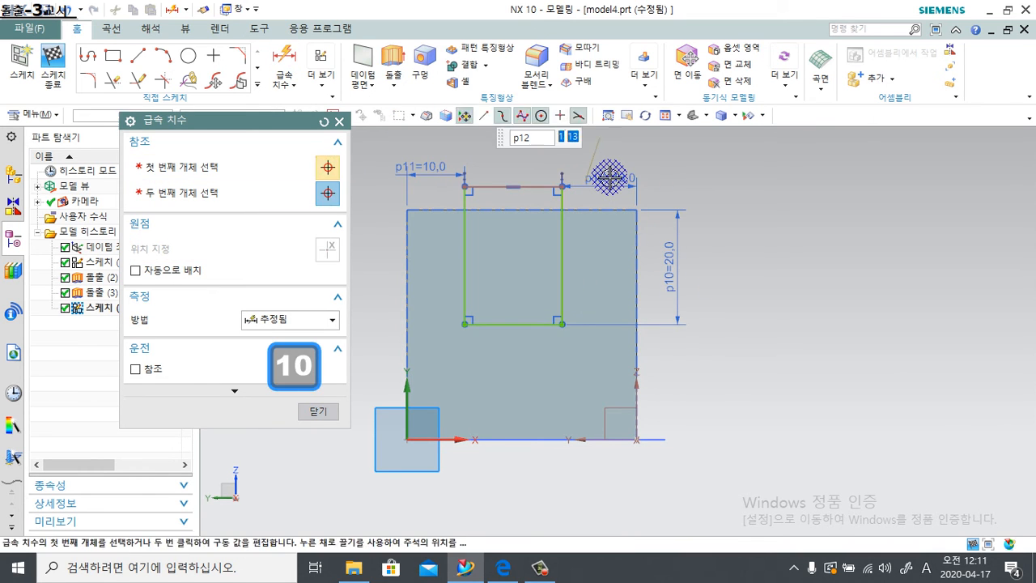
{"action": "key", "text": "Return"}
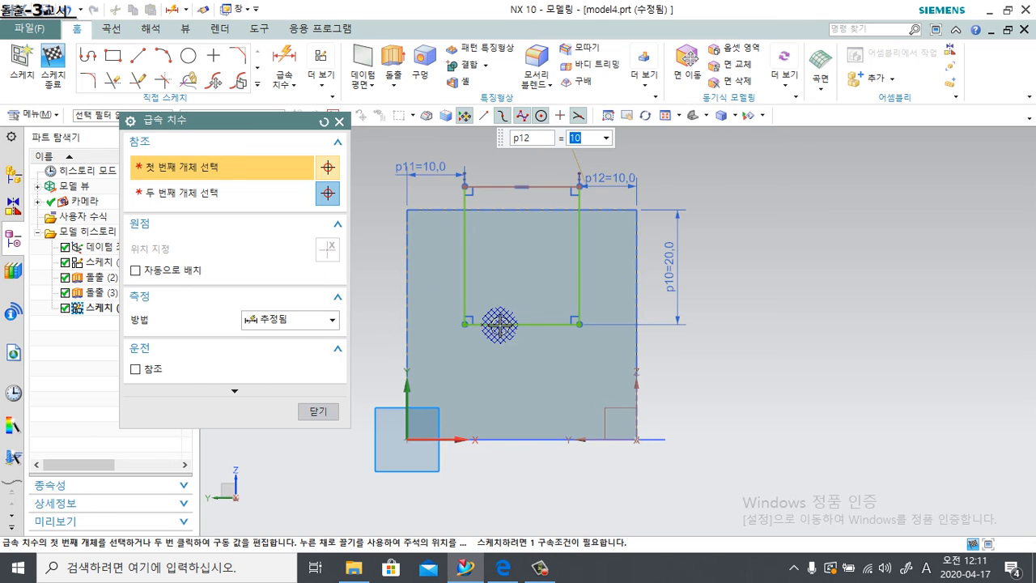
{"action": "left_click", "coordinate": [318, 411]}
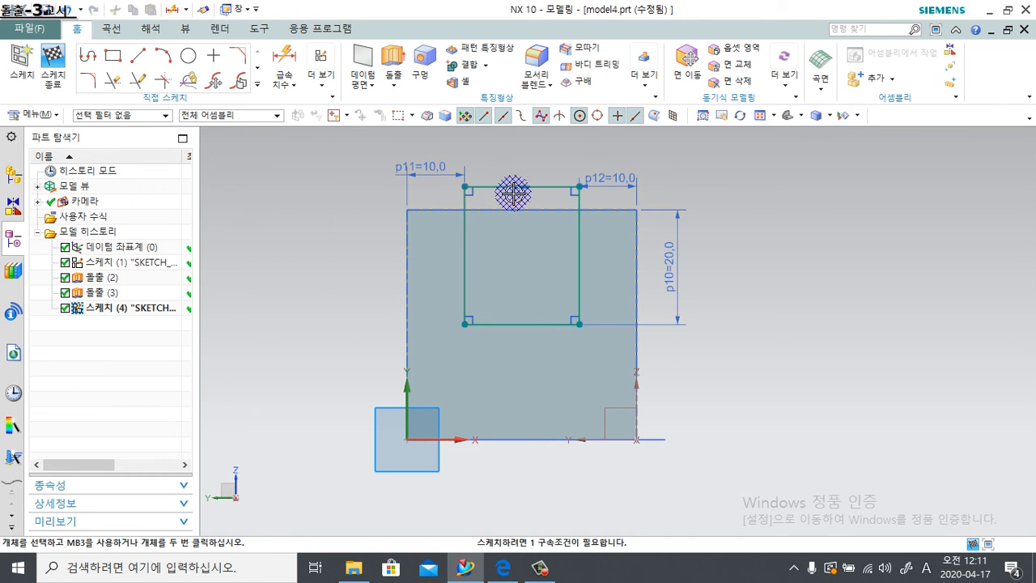
Fillet the rectangle's lower end into a semicircle tangent to its three sides and convert the bottom line to a reference line.
{"action": "left_click", "coordinate": [540, 312]}
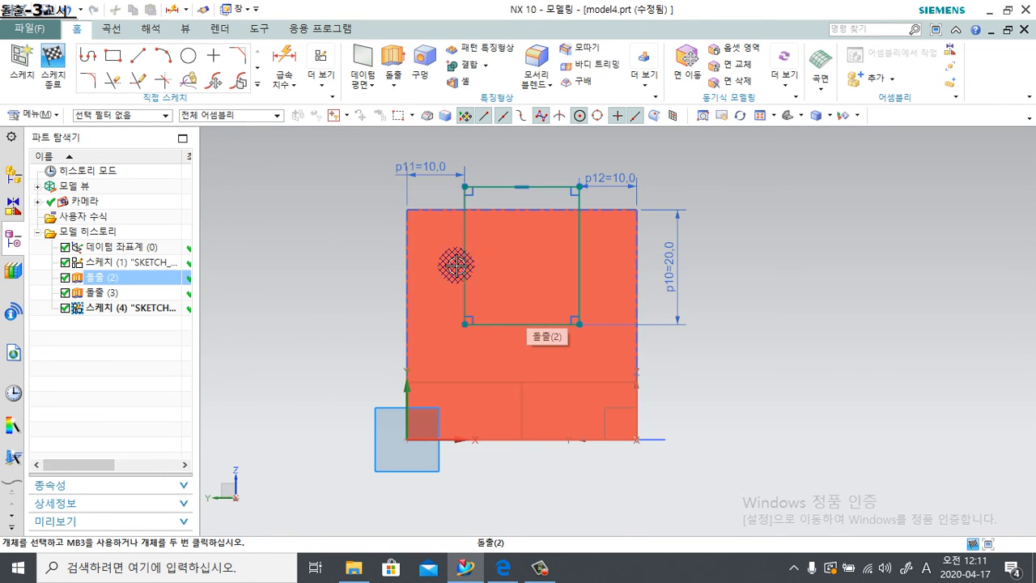
{"action": "left_click", "coordinate": [88, 80]}
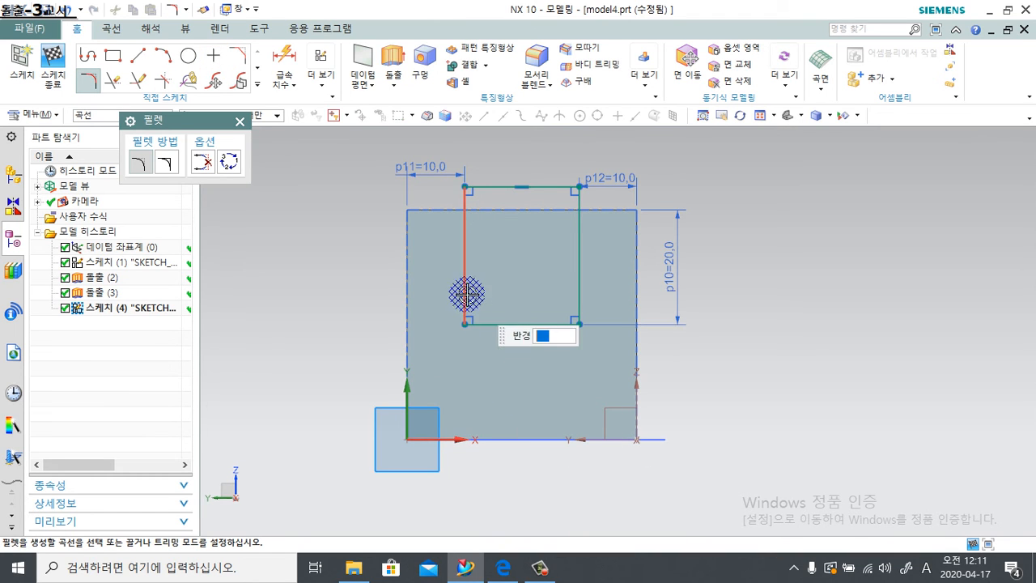
{"action": "mouse_move", "coordinate": [512, 275]}
{"action": "left_mouse_down"}
{"action": "mouse_move", "coordinate": [571, 270]}
{"action": "mouse_move", "coordinate": [528, 324]}
{"action": "mouse_move", "coordinate": [518, 520]}
{"action": "left_mouse_up"}
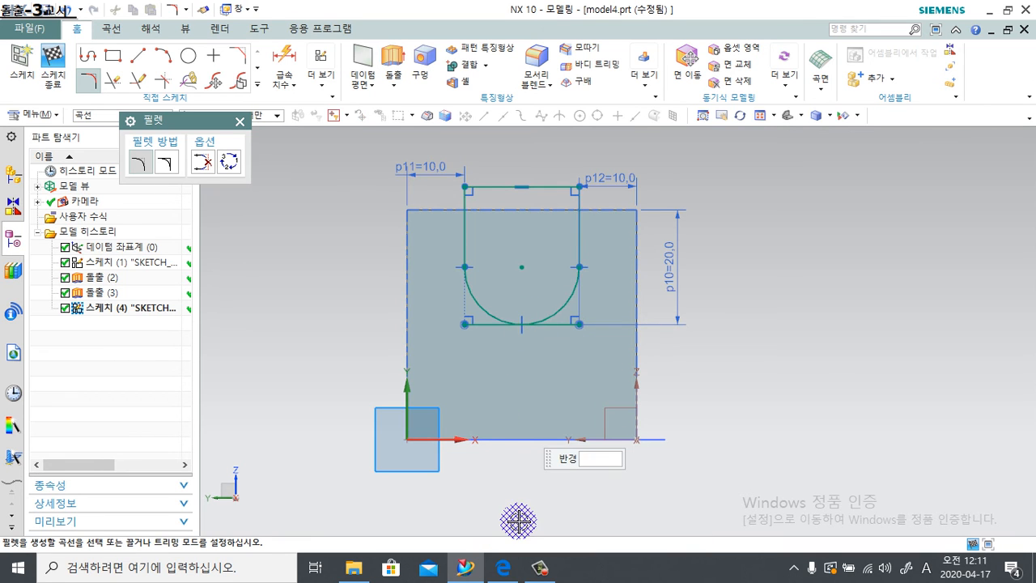
{"action": "left_click", "coordinate": [240, 121]}
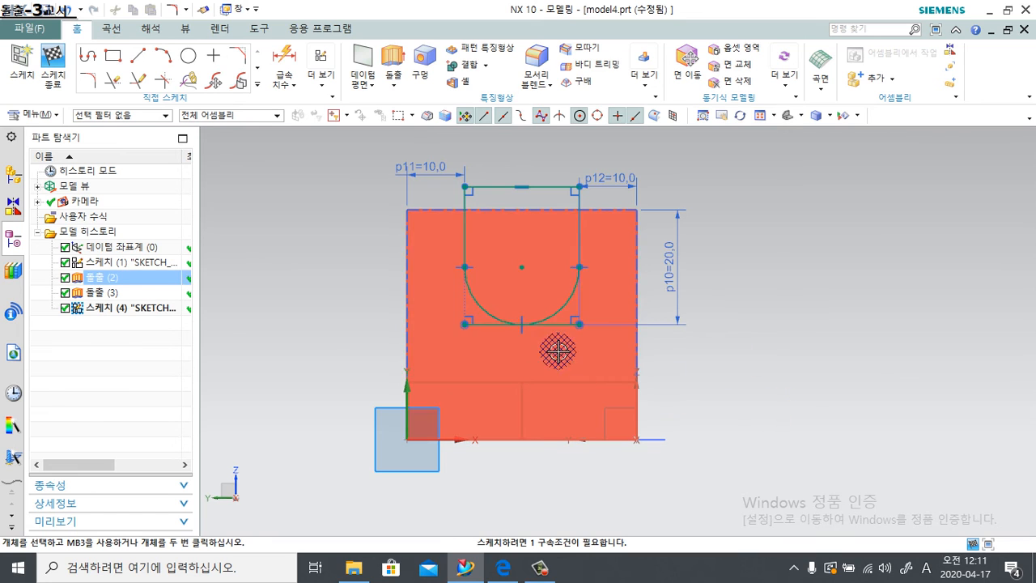
{"action": "left_click", "coordinate": [553, 324]}
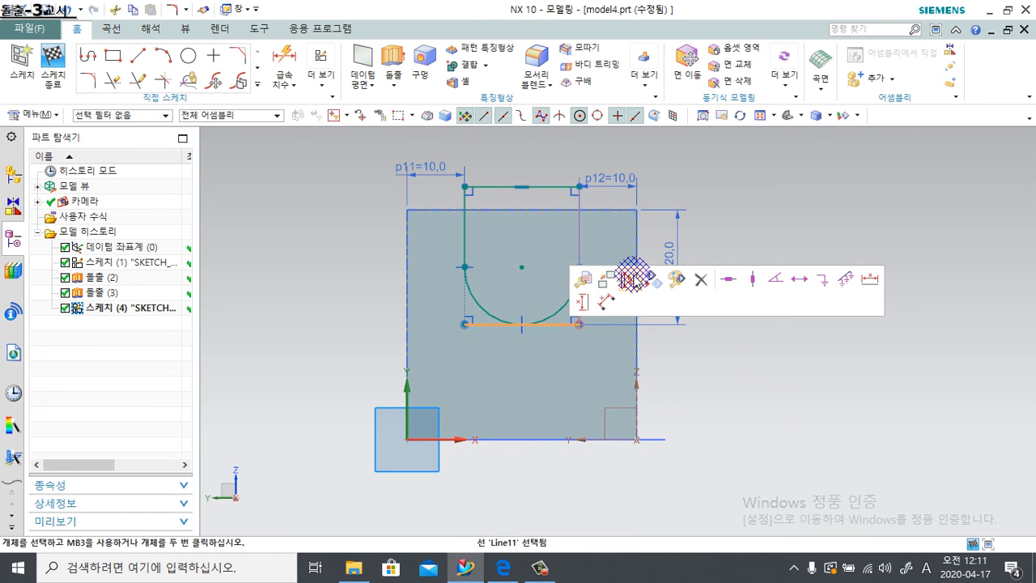
{"action": "left_click", "coordinate": [631, 279]}
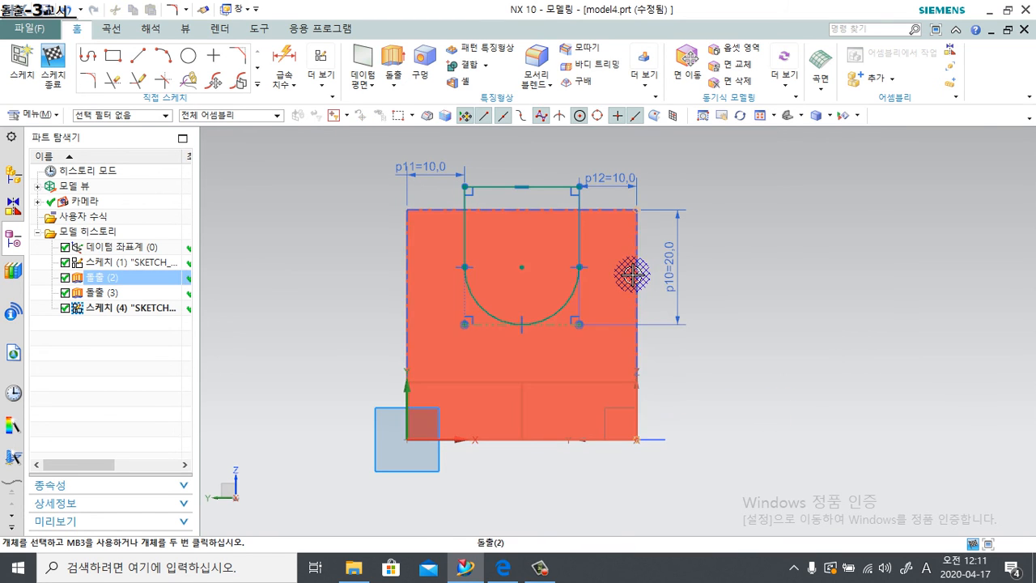
Finish the U-shaped cutout sketch without adding another dimension.
{"action": "left_click", "coordinate": [283, 58]}
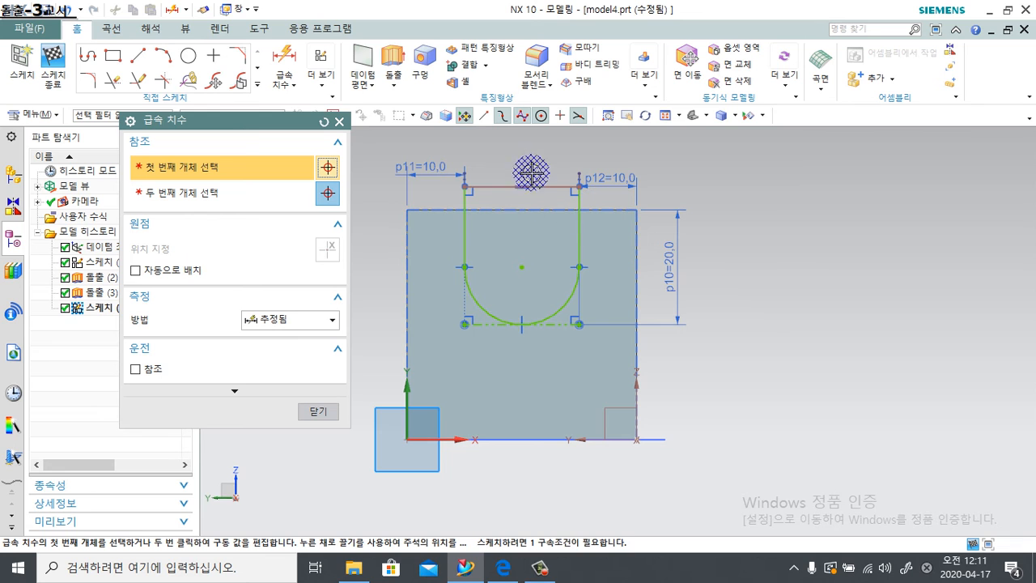
{"action": "left_click", "coordinate": [316, 411]}
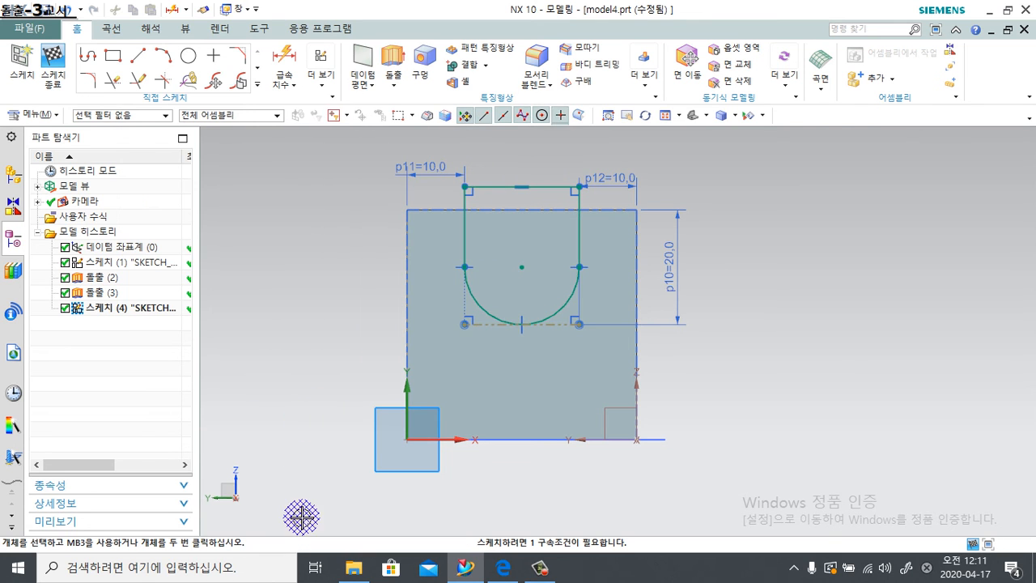
{"action": "left_click", "coordinate": [52, 68]}
{"action": "mouse_move", "coordinate": [636, 328]}
{"action": "middle_mouse_down"}
{"action": "mouse_move", "coordinate": [529, 386]}
{"action": "mouse_move", "coordinate": [536, 319]}
{"action": "mouse_move", "coordinate": [594, 364]}
{"action": "mouse_move", "coordinate": [586, 314]}
{"action": "middle_mouse_up"}
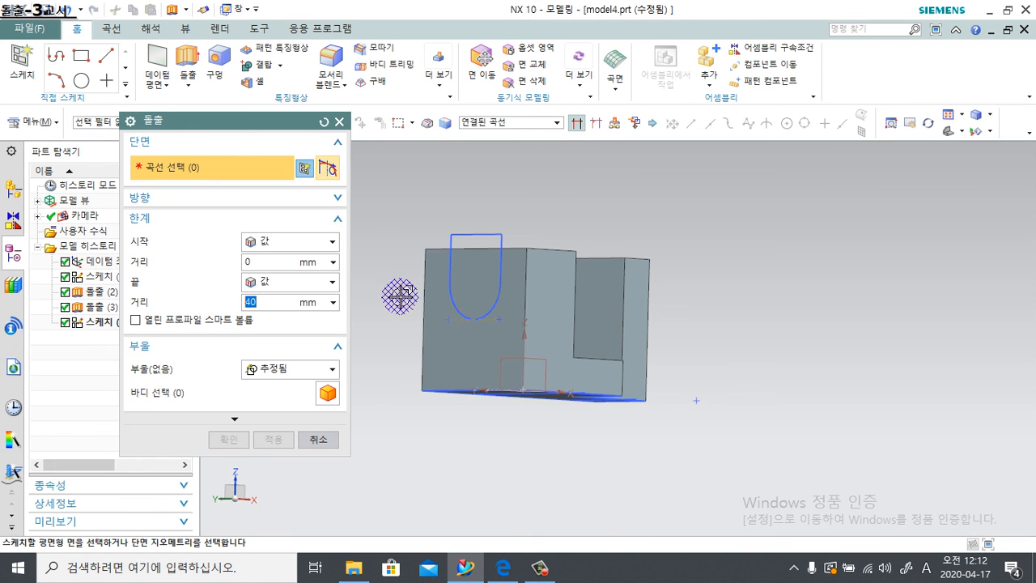
{"action": "left_click", "coordinate": [453, 282]}
{"action": "mouse_move", "coordinate": [451, 283]}
{"action": "middle_mouse_down"}
{"action": "mouse_move", "coordinate": [418, 227]}
{"action": "mouse_move", "coordinate": [467, 326]}
{"action": "middle_mouse_up"}
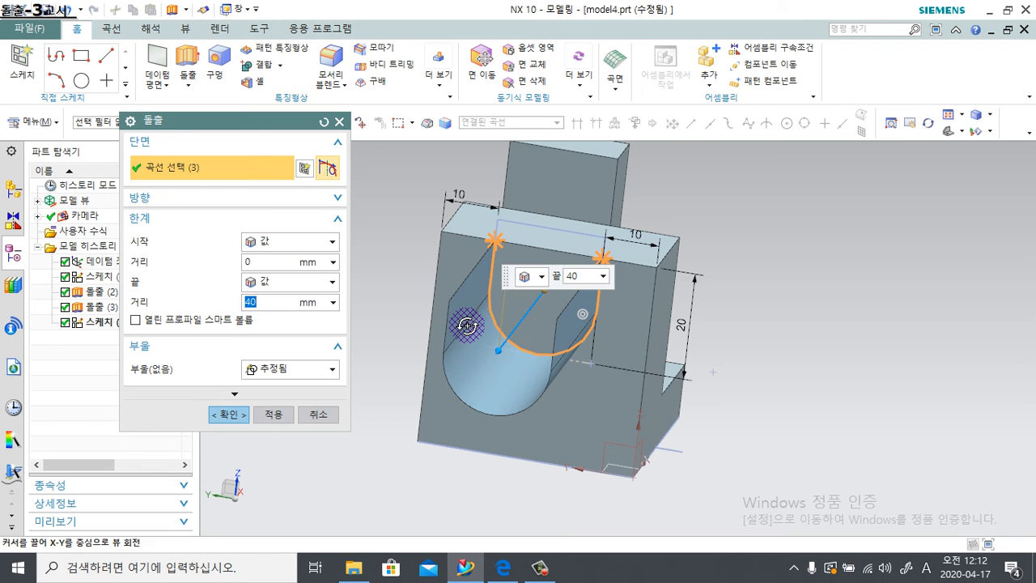
{"action": "left_click", "coordinate": [537, 244]}
{"action": "middle_click_drag", "start_coordinate": [582, 367], "coordinate": [517, 368]}
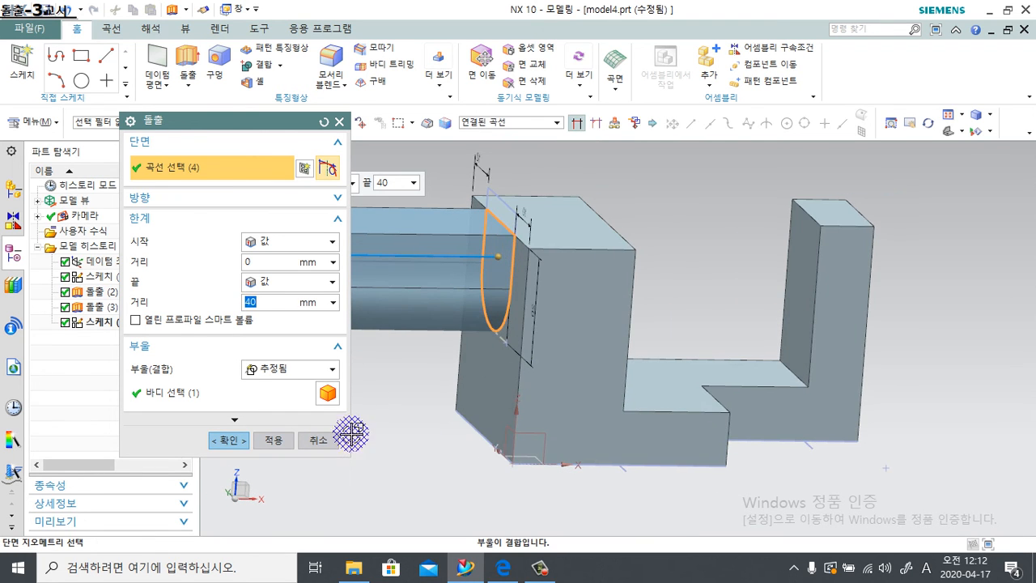
{"action": "left_click", "coordinate": [318, 441]}
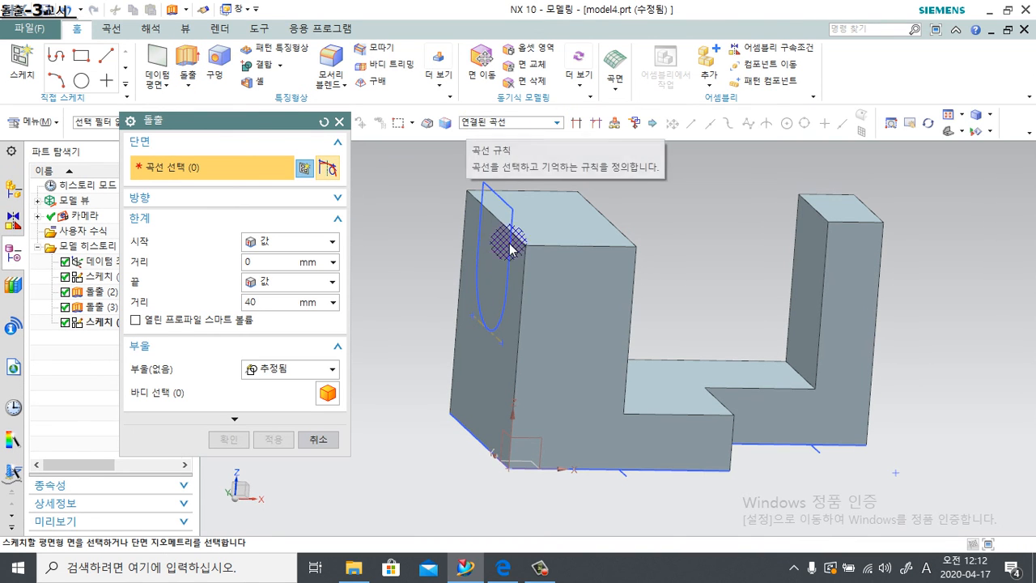
Extrude the closed U-shaped profile 38 mm in the reversed direction through the thicker upright, subtracting it from the body.
{"action": "left_click", "coordinate": [478, 253]}
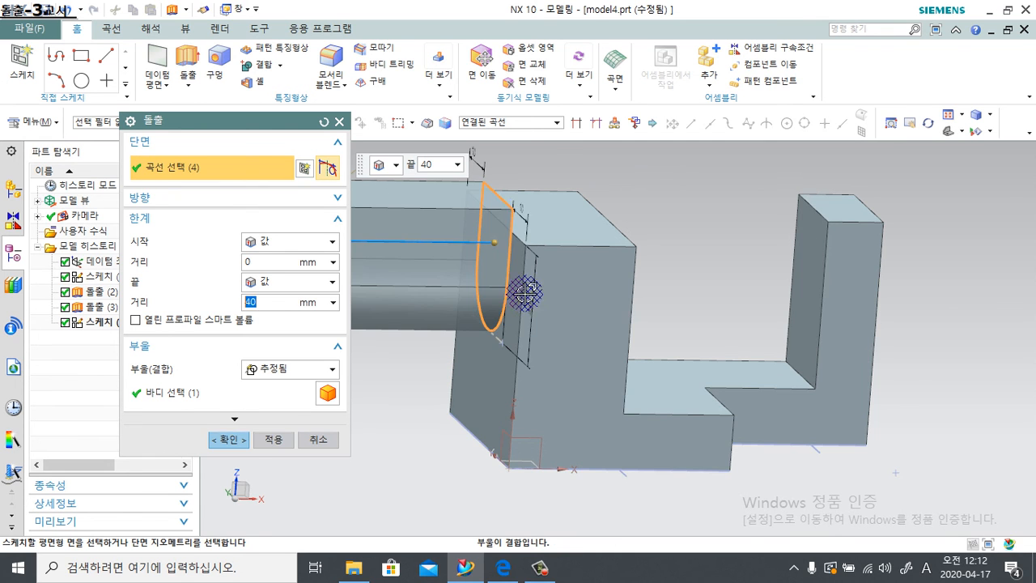
{"action": "mouse_move", "coordinate": [580, 340]}
{"action": "middle_mouse_down"}
{"action": "mouse_move", "coordinate": [531, 334]}
{"action": "mouse_move", "coordinate": [513, 366]}
{"action": "mouse_move", "coordinate": [536, 296]}
{"action": "mouse_move", "coordinate": [566, 272]}
{"action": "middle_mouse_up"}
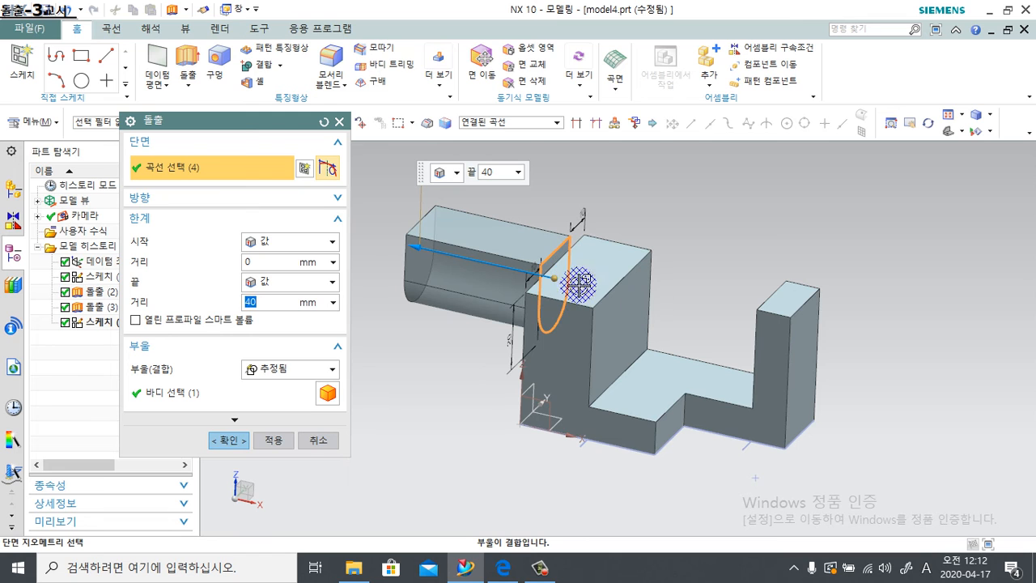
{"action": "left_click", "coordinate": [336, 198]}
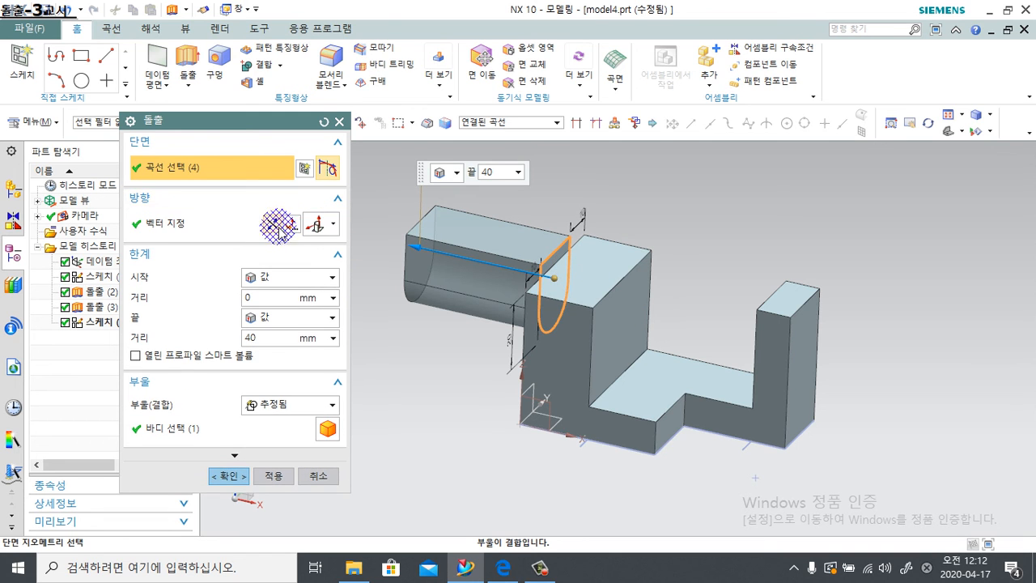
{"action": "left_click", "coordinate": [271, 226]}
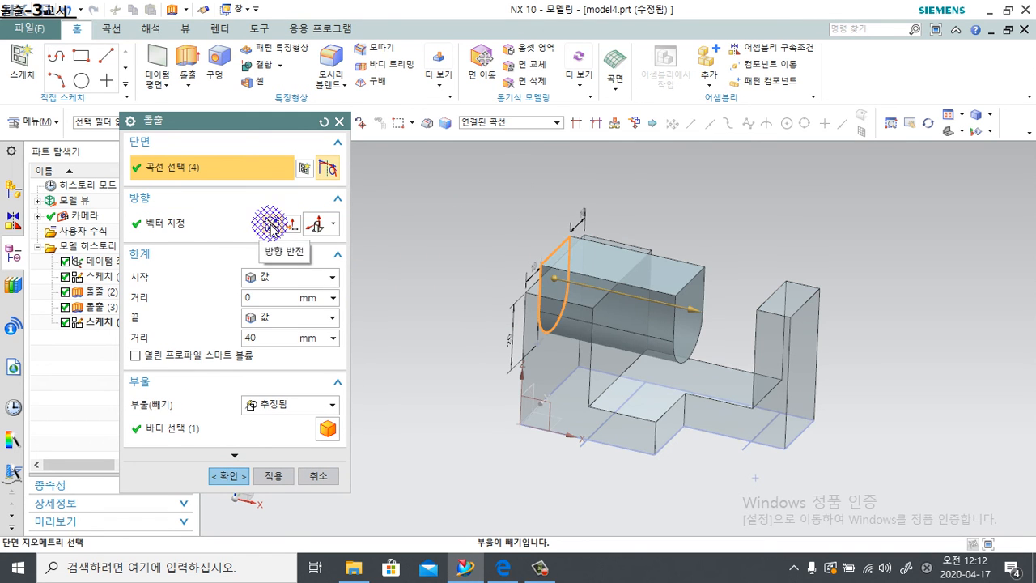
{"action": "left_click_drag", "start_coordinate": [697, 305], "coordinate": [656, 289]}
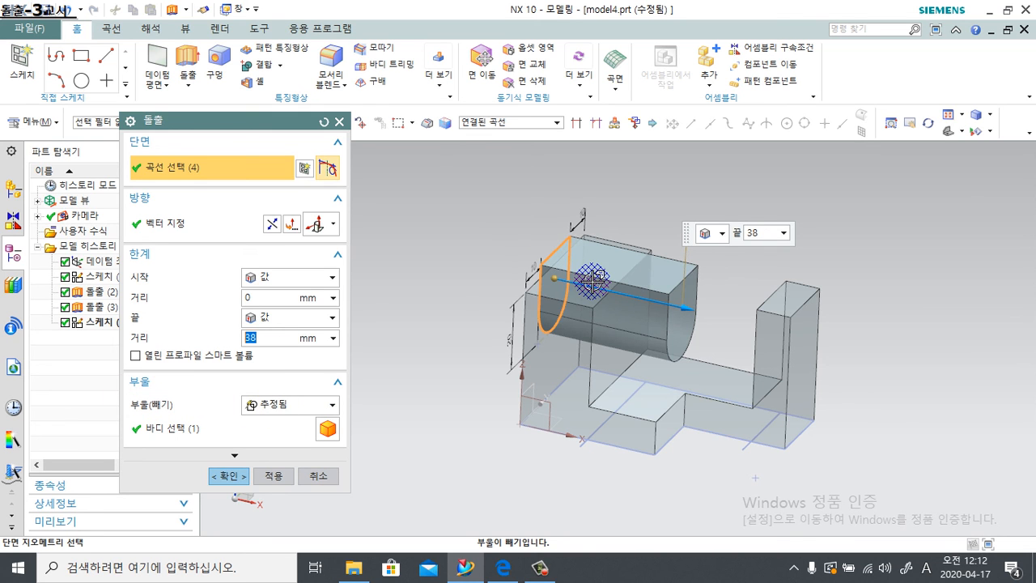
{"action": "left_click", "coordinate": [225, 477]}
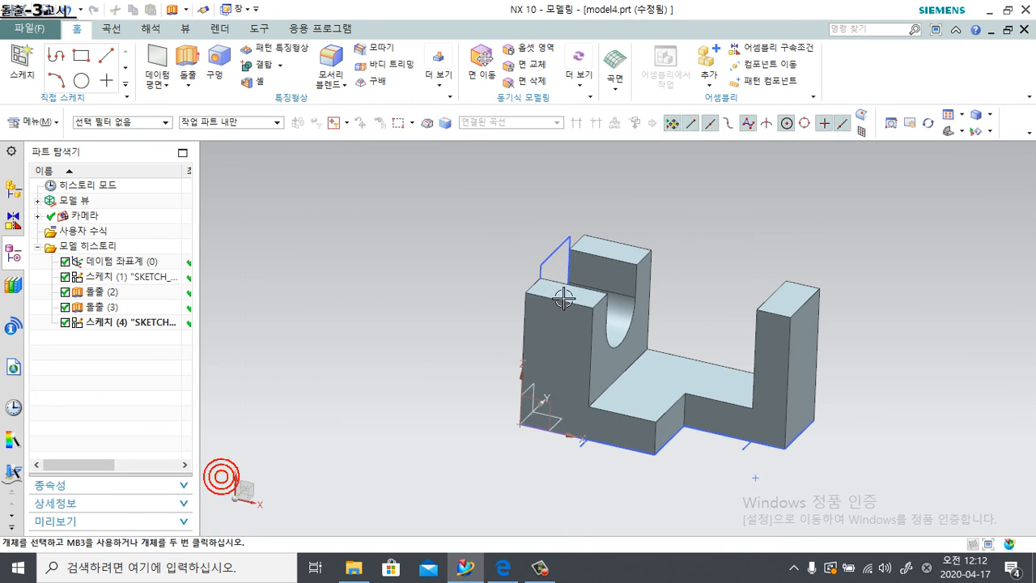
Examine the U-shaped cut, both uprights and the base's underside from several angles.
{"action": "mouse_move", "coordinate": [636, 497]}
{"action": "middle_mouse_down"}
{"action": "mouse_move", "coordinate": [597, 424]}
{"action": "mouse_move", "coordinate": [723, 377]}
{"action": "mouse_move", "coordinate": [707, 331]}
{"action": "mouse_move", "coordinate": [638, 381]}
{"action": "mouse_move", "coordinate": [596, 296]}
{"action": "mouse_move", "coordinate": [571, 385]}
{"action": "mouse_move", "coordinate": [582, 364]}
{"action": "mouse_move", "coordinate": [579, 405]}
{"action": "mouse_move", "coordinate": [539, 363]}
{"action": "mouse_move", "coordinate": [543, 398]}
{"action": "mouse_move", "coordinate": [527, 411]}
{"action": "mouse_move", "coordinate": [530, 400]}
{"action": "middle_mouse_up"}
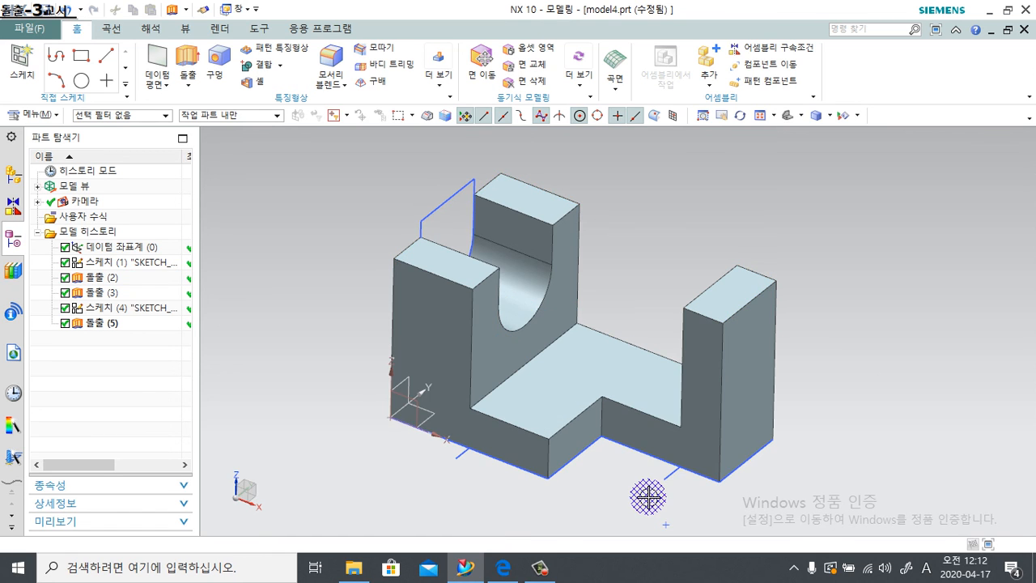
{"action": "key", "text": "F9"}
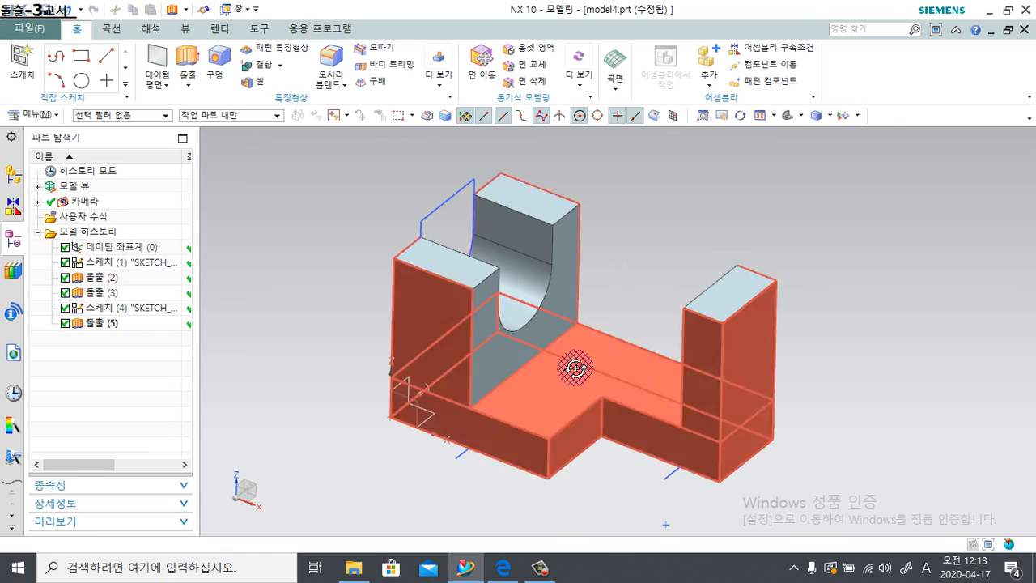
{"action": "middle_click_drag", "start_coordinate": [576, 366], "coordinate": [534, 317]}
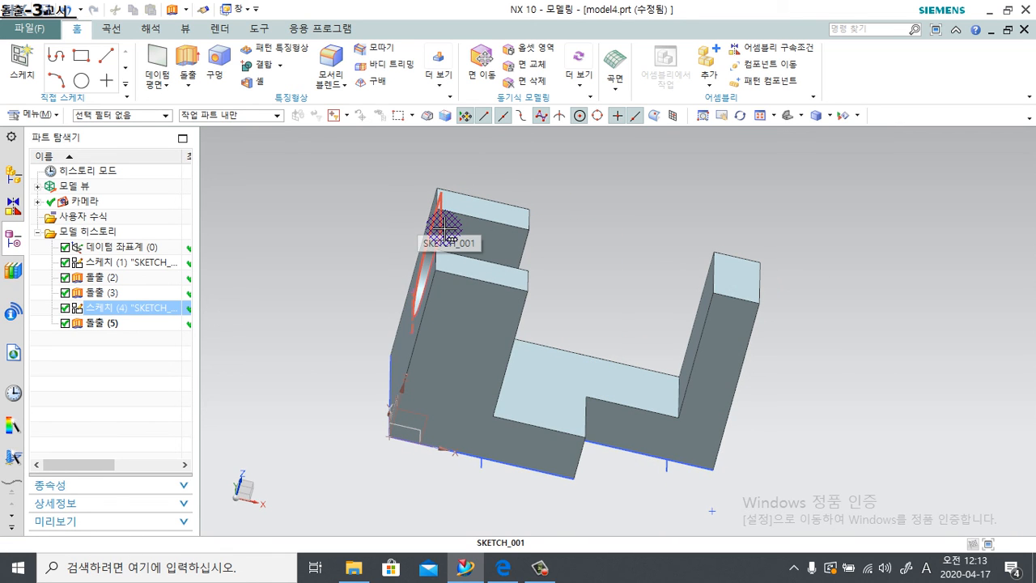
{"action": "mouse_move", "coordinate": [453, 254]}
{"action": "middle_mouse_down"}
{"action": "mouse_move", "coordinate": [485, 347]}
{"action": "mouse_move", "coordinate": [428, 262]}
{"action": "middle_mouse_up"}
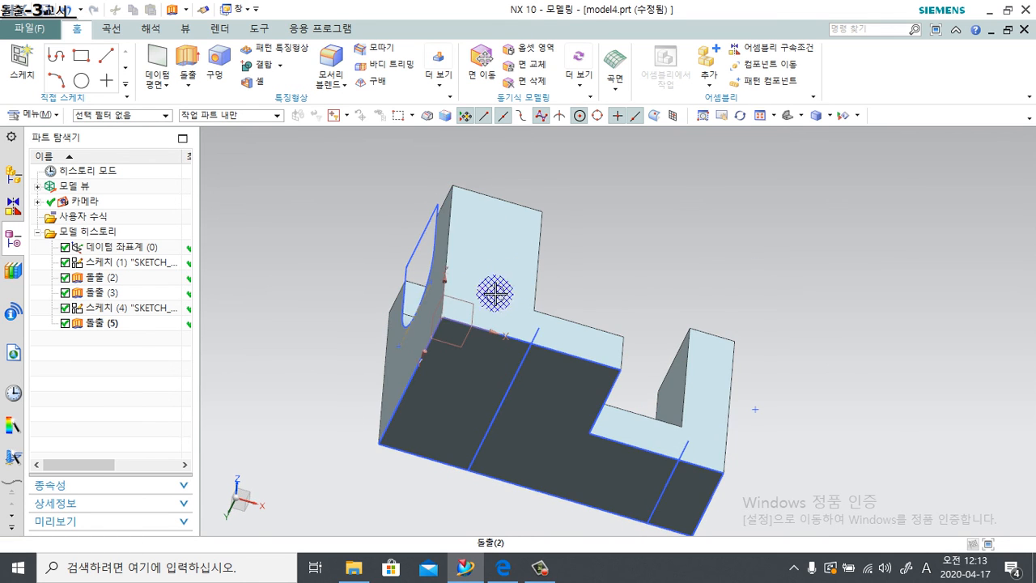
{"action": "left_click", "coordinate": [424, 219]}
{"action": "key", "text": "Escape"}
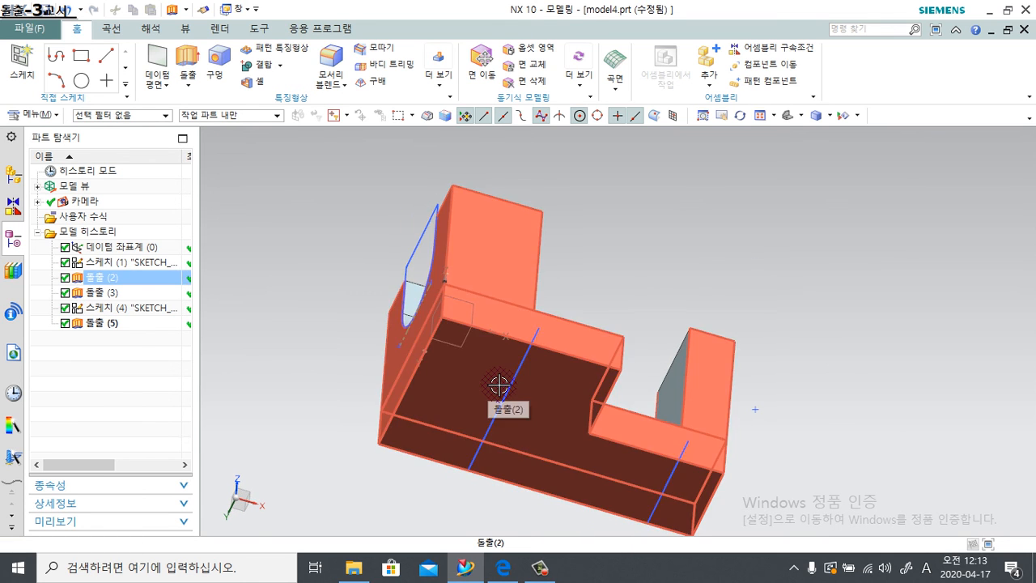
{"action": "mouse_move", "coordinate": [584, 402]}
{"action": "middle_mouse_down"}
{"action": "mouse_move", "coordinate": [530, 461]}
{"action": "mouse_move", "coordinate": [520, 461]}
{"action": "mouse_move", "coordinate": [529, 444]}
{"action": "mouse_move", "coordinate": [548, 437]}
{"action": "mouse_move", "coordinate": [490, 462]}
{"action": "mouse_move", "coordinate": [504, 481]}
{"action": "mouse_move", "coordinate": [520, 491]}
{"action": "mouse_move", "coordinate": [666, 494]}
{"action": "mouse_move", "coordinate": [522, 518]}
{"action": "mouse_move", "coordinate": [491, 426]}
{"action": "mouse_move", "coordinate": [492, 453]}
{"action": "mouse_move", "coordinate": [513, 462]}
{"action": "middle_mouse_up"}
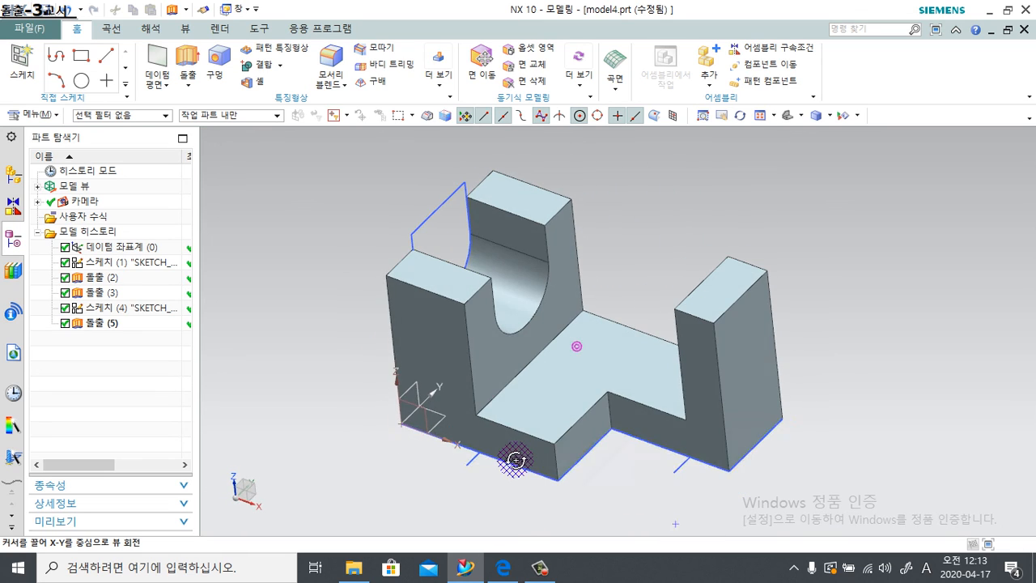